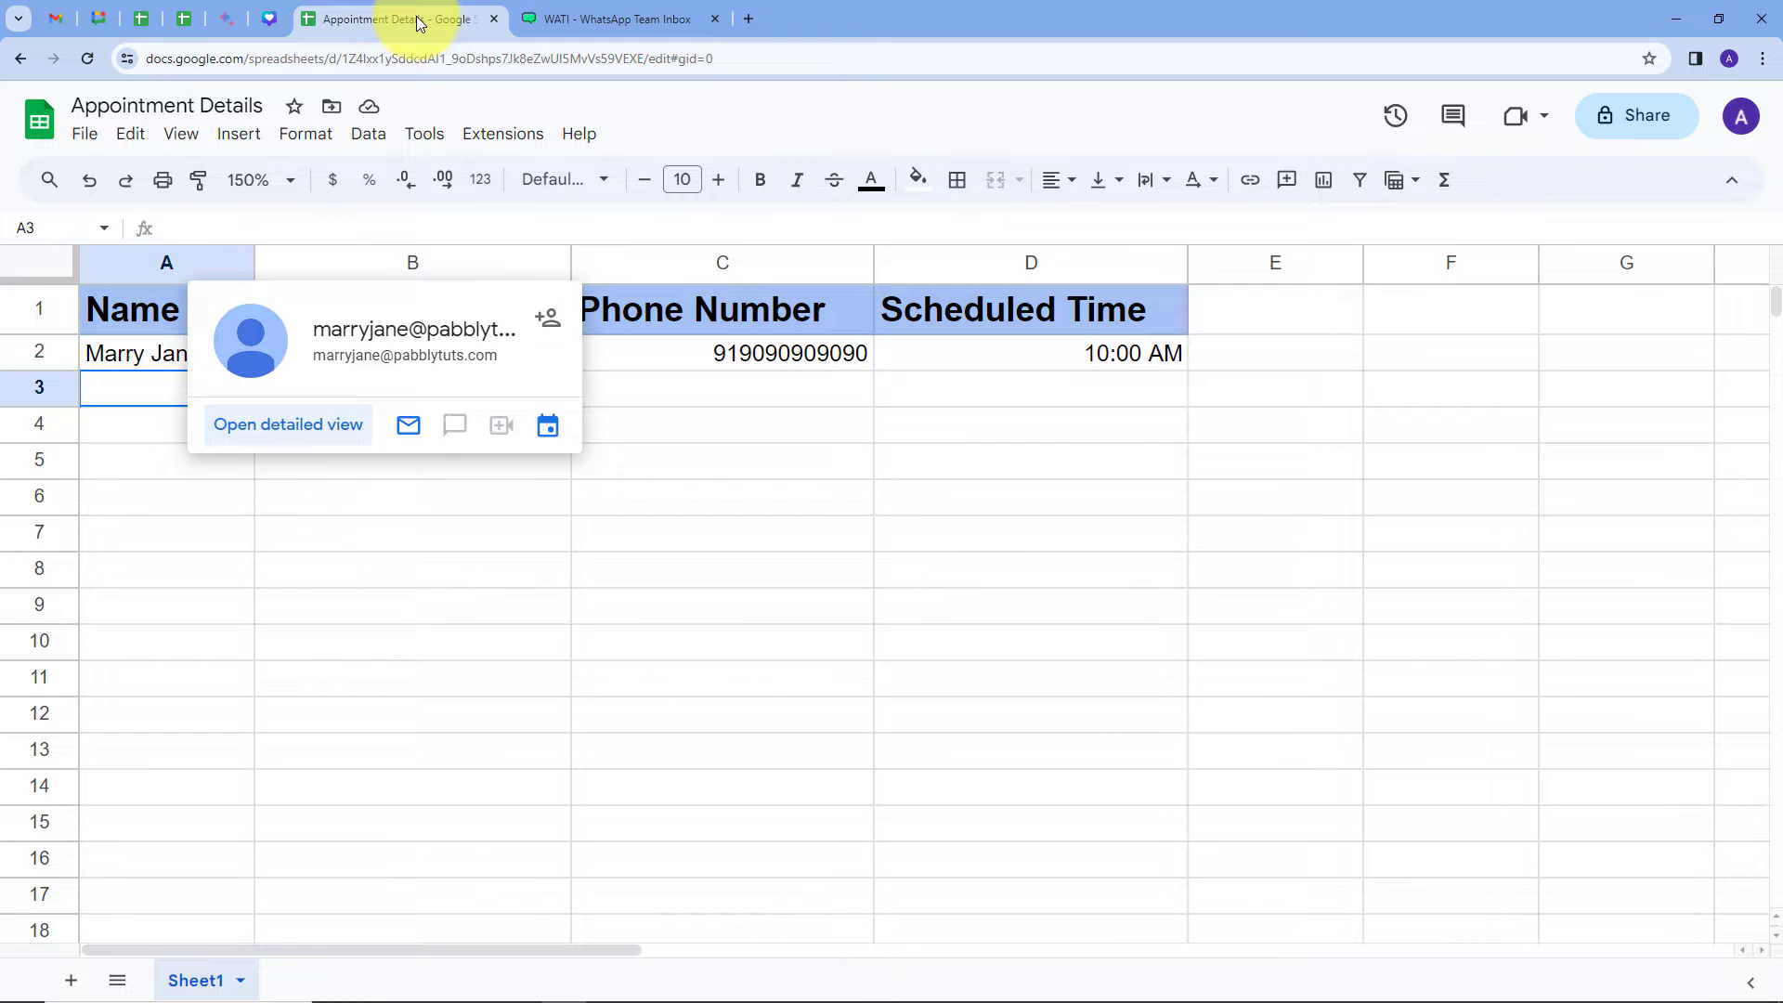
# Step: Go to pabbly.com in a new Chrome tab and sign in to the Pabbly account
pyautogui.click(749, 18)
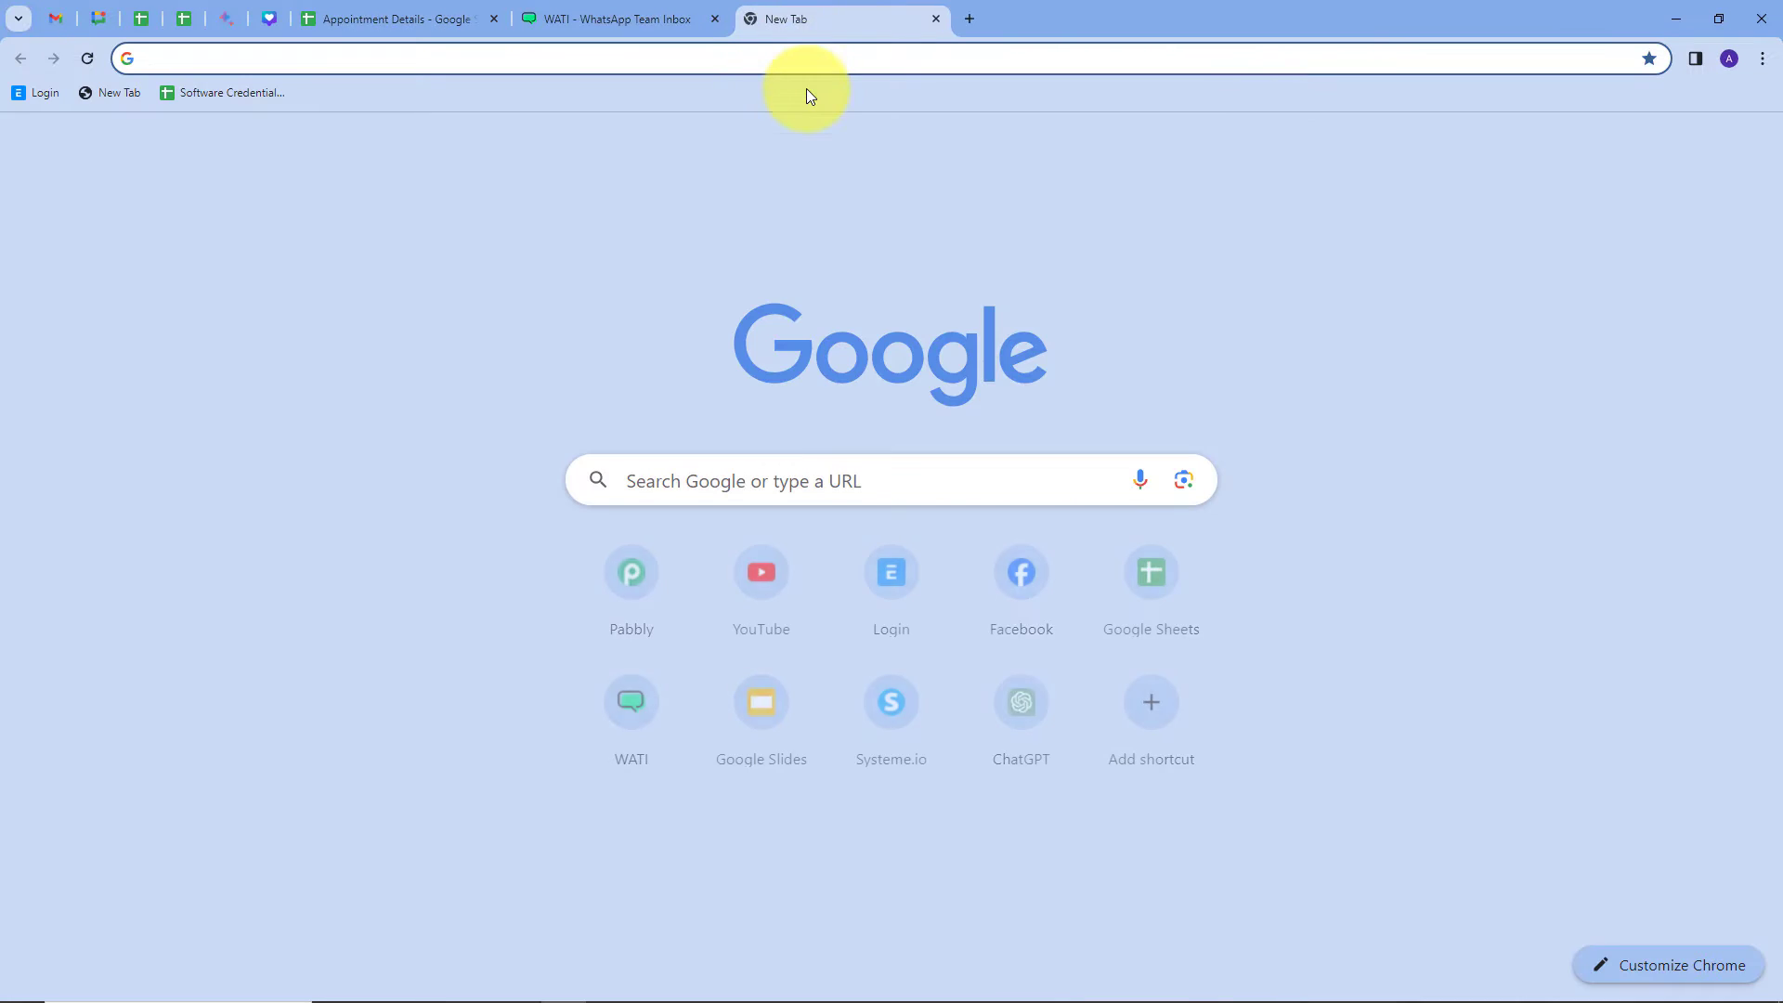
pyautogui.write('pabbly')
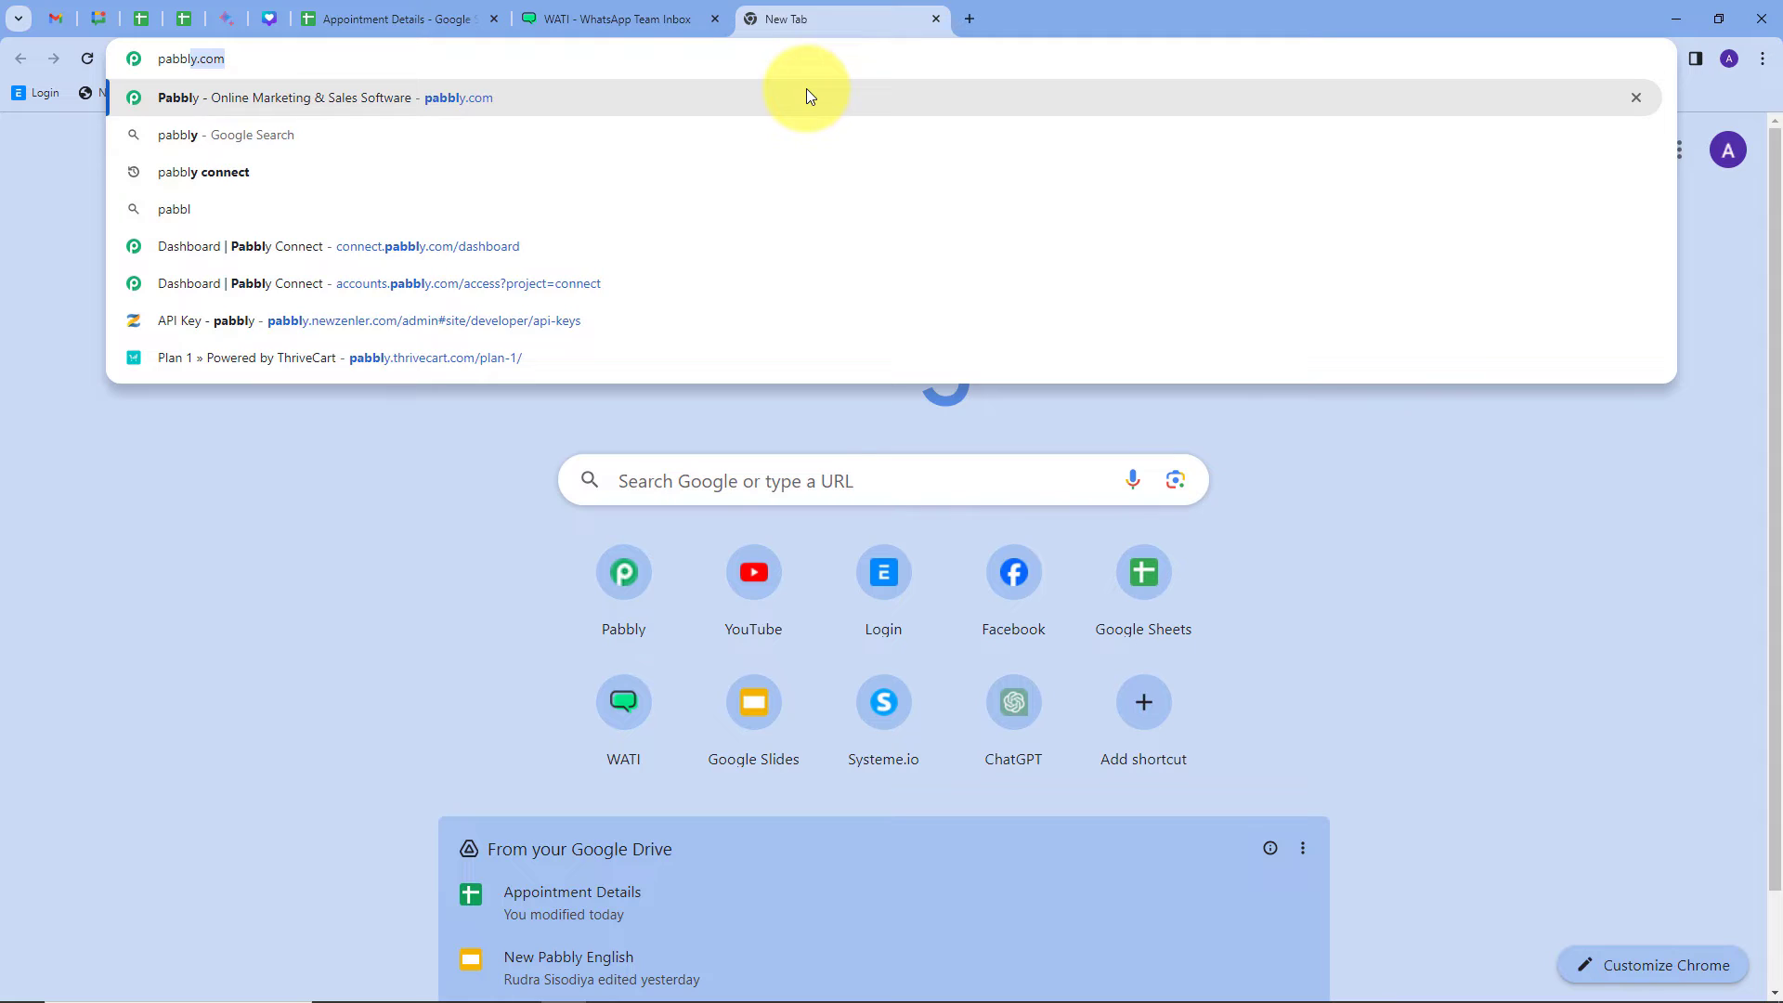
pyautogui.write('.com')
pyautogui.press('Return')
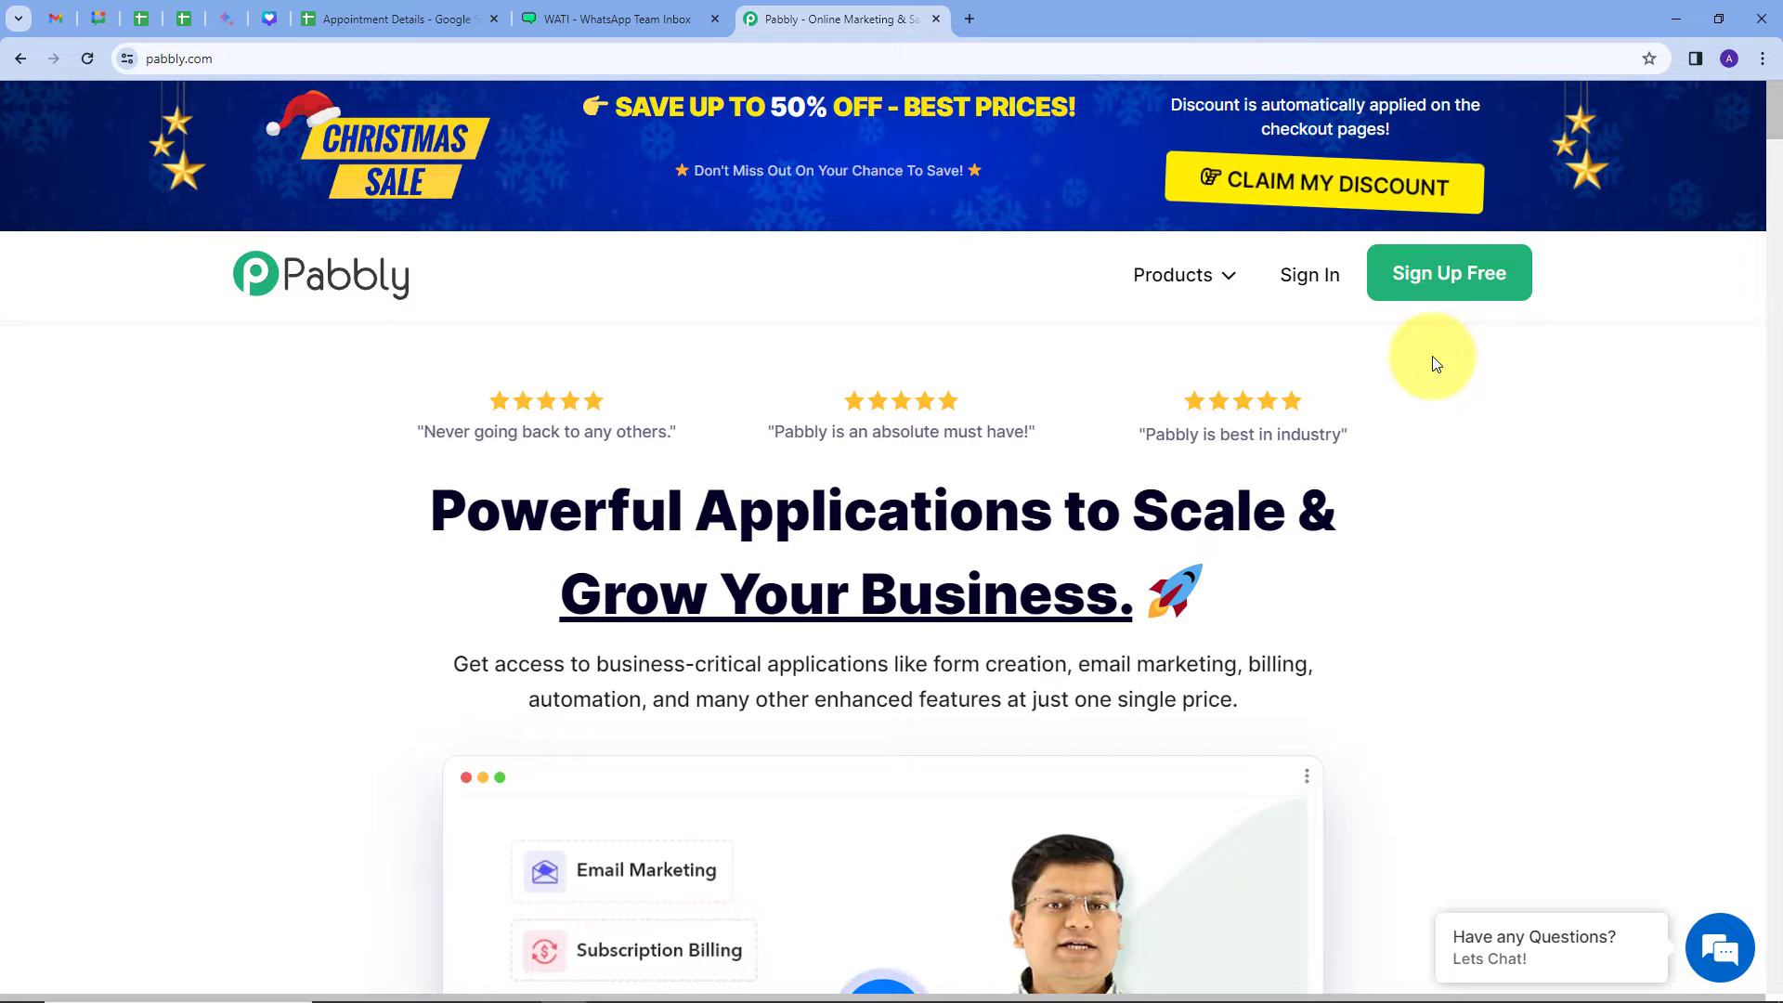
pyautogui.click(1311, 278)
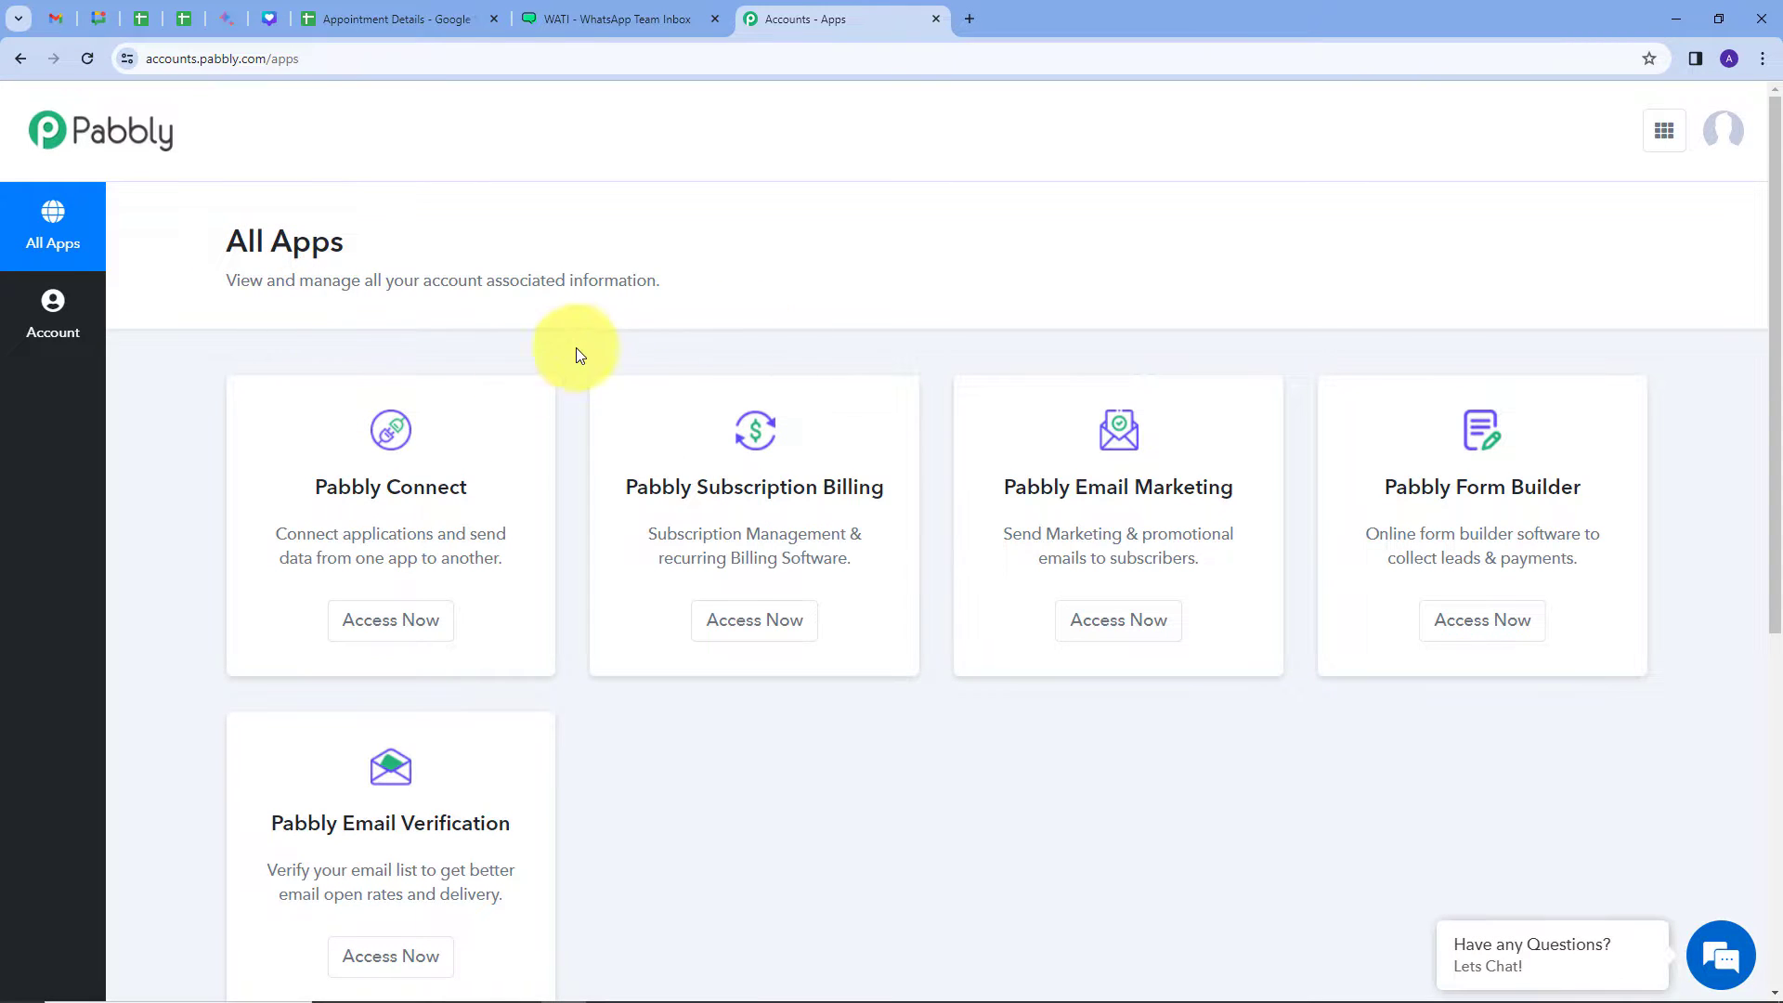
# Step: Launch Pabbly Connect from its card in the All Apps list to reach its dashboard
pyautogui.scroll(-1, 442, 379)
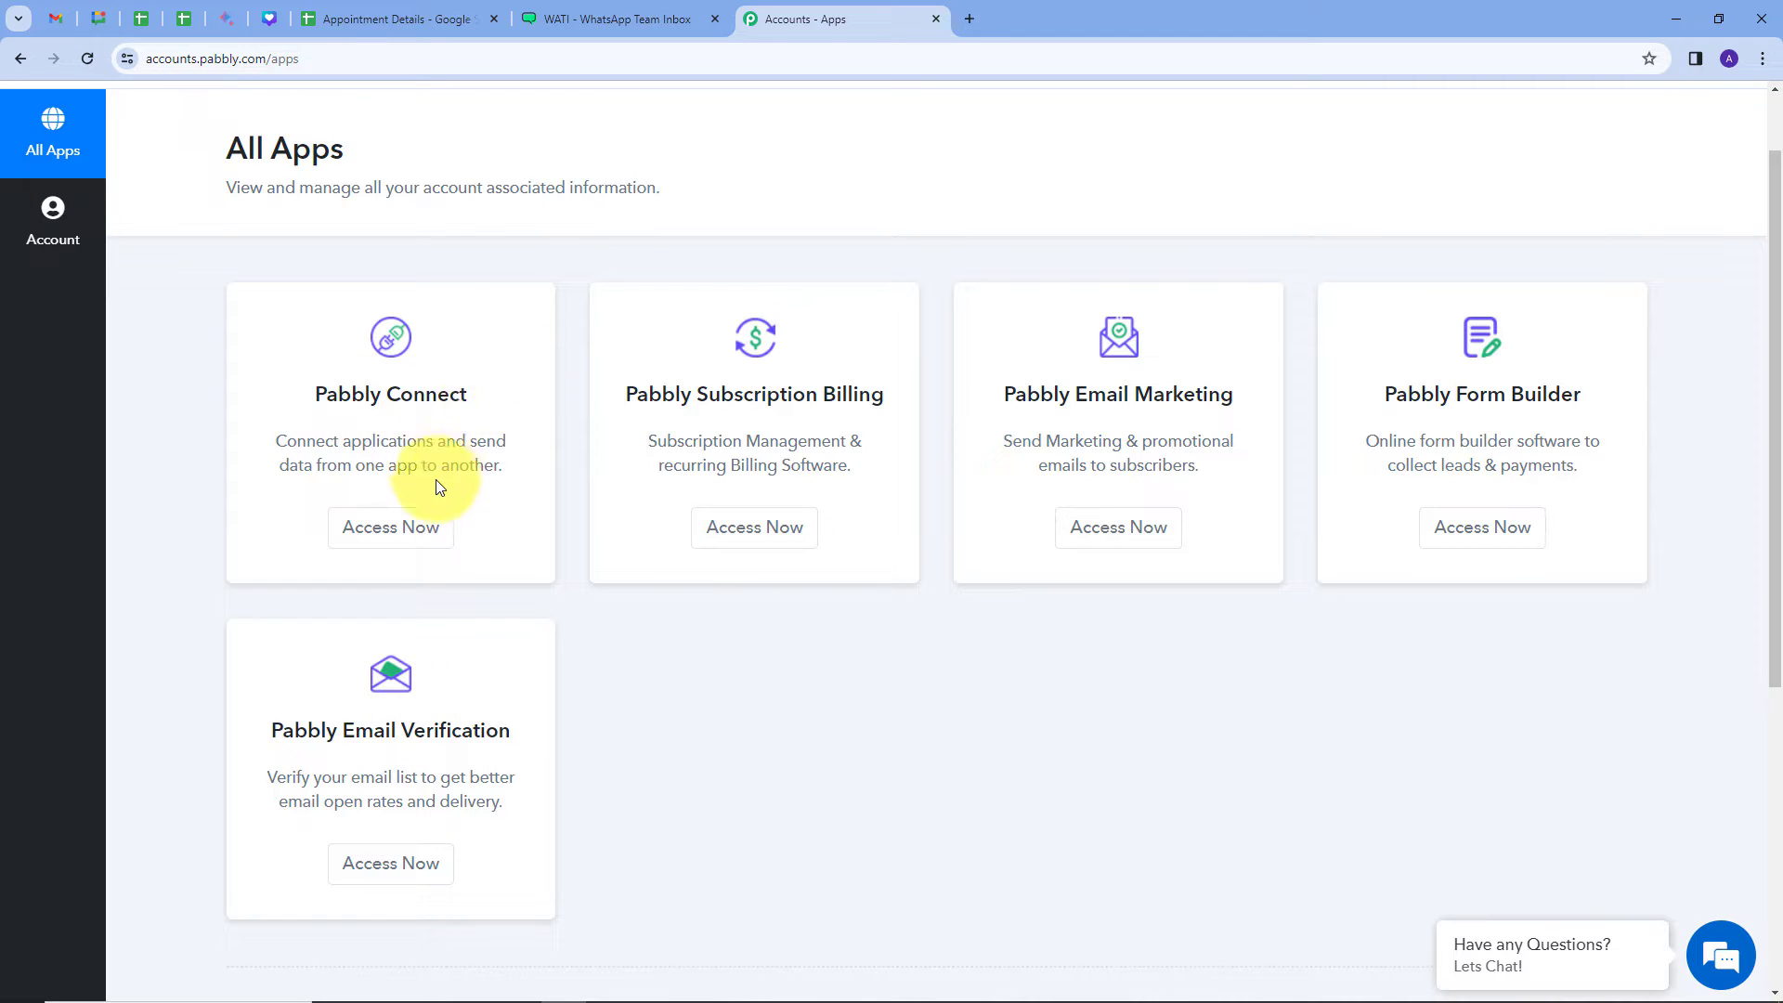
pyautogui.click(371, 536)
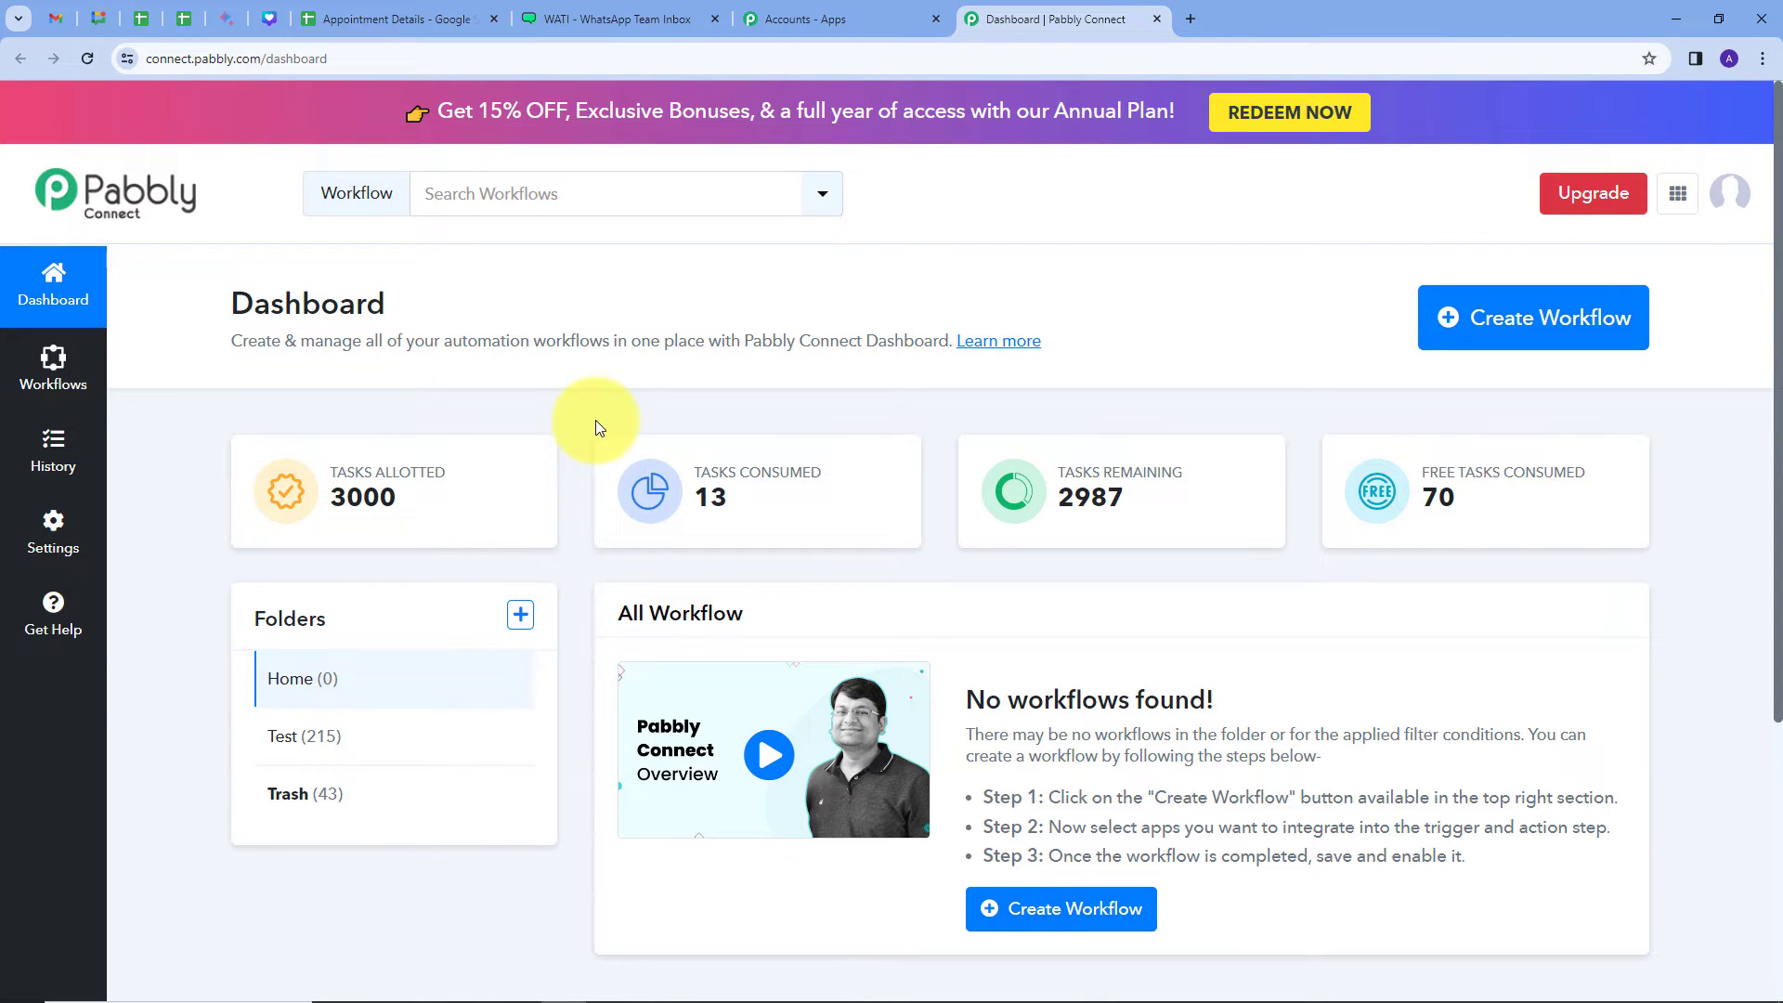
# Step: Create a new workflow with the pasted name 'Set Up Automated Appointment Reminders on WhatsApp', saved in Home
pyautogui.click(1496, 342)
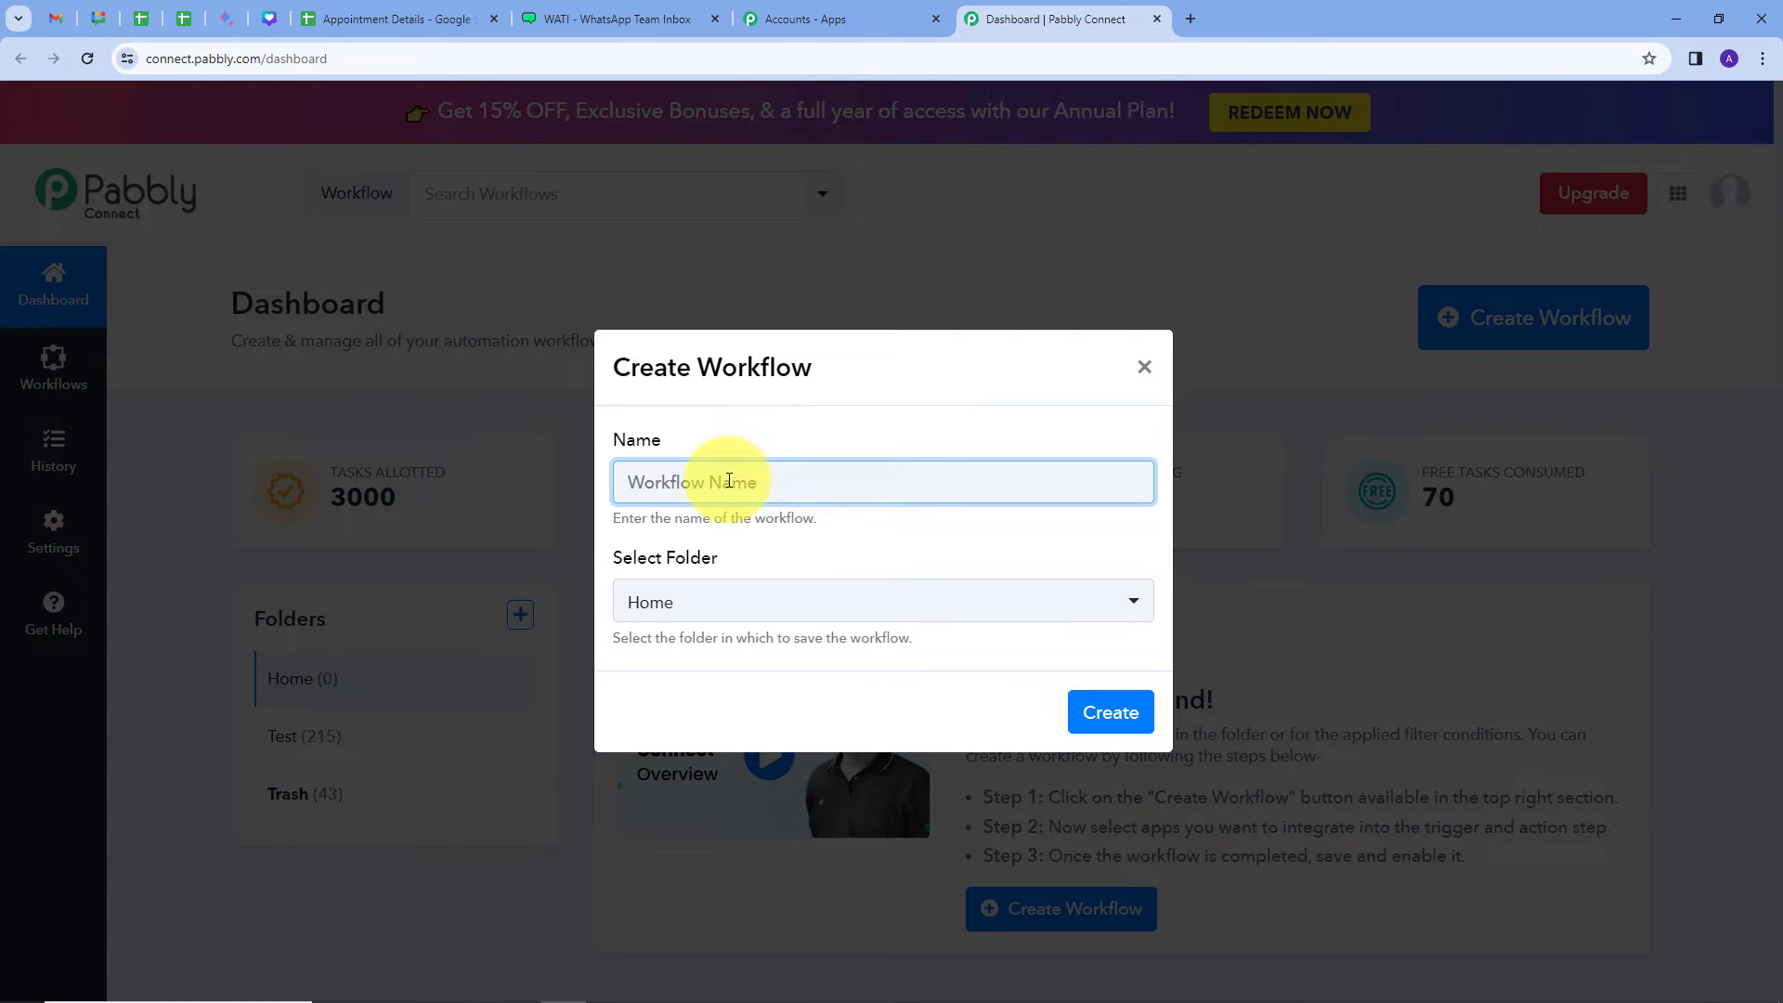
pyautogui.write('Set Up Automated Appointment Reminders on WhatsApp')
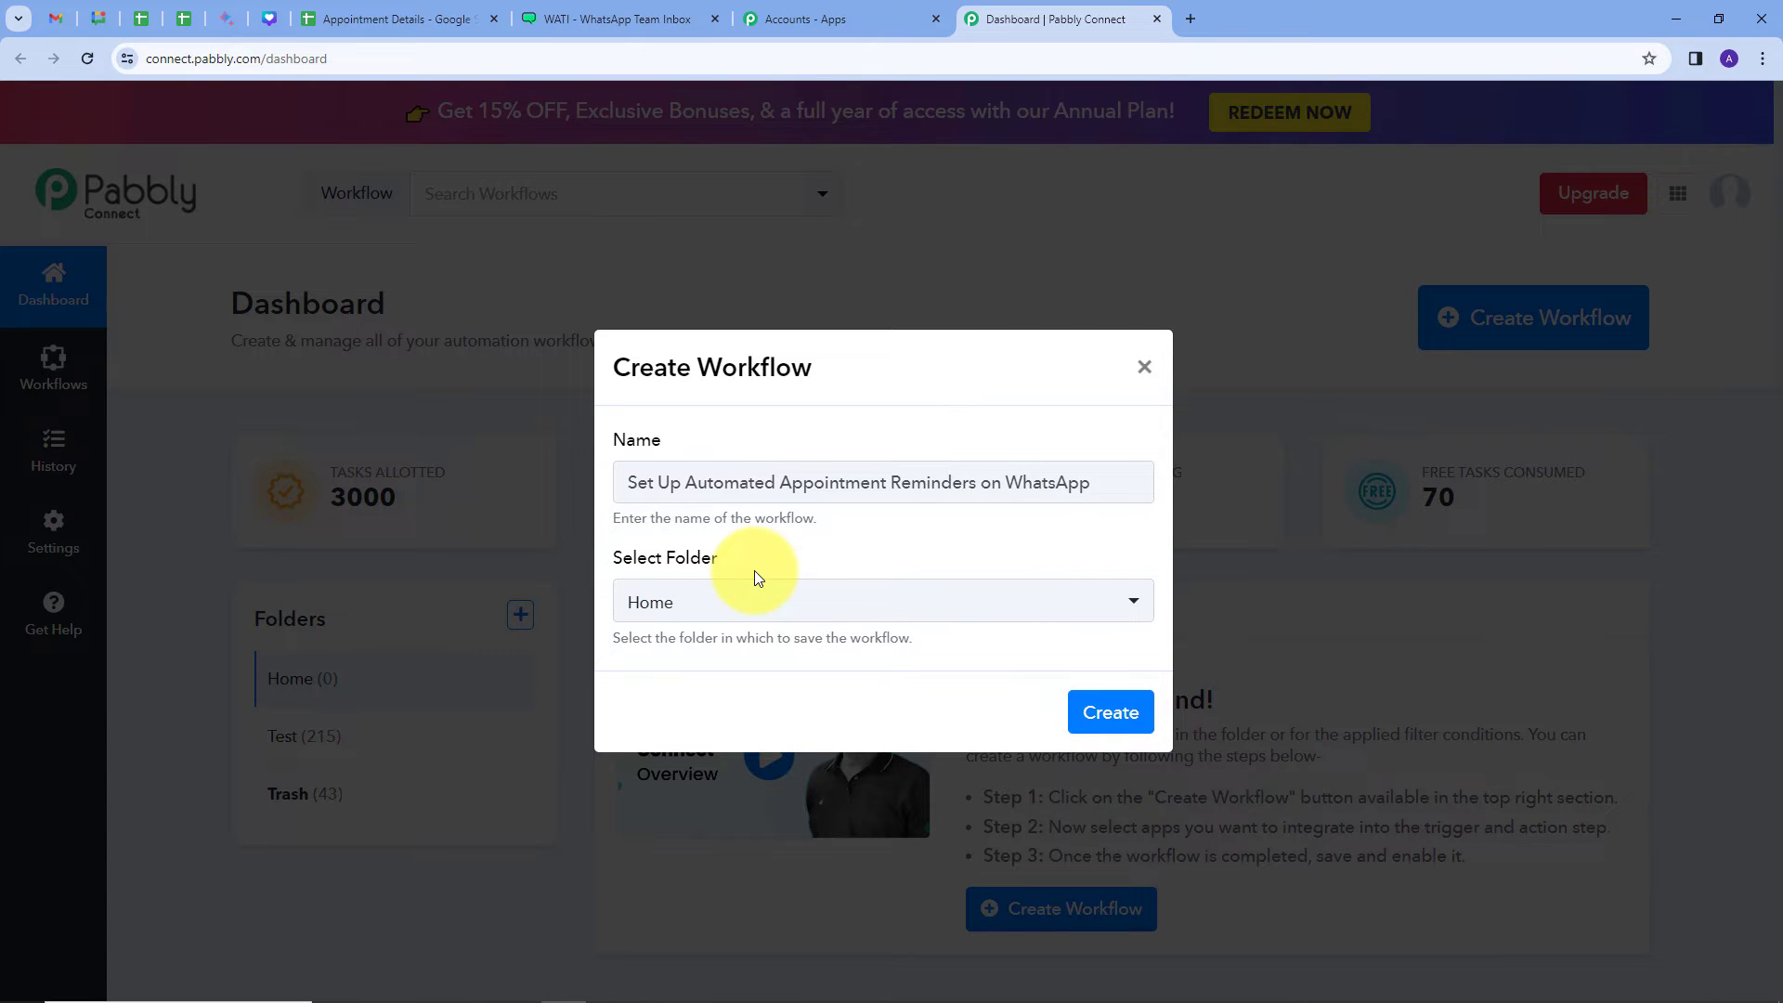
pyautogui.click(858, 603)
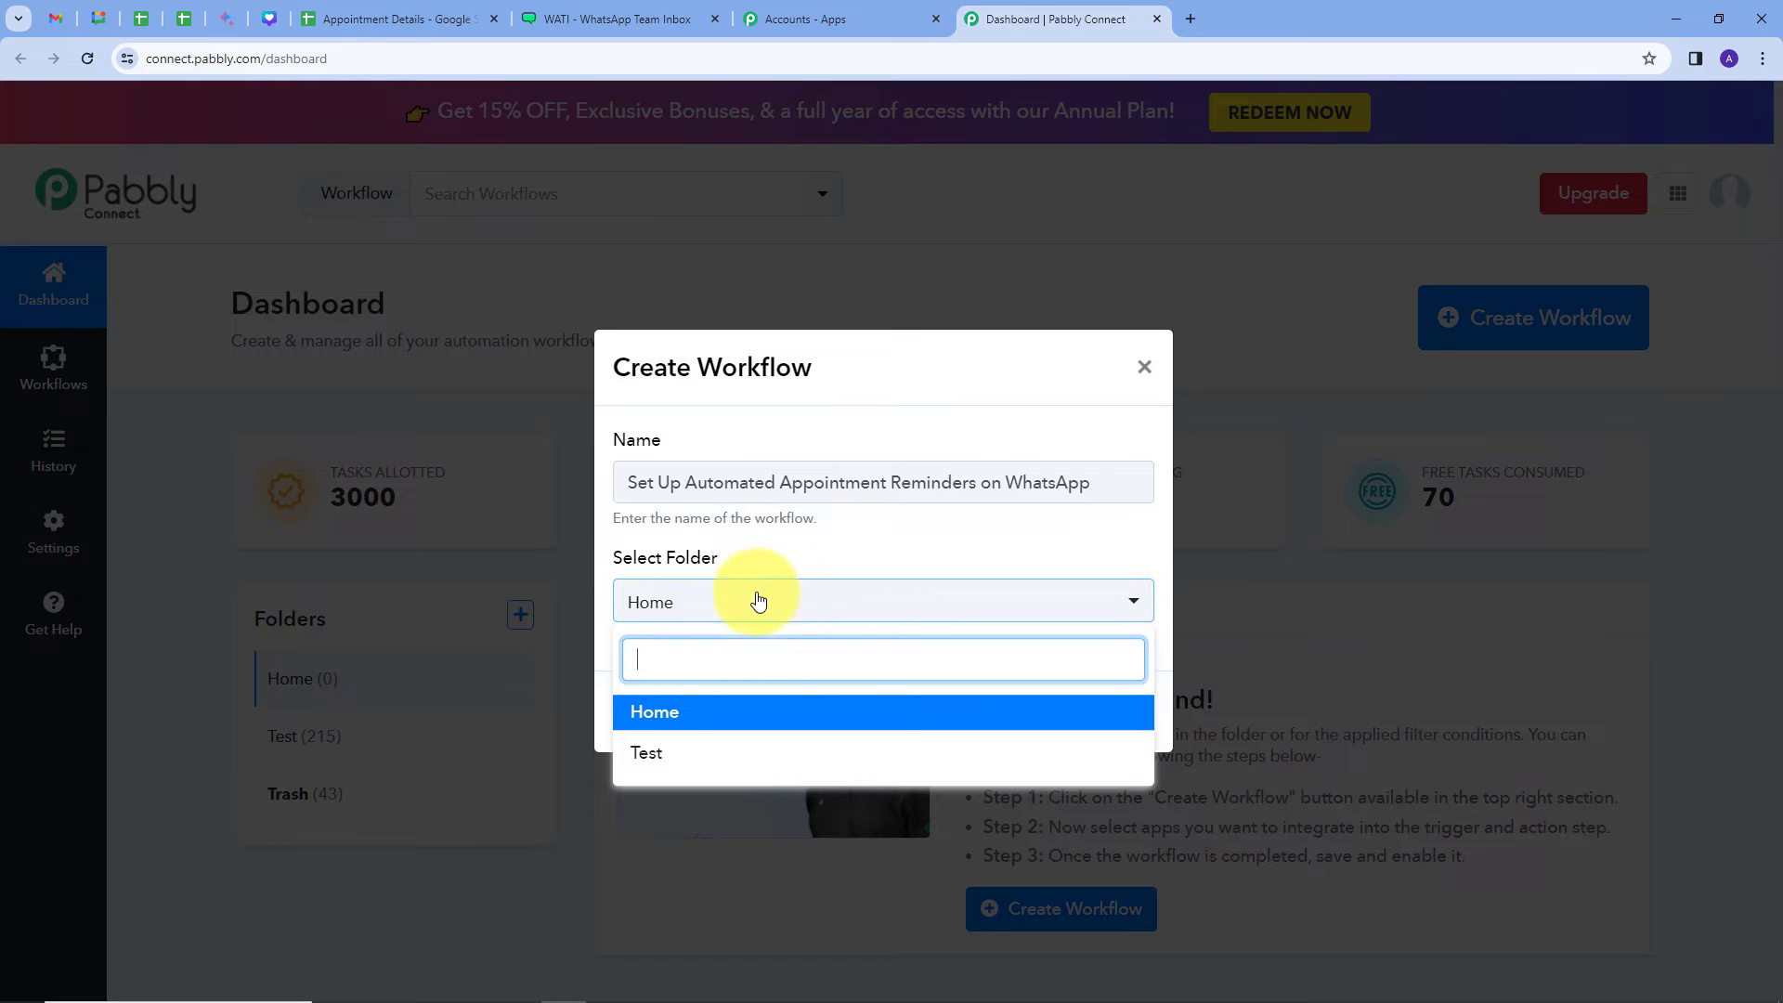
pyautogui.click(647, 715)
pyautogui.click(1102, 709)
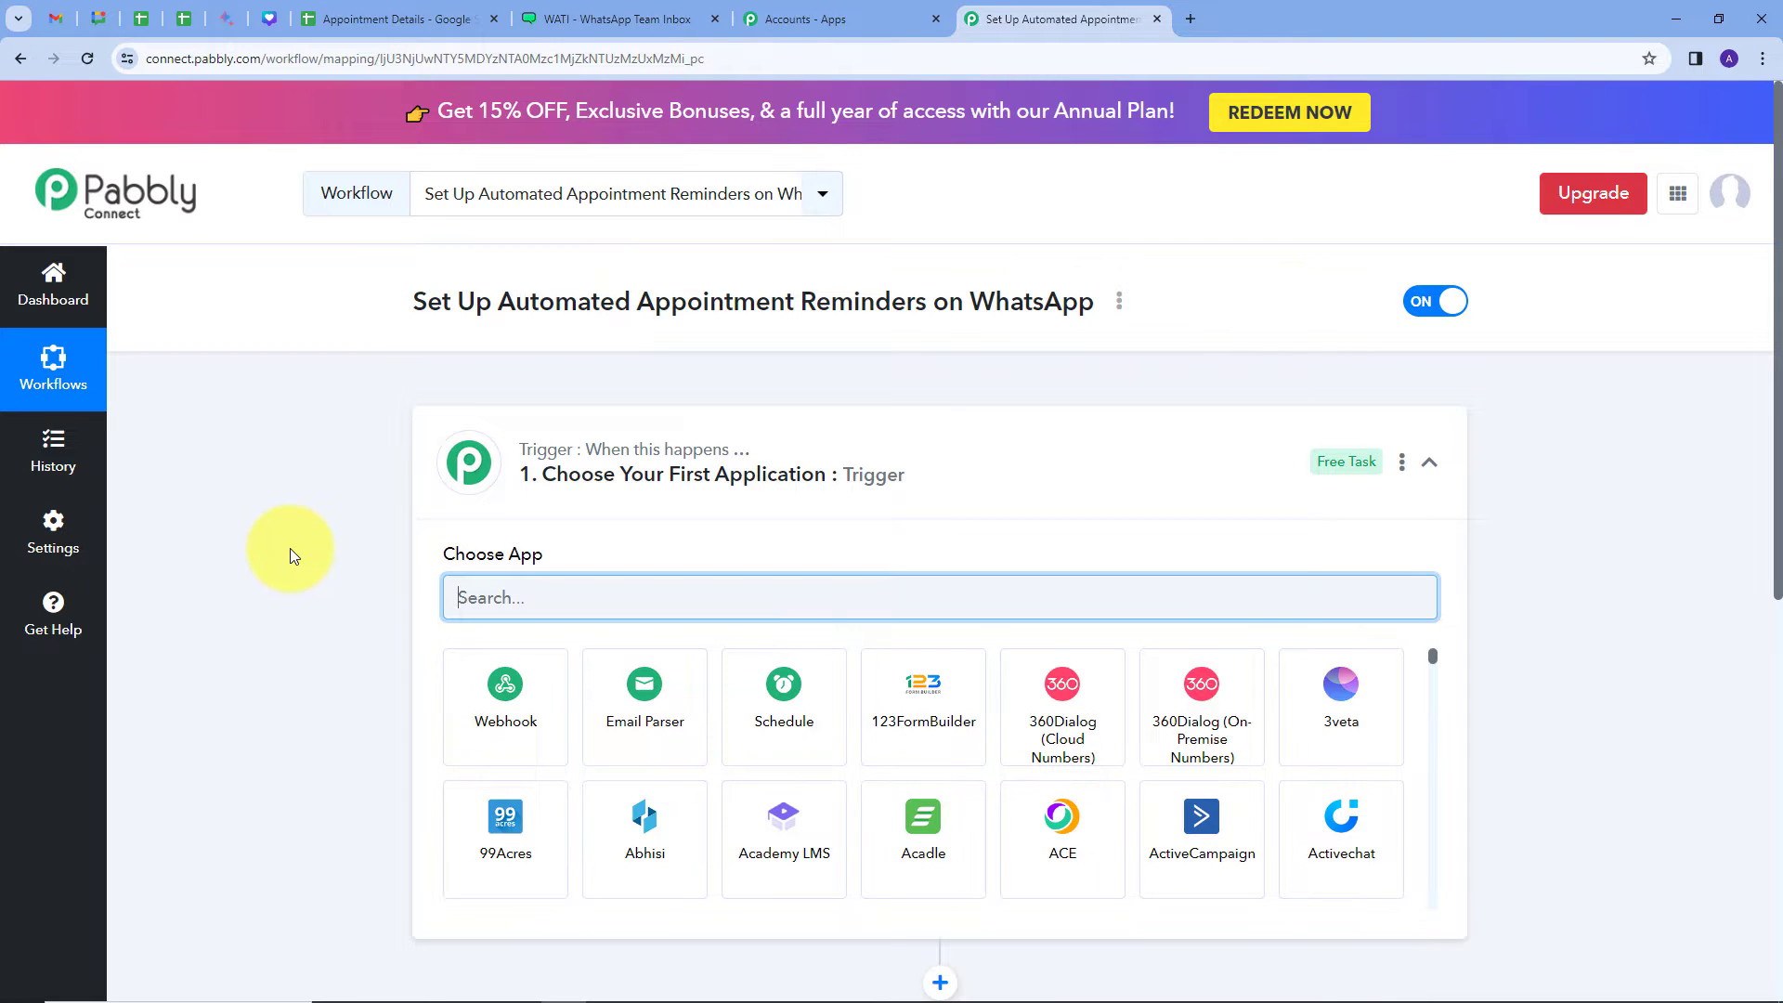
# Step: Search apps for 'google' and pick Google Sheets as the workflow's trigger app
pyautogui.scroll(-1, 290, 555)
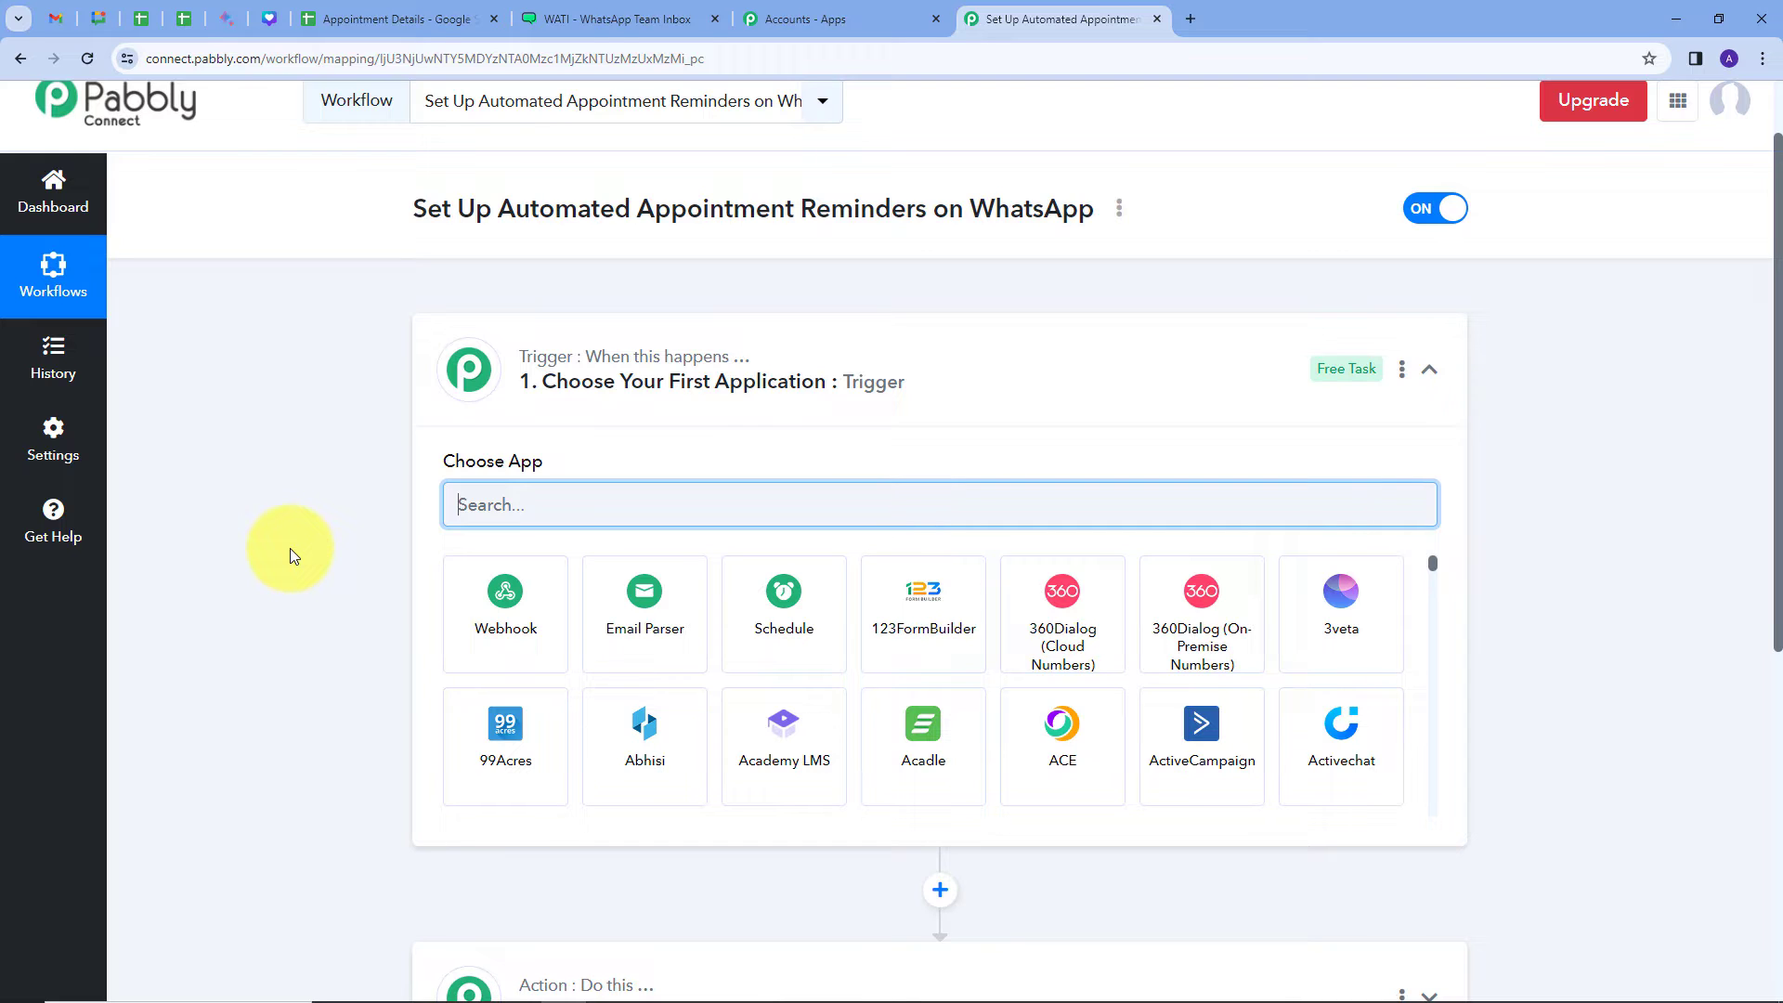
pyautogui.scroll(-1, 289, 555)
pyautogui.scroll(-1, 397, 369)
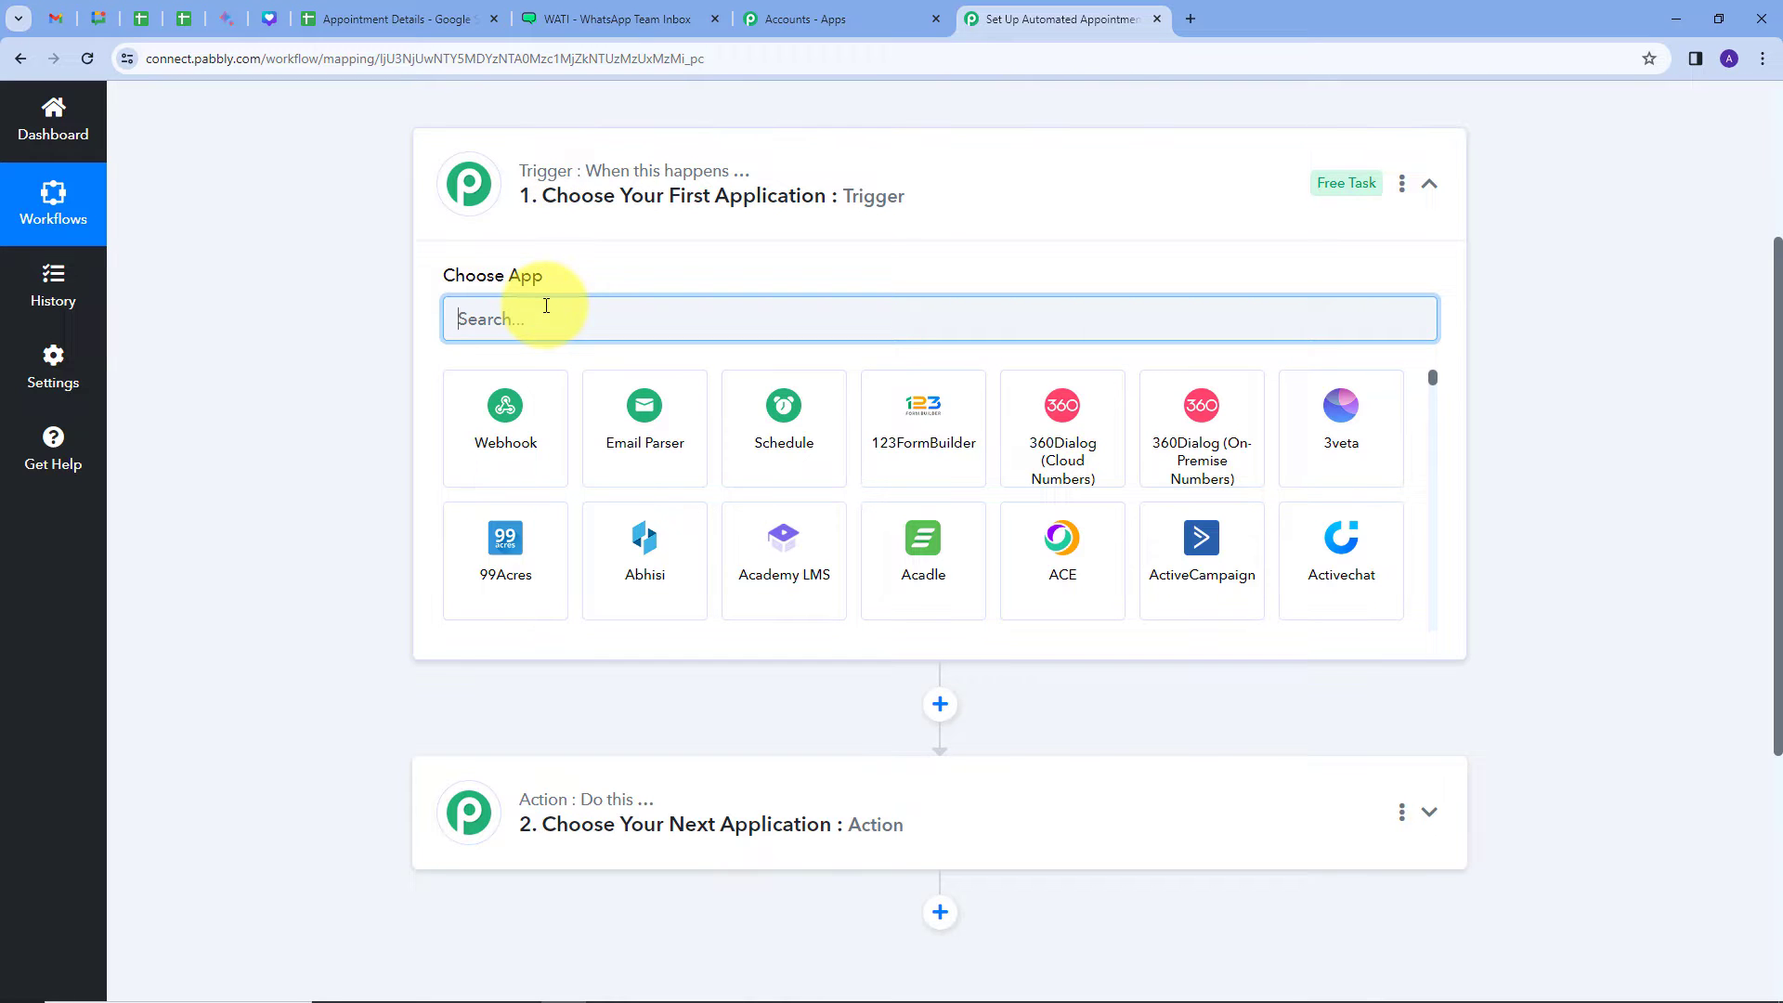
pyautogui.write('google')
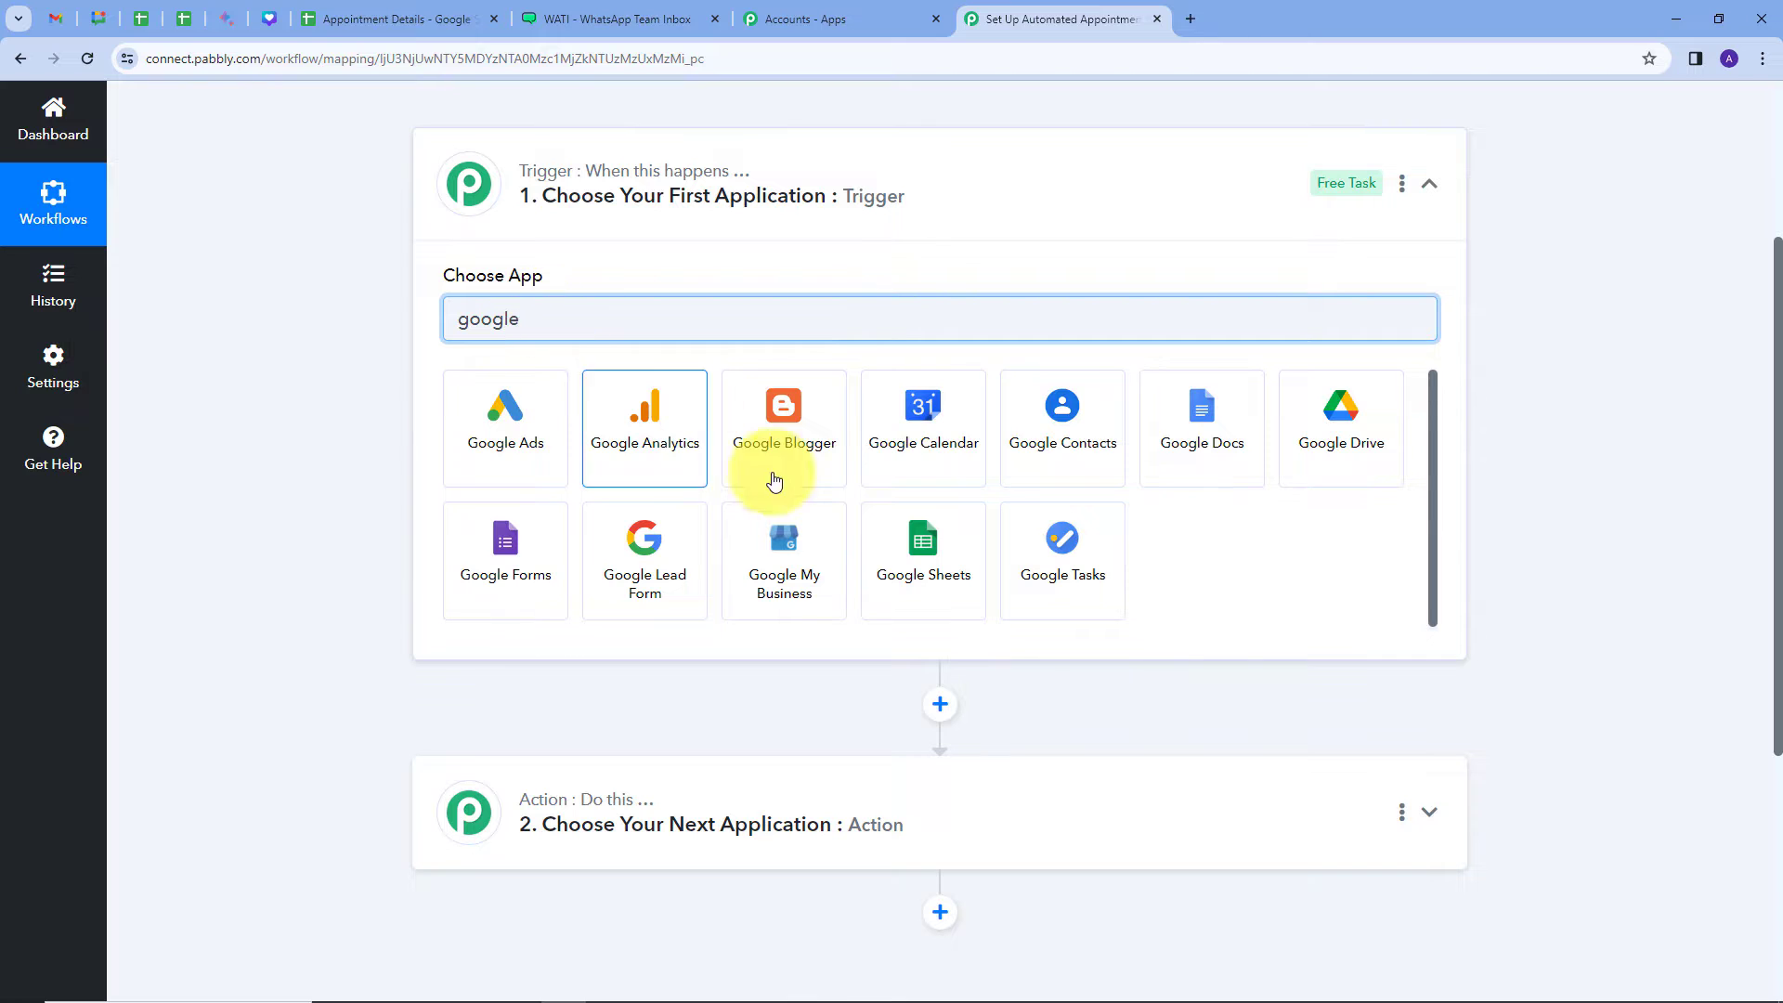
pyautogui.click(934, 535)
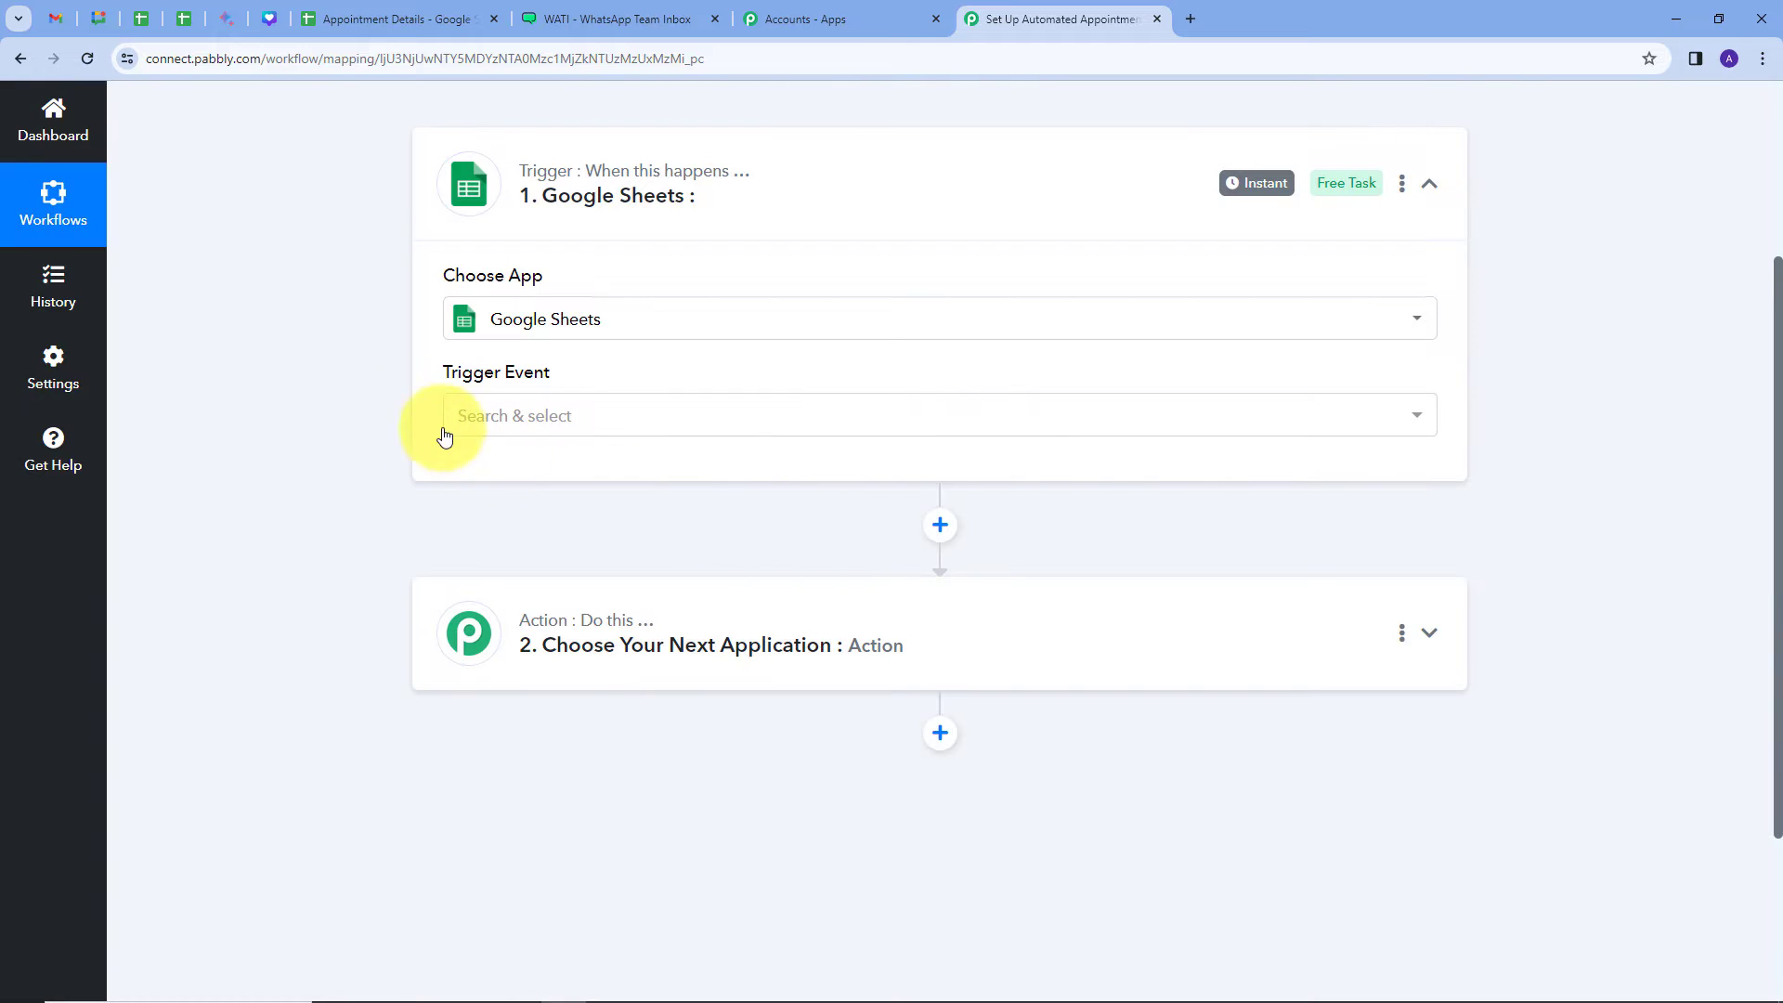
# Step: Set the Google Sheets trigger event to New or Updated Spreadsheet Row
pyautogui.moveTo(467, 377)
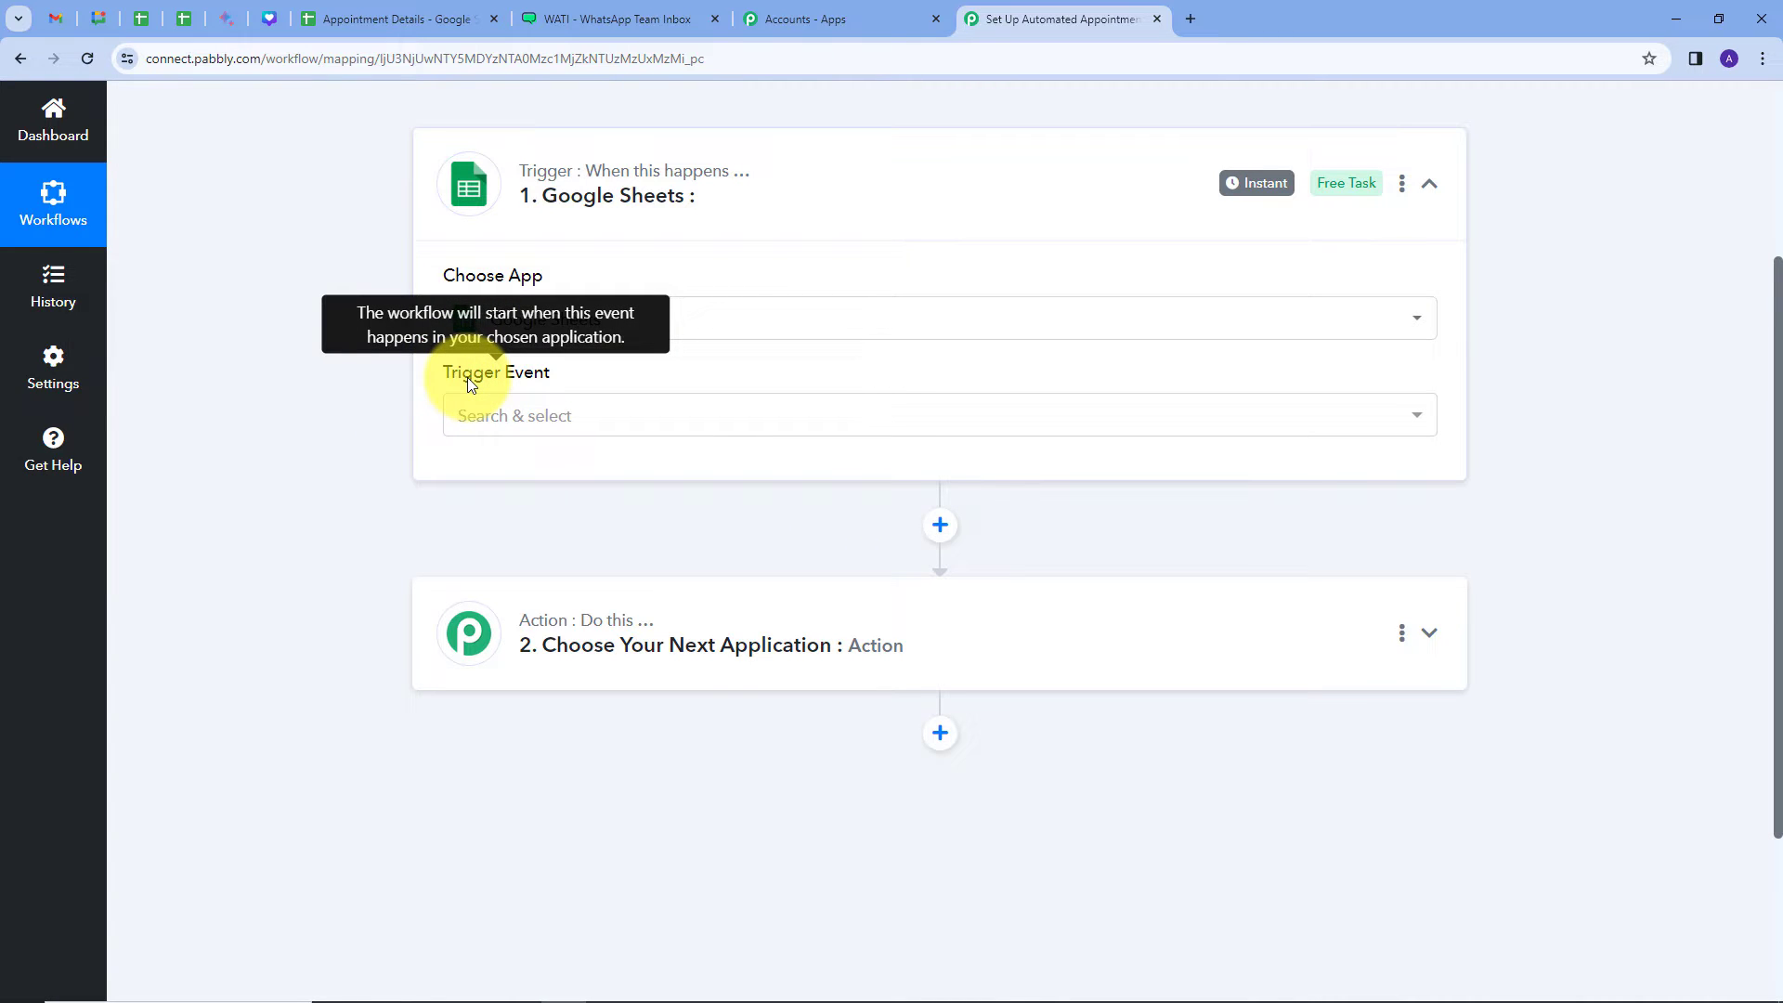
pyautogui.click(848, 418)
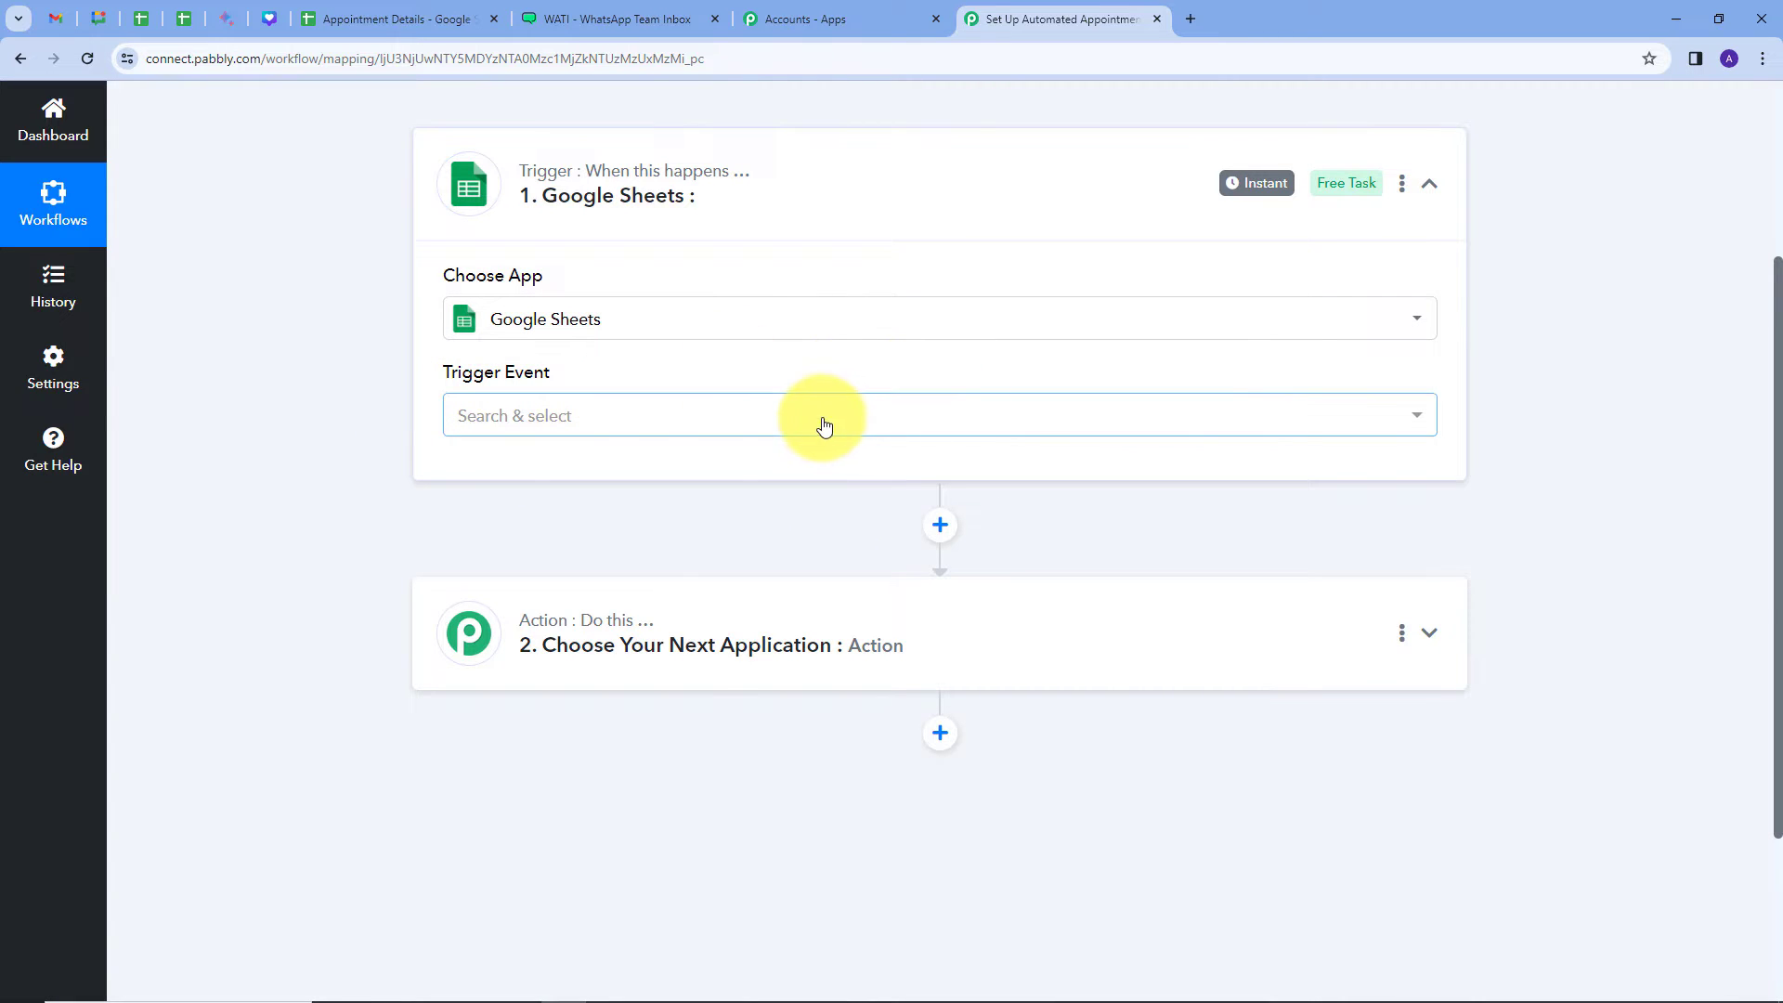
pyautogui.click(824, 426)
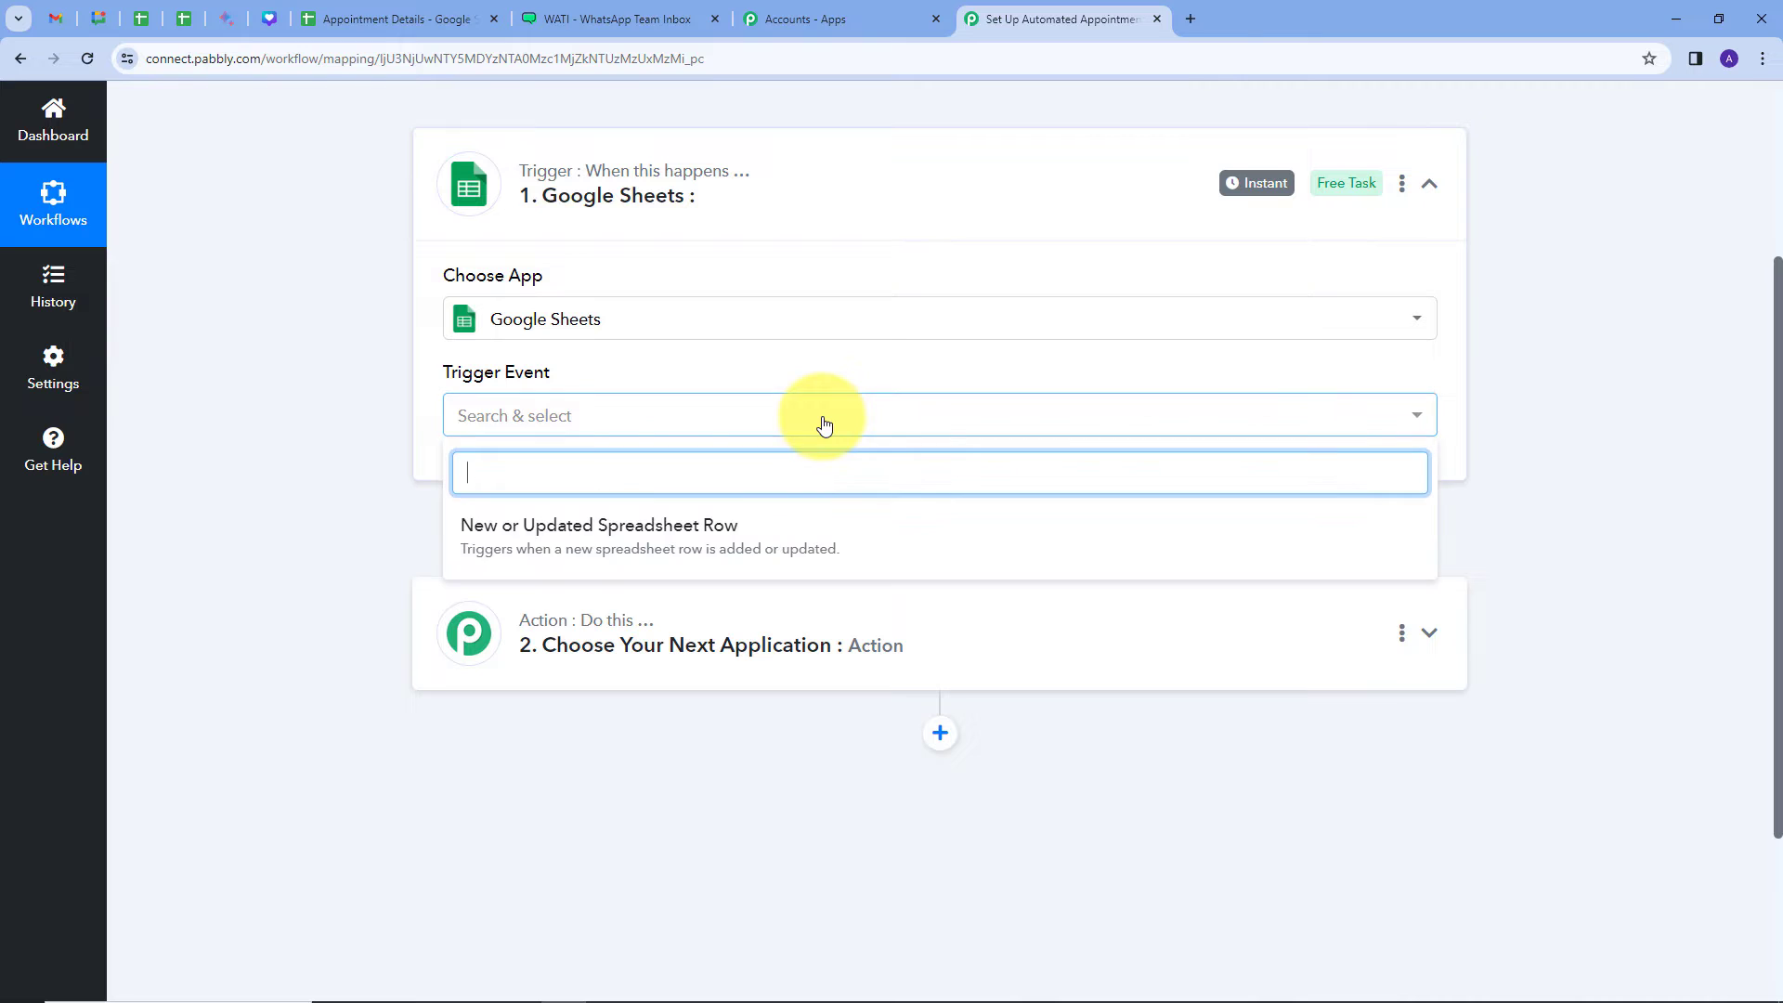
pyautogui.click(557, 544)
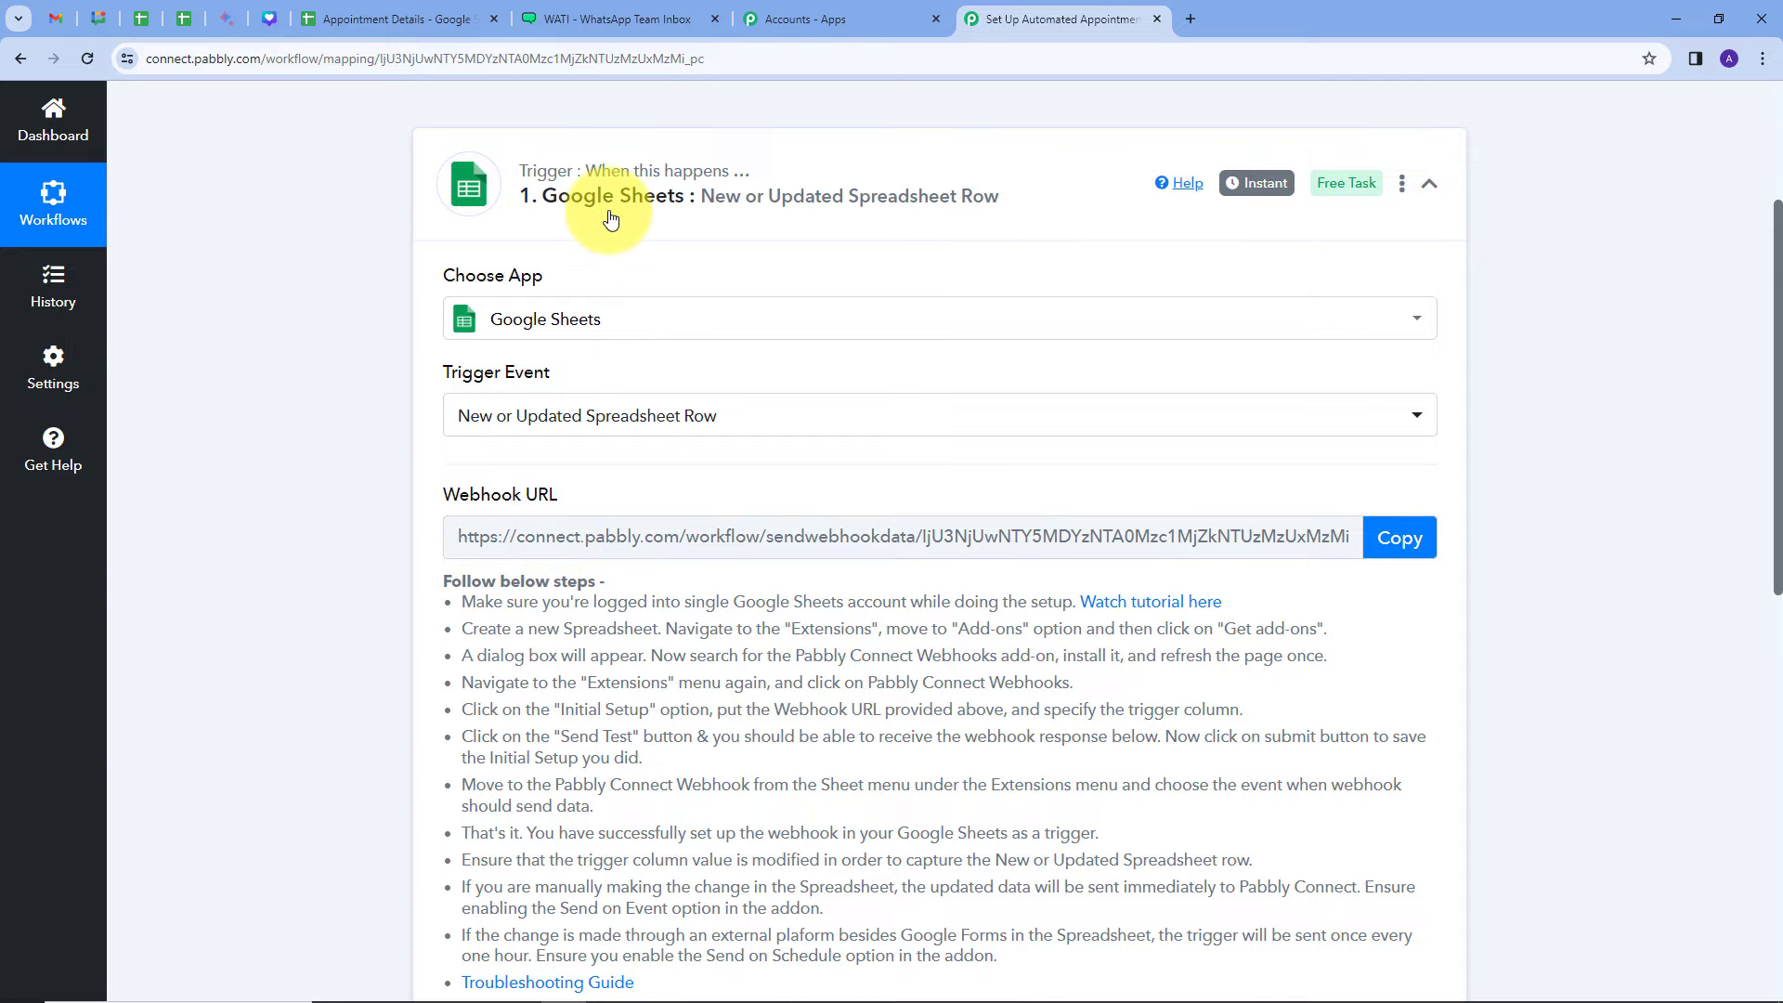
# Step: Copy the trigger's webhook URL and go back to the Appointment Details spreadsheet
pyautogui.scroll(-1, 353, 418)
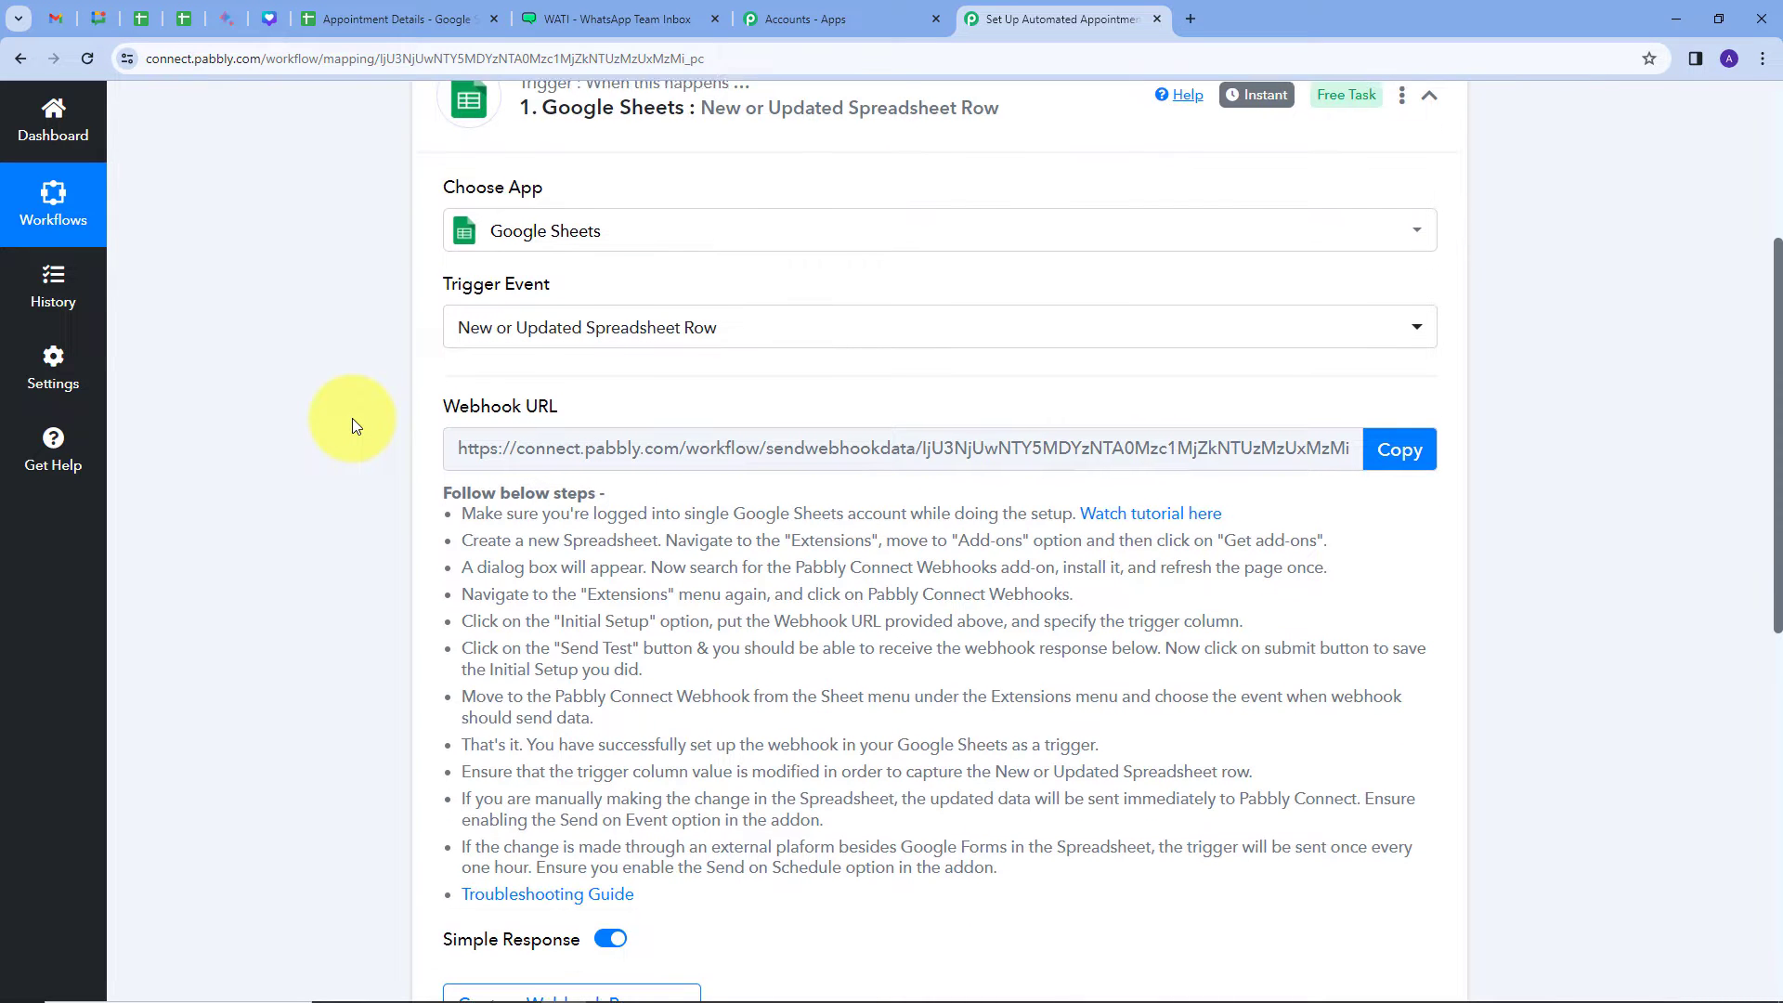
pyautogui.moveTo(457, 406)
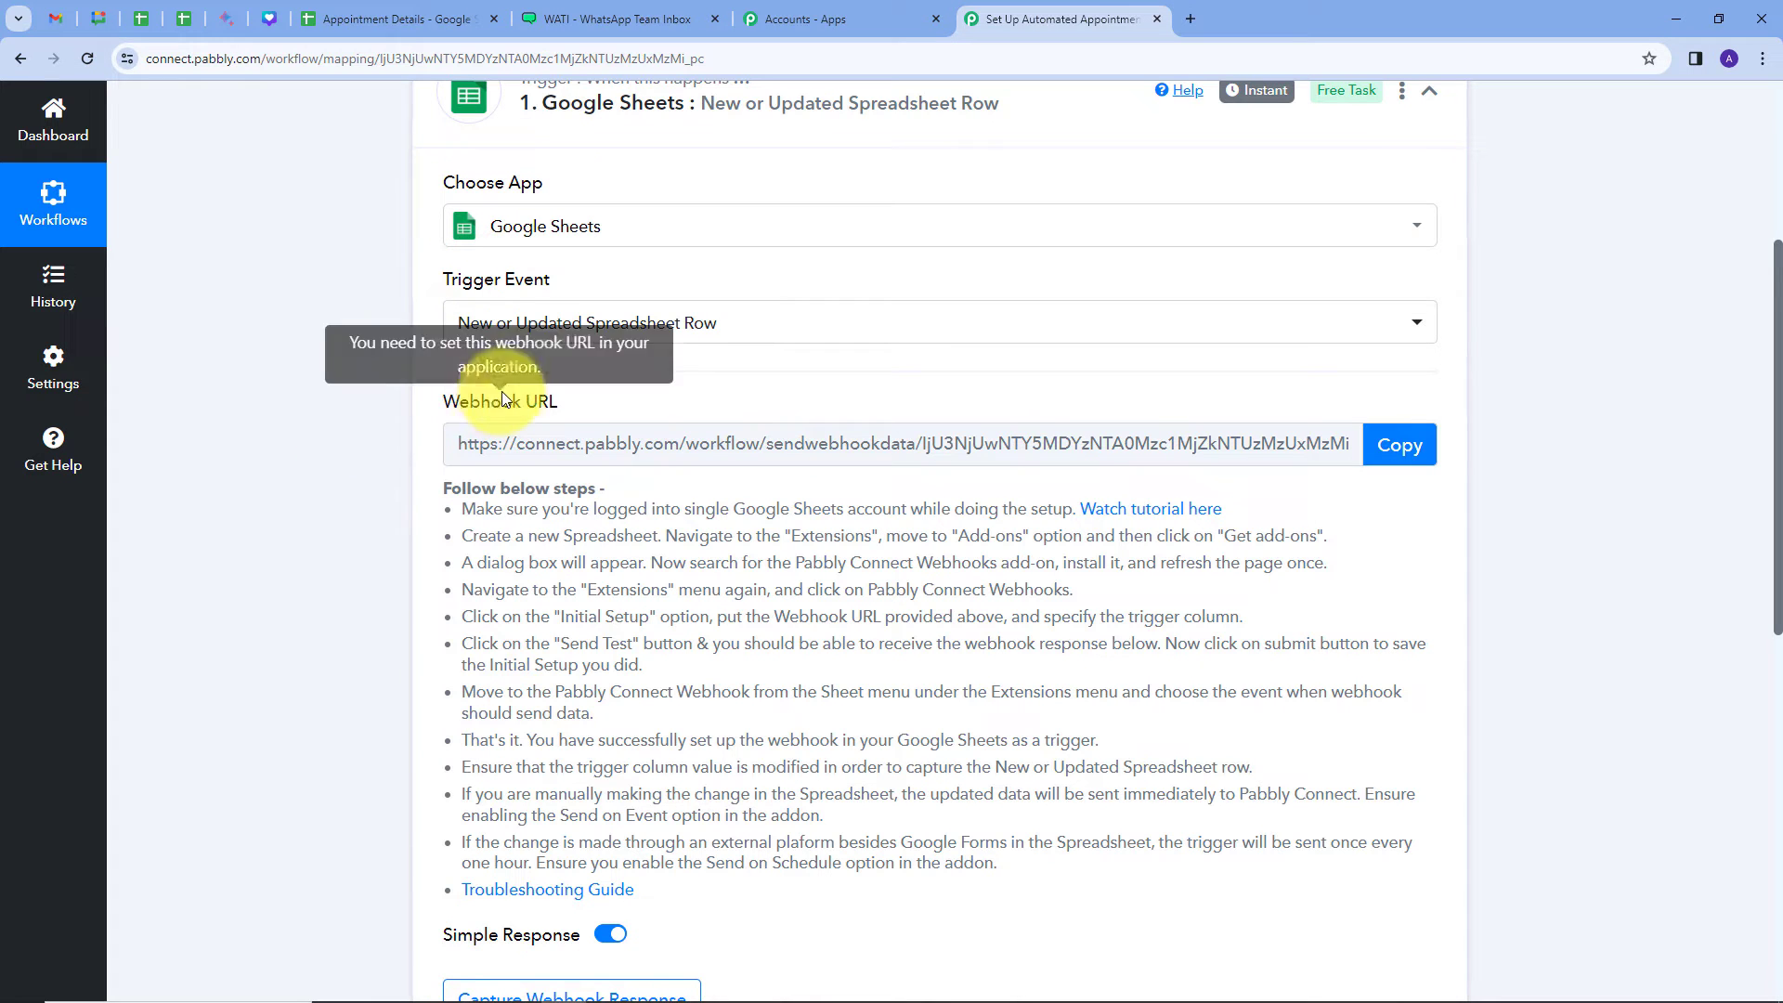
pyautogui.moveTo(461, 509); pyautogui.dragTo(1052, 876)
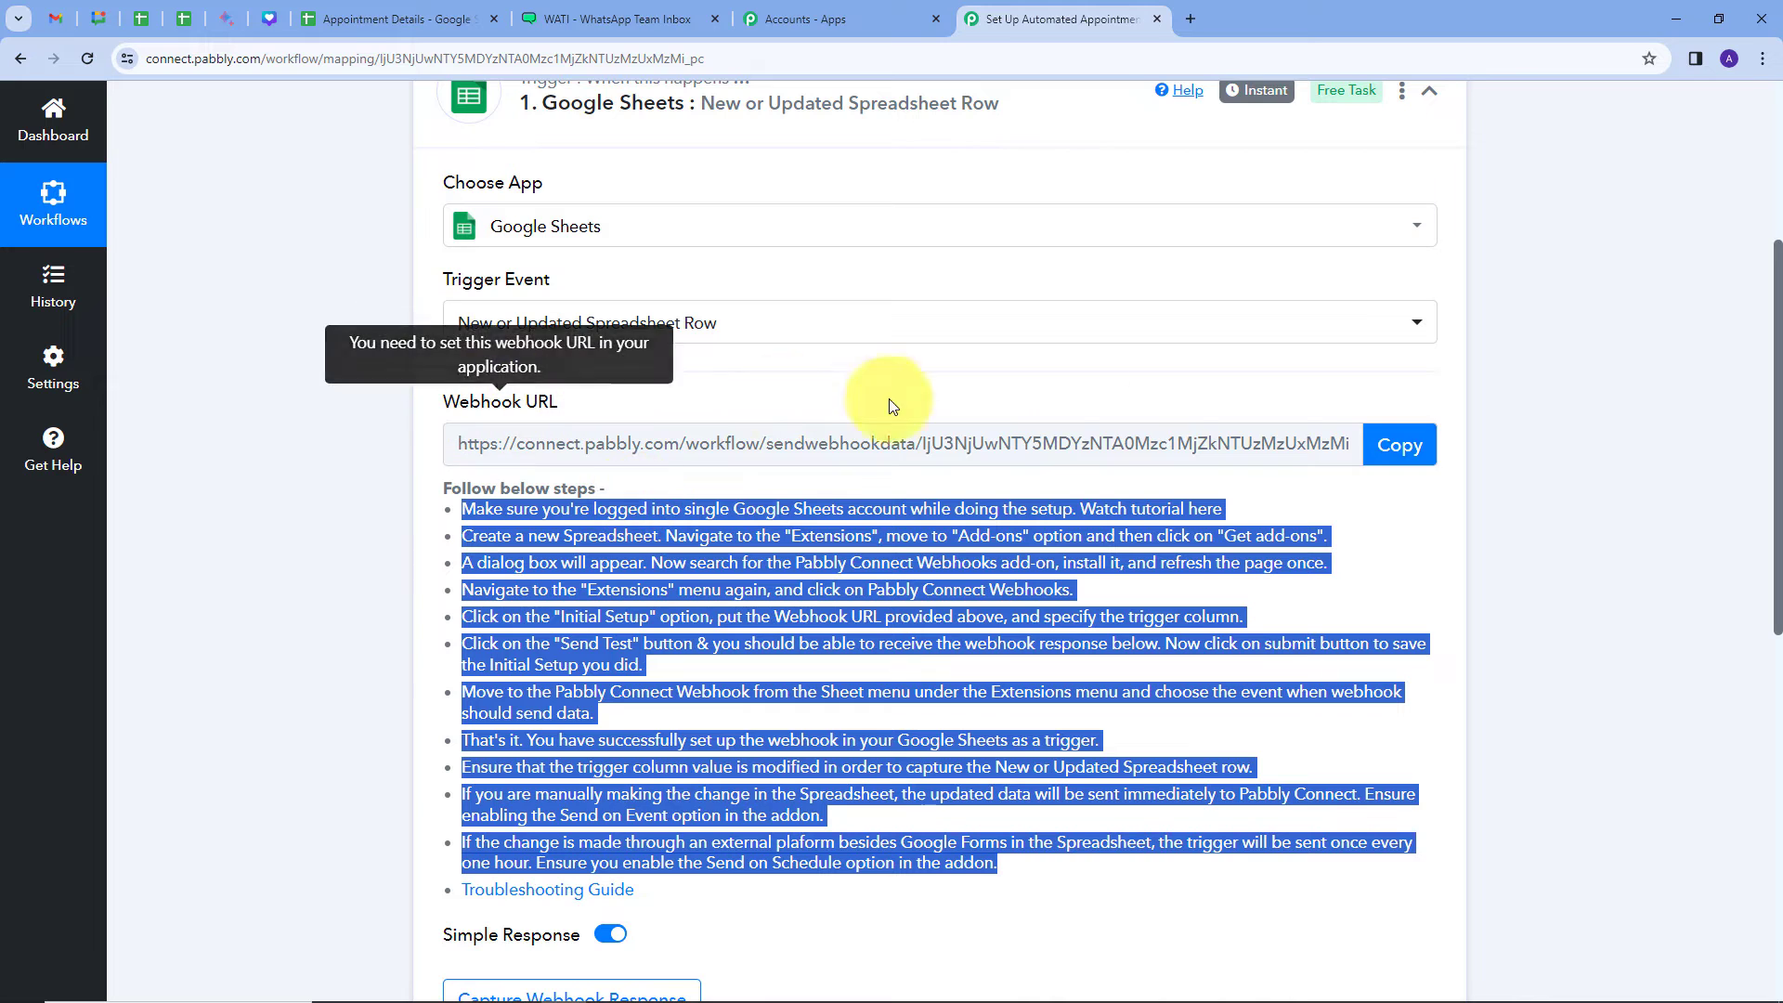
pyautogui.click(1401, 446)
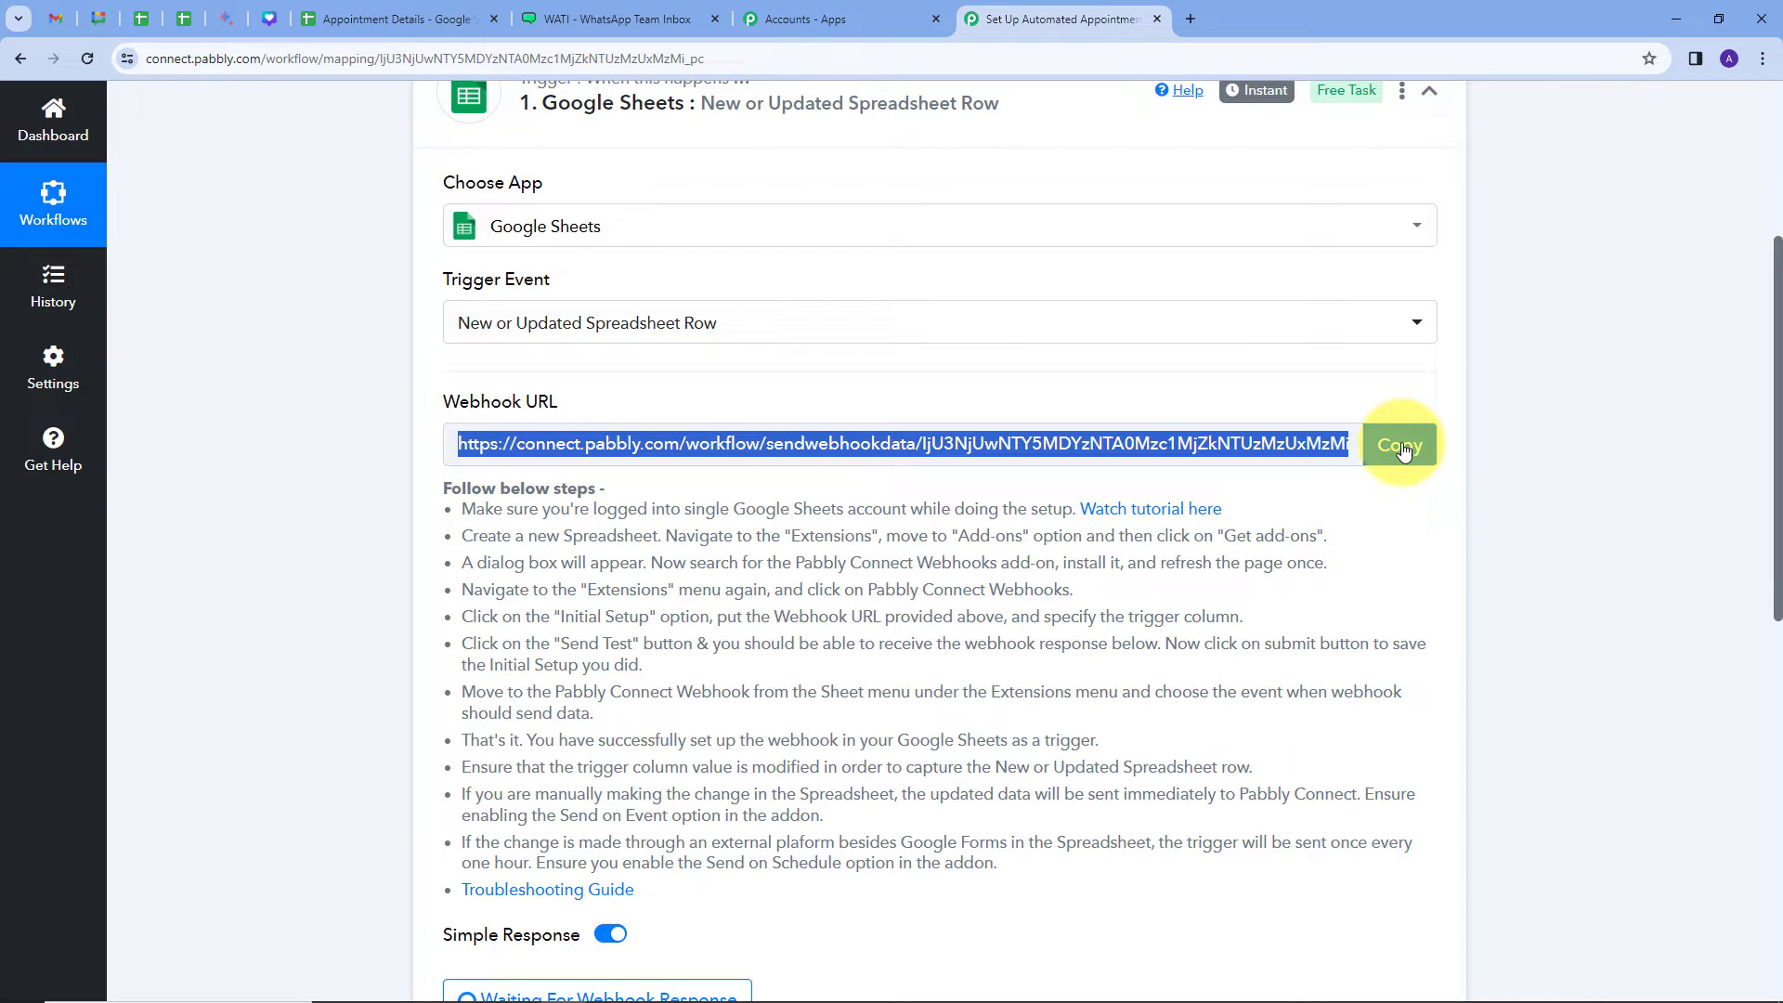
pyautogui.click(377, 18)
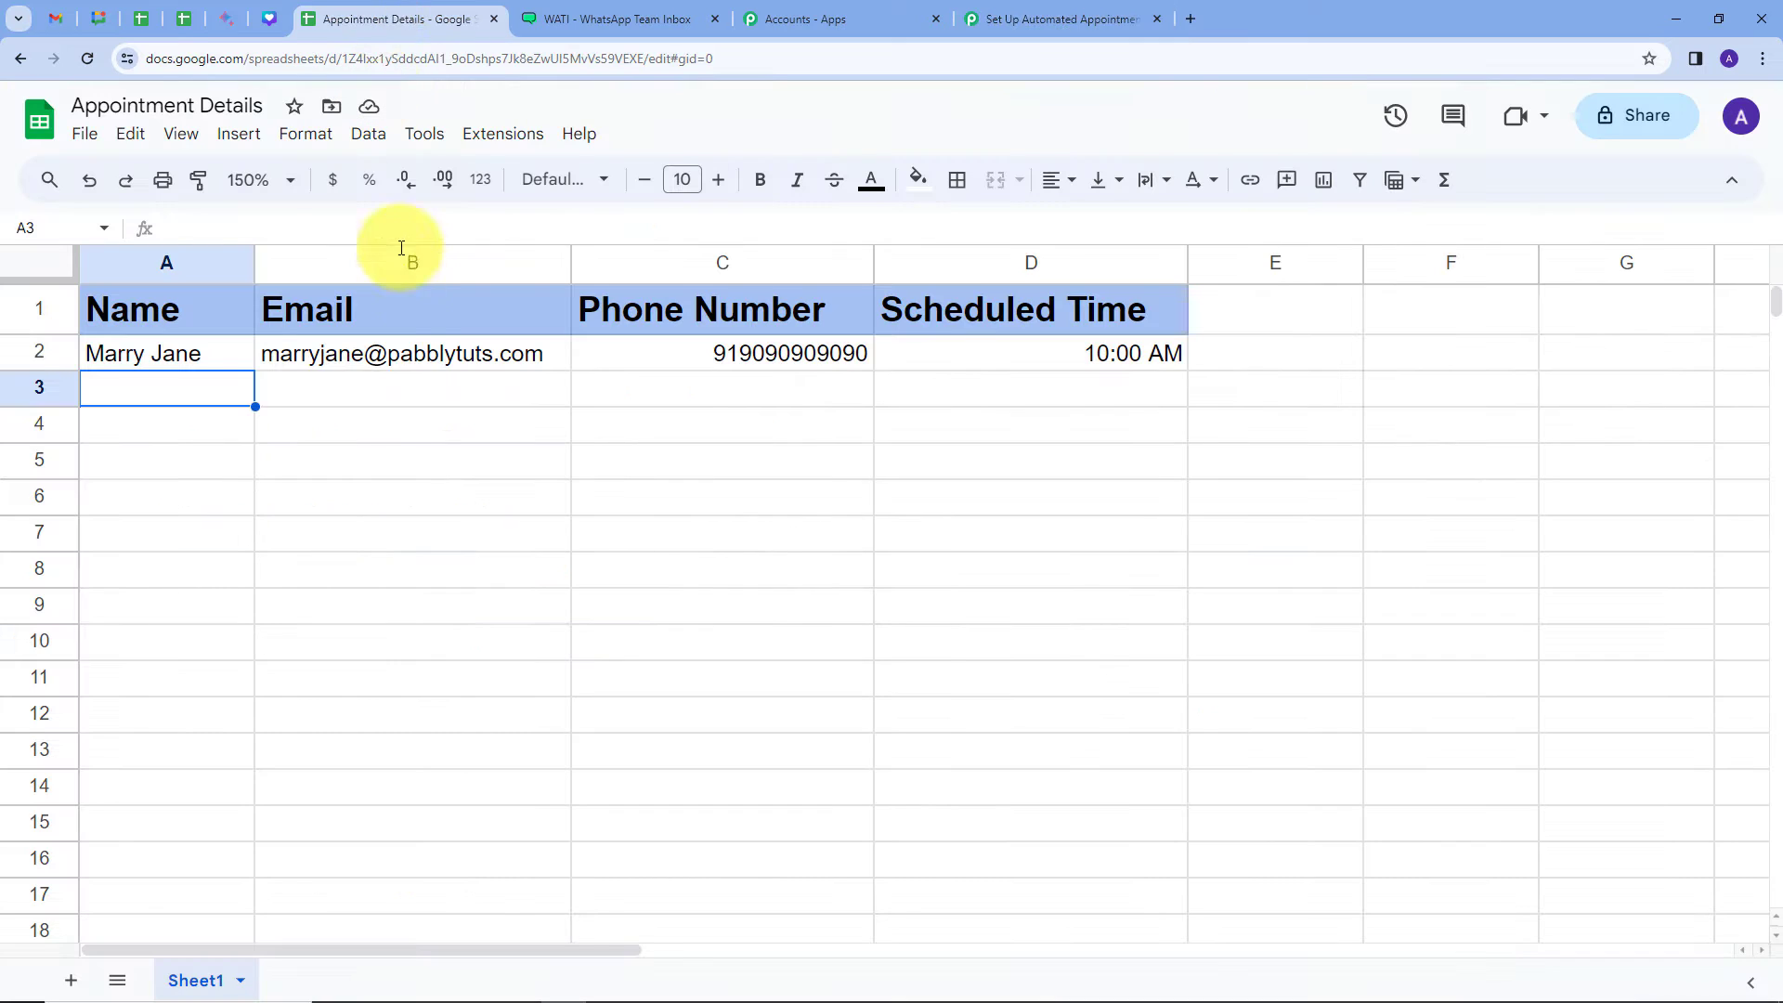
# Step: Search the Workspace Marketplace for 'pabbl' to confirm Pabbly Connect Webhooks shows Installed, then close it
pyautogui.click(505, 135)
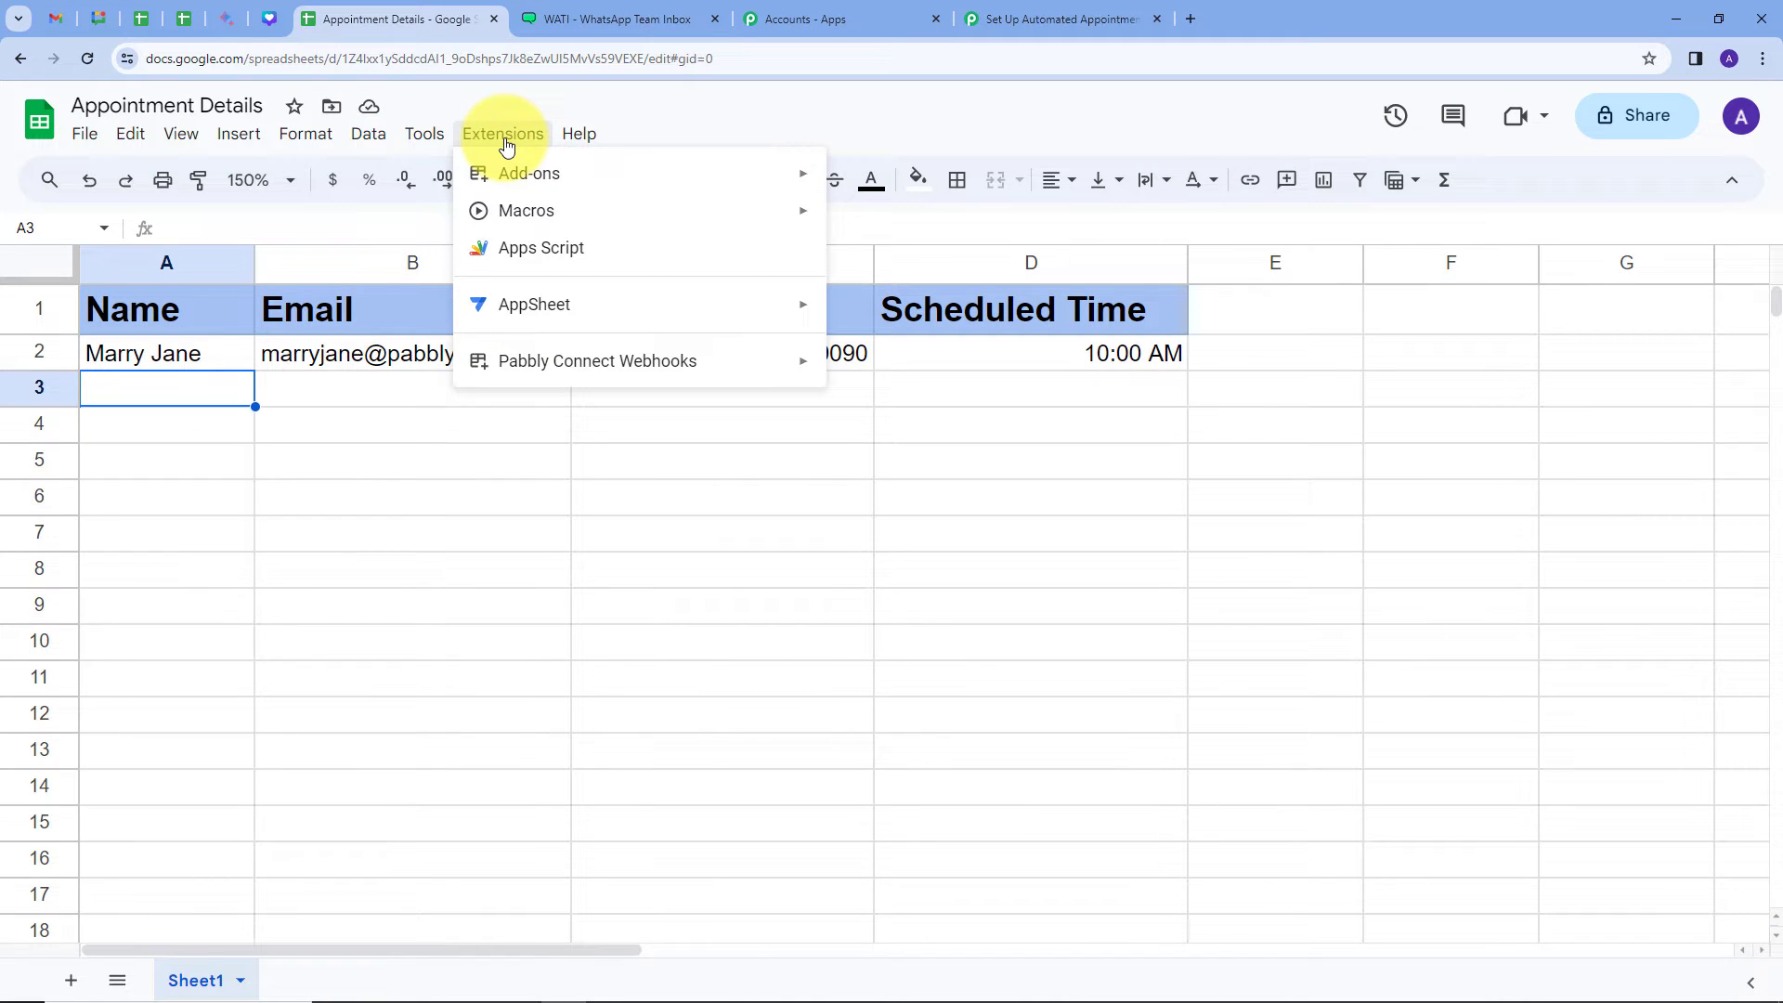
pyautogui.moveTo(637, 176)
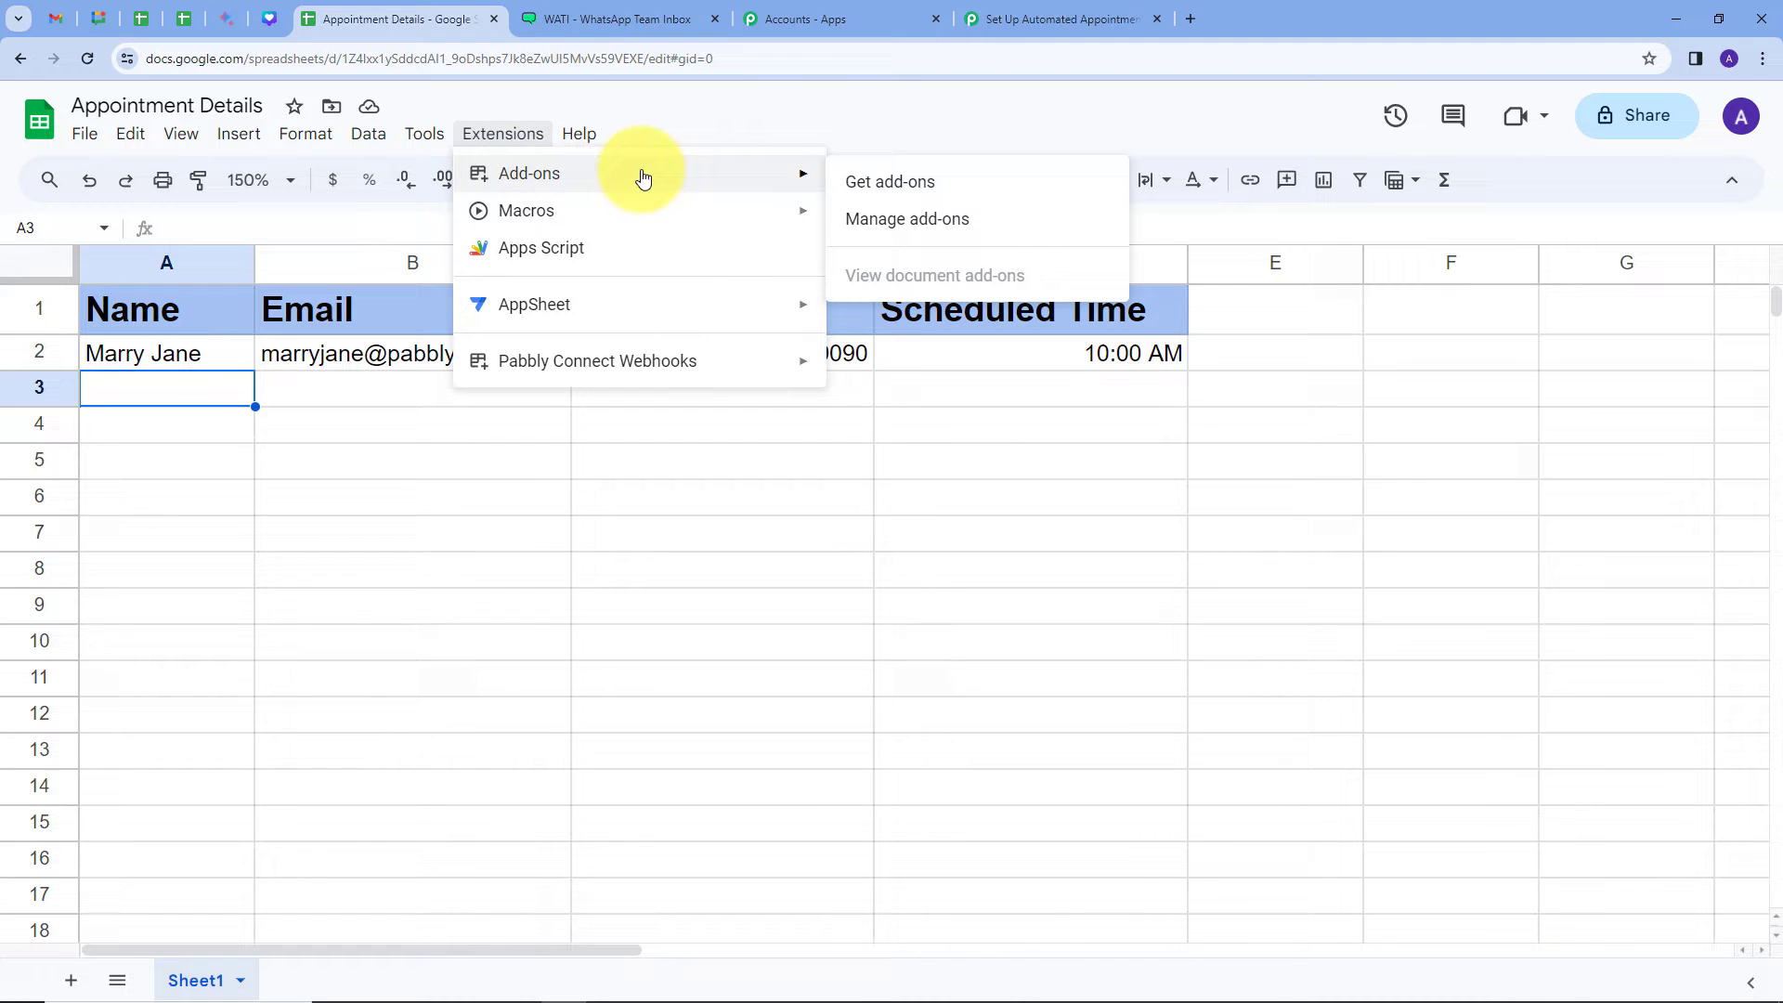
pyautogui.click(875, 190)
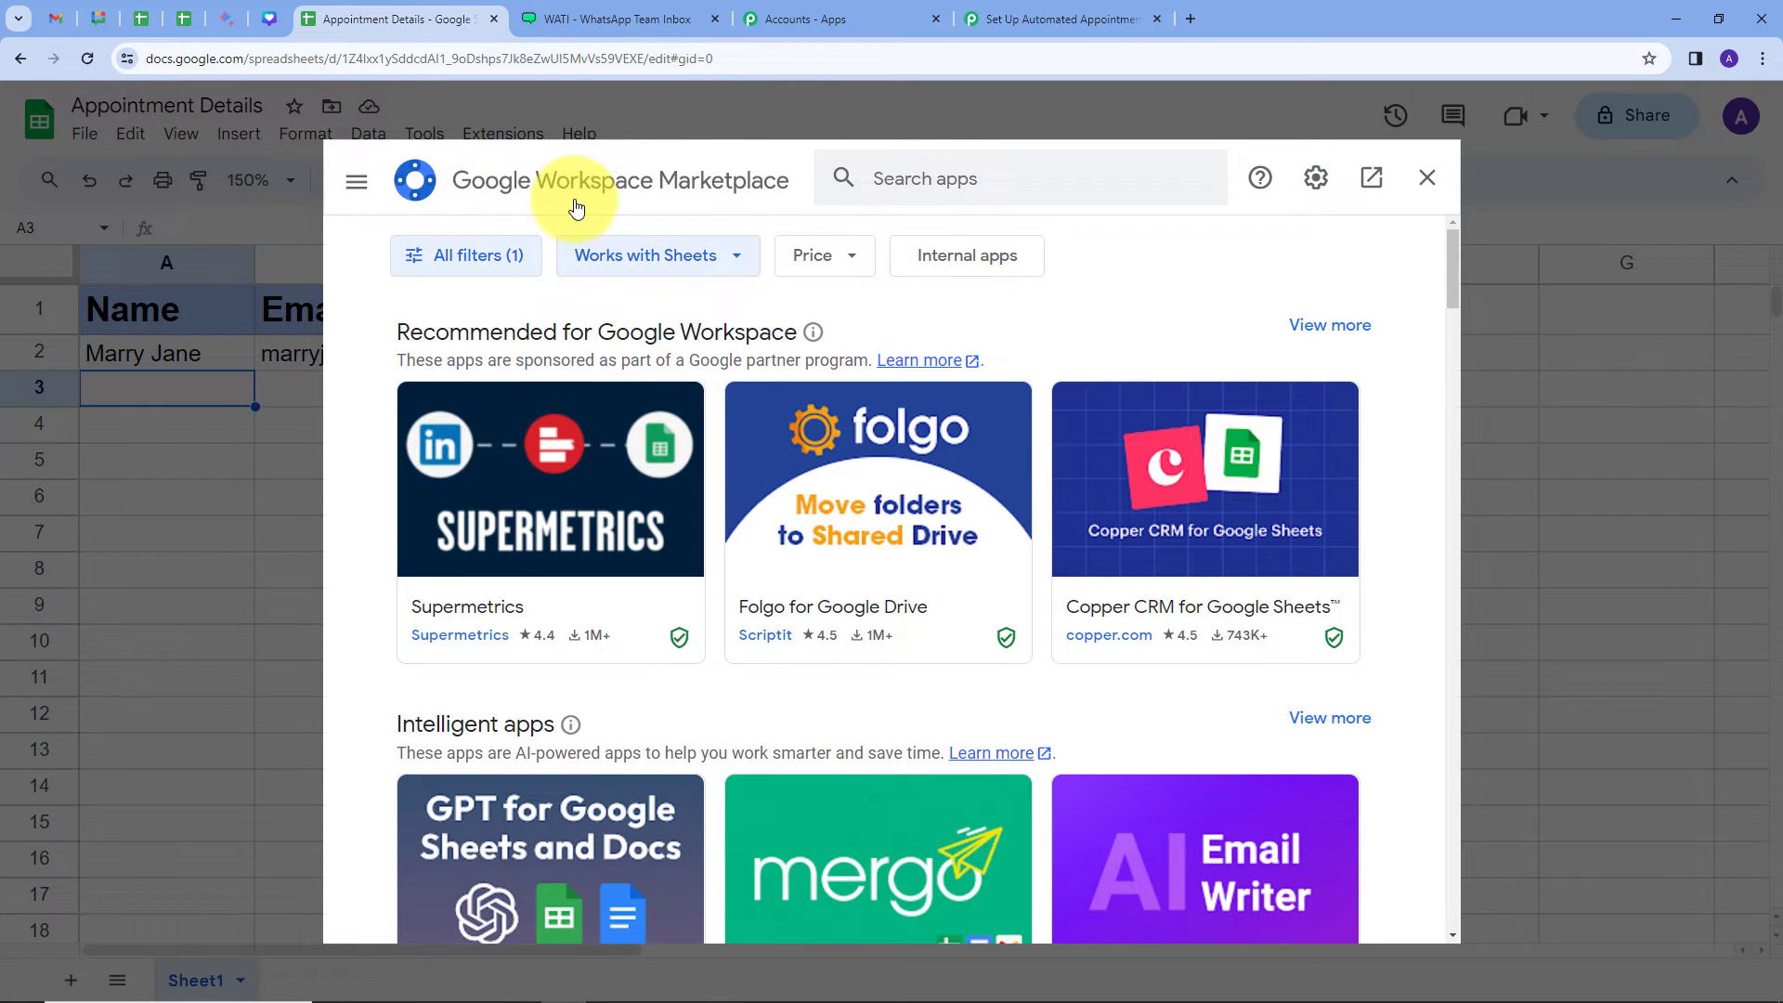
pyautogui.click(883, 185)
pyautogui.write('pabbl')
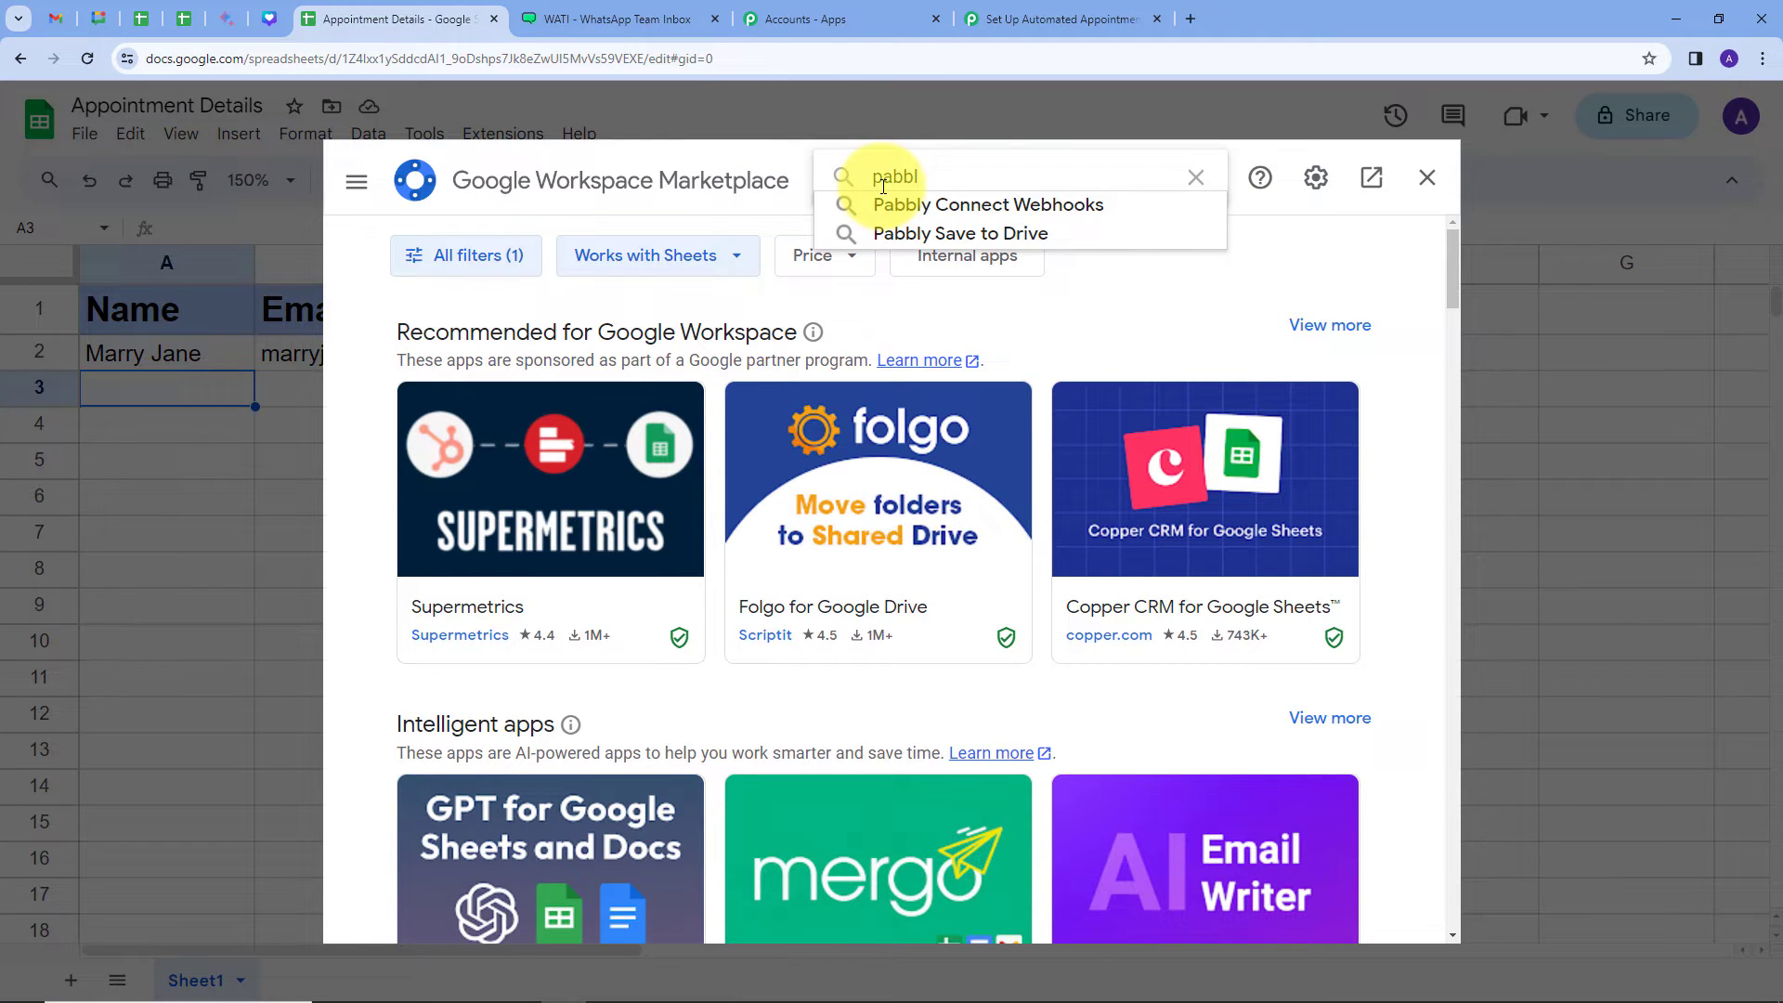
pyautogui.click(962, 204)
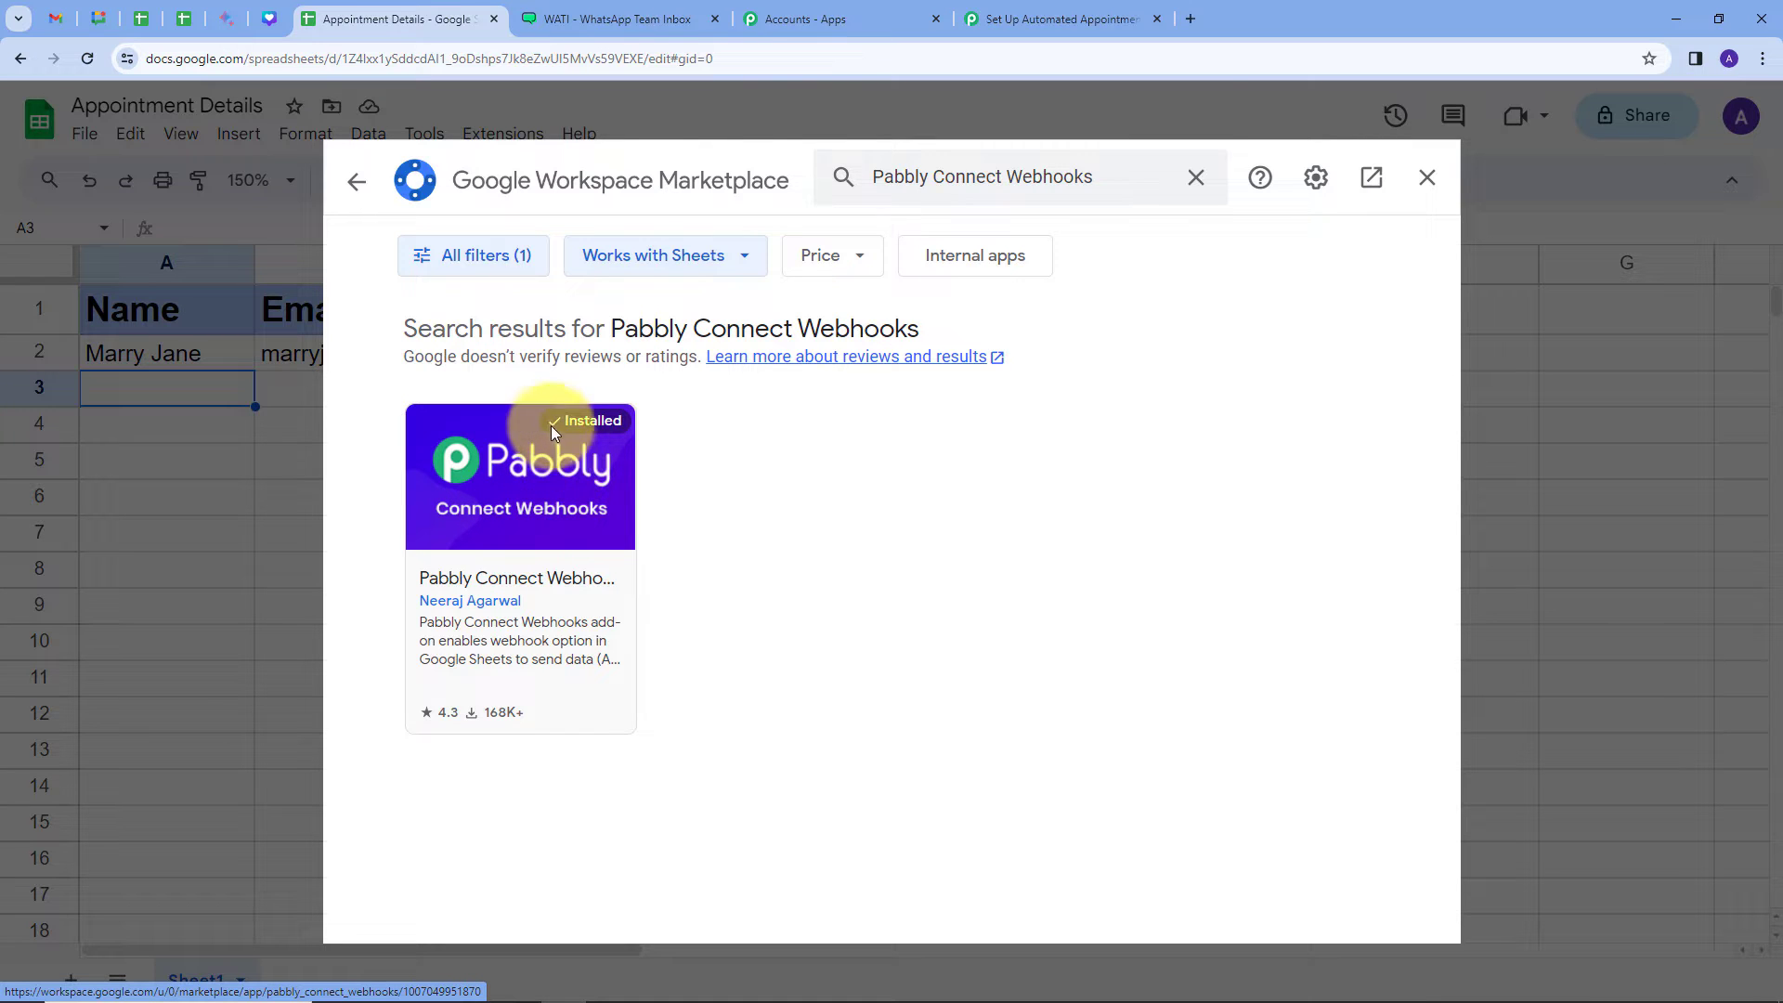
pyautogui.click(1427, 177)
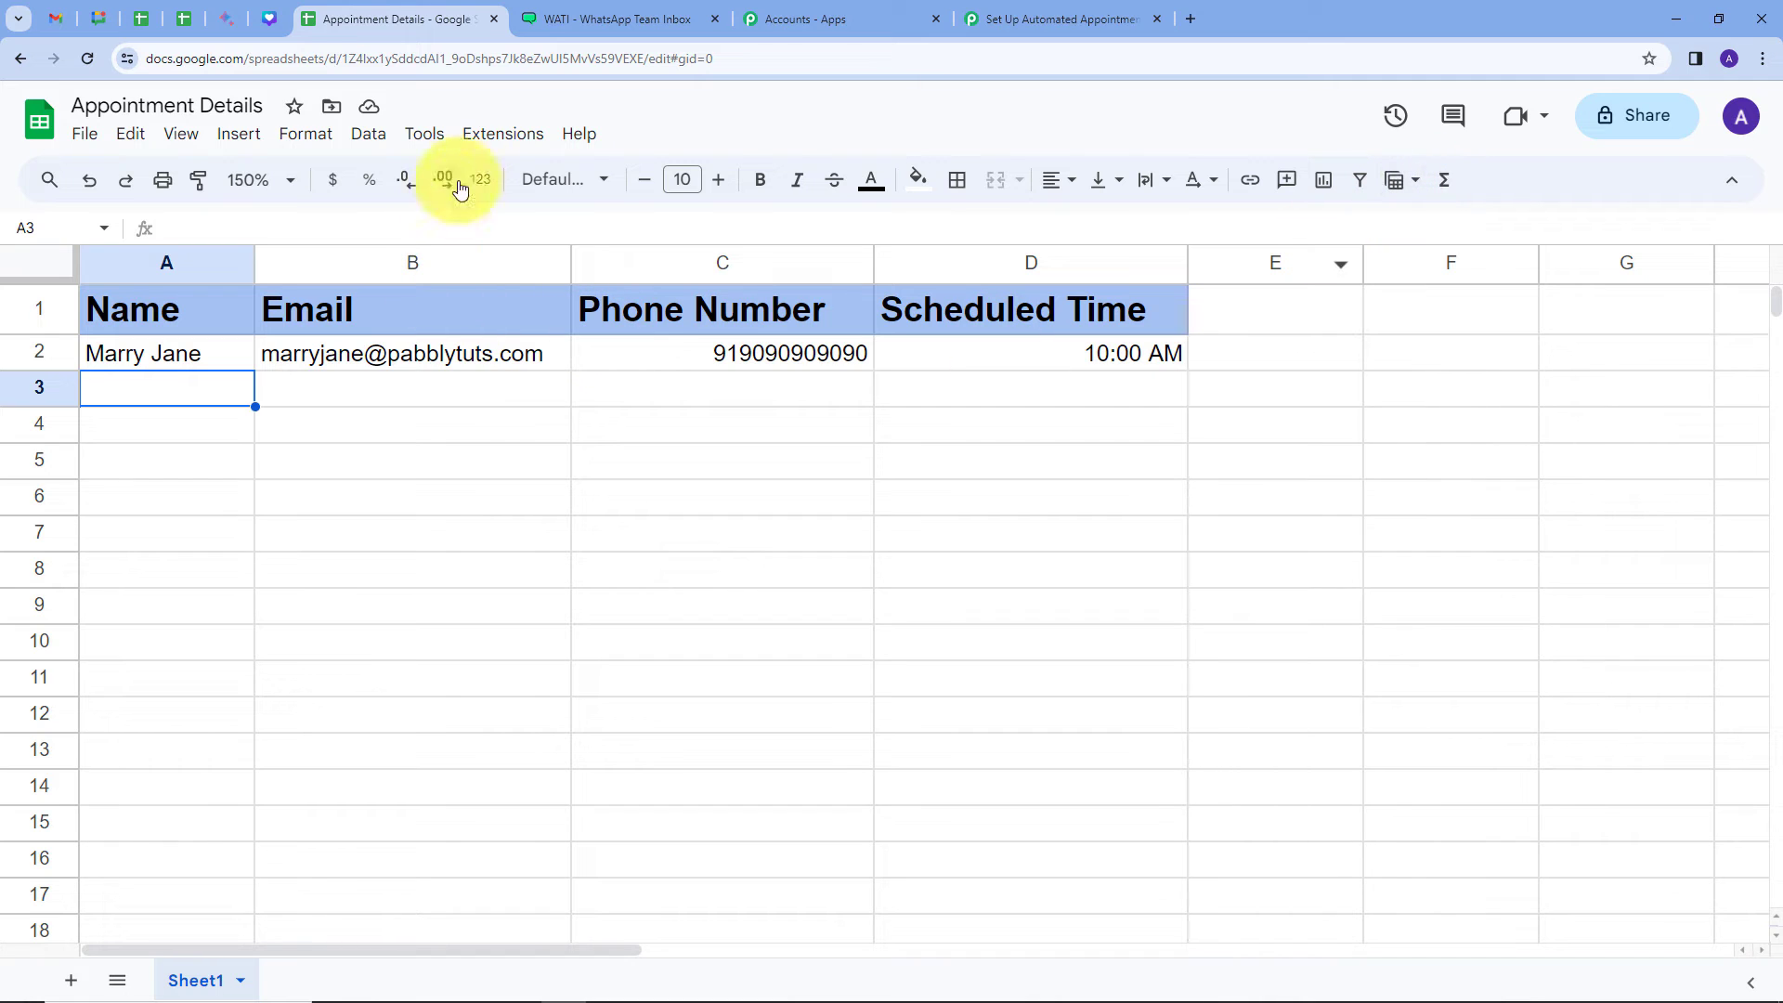
# Step: Open the Pabbly Connect Webhooks Initial Setup and paste in the copied webhook URL
pyautogui.click(500, 134)
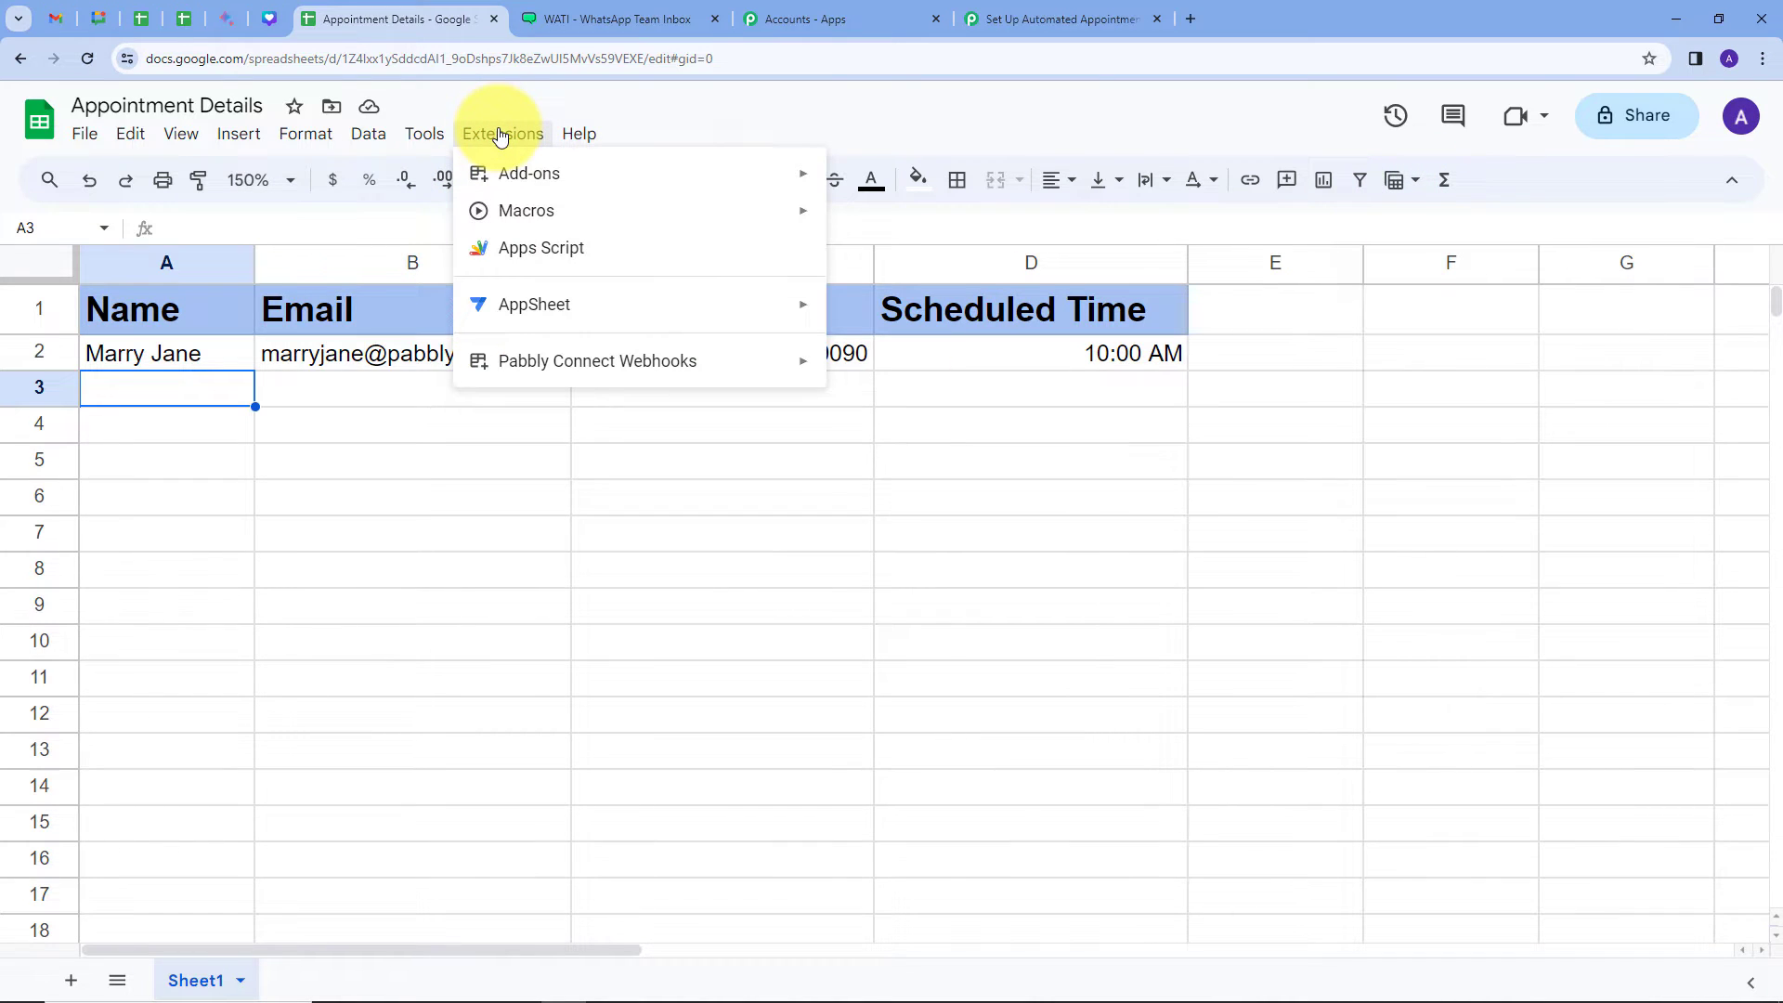
pyautogui.moveTo(545, 366)
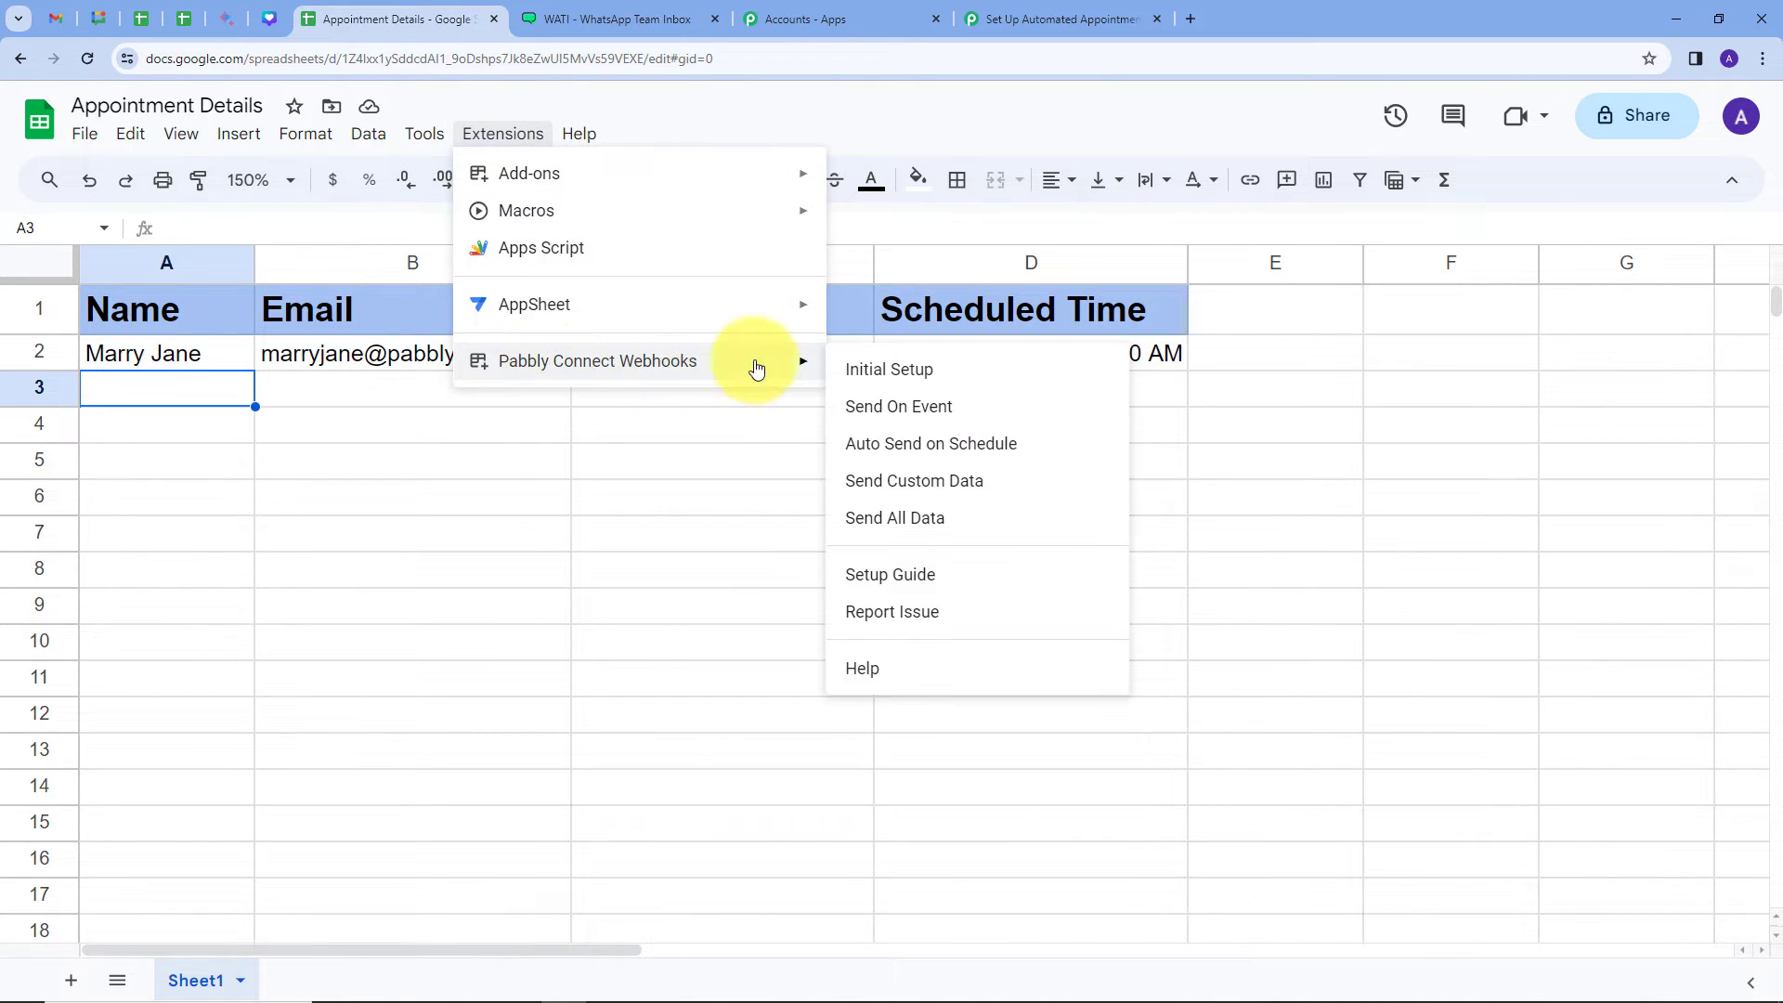
pyautogui.click(892, 386)
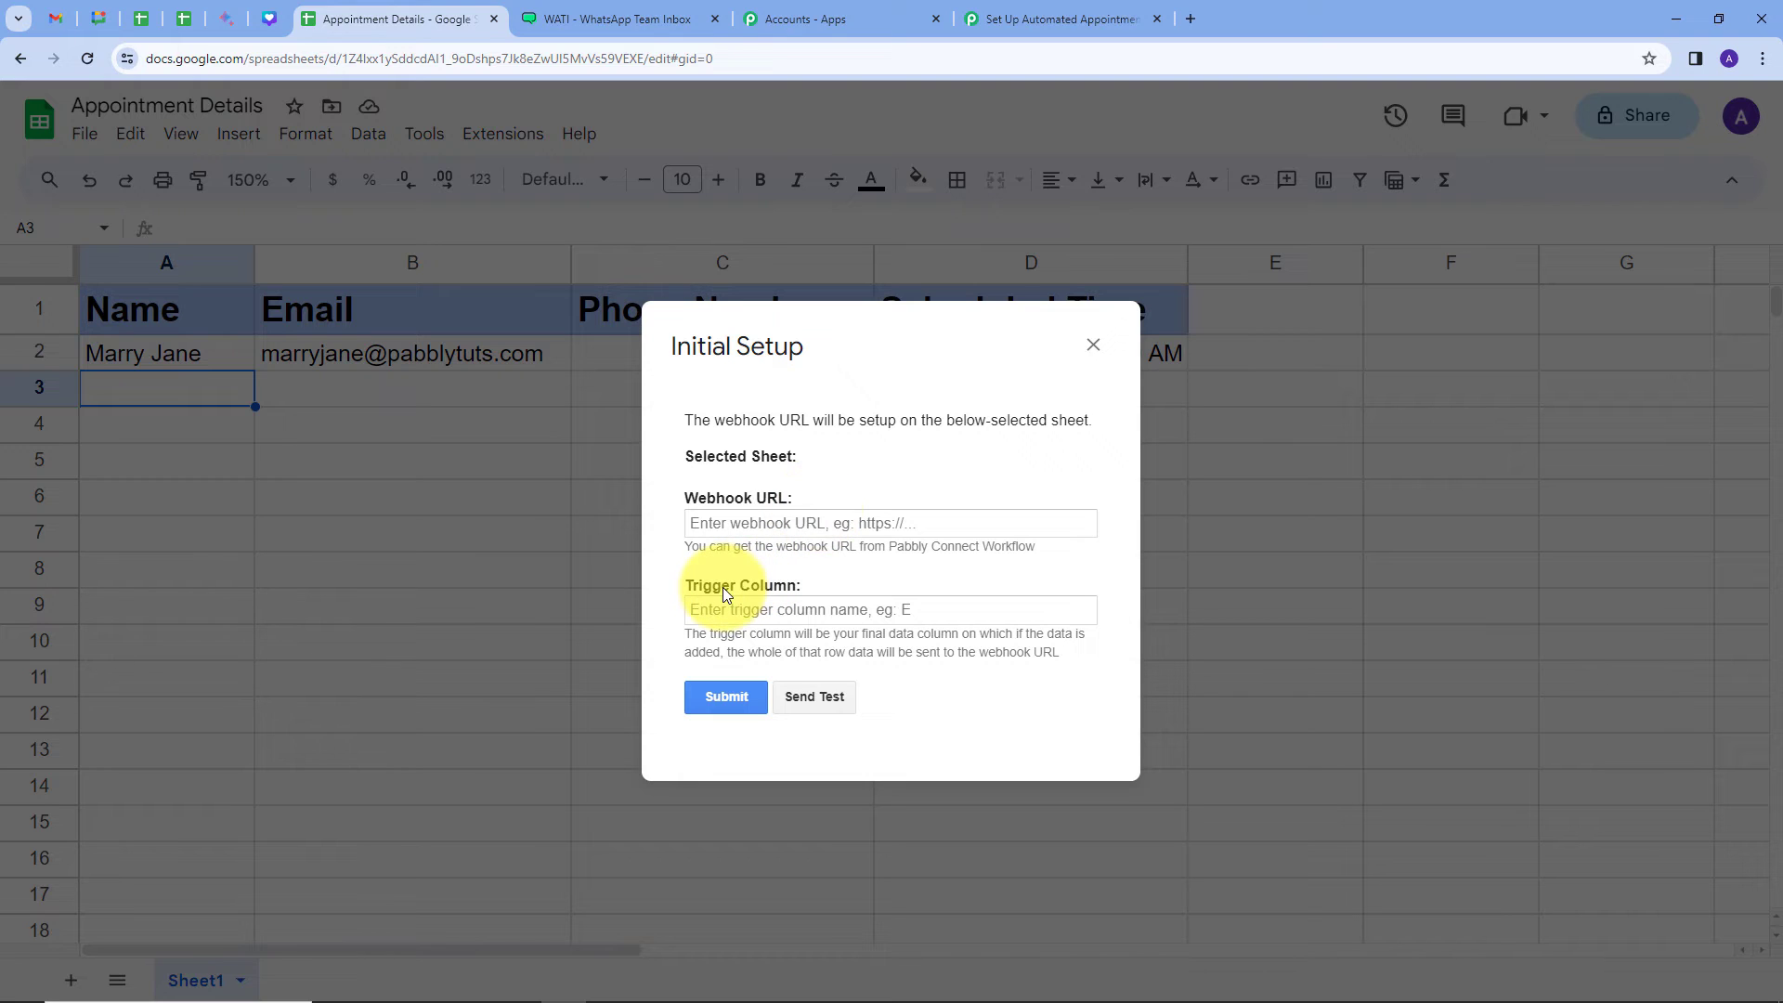
pyautogui.click(714, 520)
pyautogui.hotkey('ctrl', 'v')
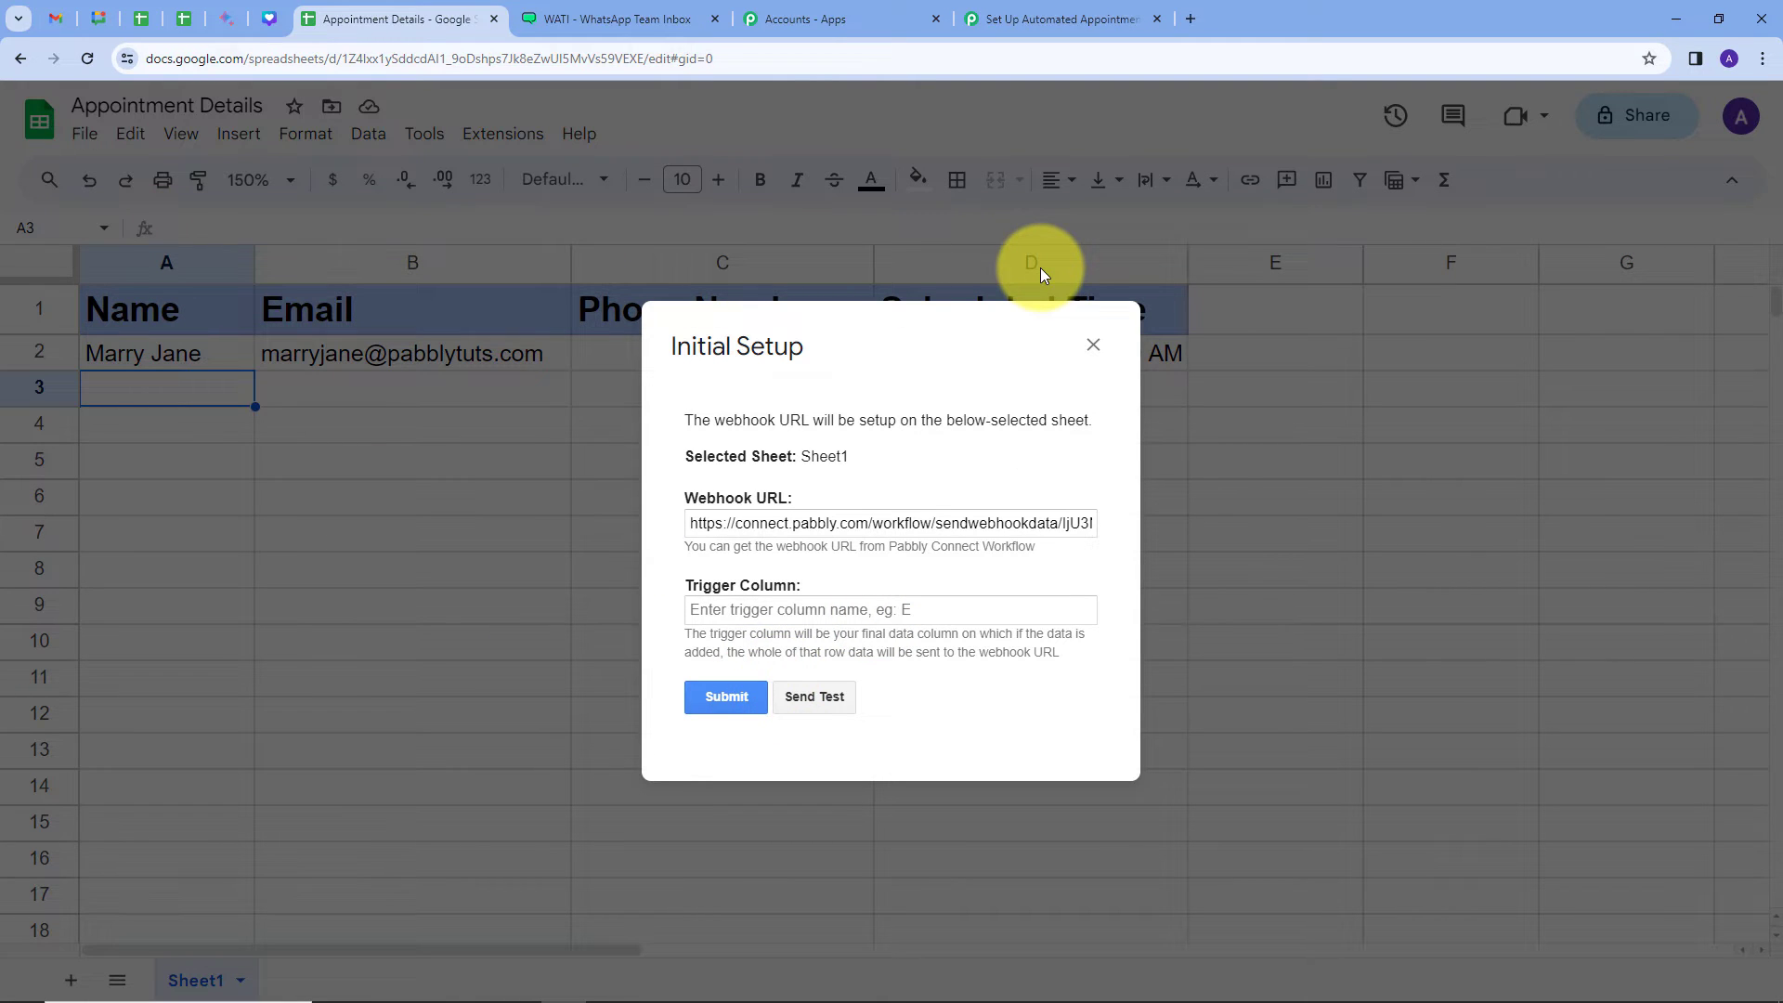
# Step: Enter D as the trigger column, send test data, submit the setup and close it
pyautogui.click(792, 610)
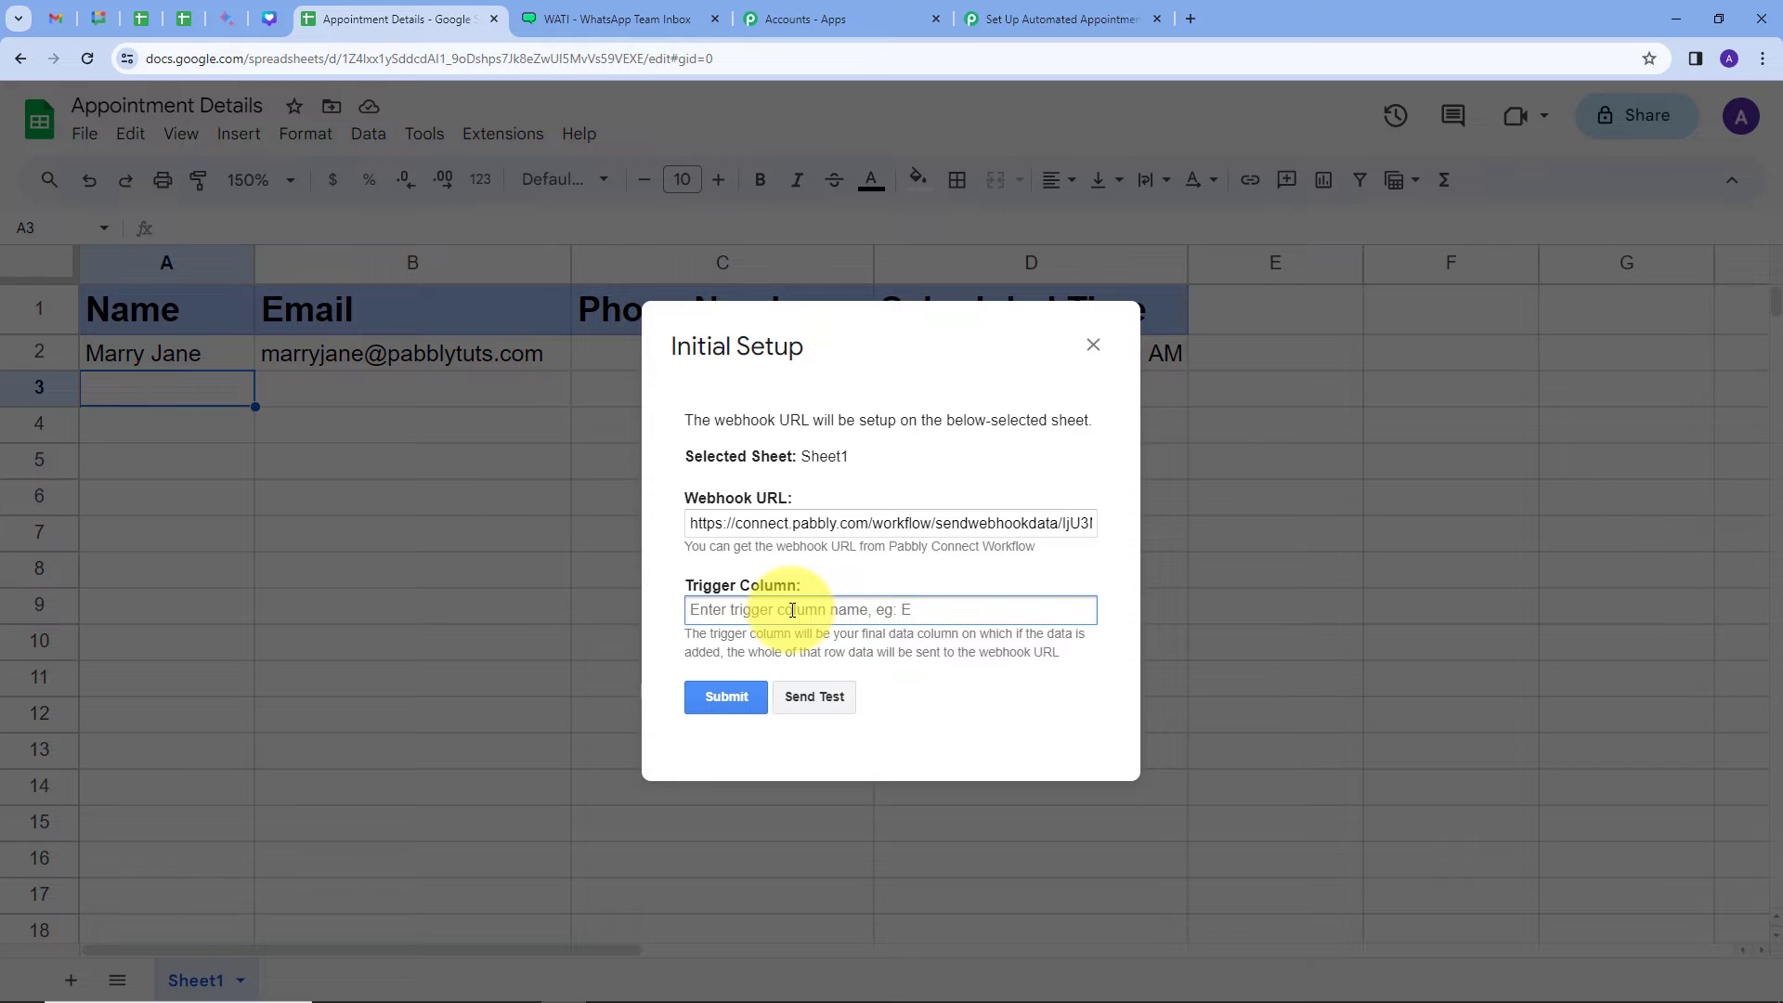
pyautogui.write('D')
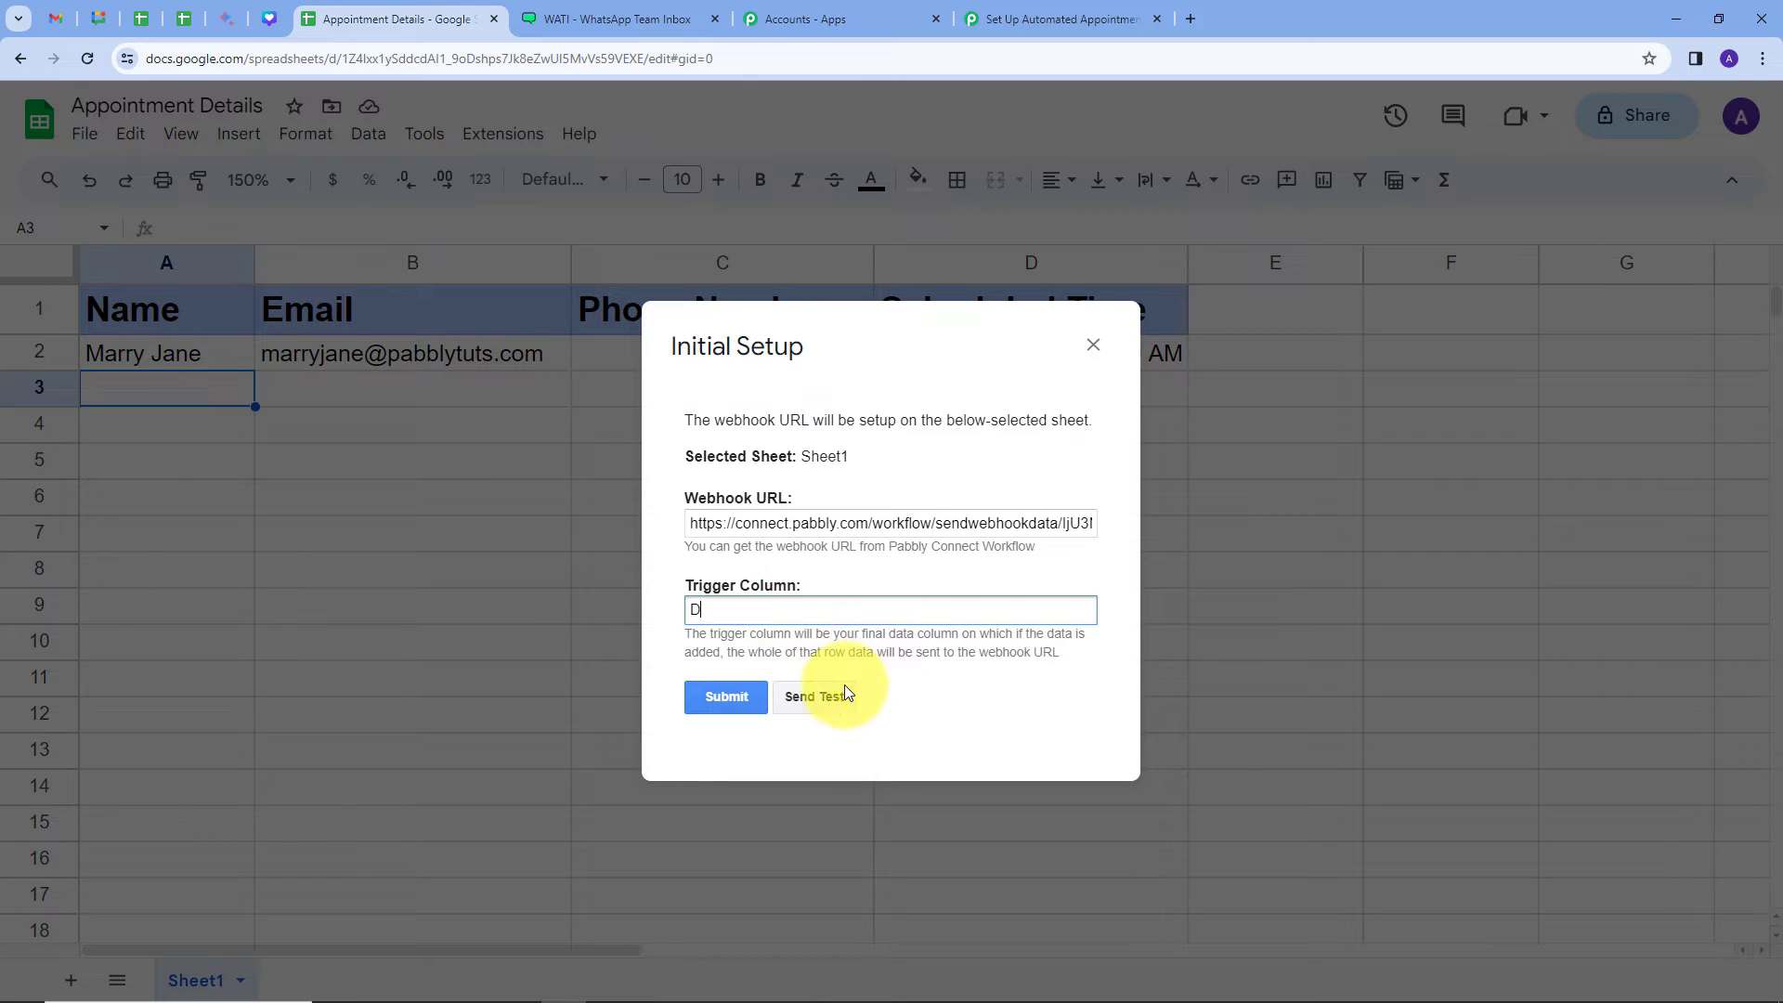
pyautogui.click(823, 698)
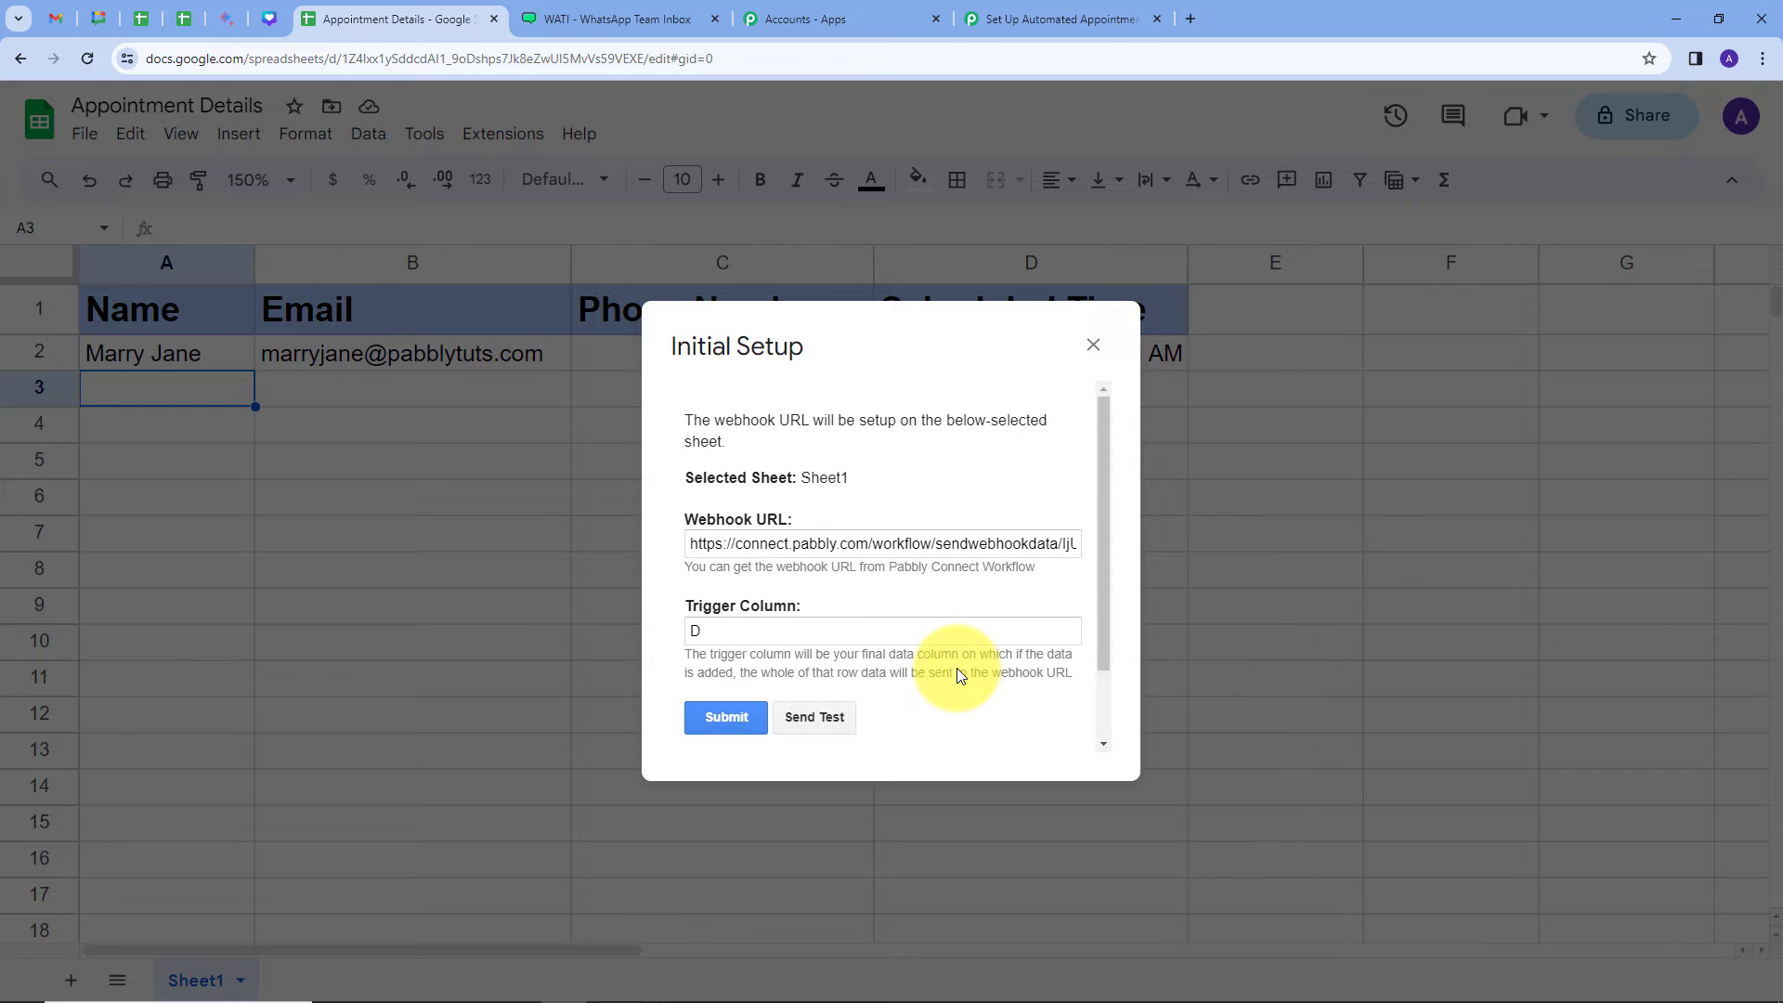
pyautogui.scroll(-1, 957, 667)
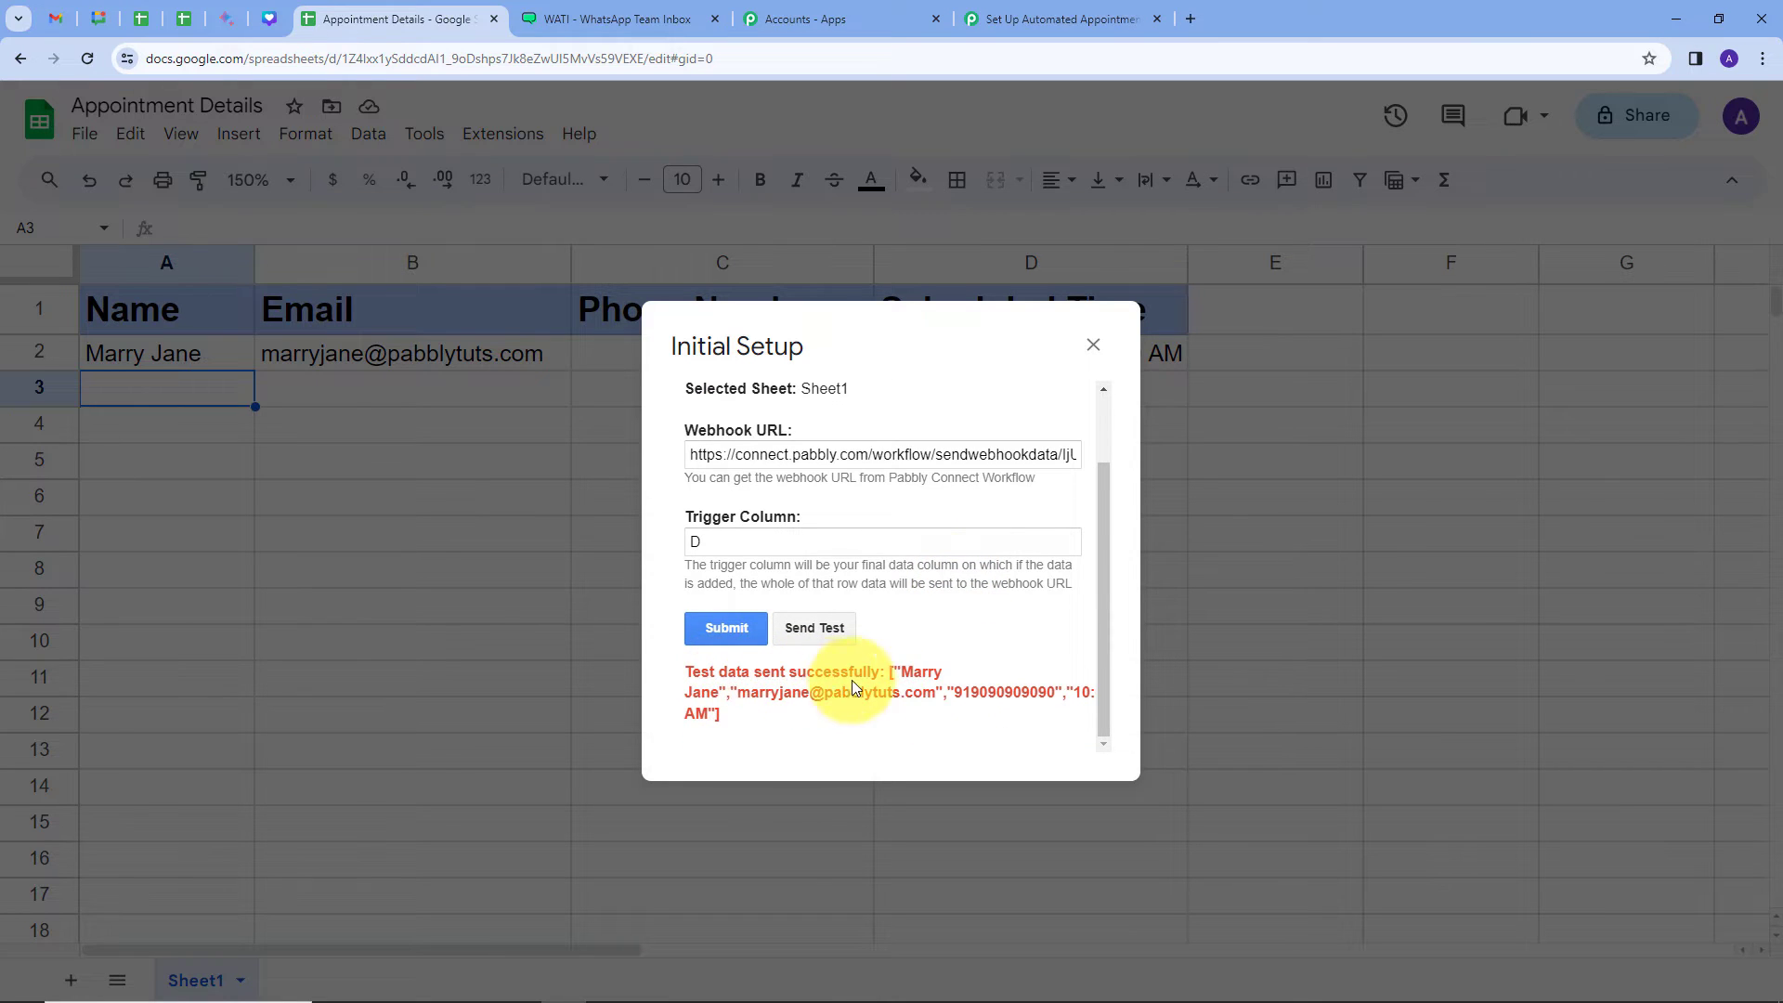
pyautogui.scroll(1, 920, 637)
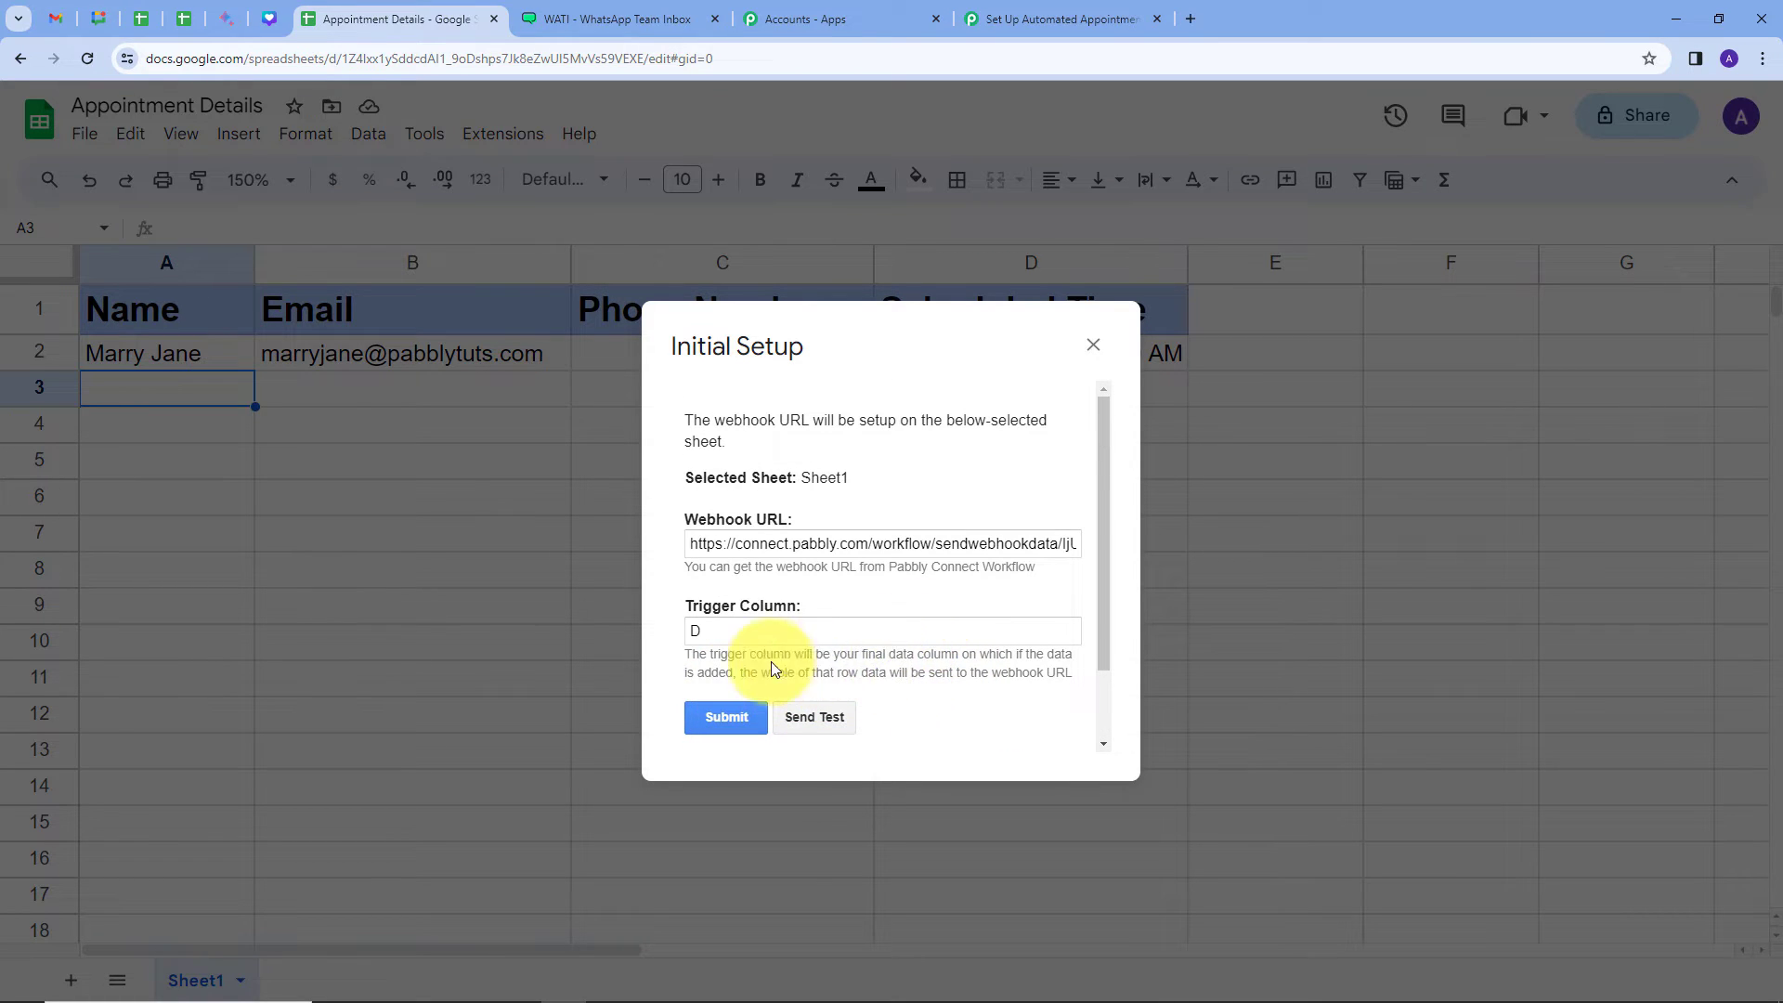
pyautogui.click(722, 722)
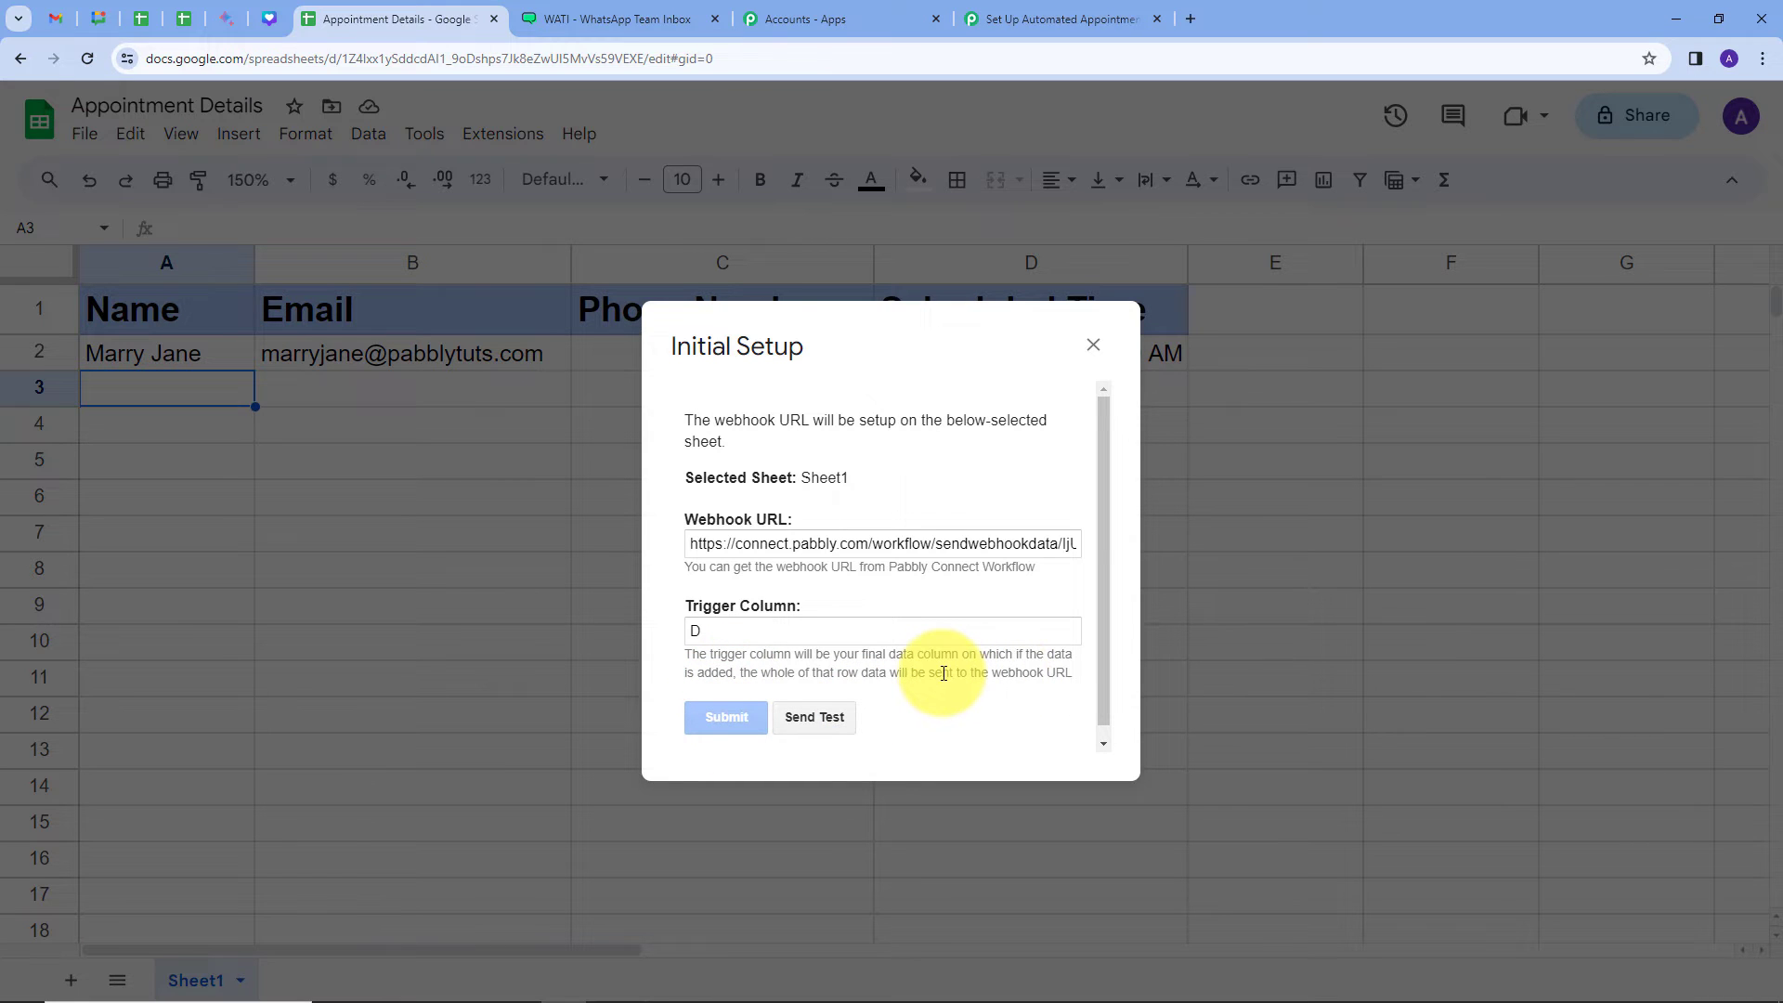
pyautogui.scroll(-1, 944, 673)
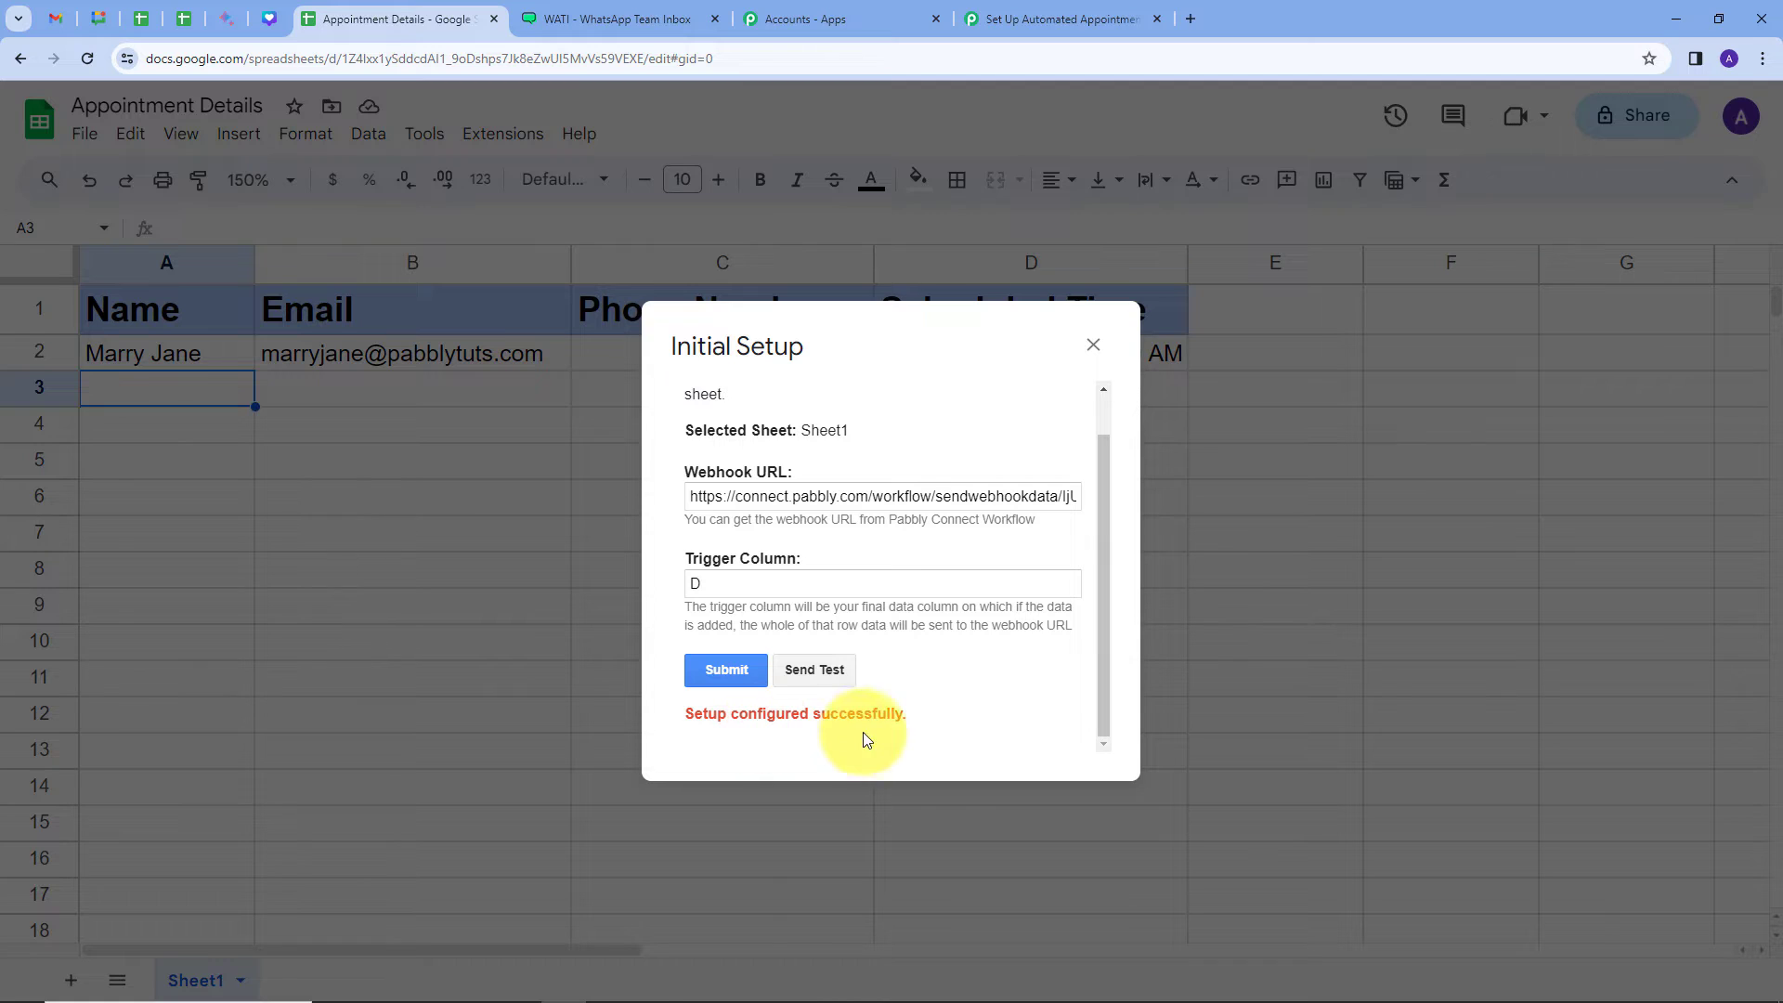
pyautogui.click(1094, 346)
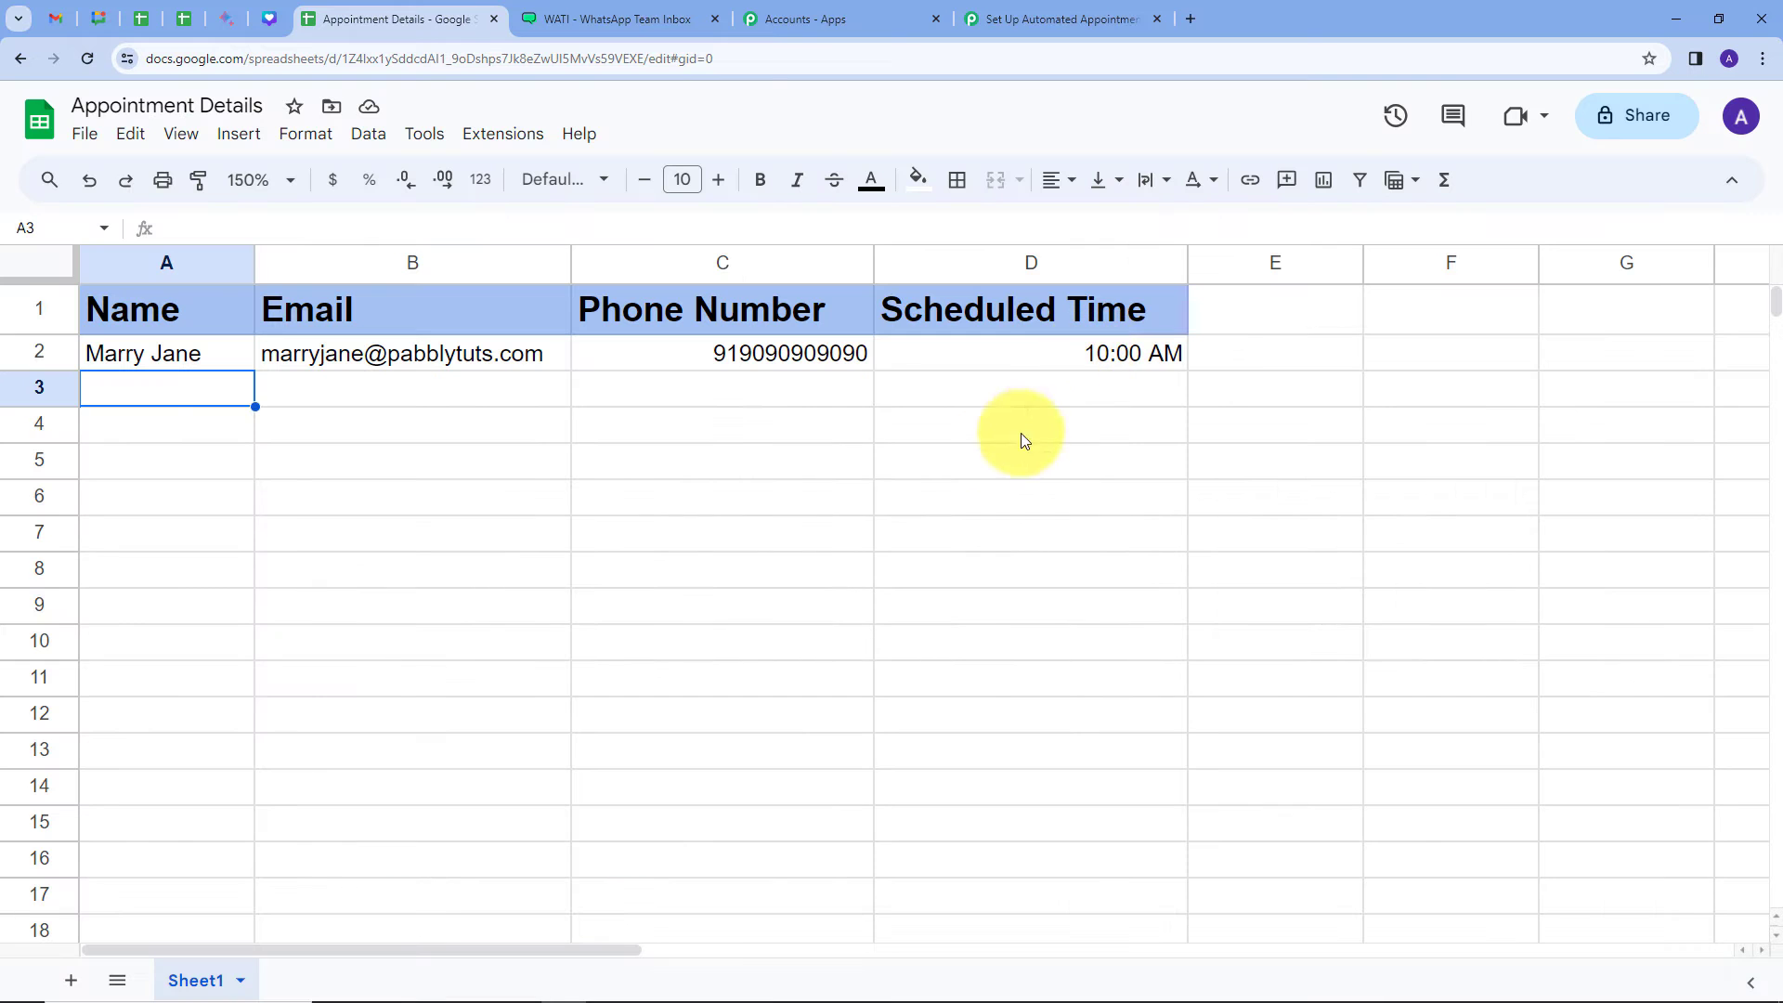
# Step: Turn on Send On Event in the Pabbly Connect Webhooks add-on menu
pyautogui.click(501, 139)
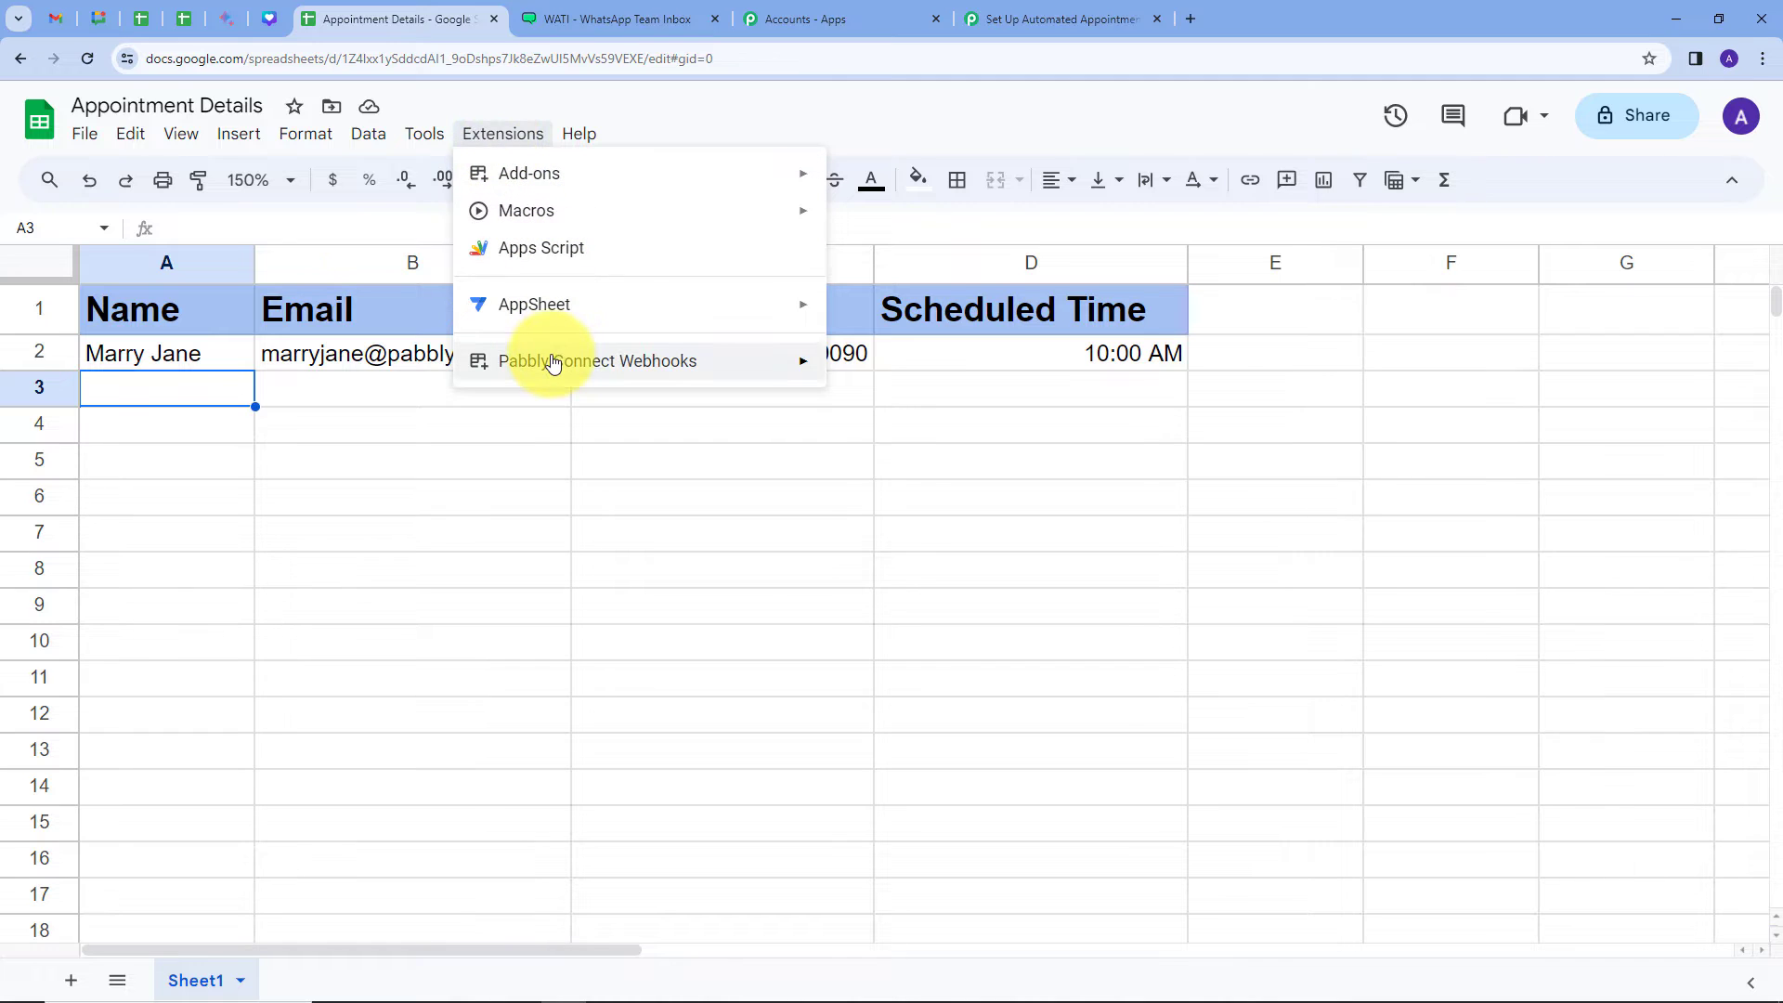
pyautogui.moveTo(613, 364)
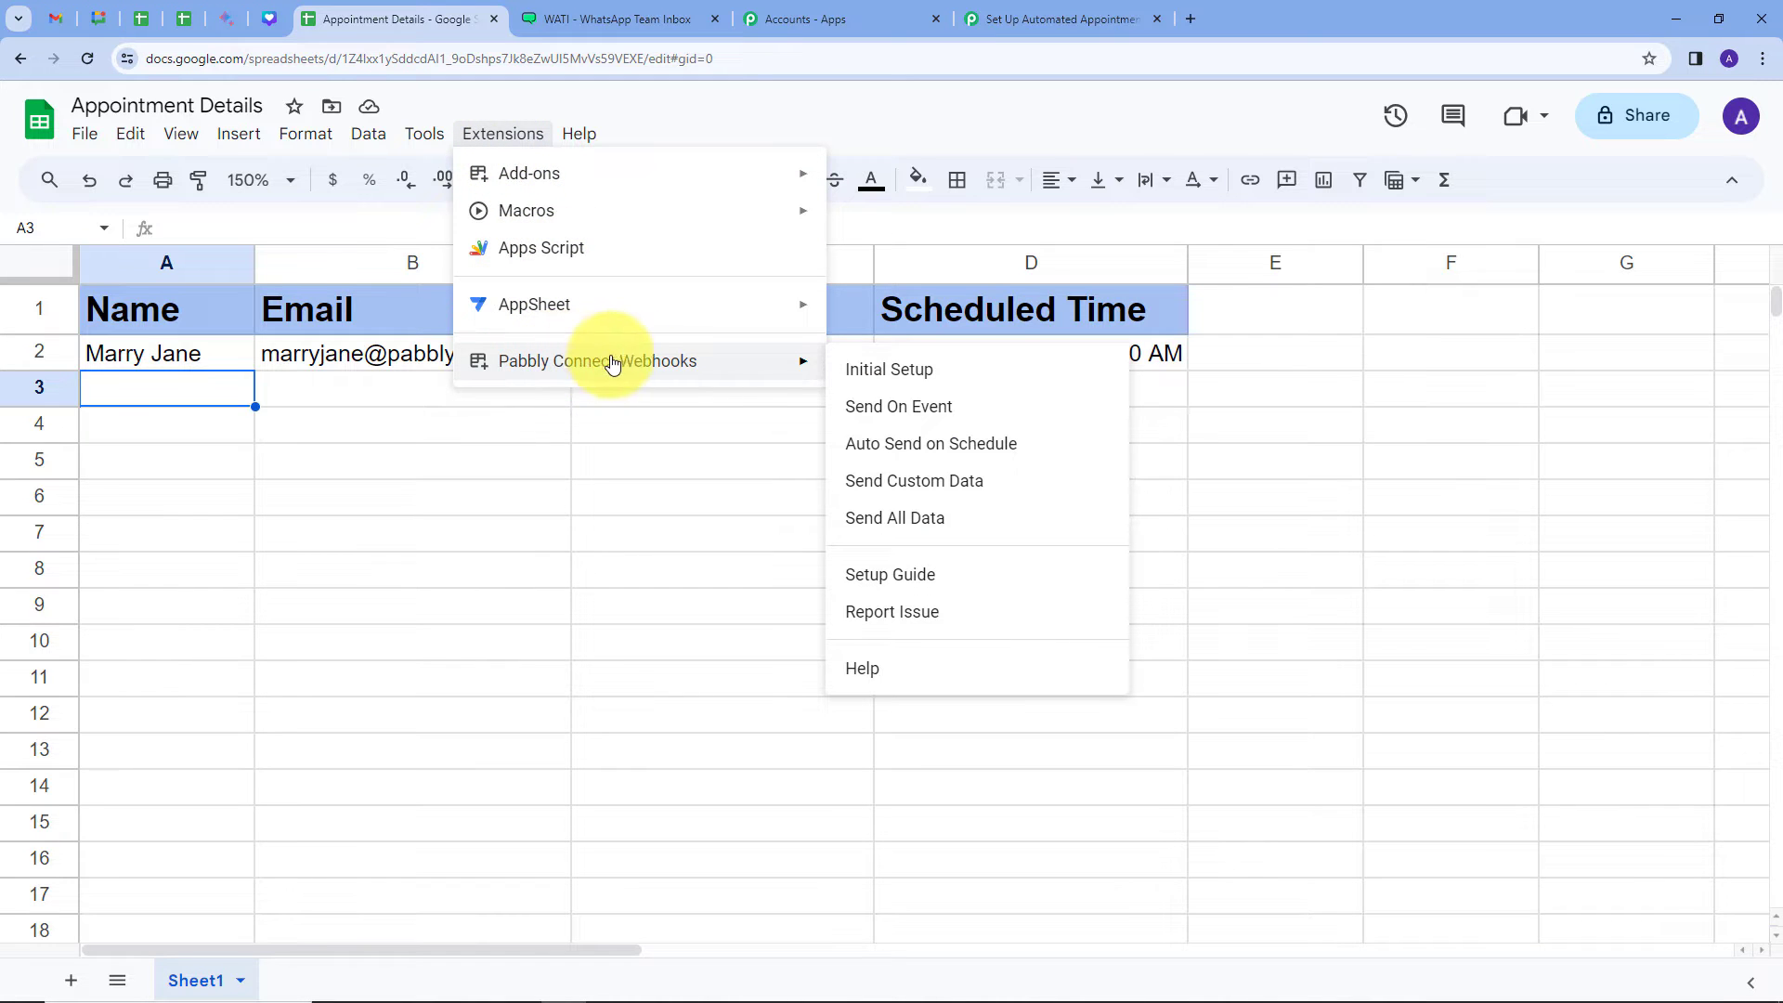
pyautogui.click(871, 420)
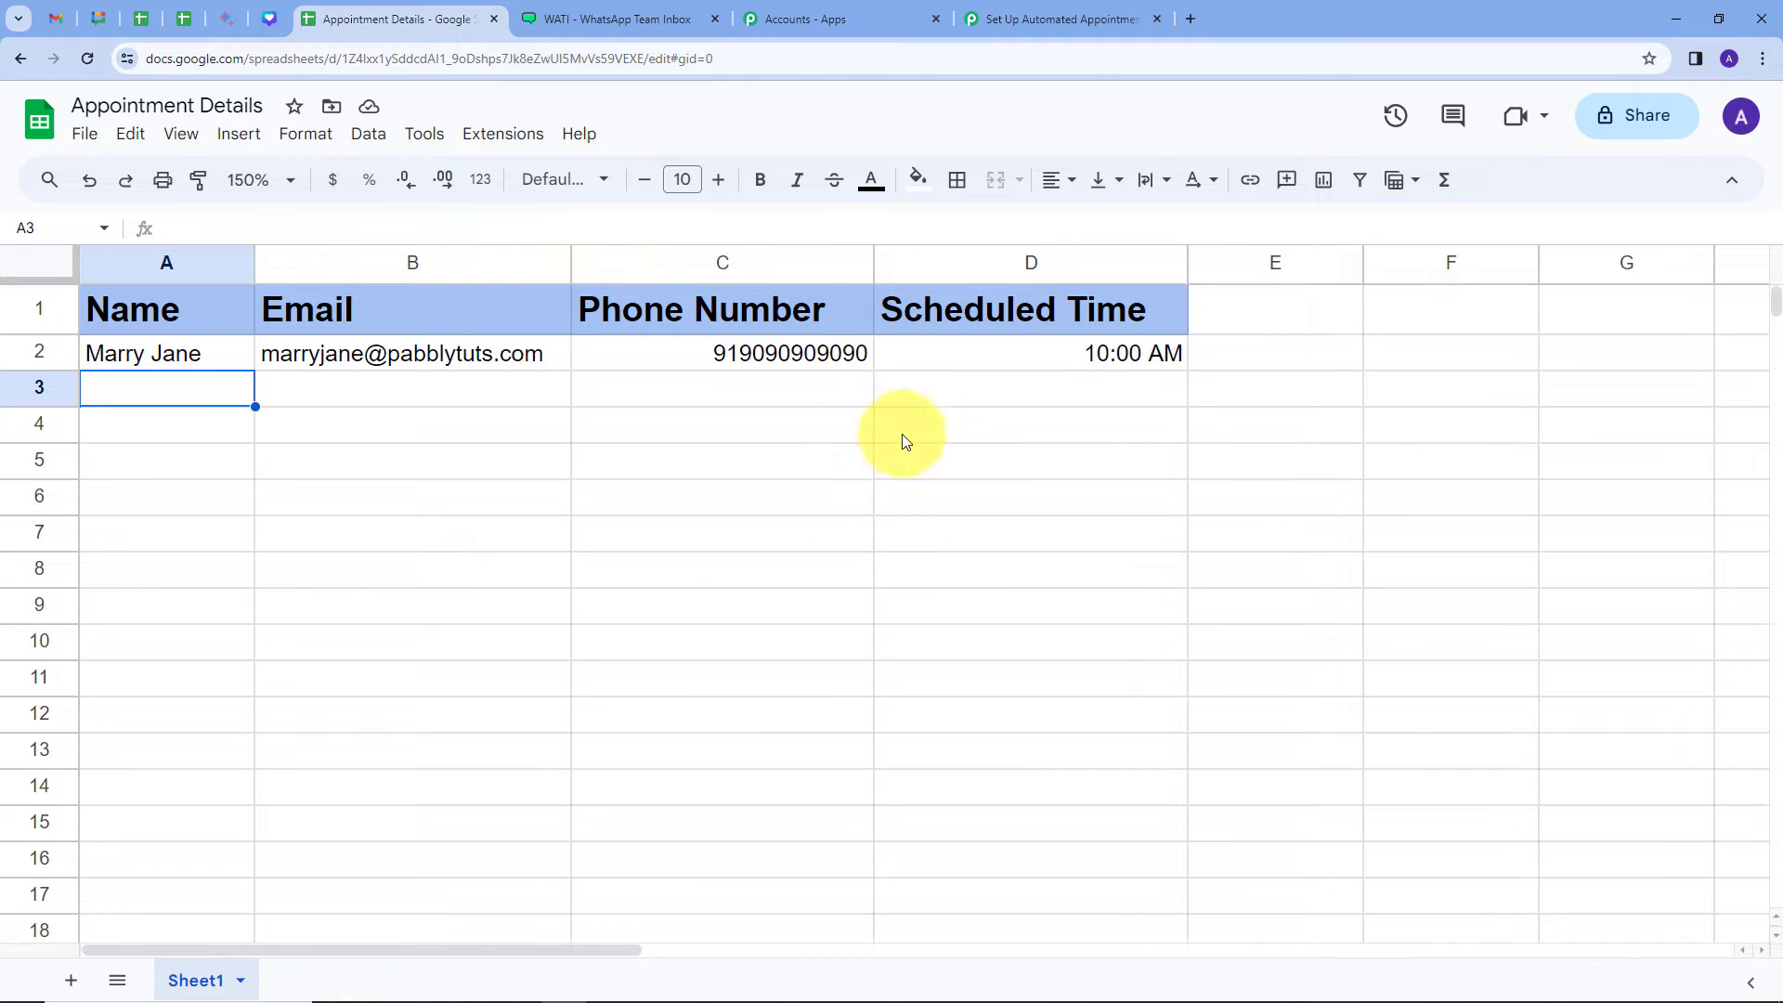
# Step: Back in the workflow, inspect the captured TriggerColumn D, SpreadsheetName and SheetName Sheet1 values
pyautogui.click(1010, 21)
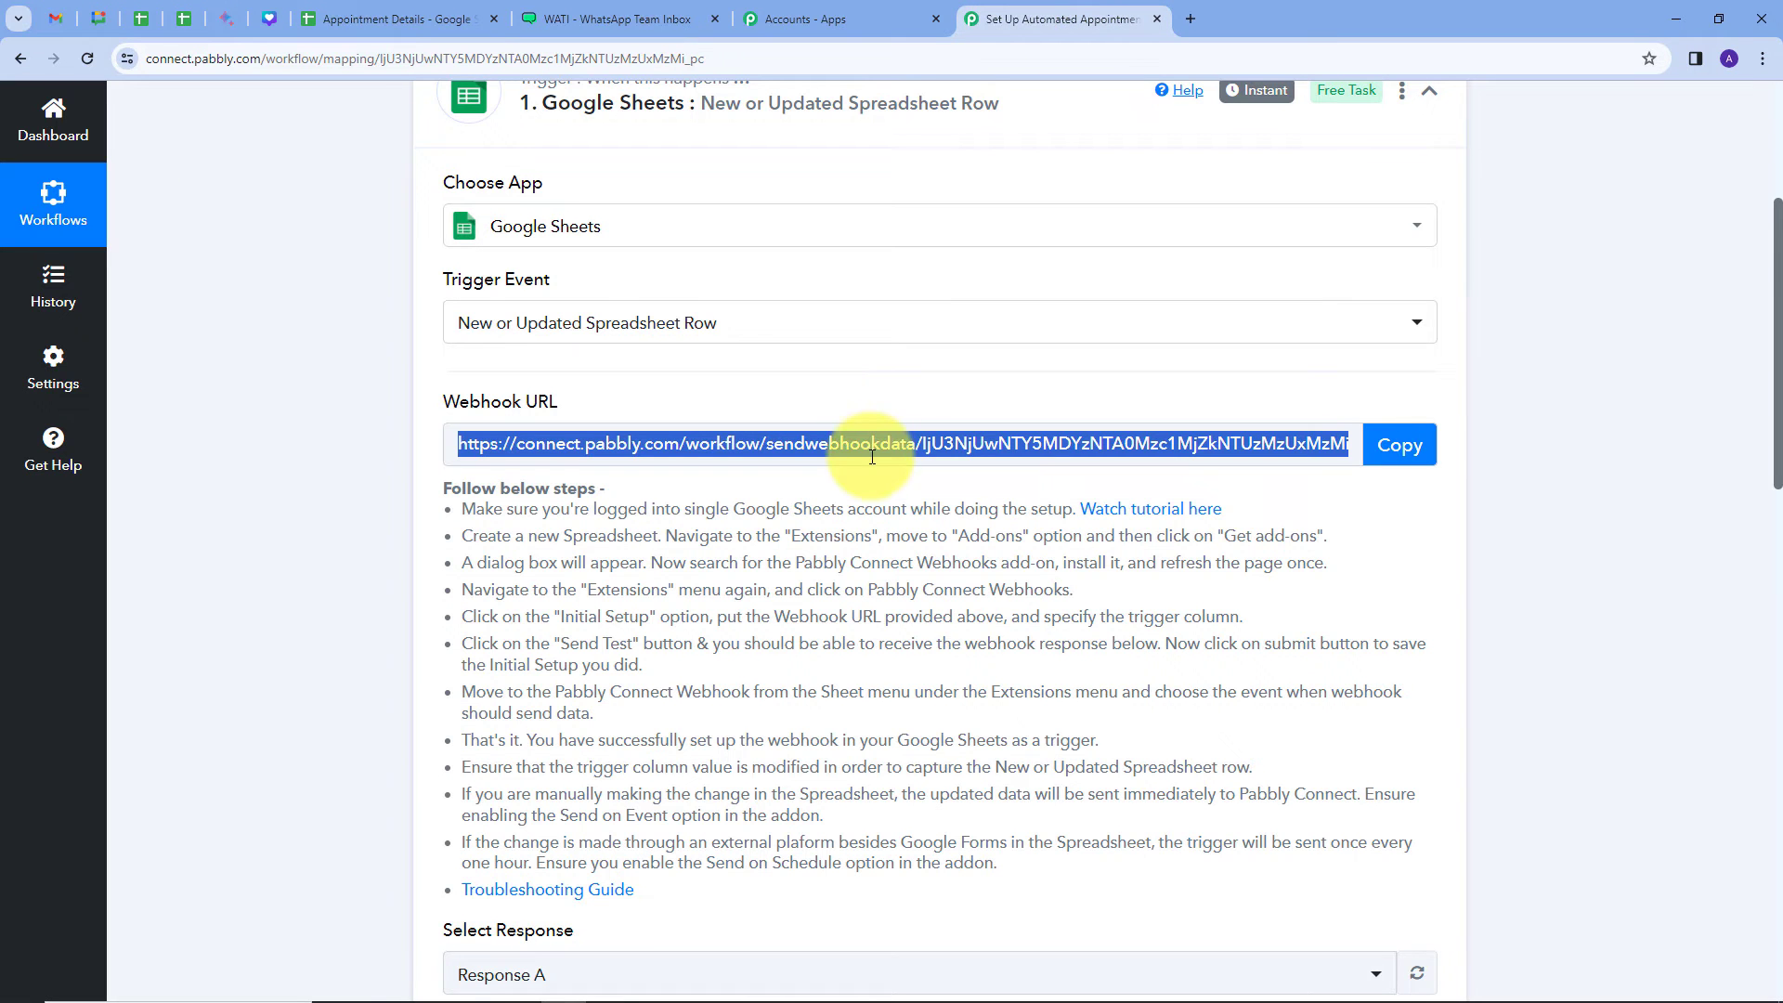
pyautogui.scroll(-3, 894, 454)
pyautogui.scroll(-3, 893, 461)
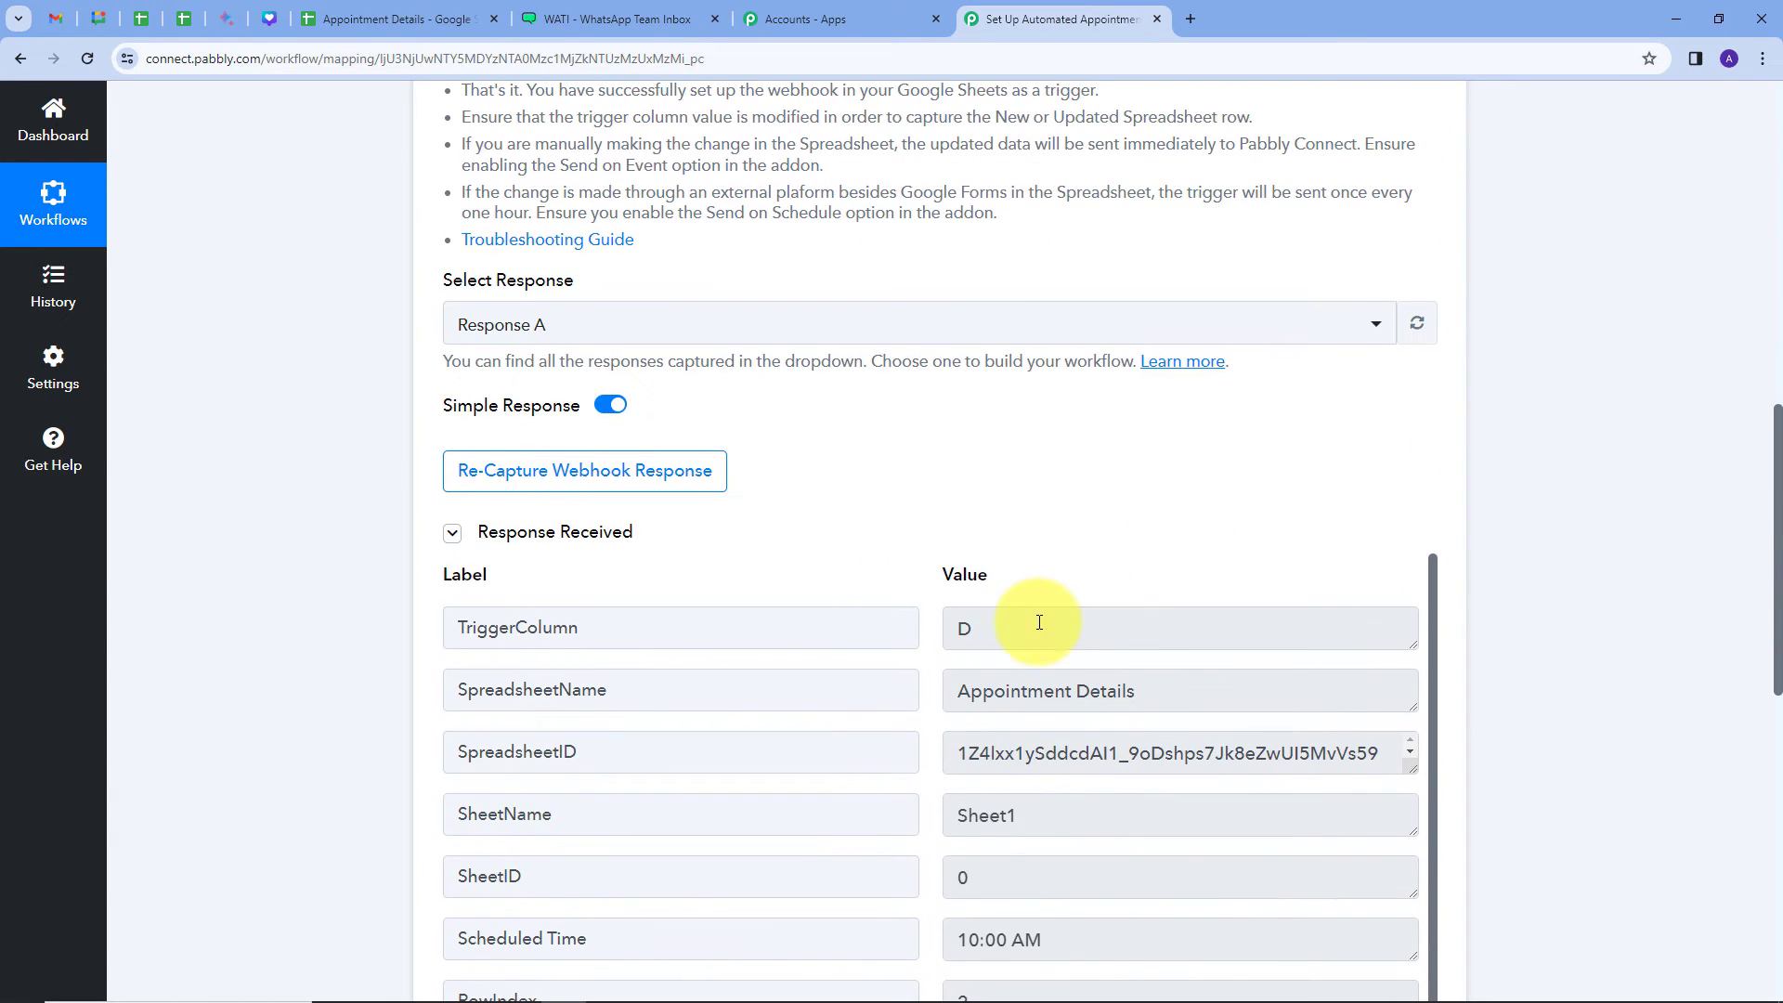
pyautogui.scroll(-1, 1034, 510)
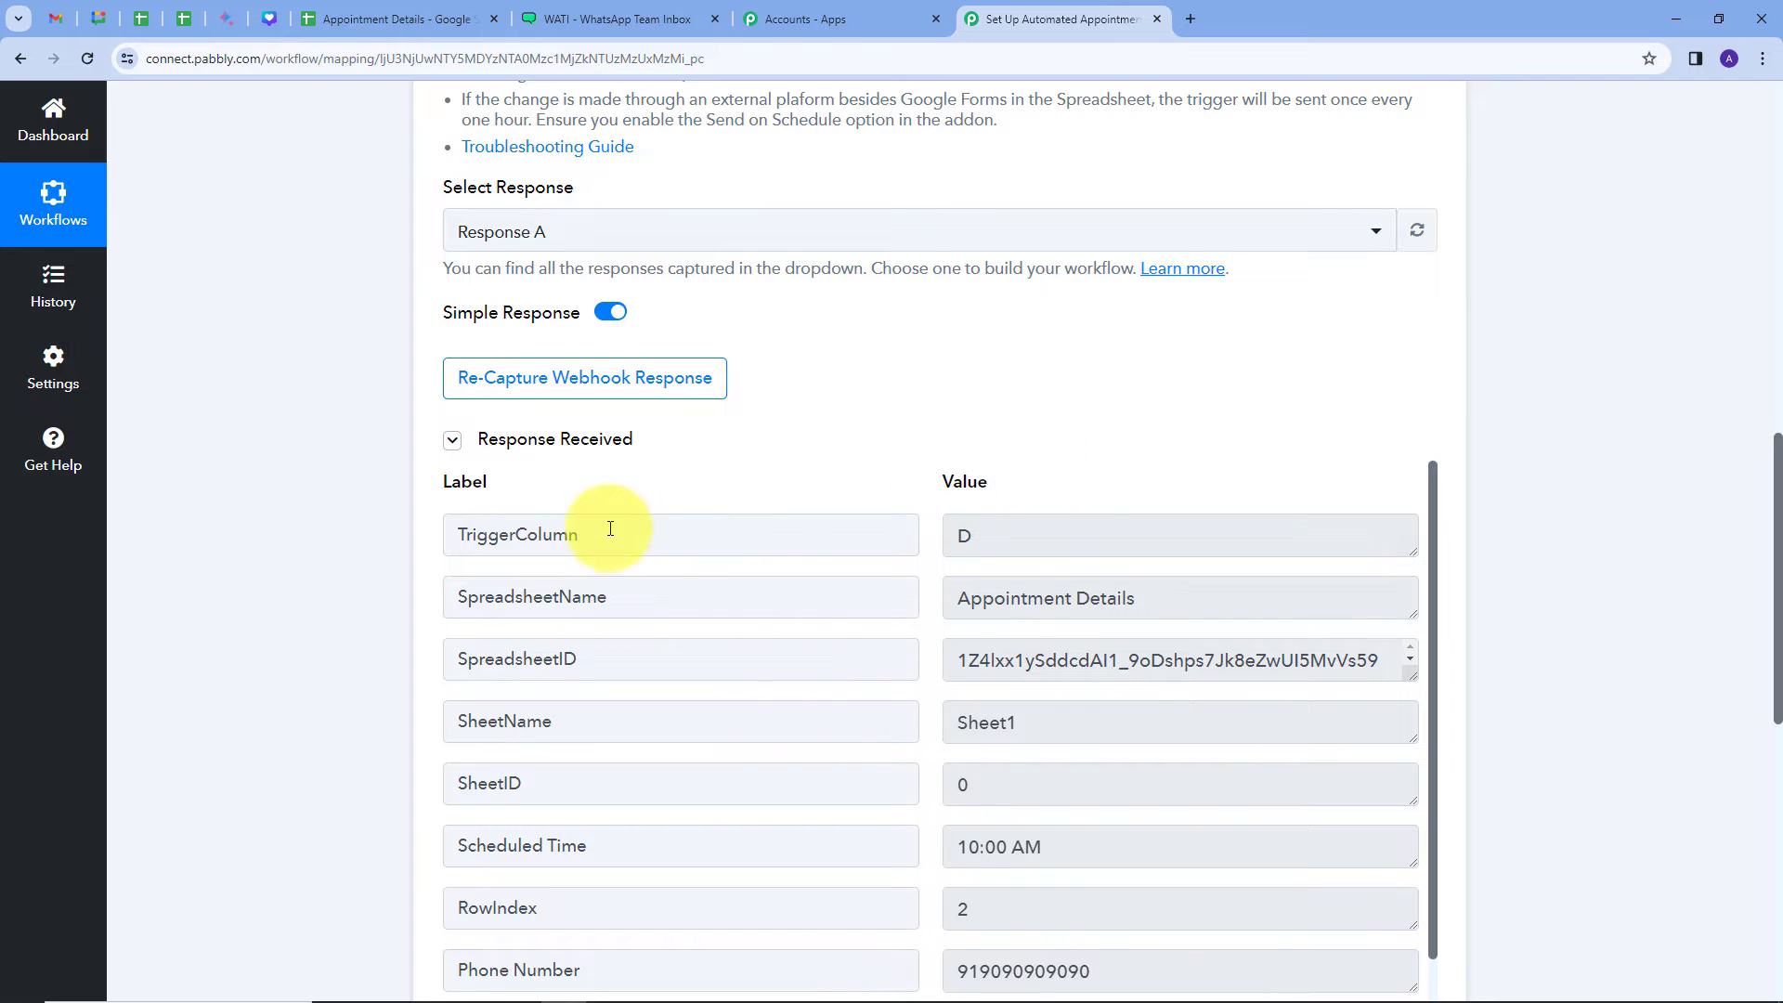
pyautogui.doubleClick(1051, 539)
pyautogui.scroll(-2, 979, 386)
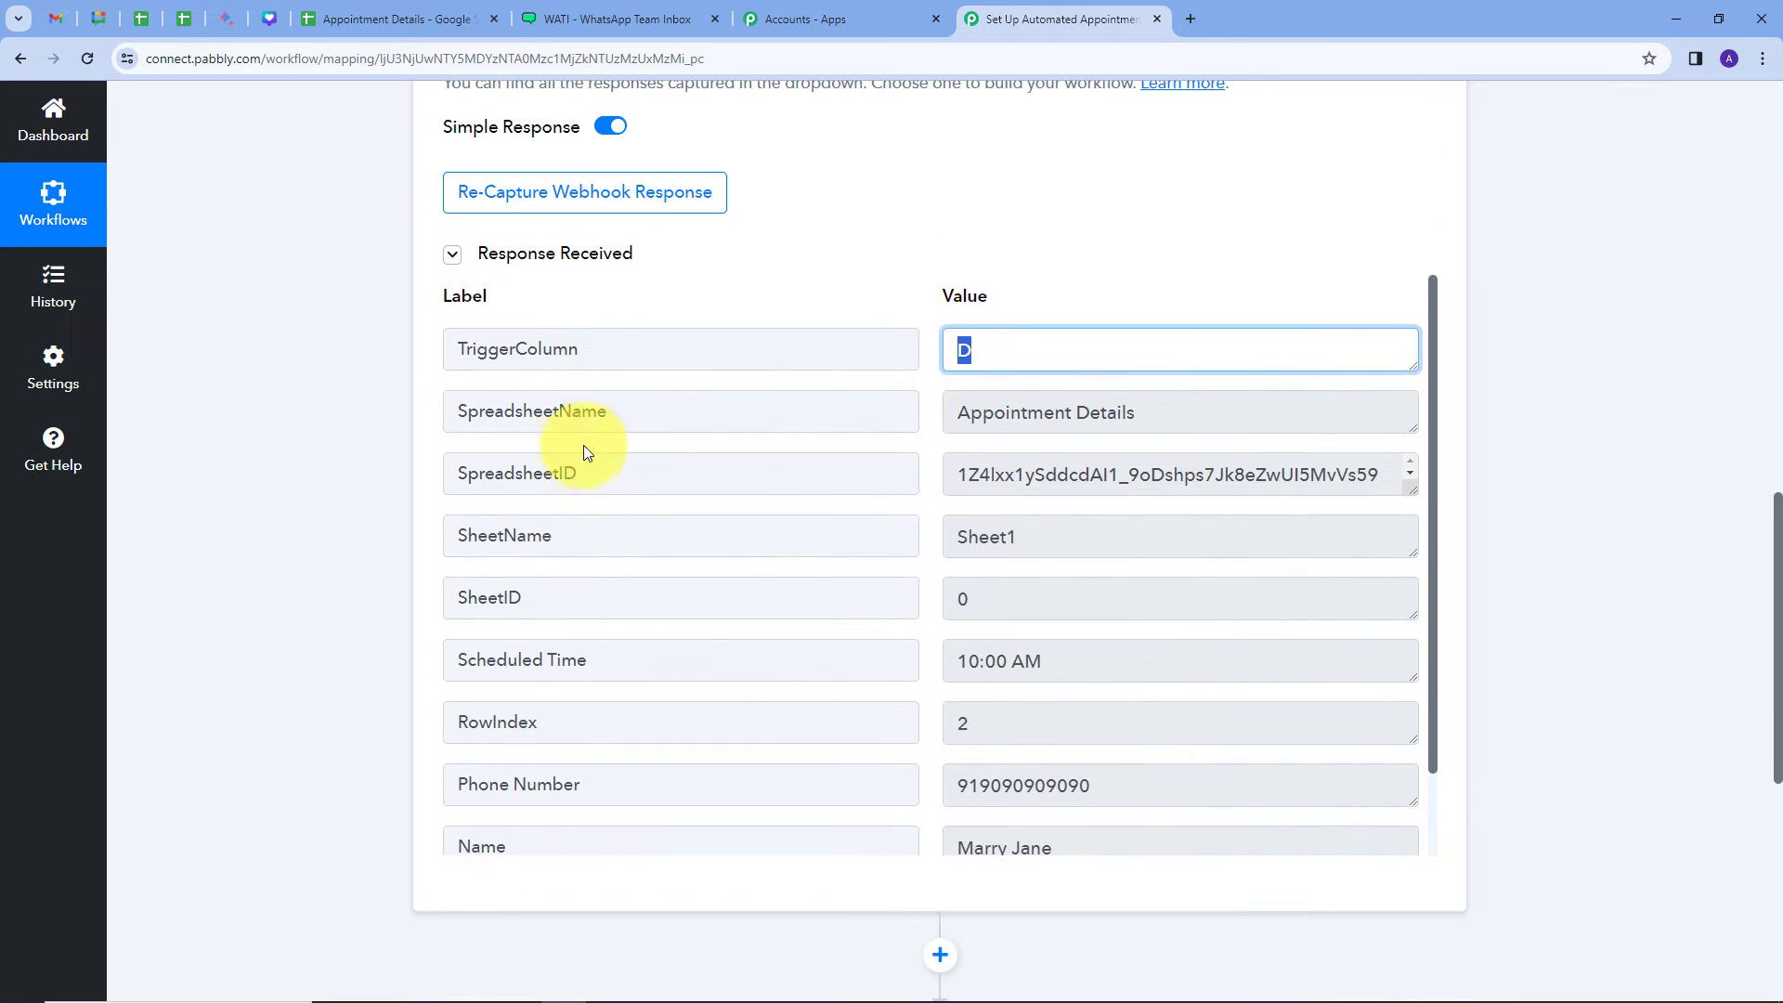
pyautogui.press('Tab')
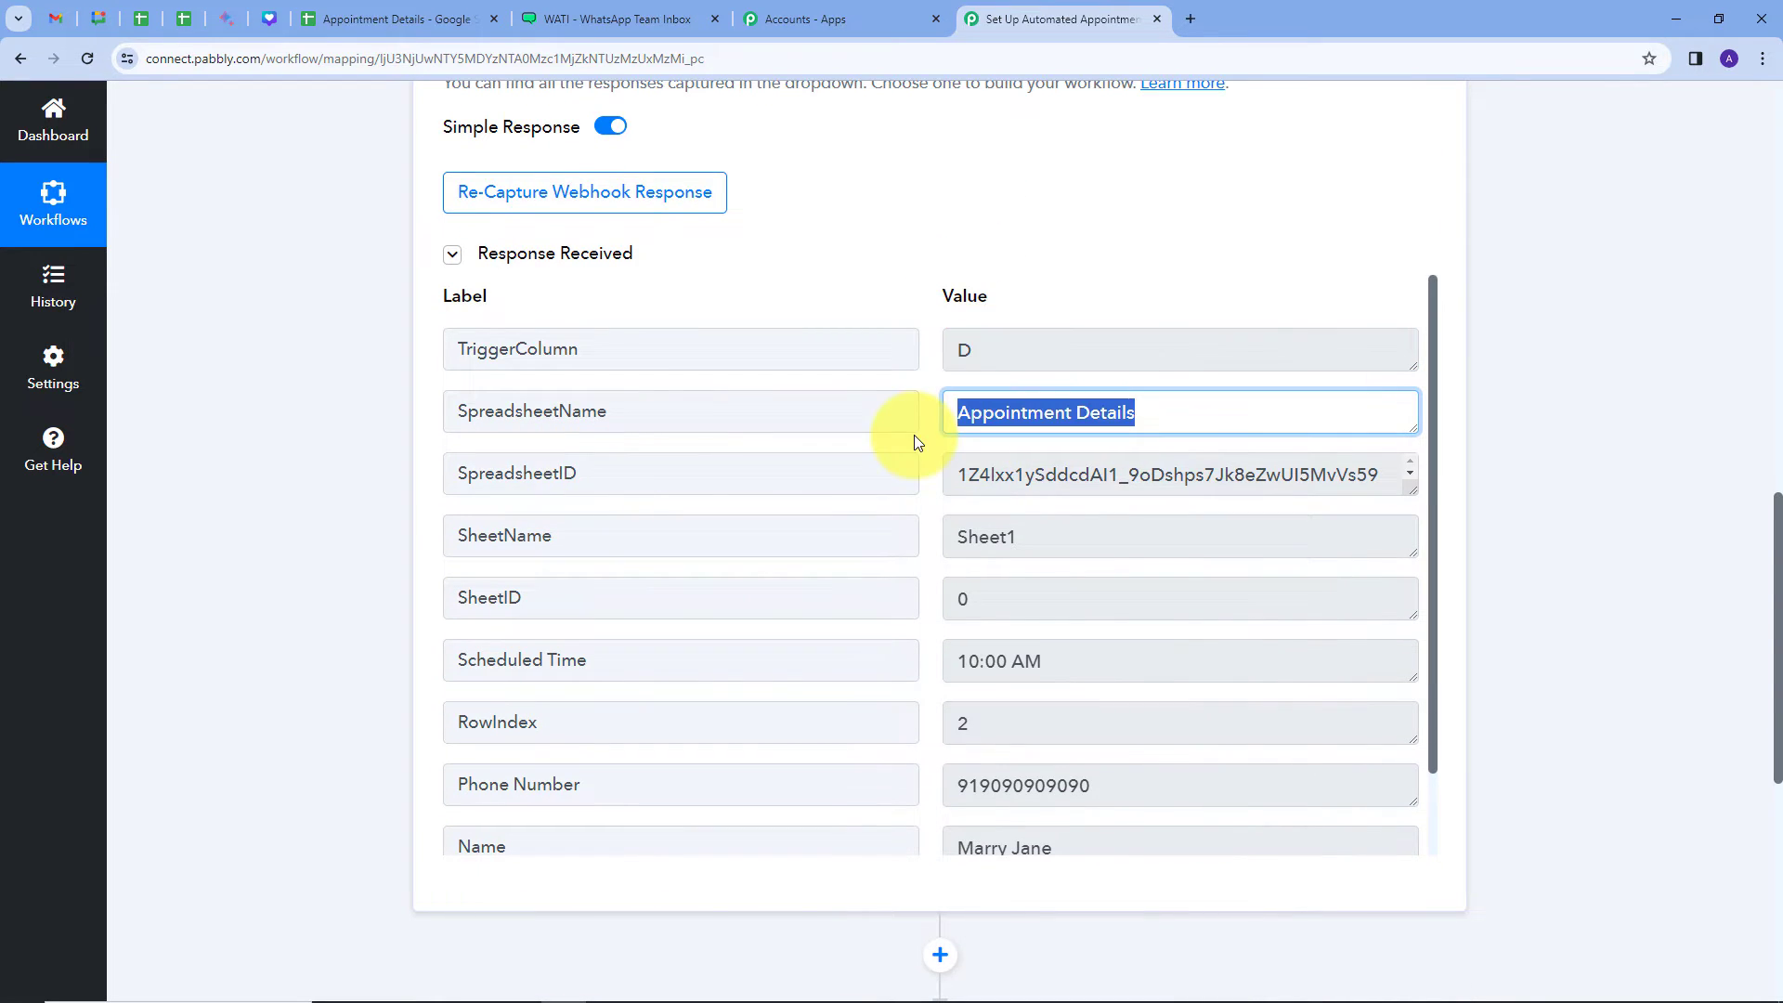
pyautogui.scroll(-1, 923, 437)
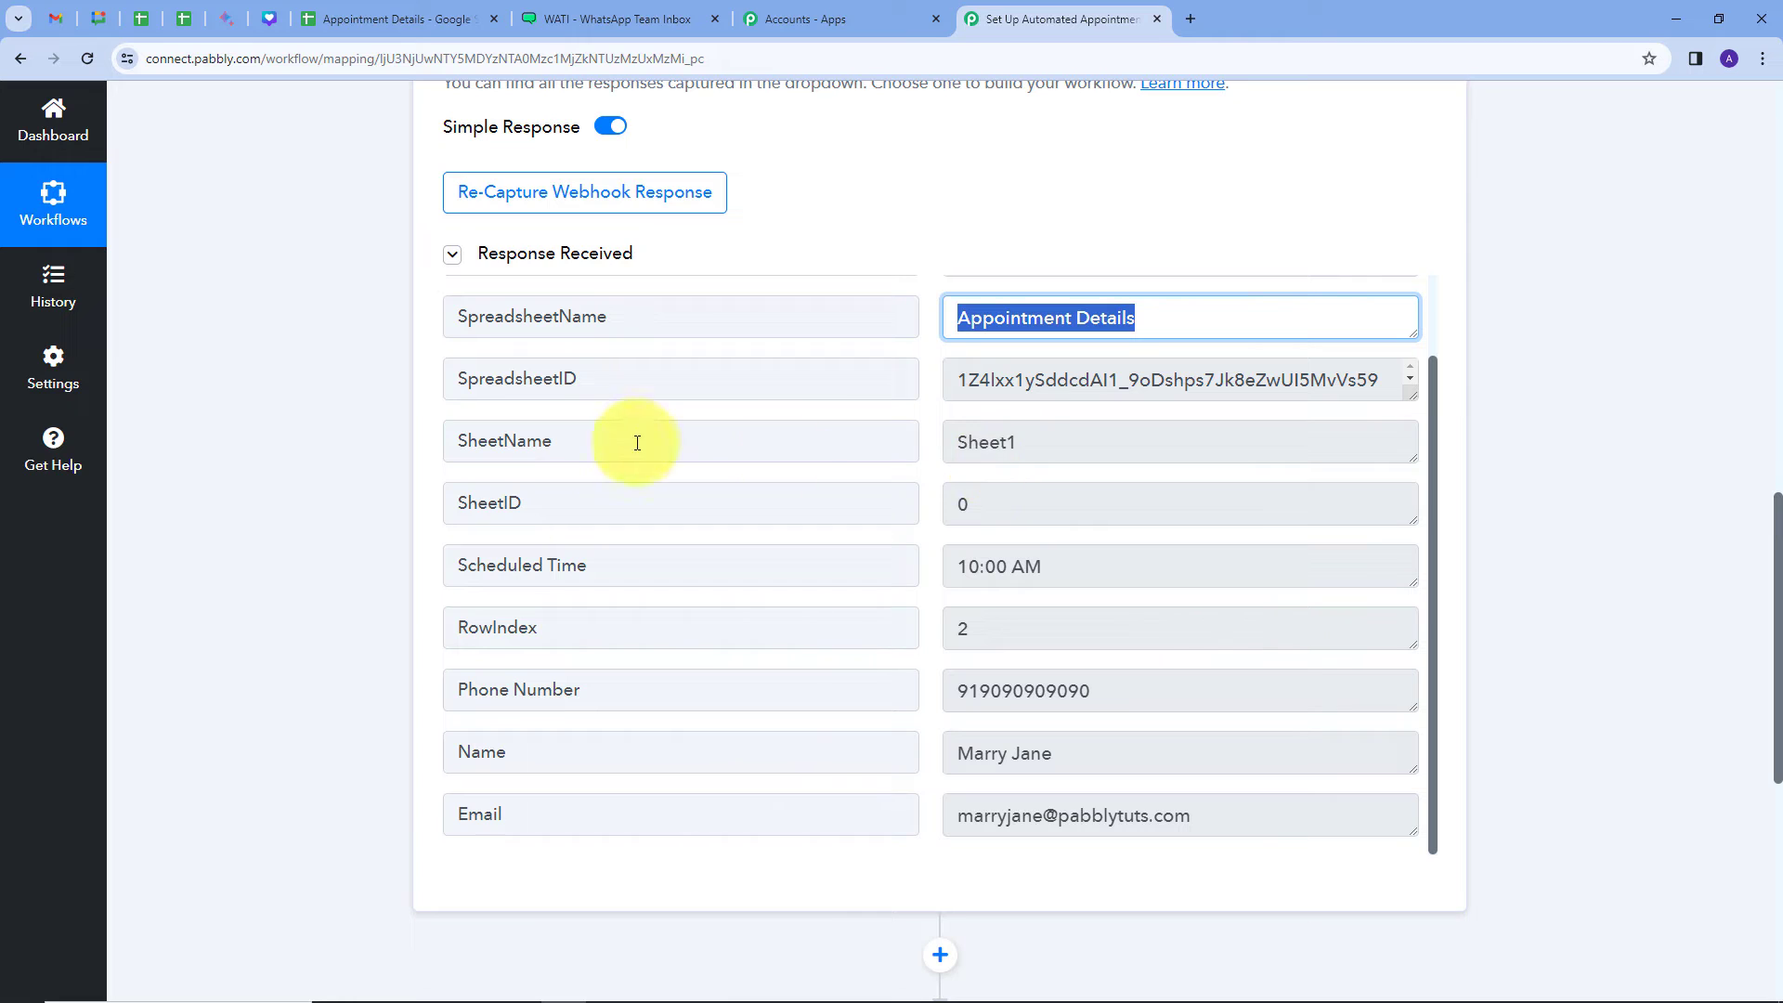
pyautogui.doubleClick(1026, 442)
pyautogui.scroll(-1, 923, 455)
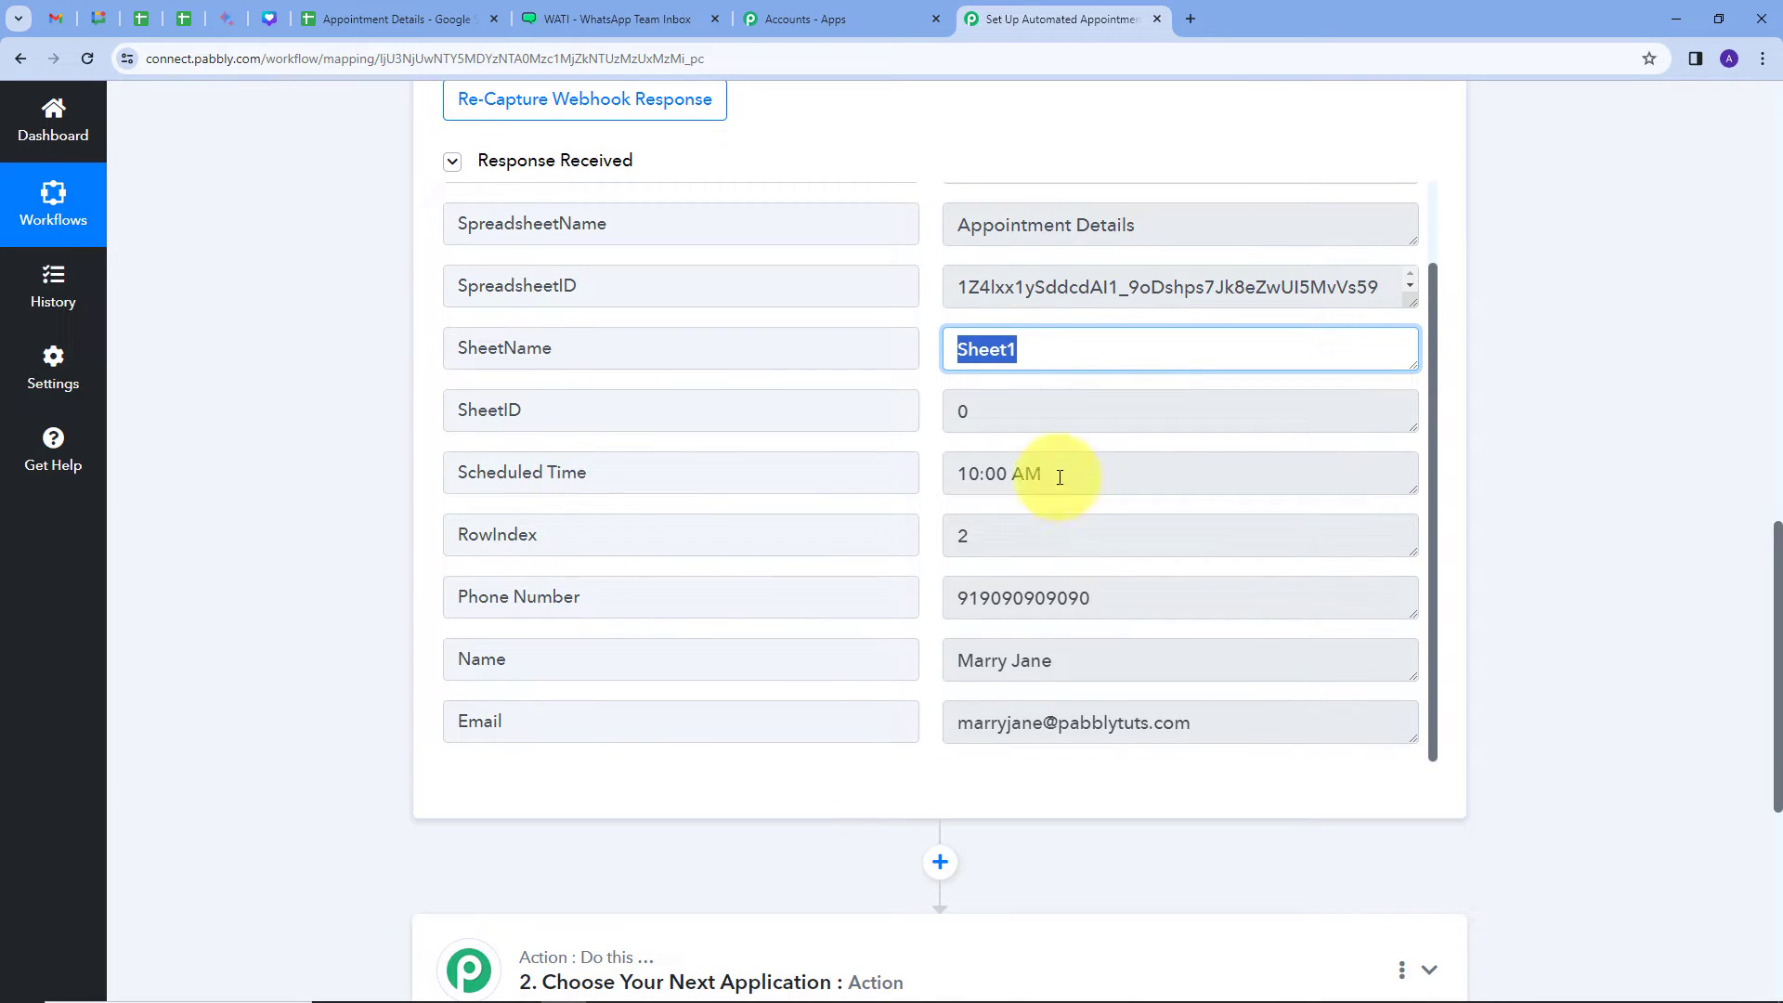
# Step: Review the captured Scheduled Time, Phone Number, Name and Email values, then expand the action step
pyautogui.moveTo(1056, 476); pyautogui.dragTo(951, 490)
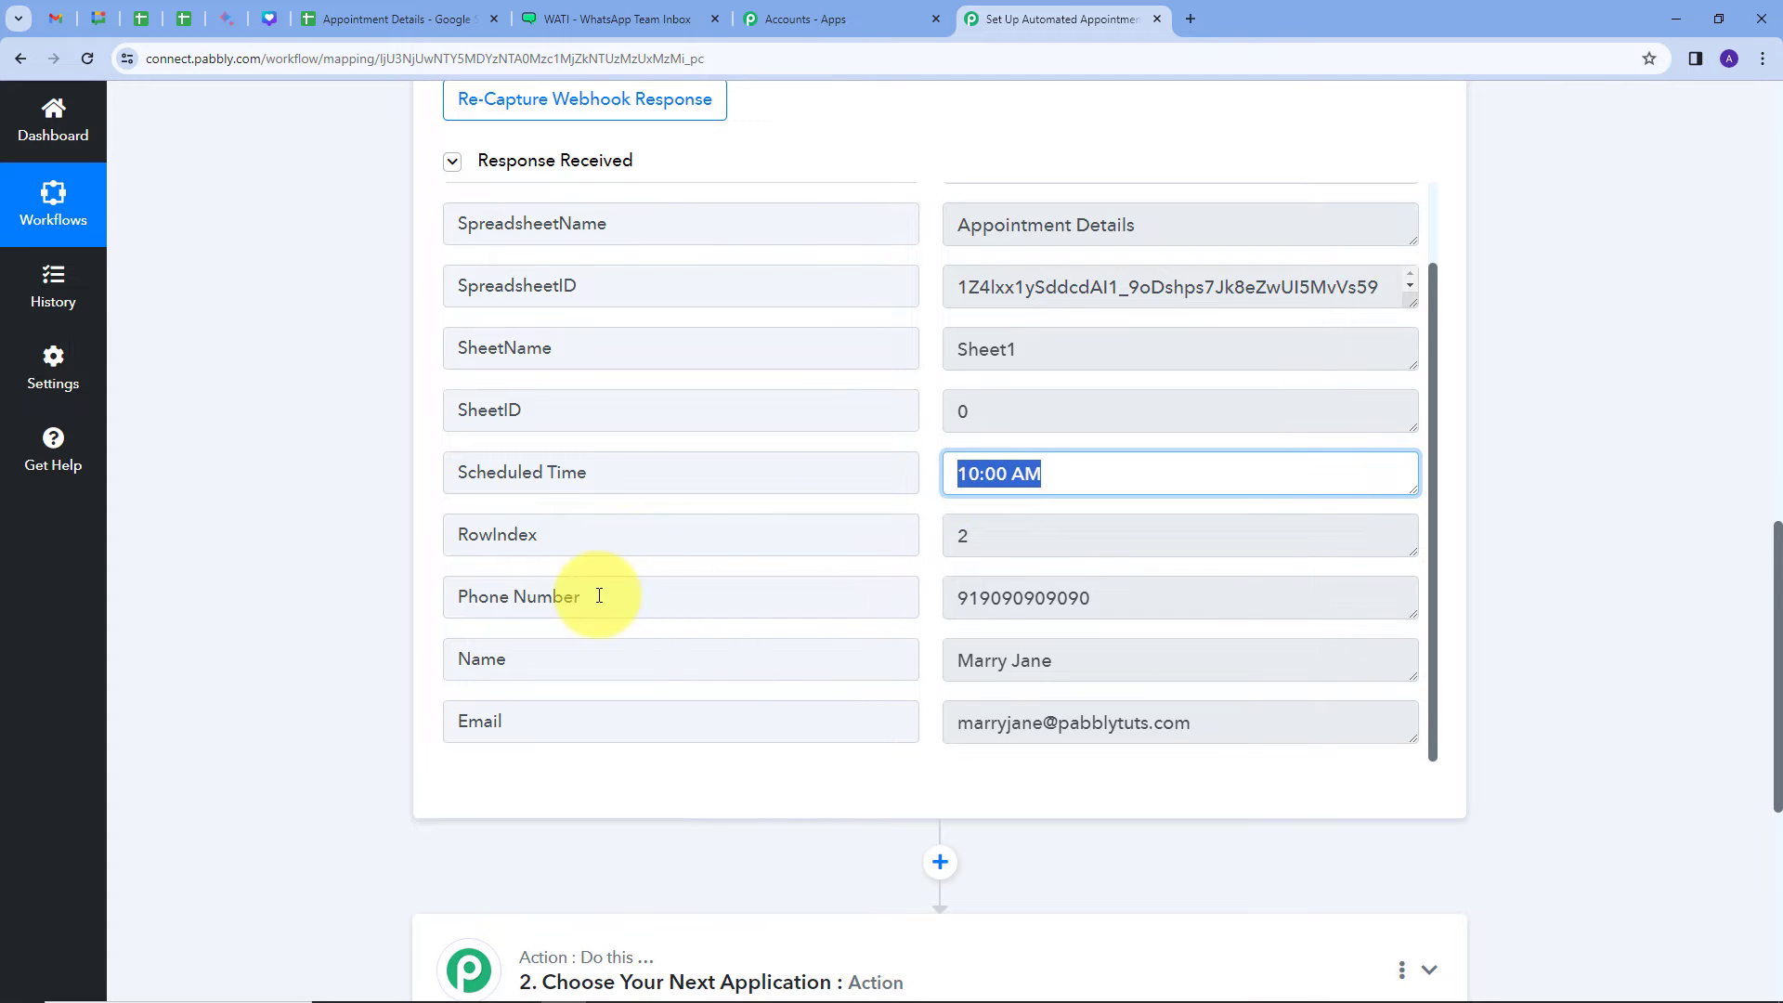
pyautogui.moveTo(1102, 599); pyautogui.dragTo(923, 613)
pyautogui.click(1075, 660)
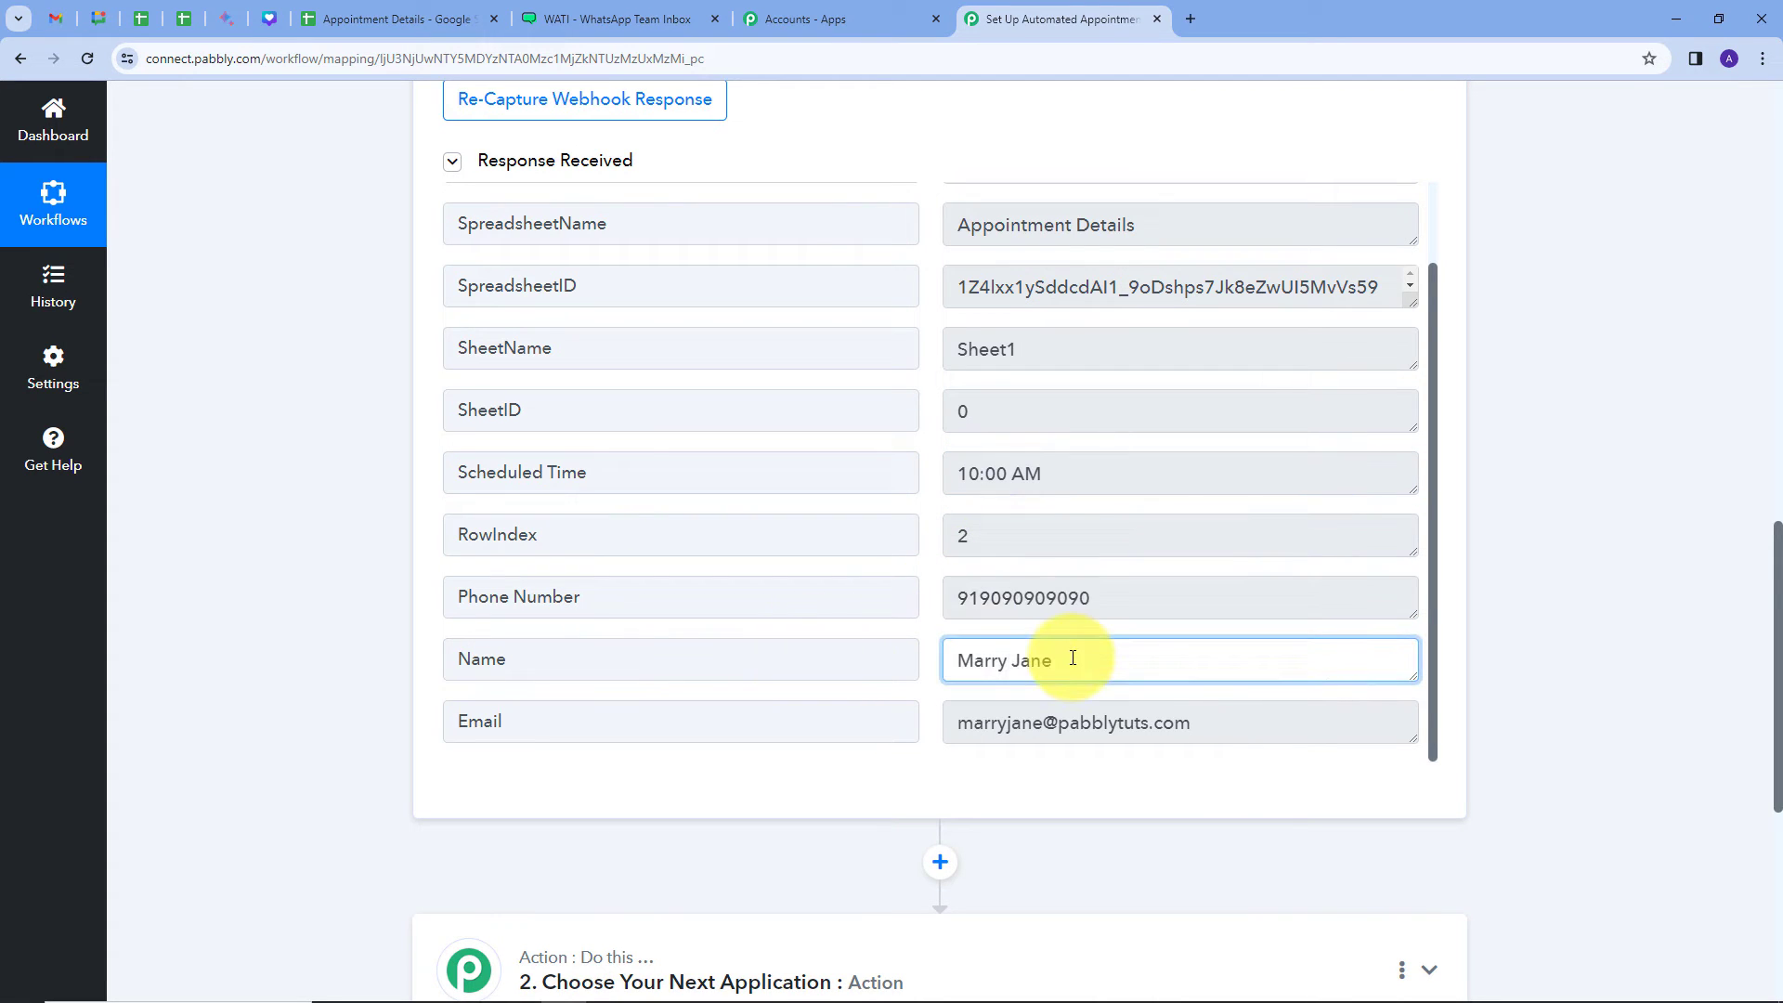
pyautogui.moveTo(1053, 660); pyautogui.dragTo(955, 661)
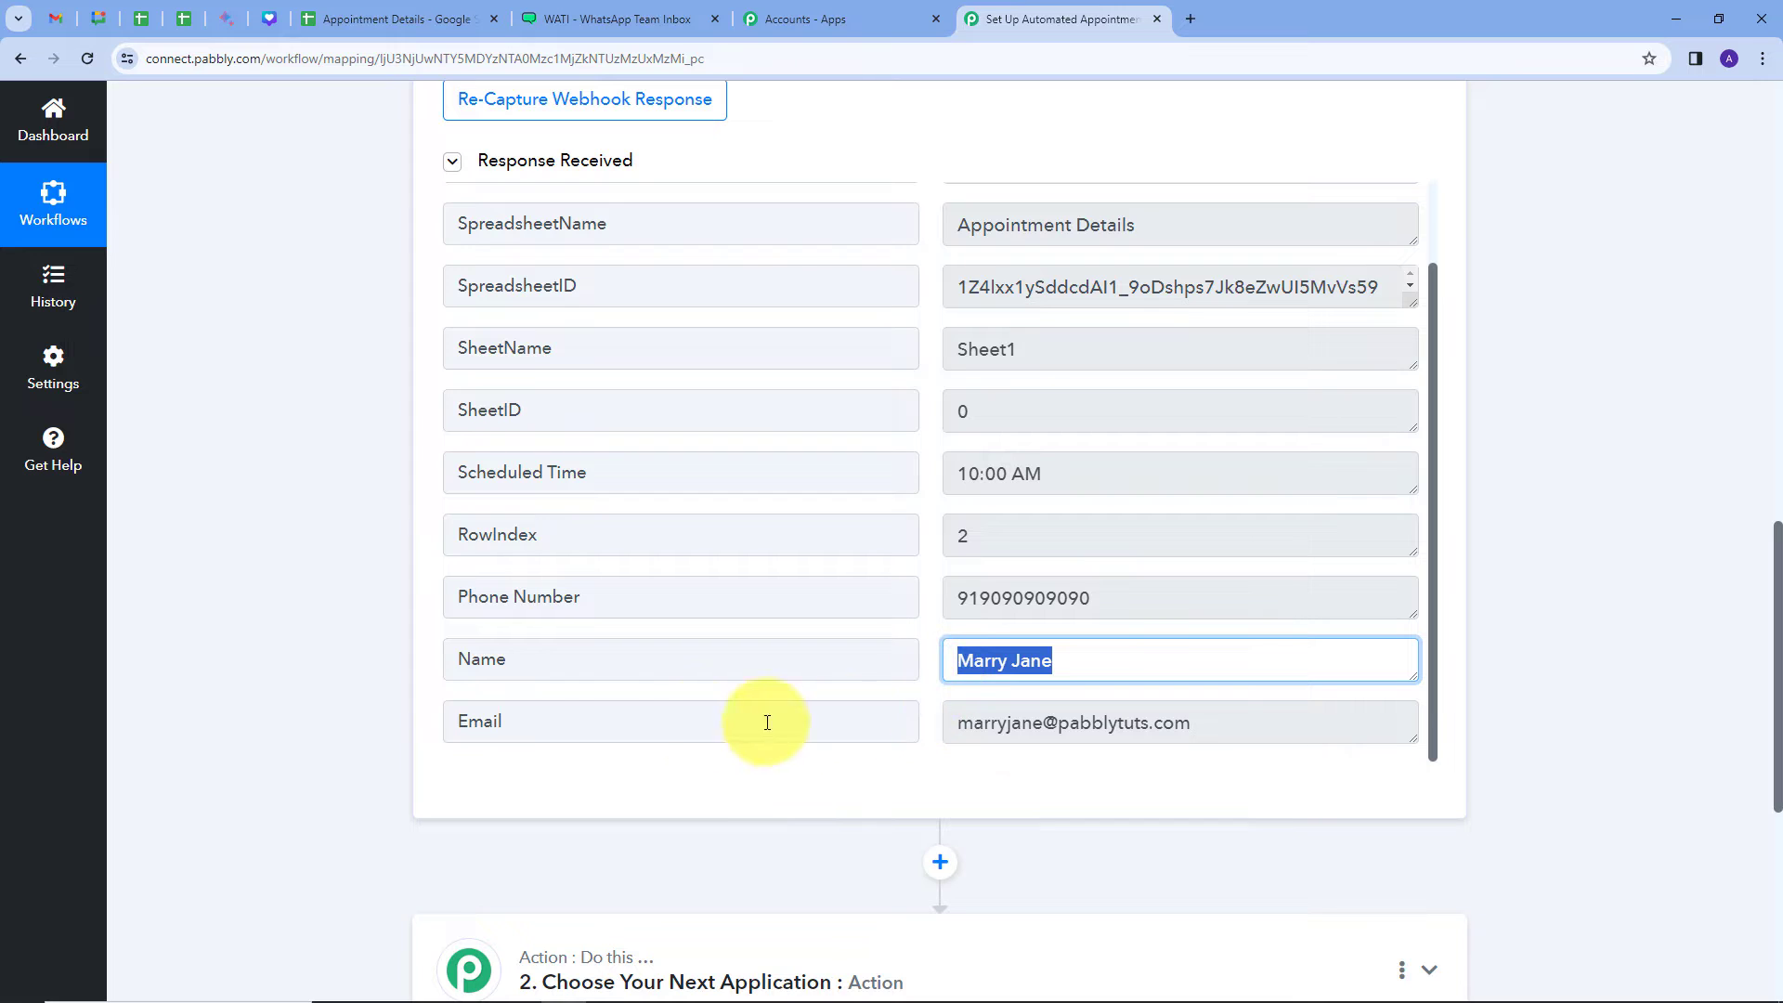
pyautogui.moveTo(1197, 715); pyautogui.dragTo(868, 744)
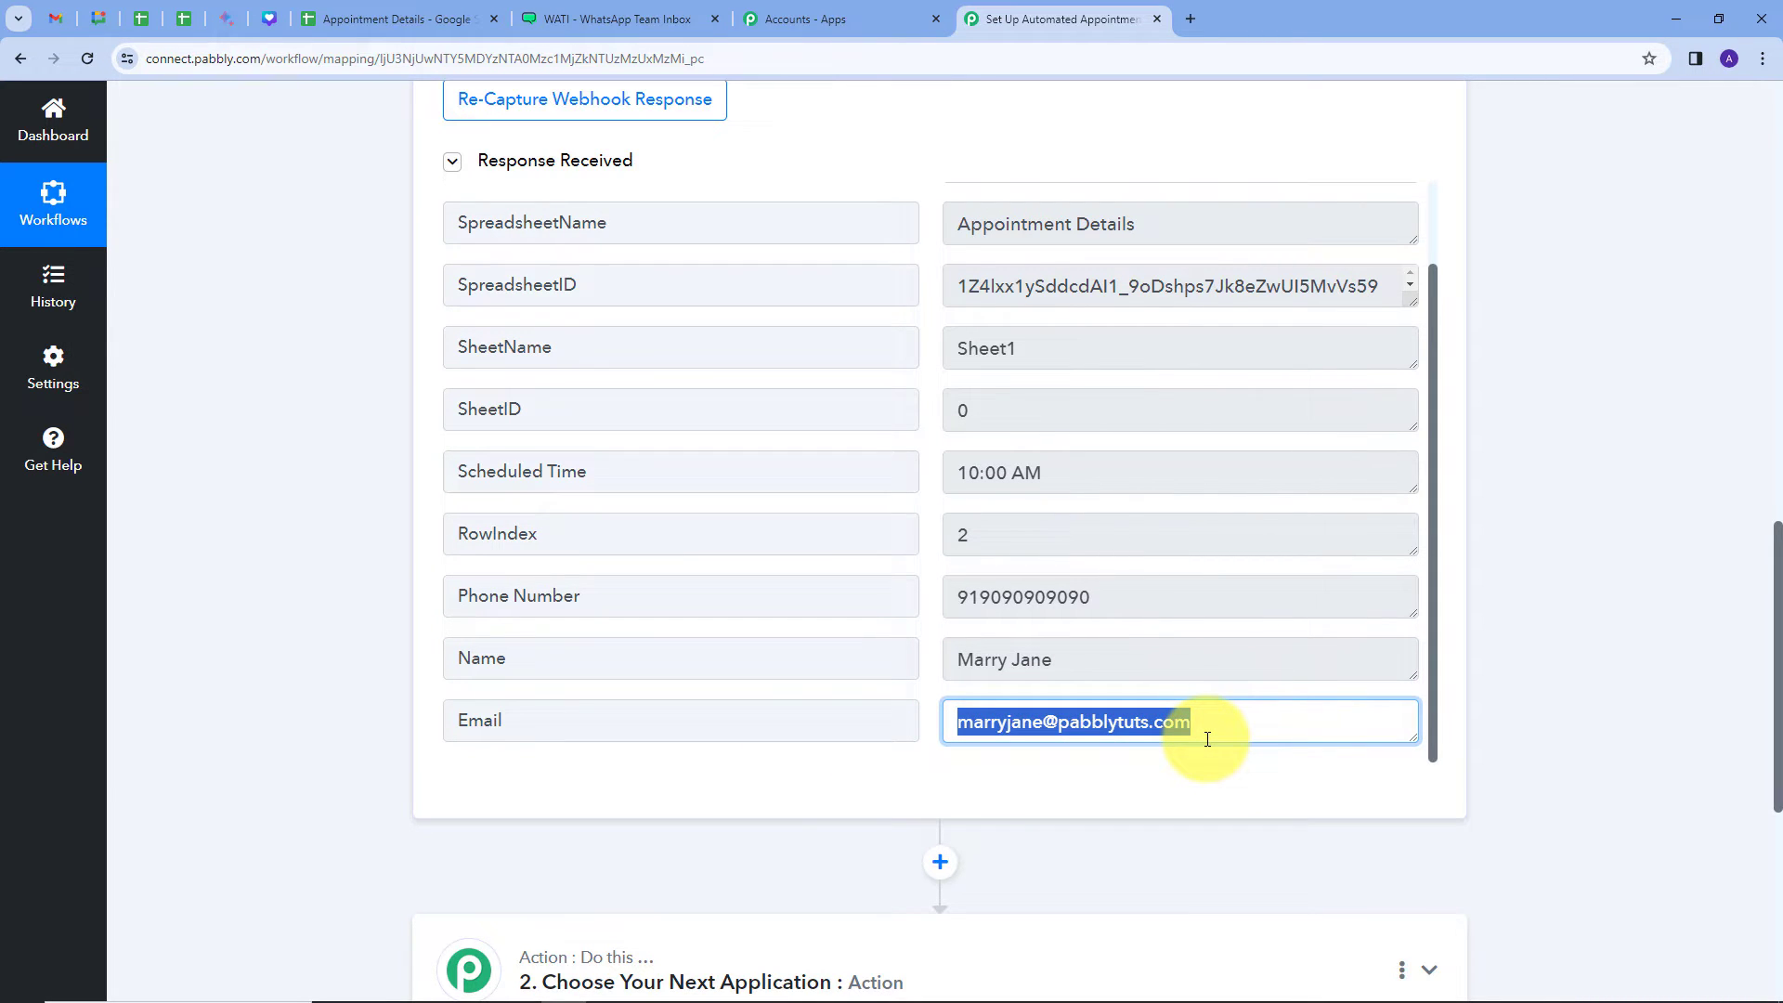
pyautogui.scroll(1, 1208, 739)
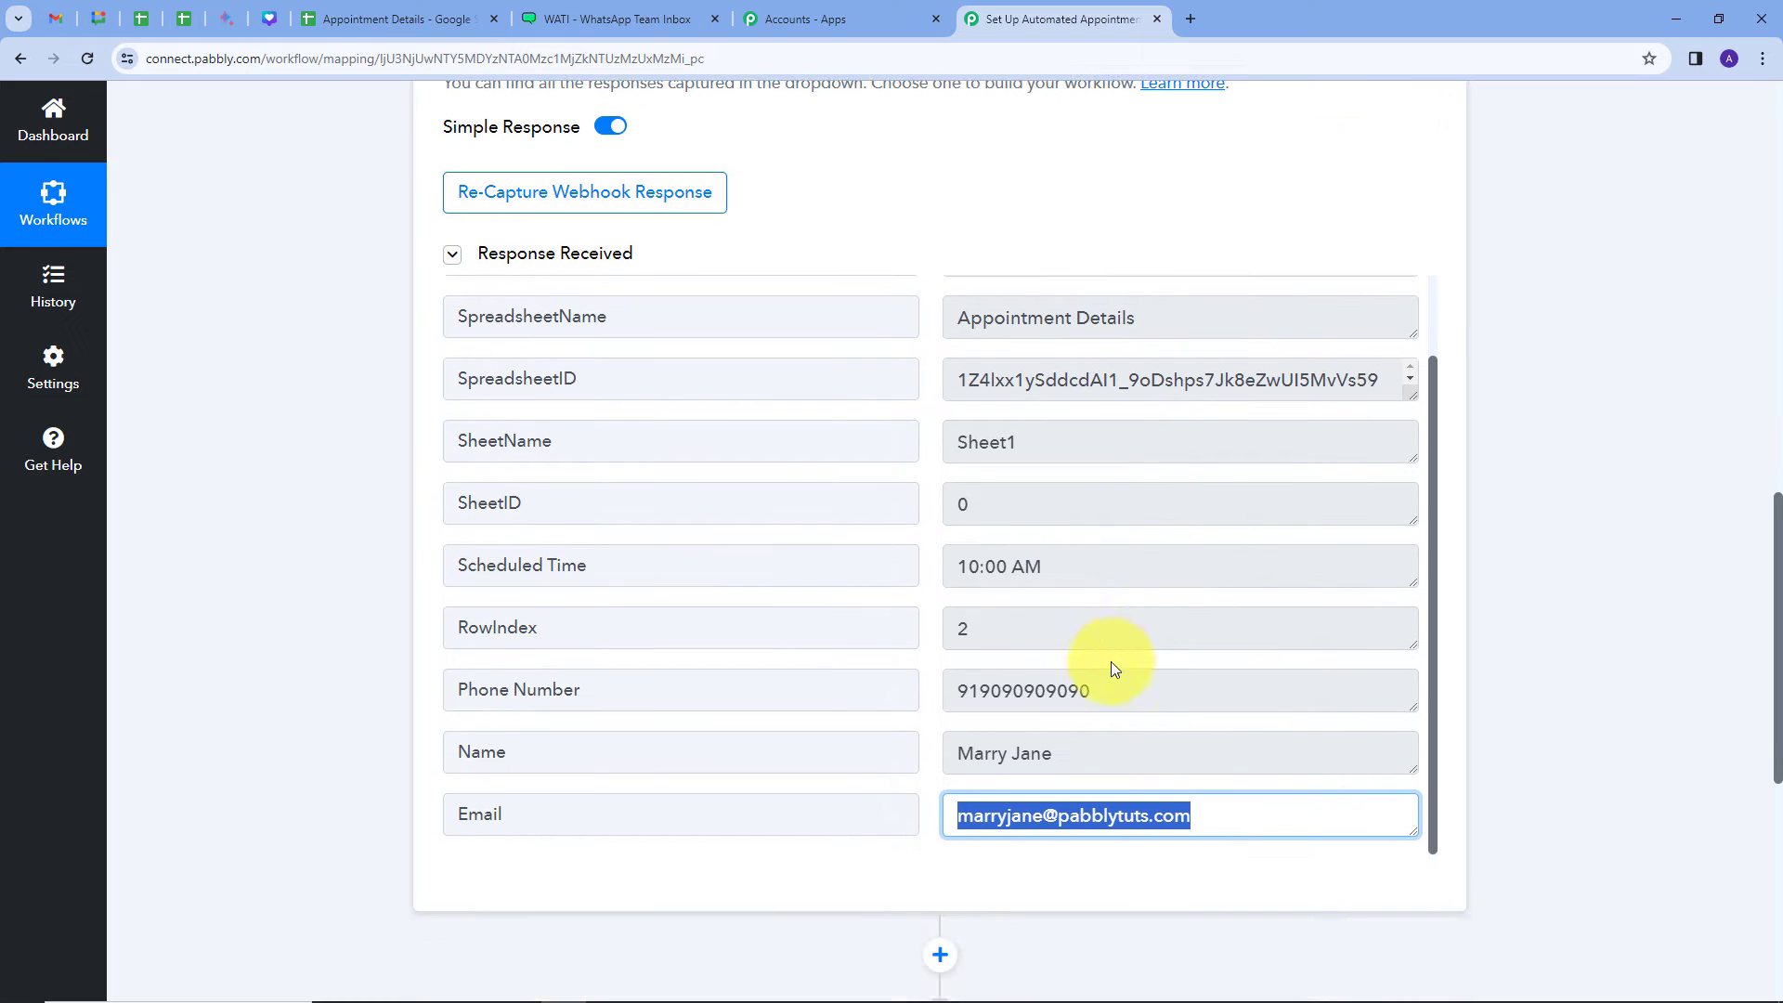
pyautogui.moveTo(1127, 687); pyautogui.dragTo(966, 692)
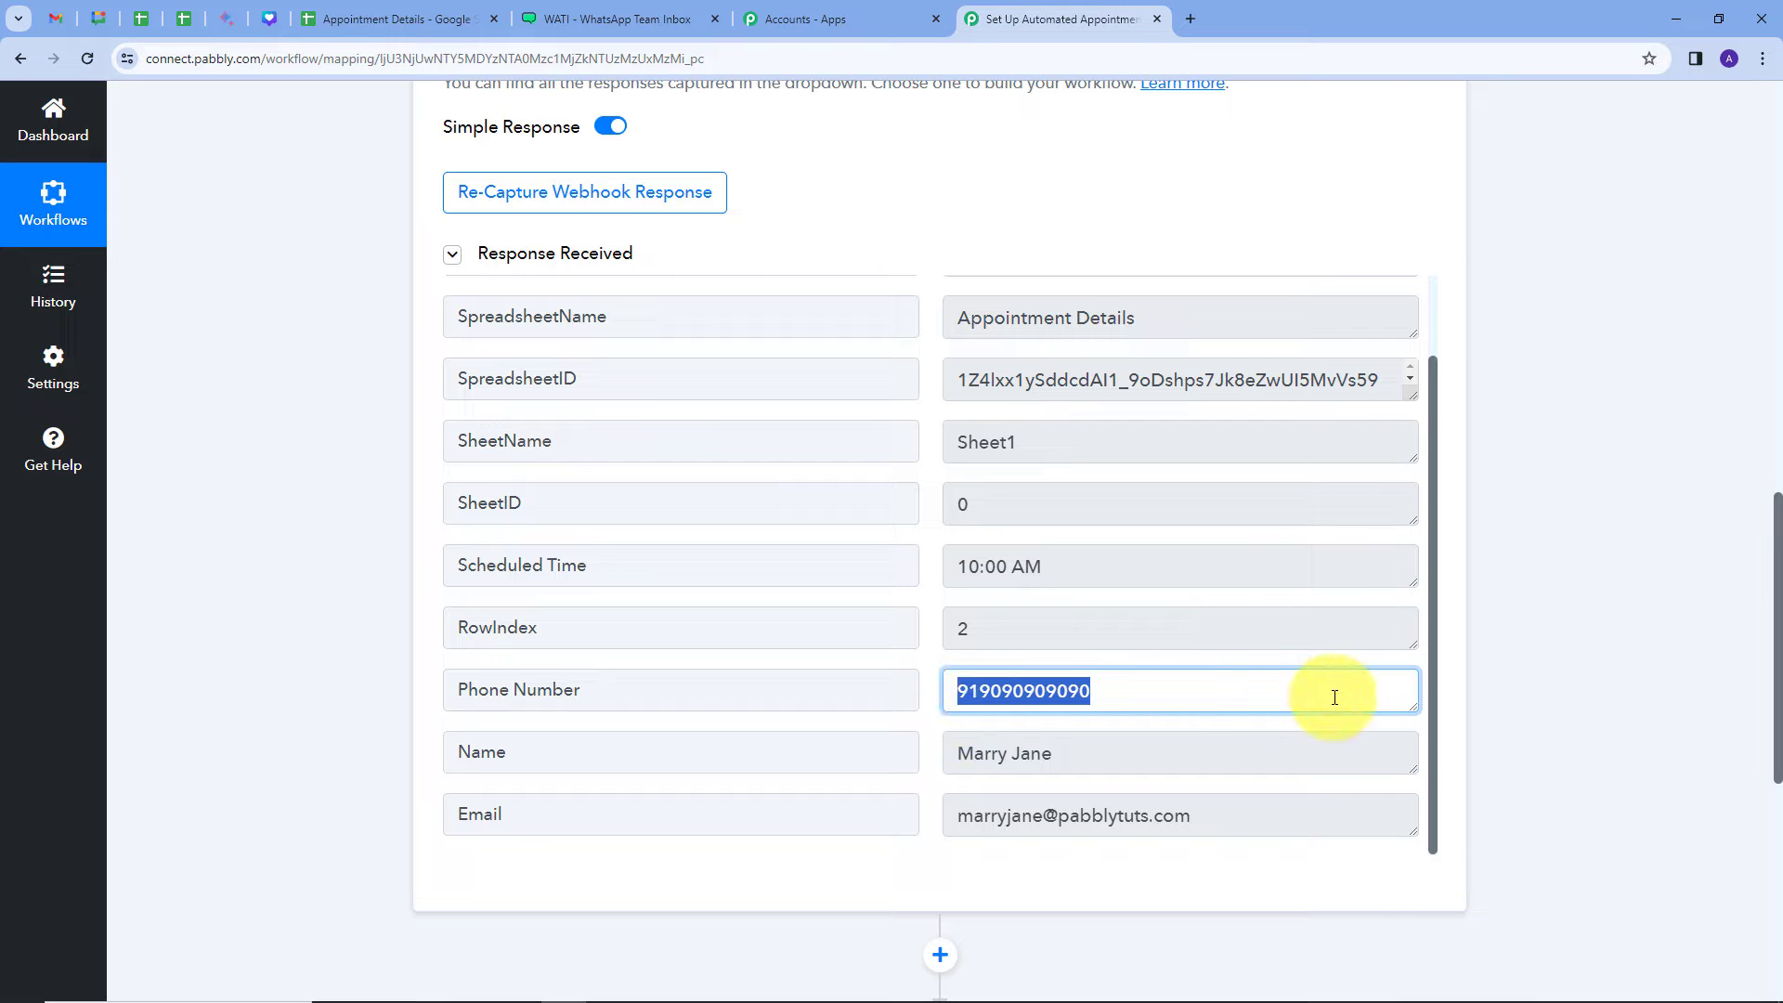
pyautogui.scroll(-3, 1560, 611)
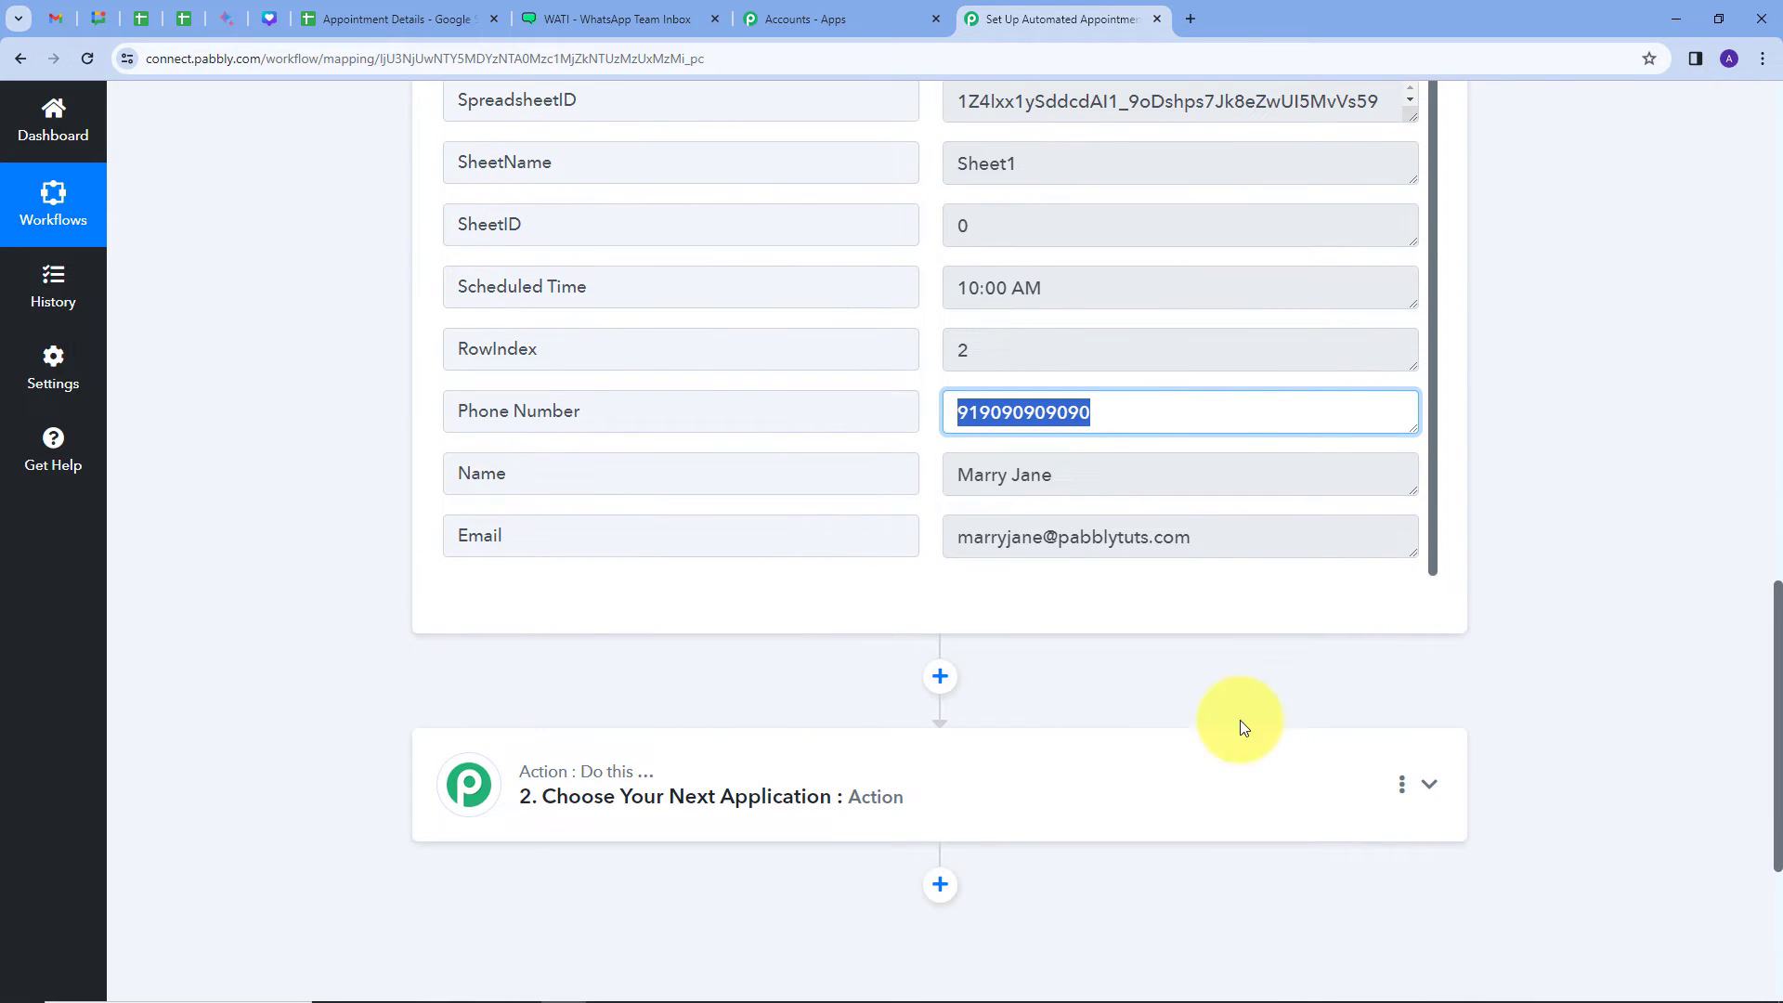
pyautogui.click(1214, 778)
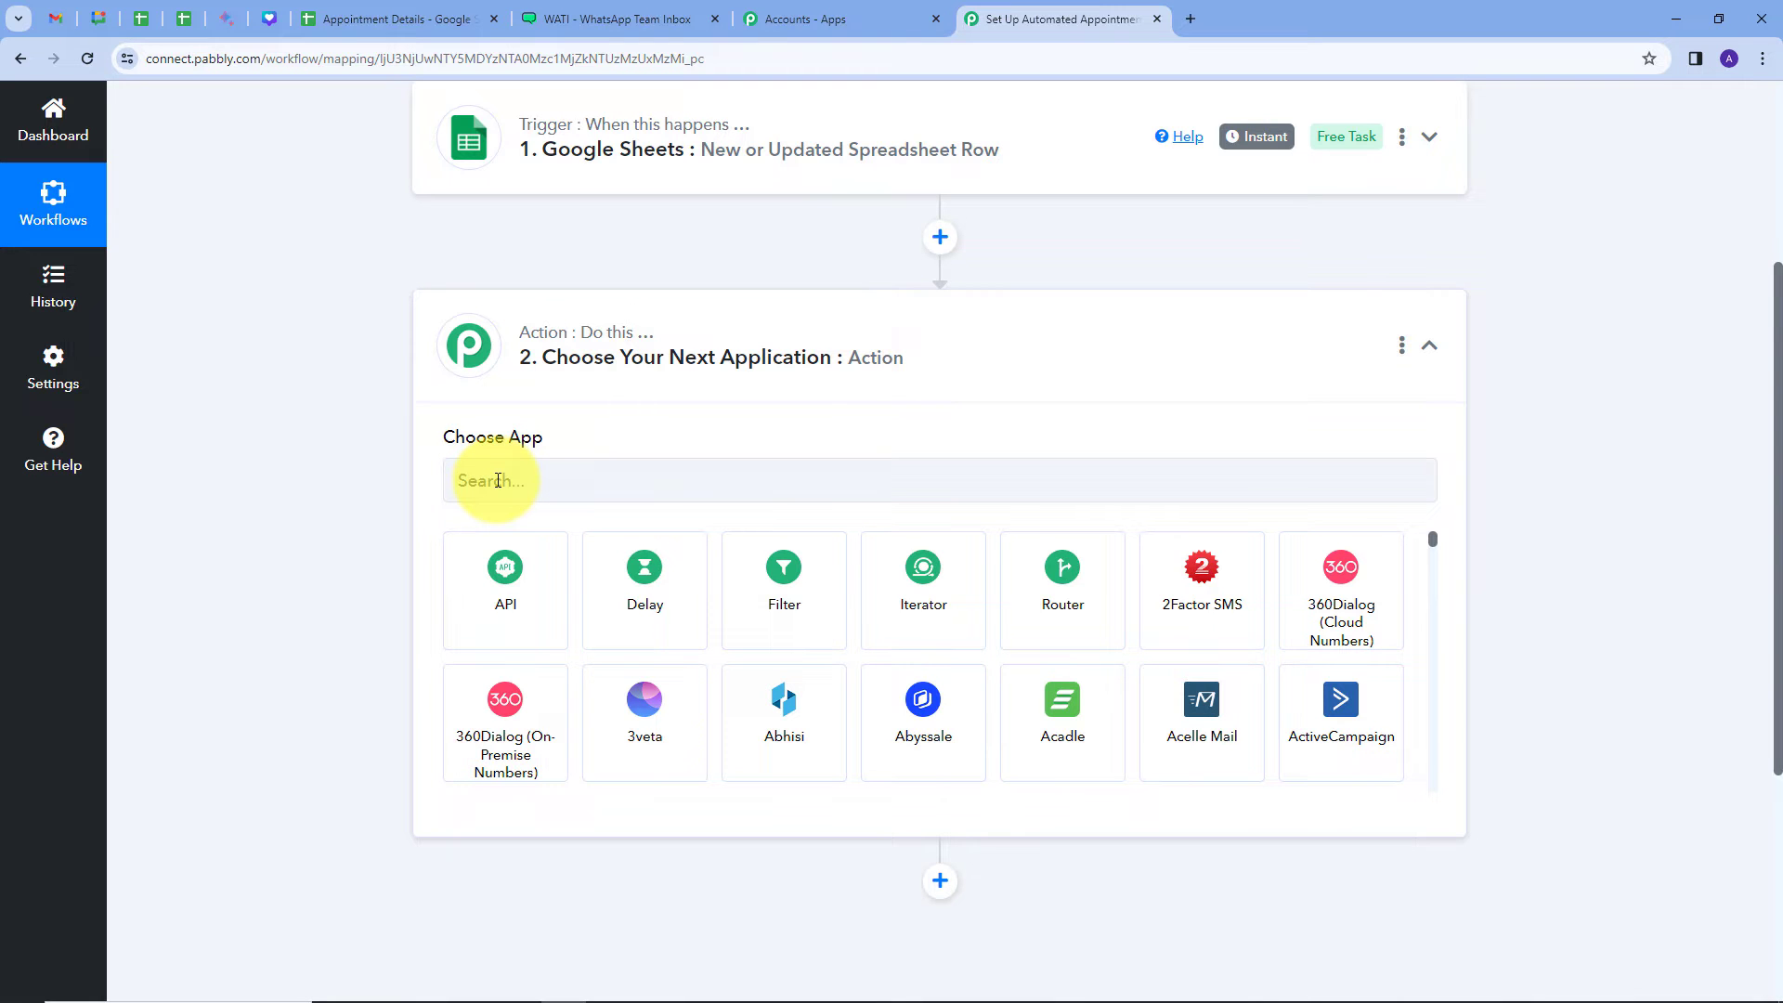
# Step: Search 'Wat', pick WATI as the action app and choose Send Template Message
pyautogui.click(497, 480)
pyautogui.write('Wat')
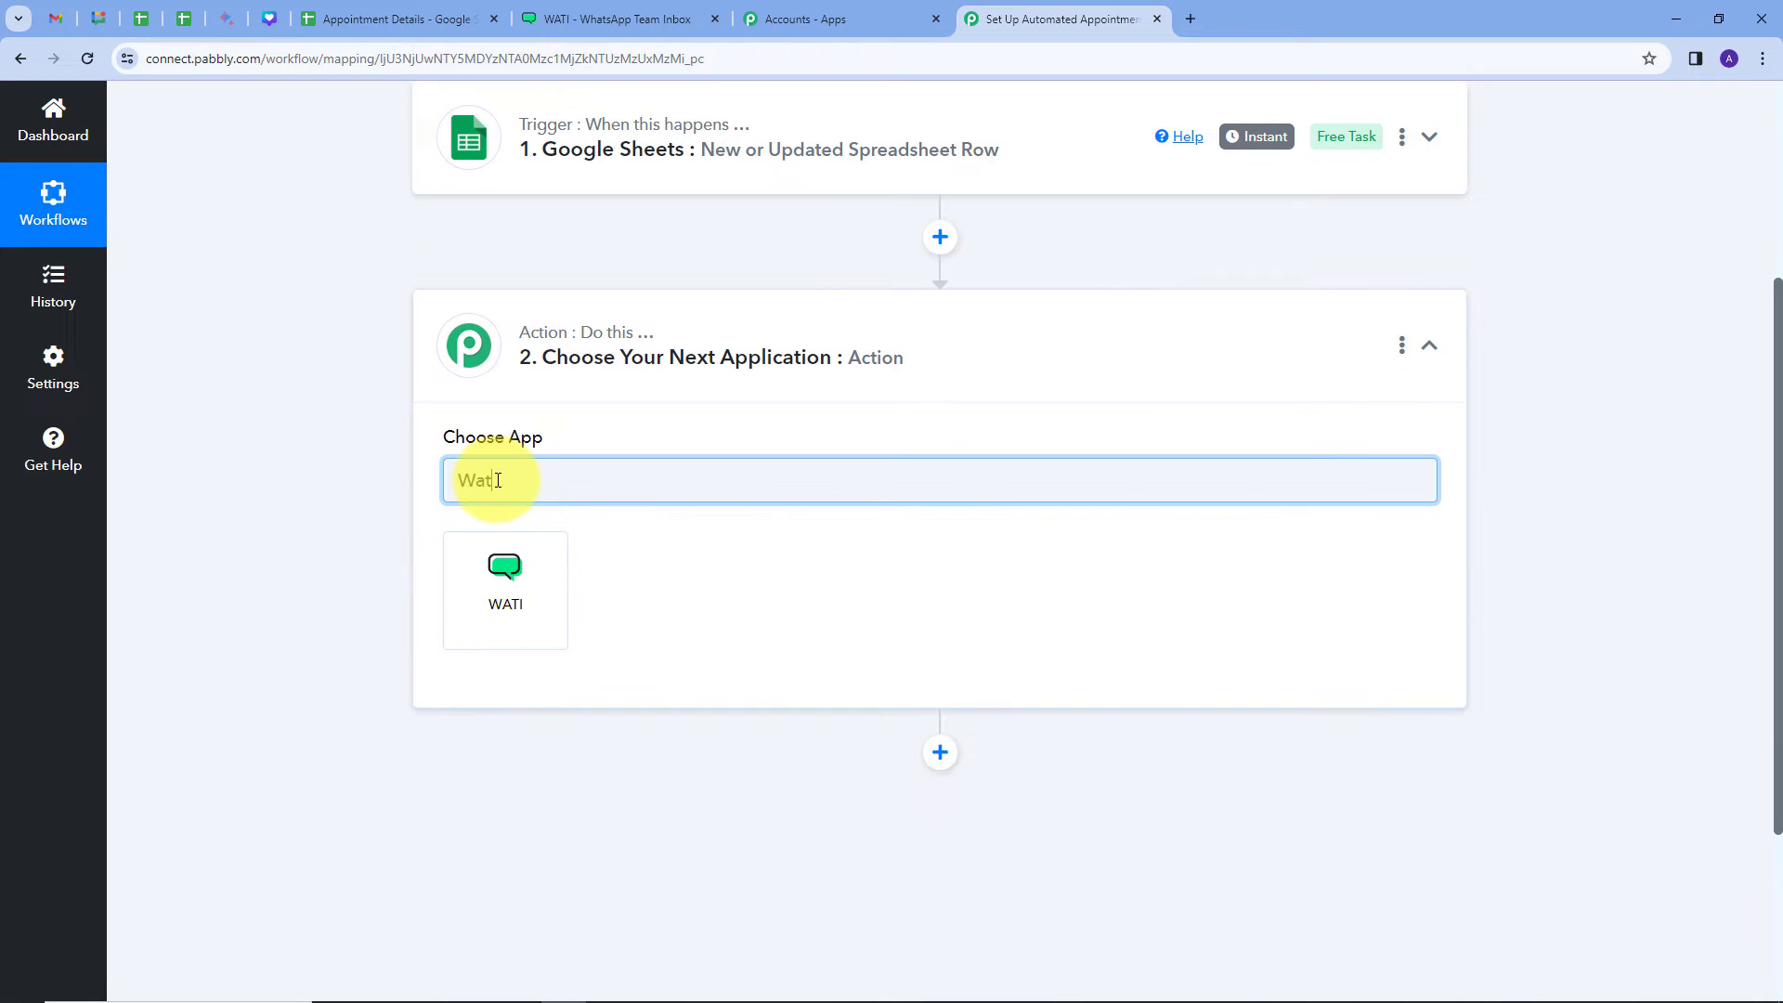
pyautogui.click(520, 573)
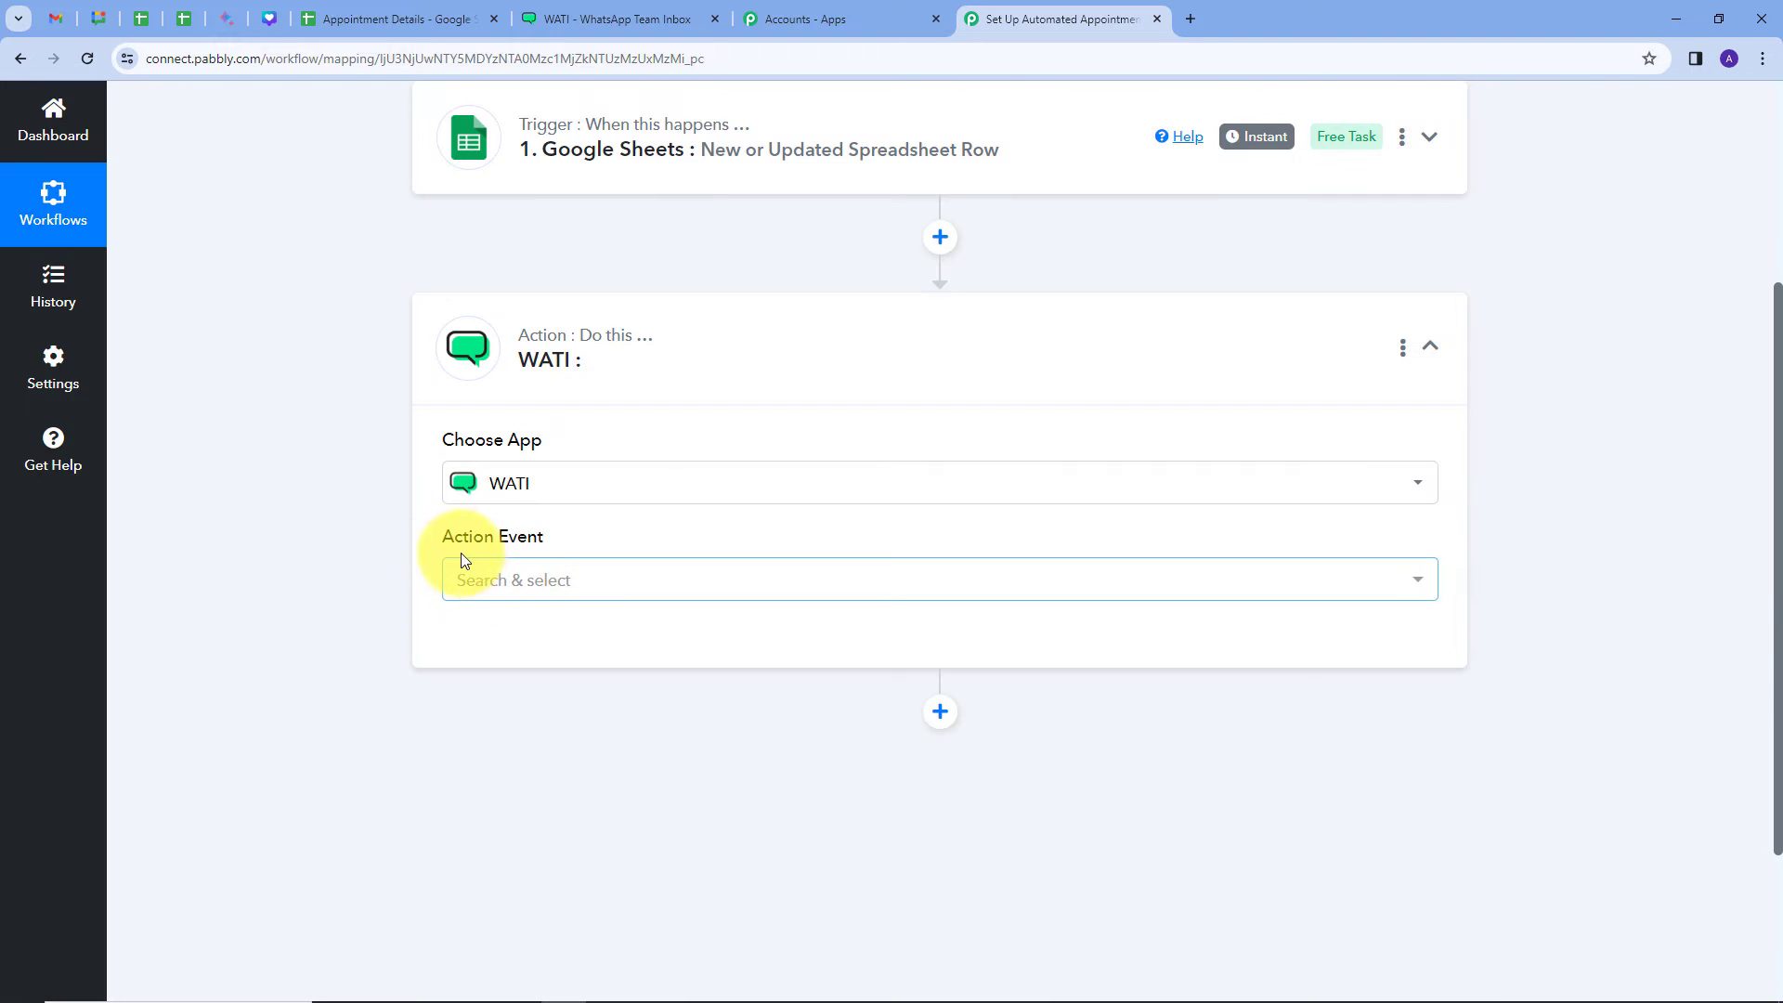
pyautogui.click(781, 578)
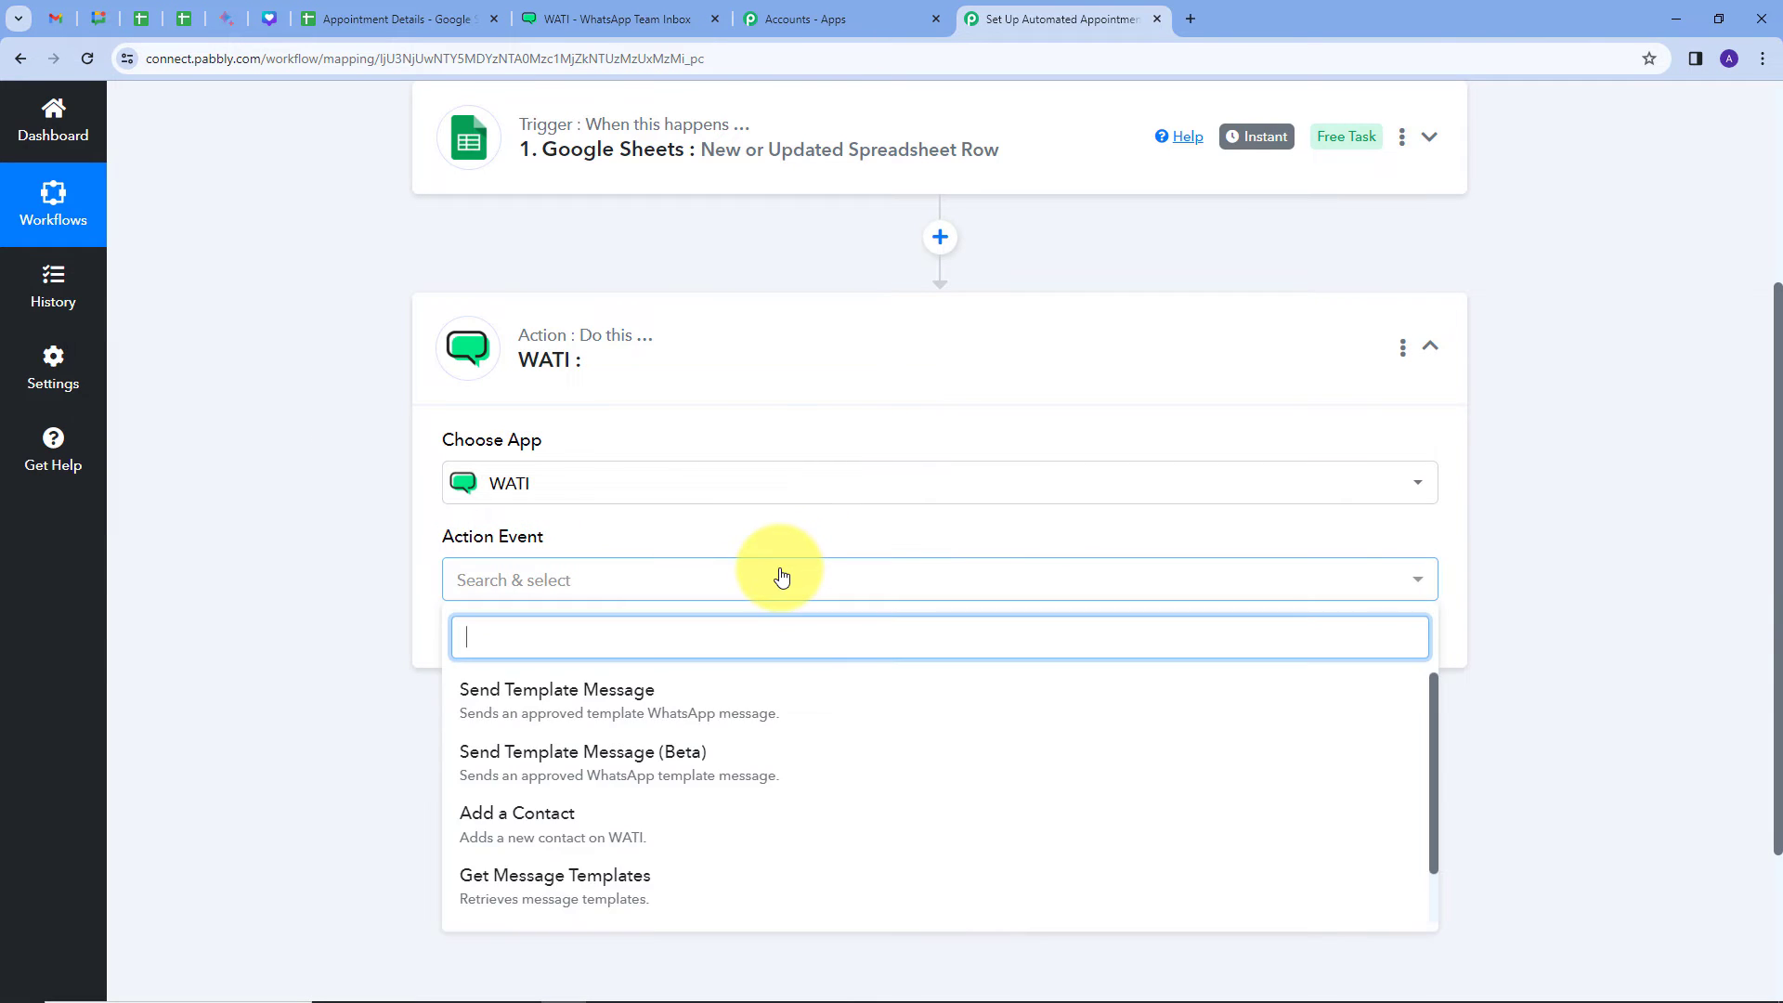
pyautogui.click(576, 720)
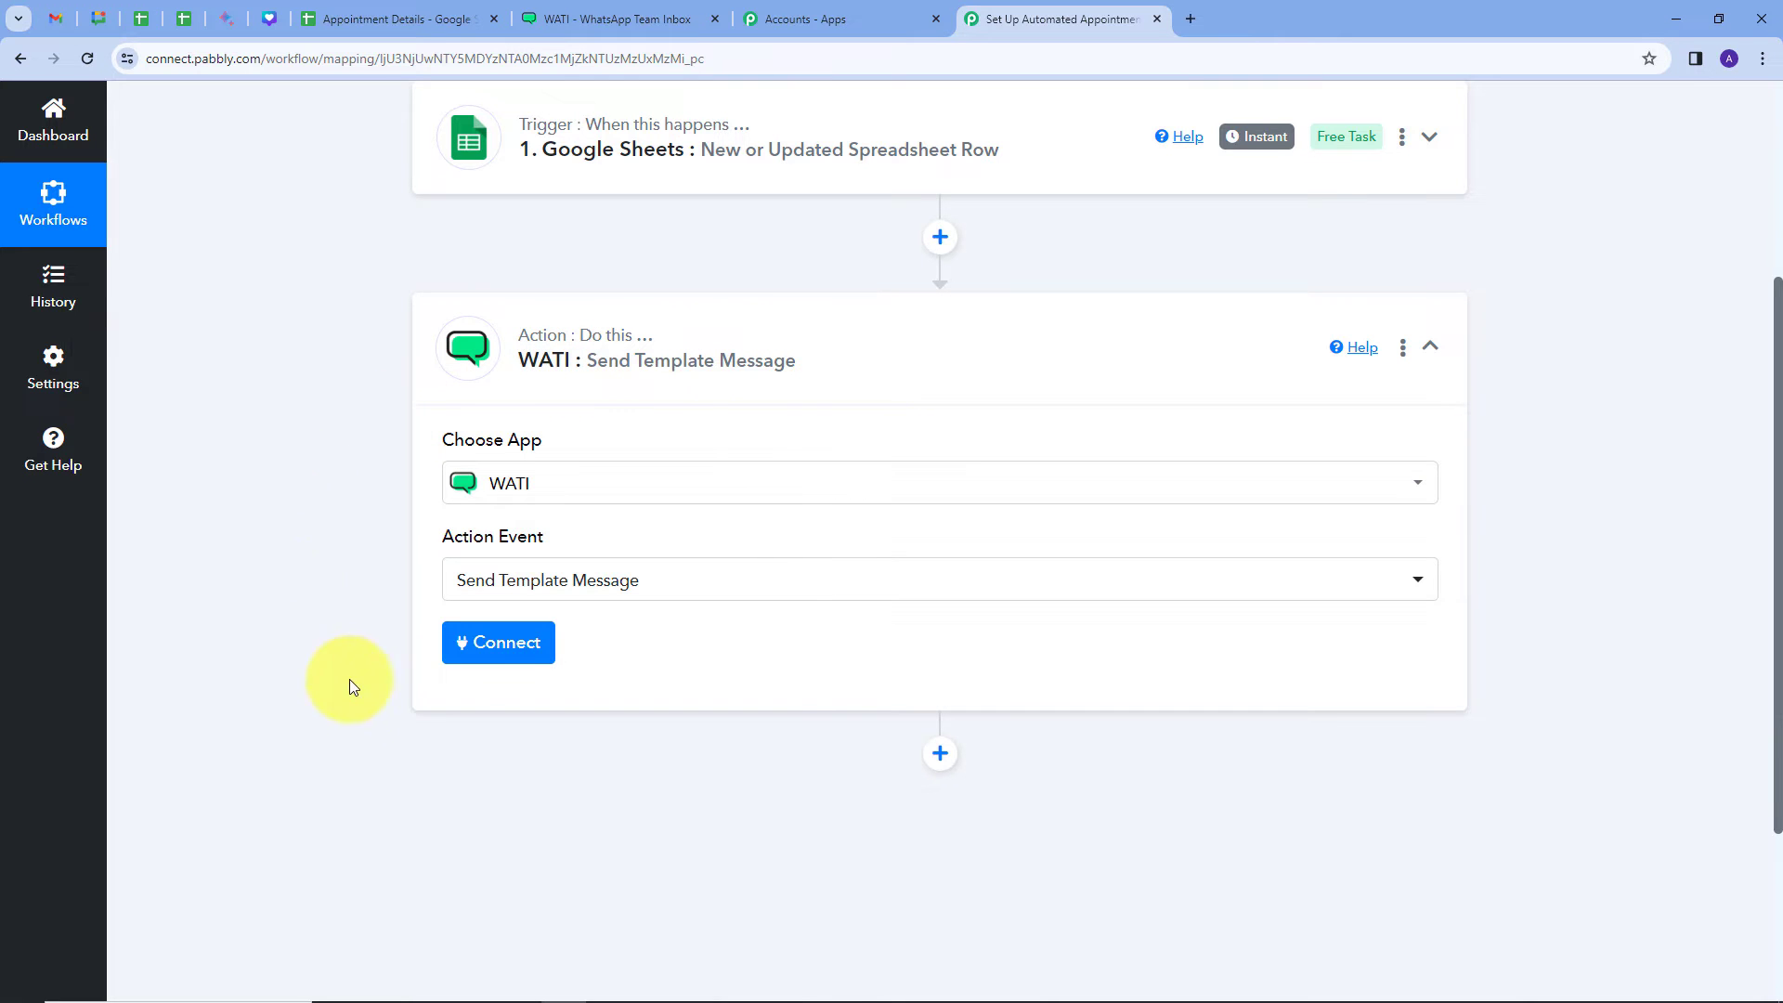
# Step: Add a new WATI connection and paste in the API Endpoint from WATI's API Docs page
pyautogui.click(502, 650)
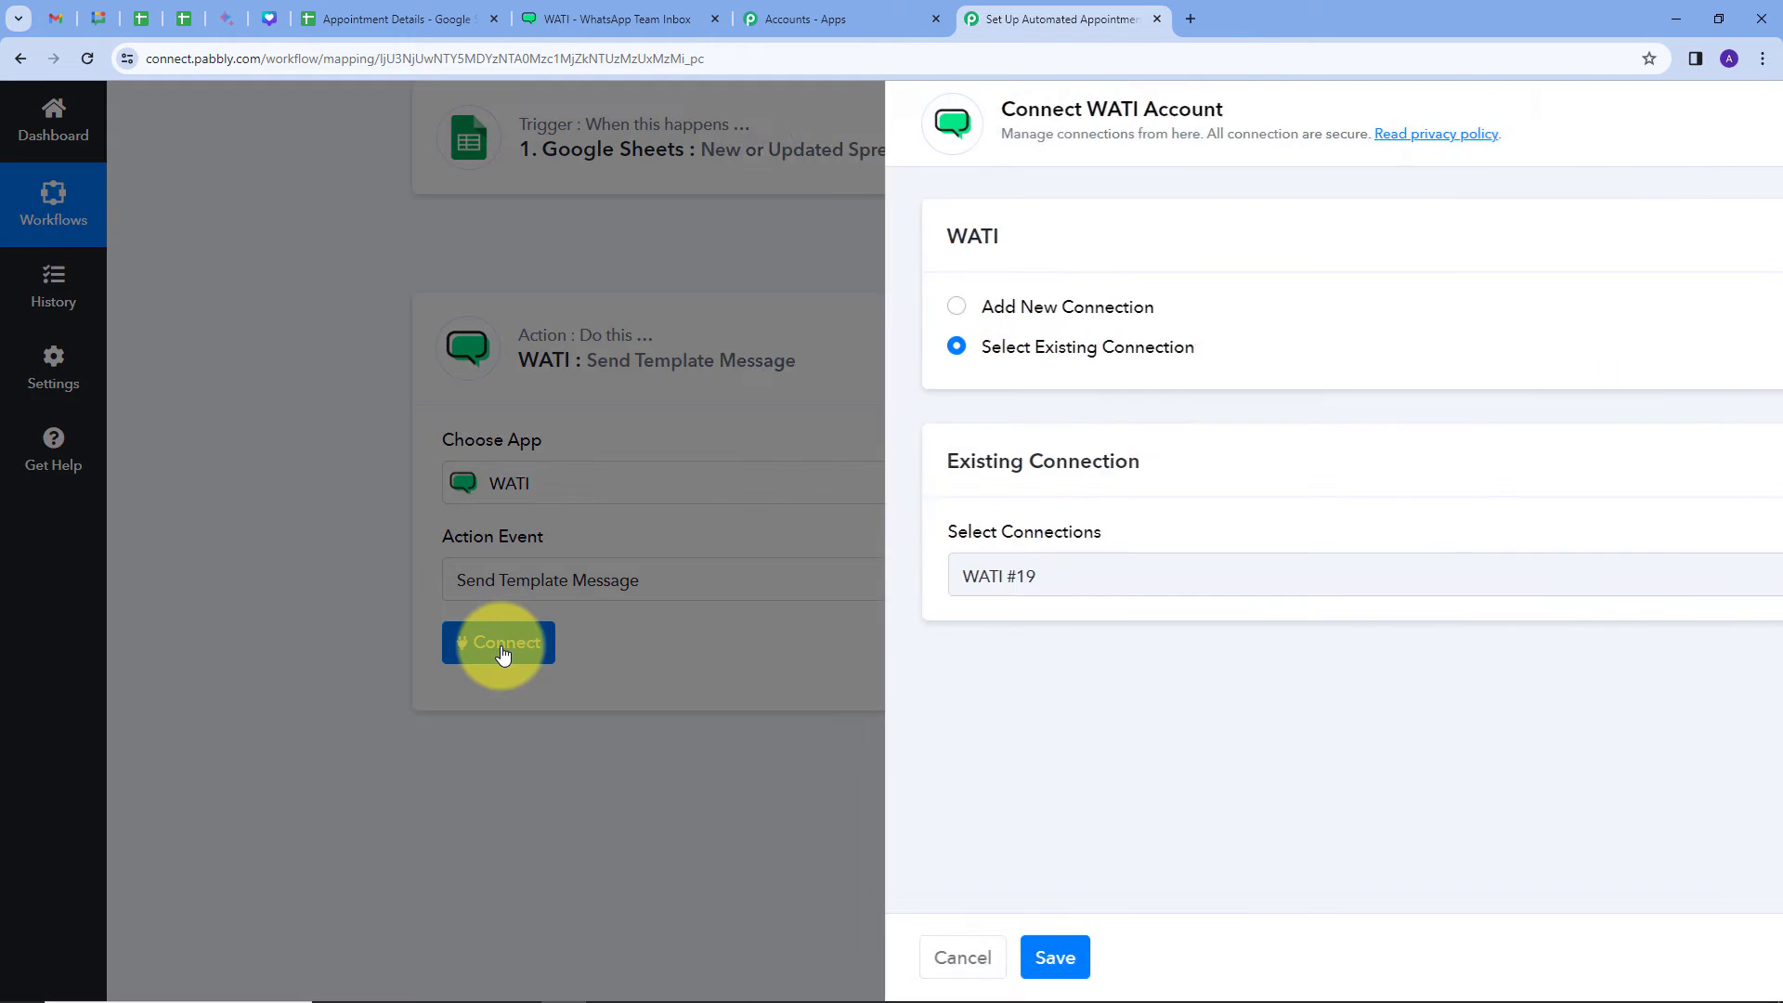
pyautogui.click(898, 312)
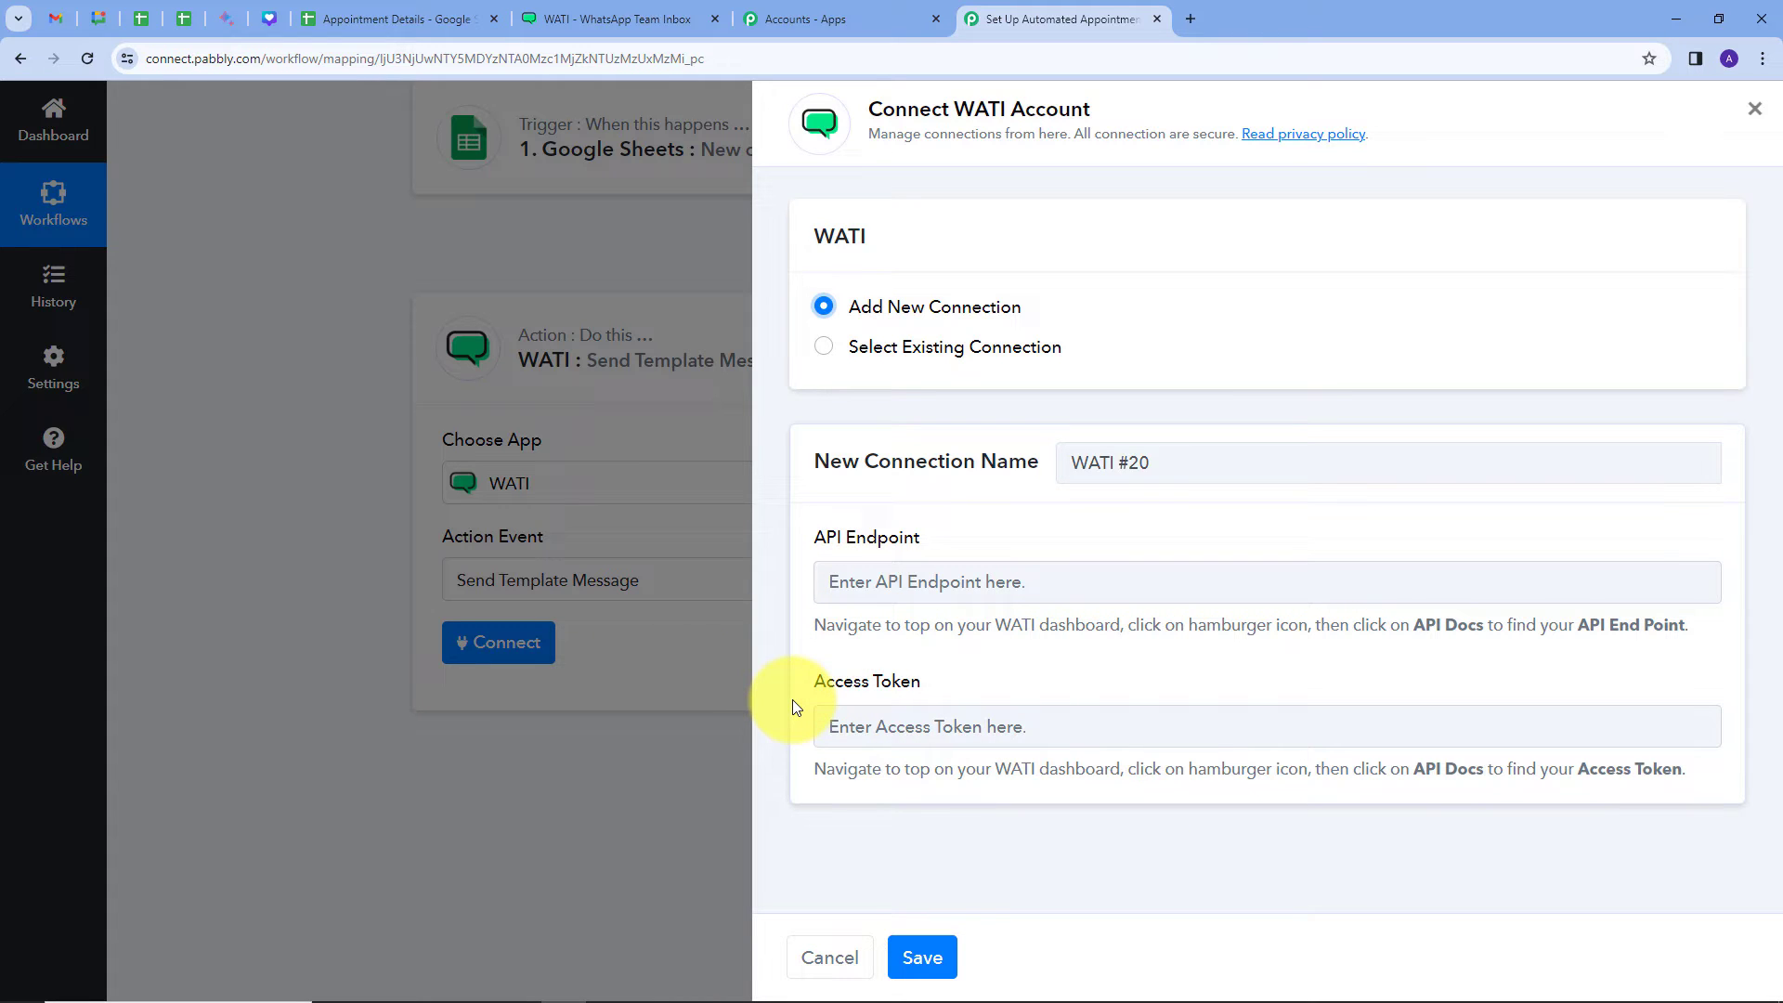
pyautogui.click(593, 17)
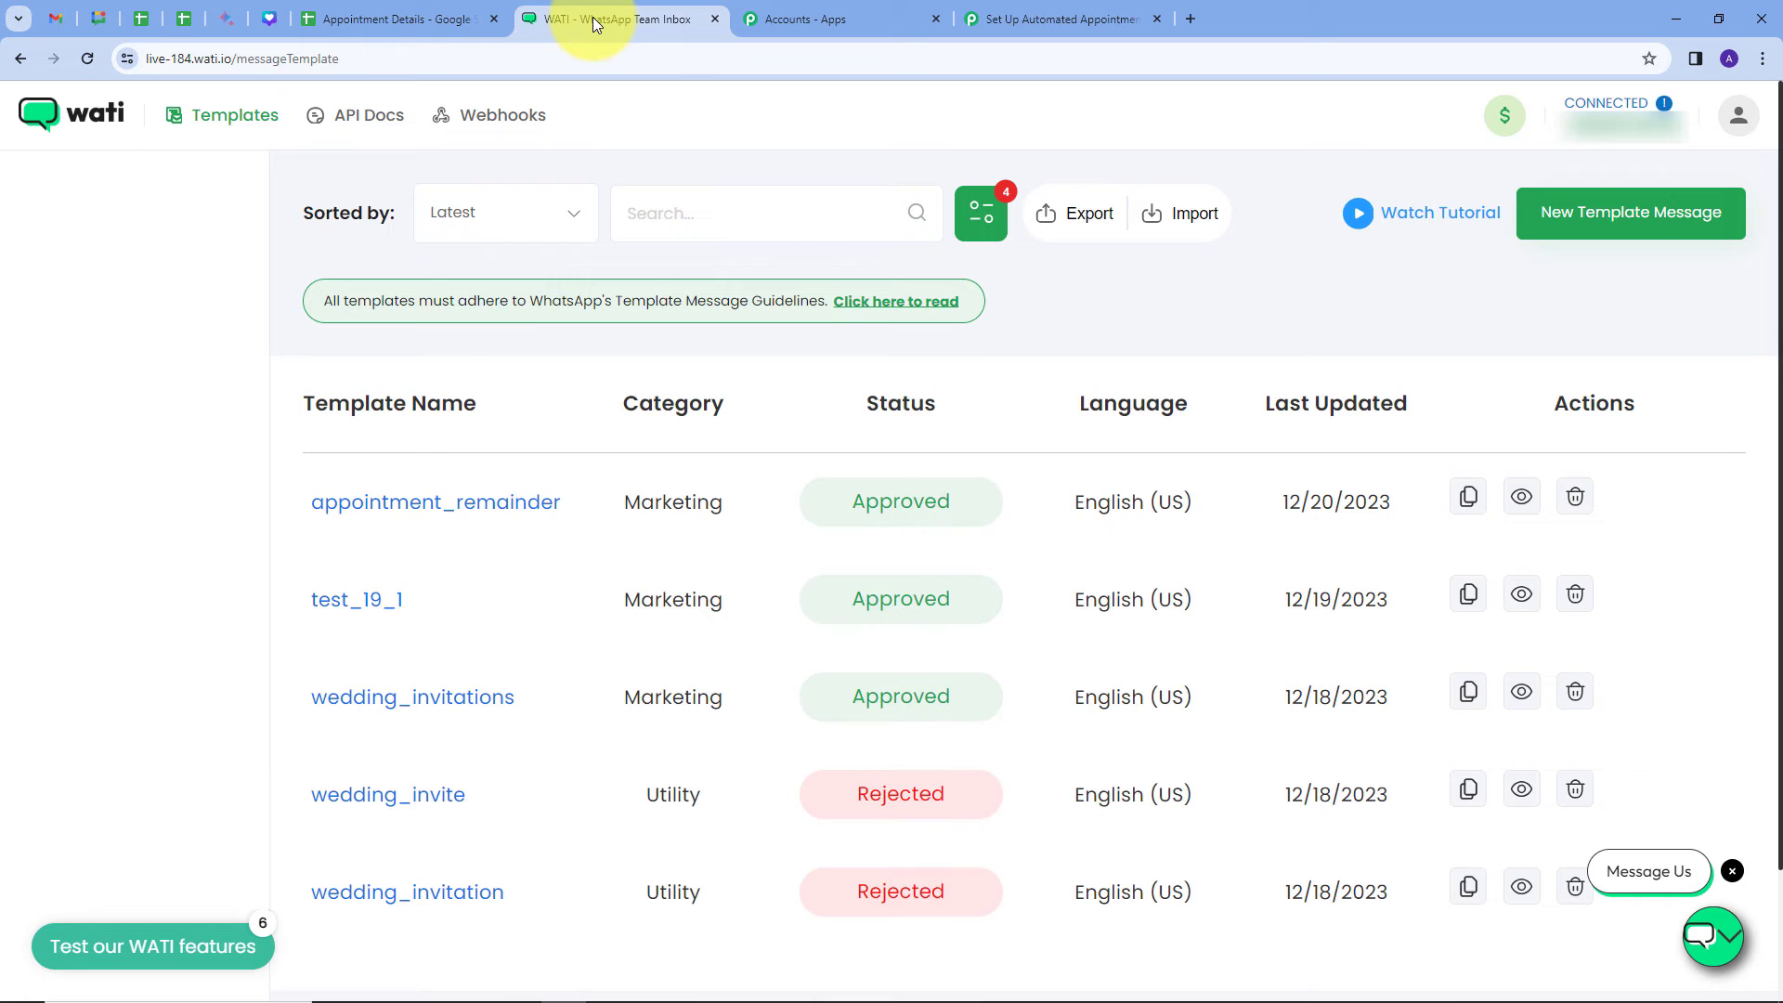
pyautogui.click(342, 123)
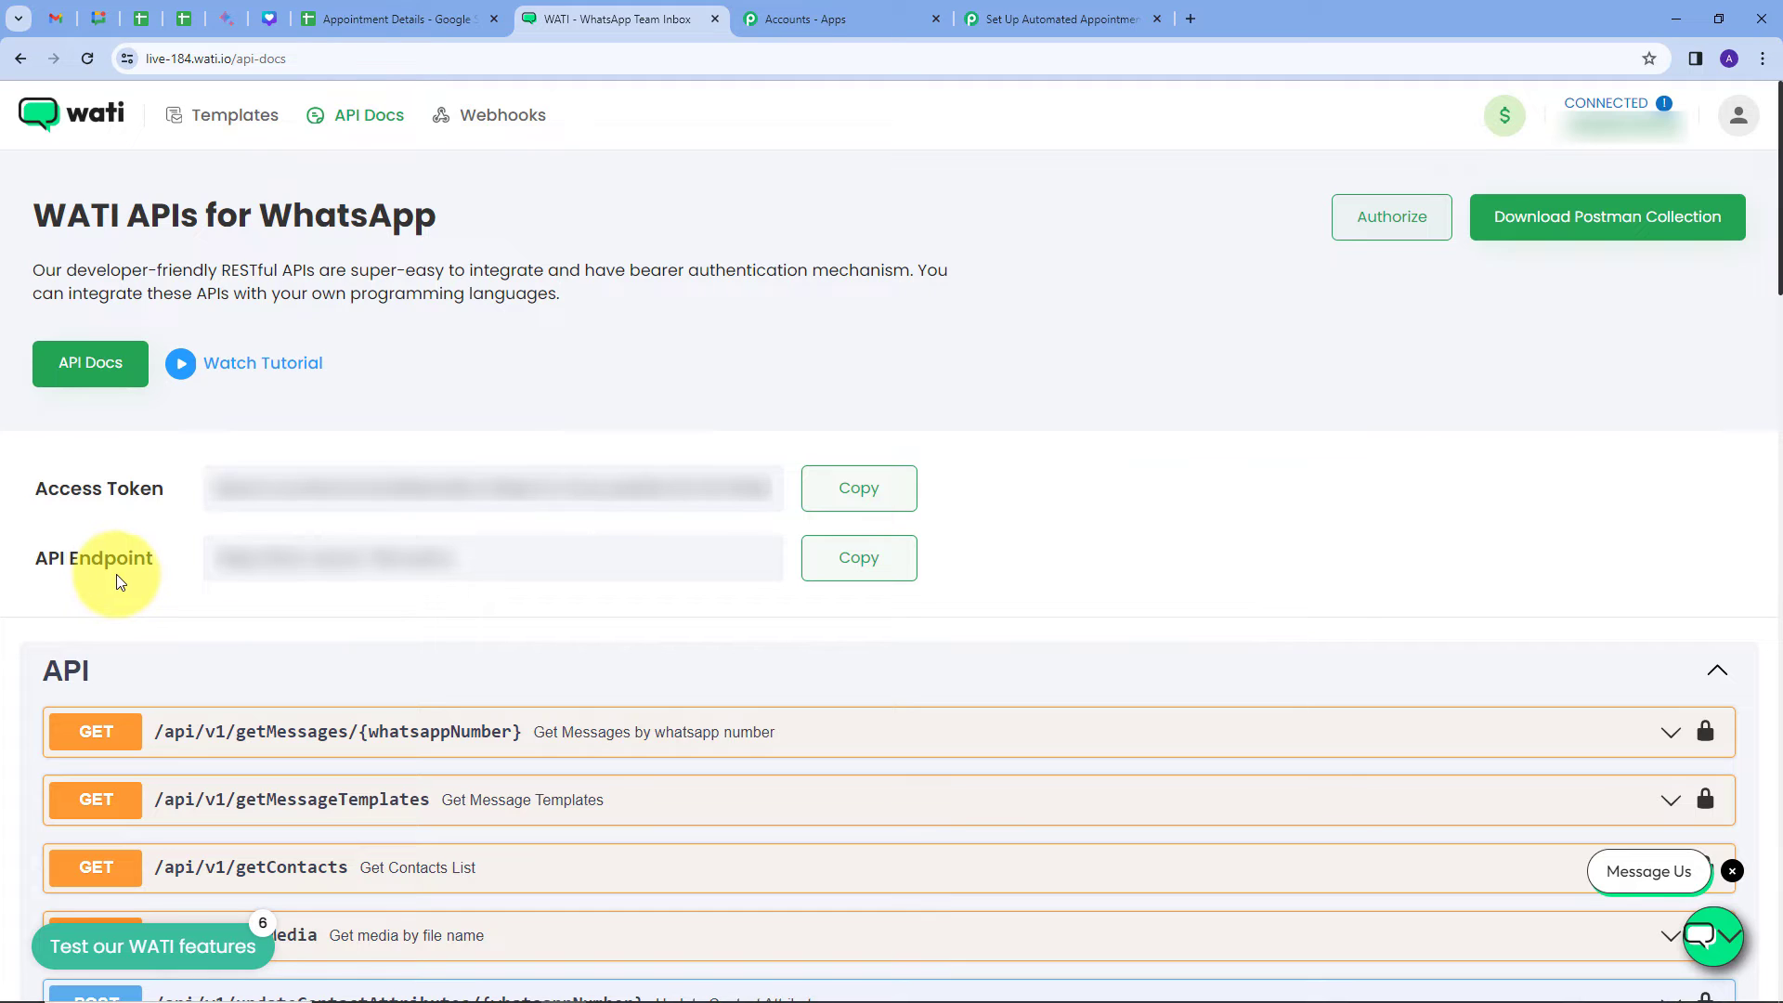
pyautogui.click(838, 565)
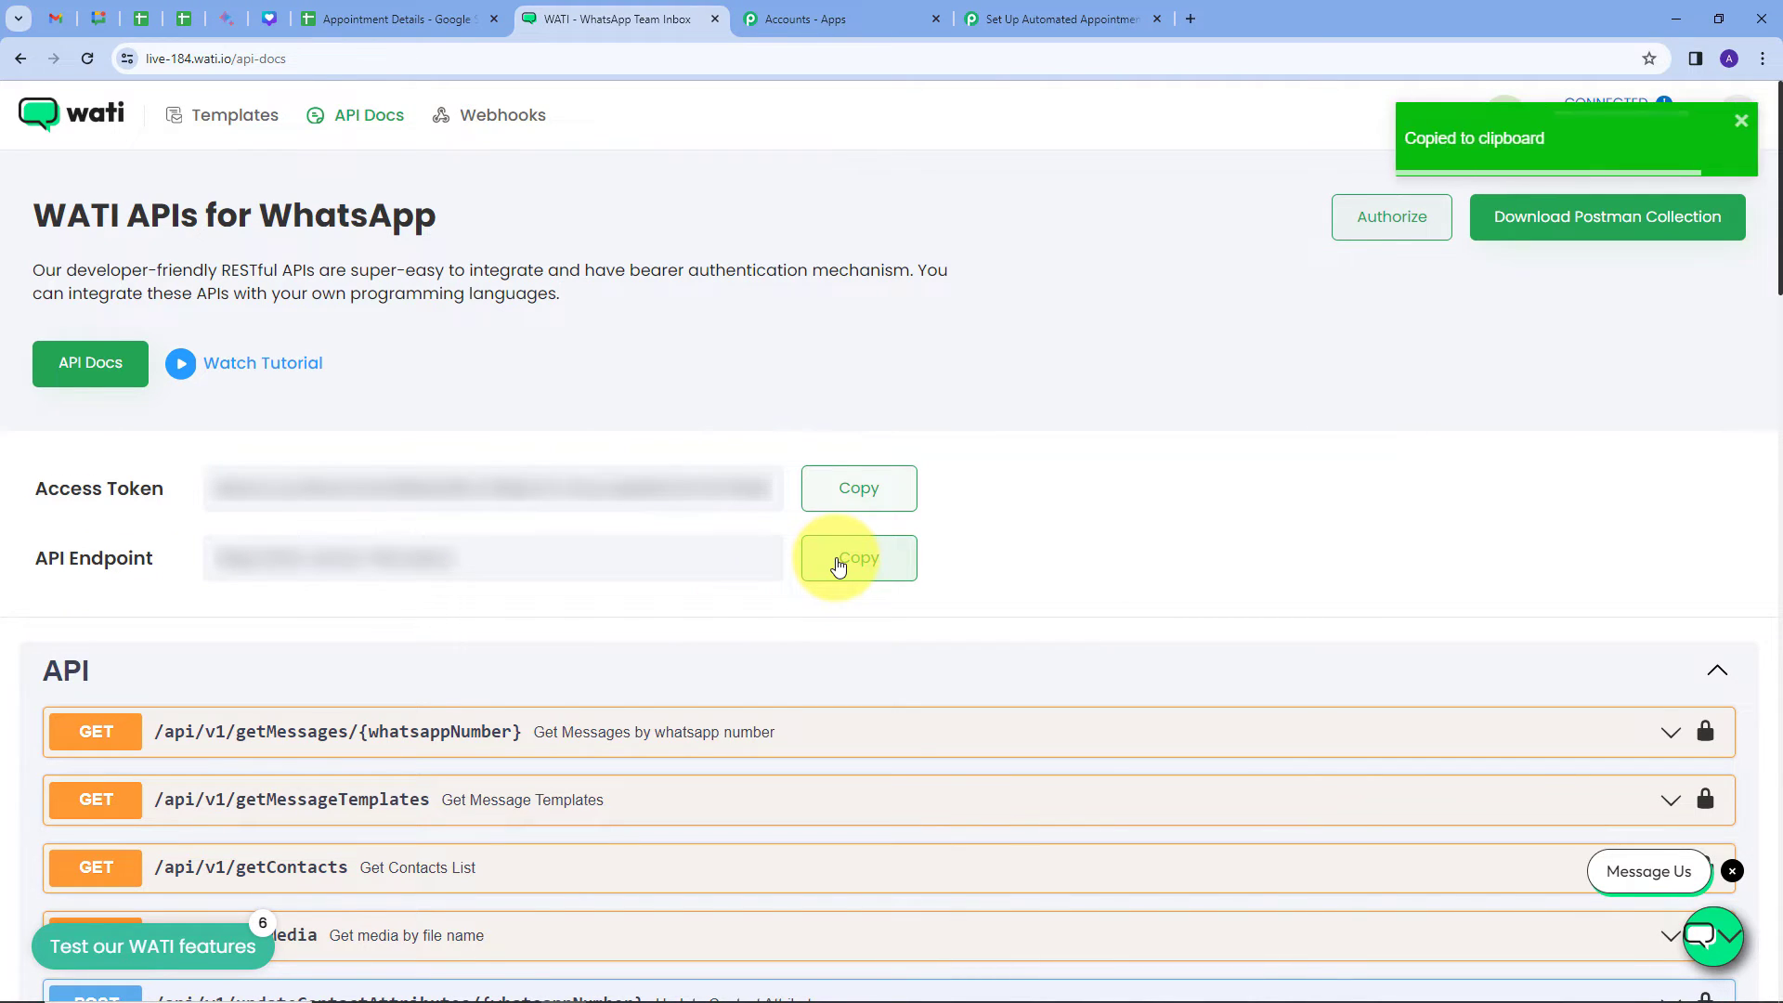
pyautogui.click(1039, 18)
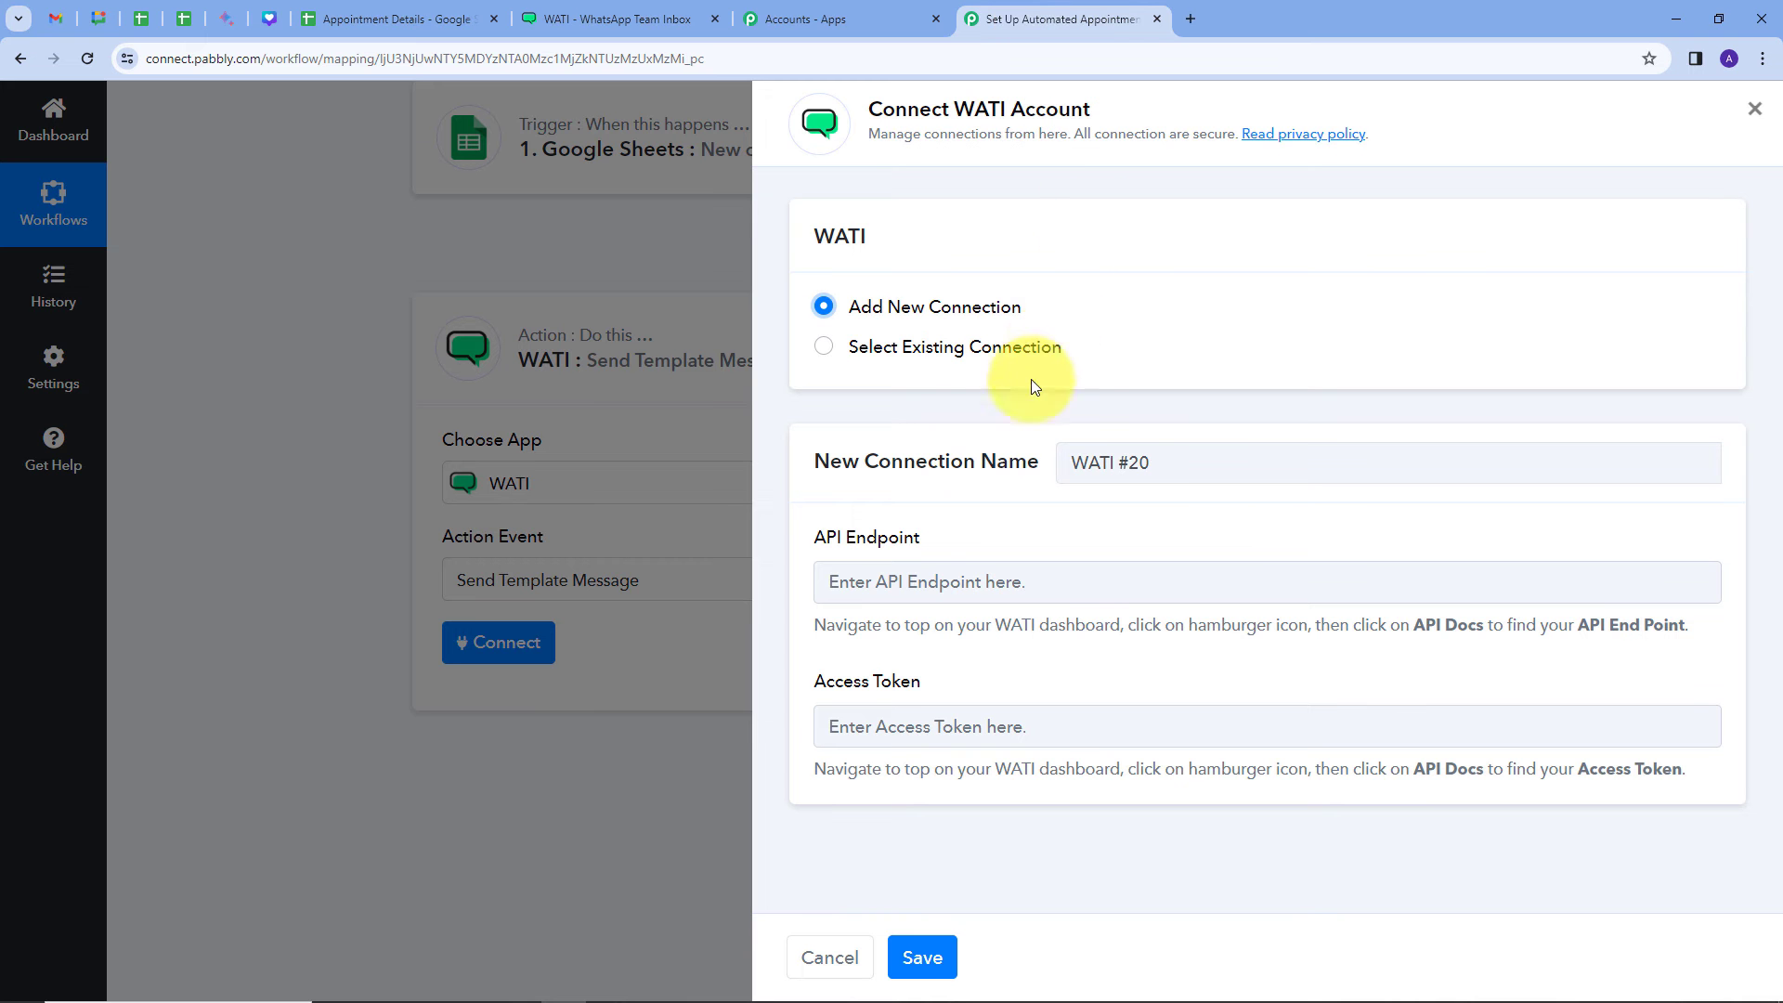
pyautogui.click(890, 585)
pyautogui.hotkey('ctrl', 'v')
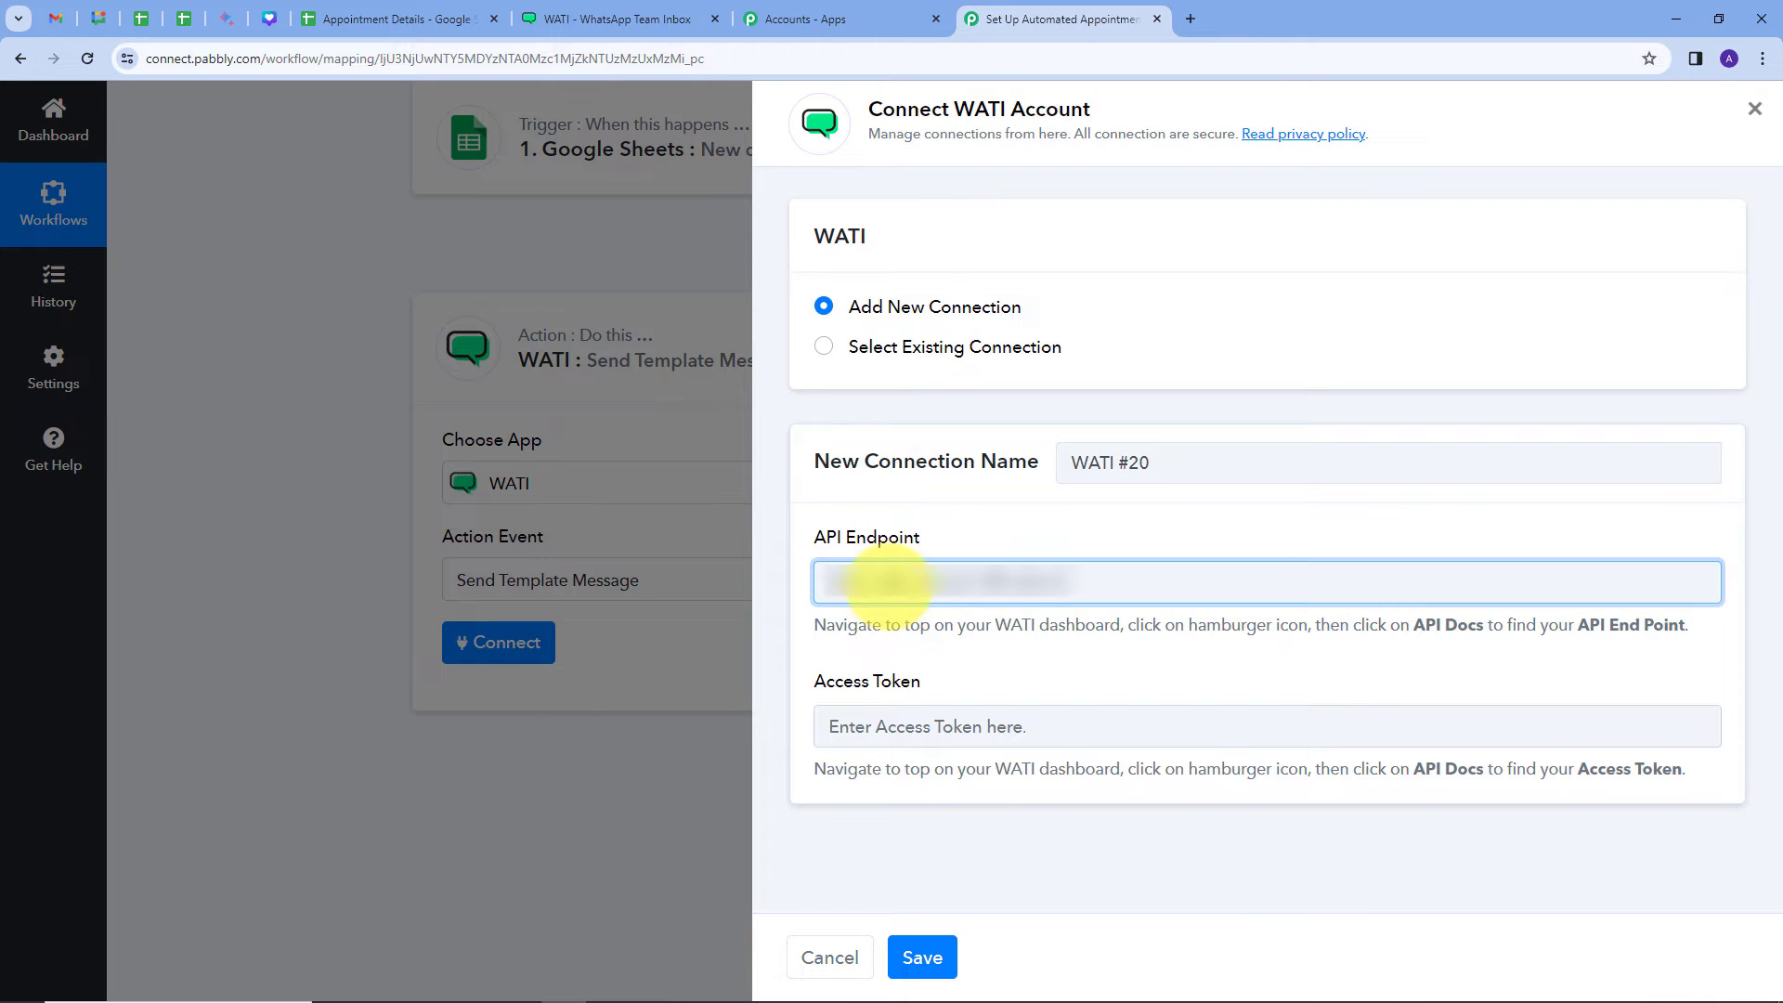
pyautogui.click(945, 532)
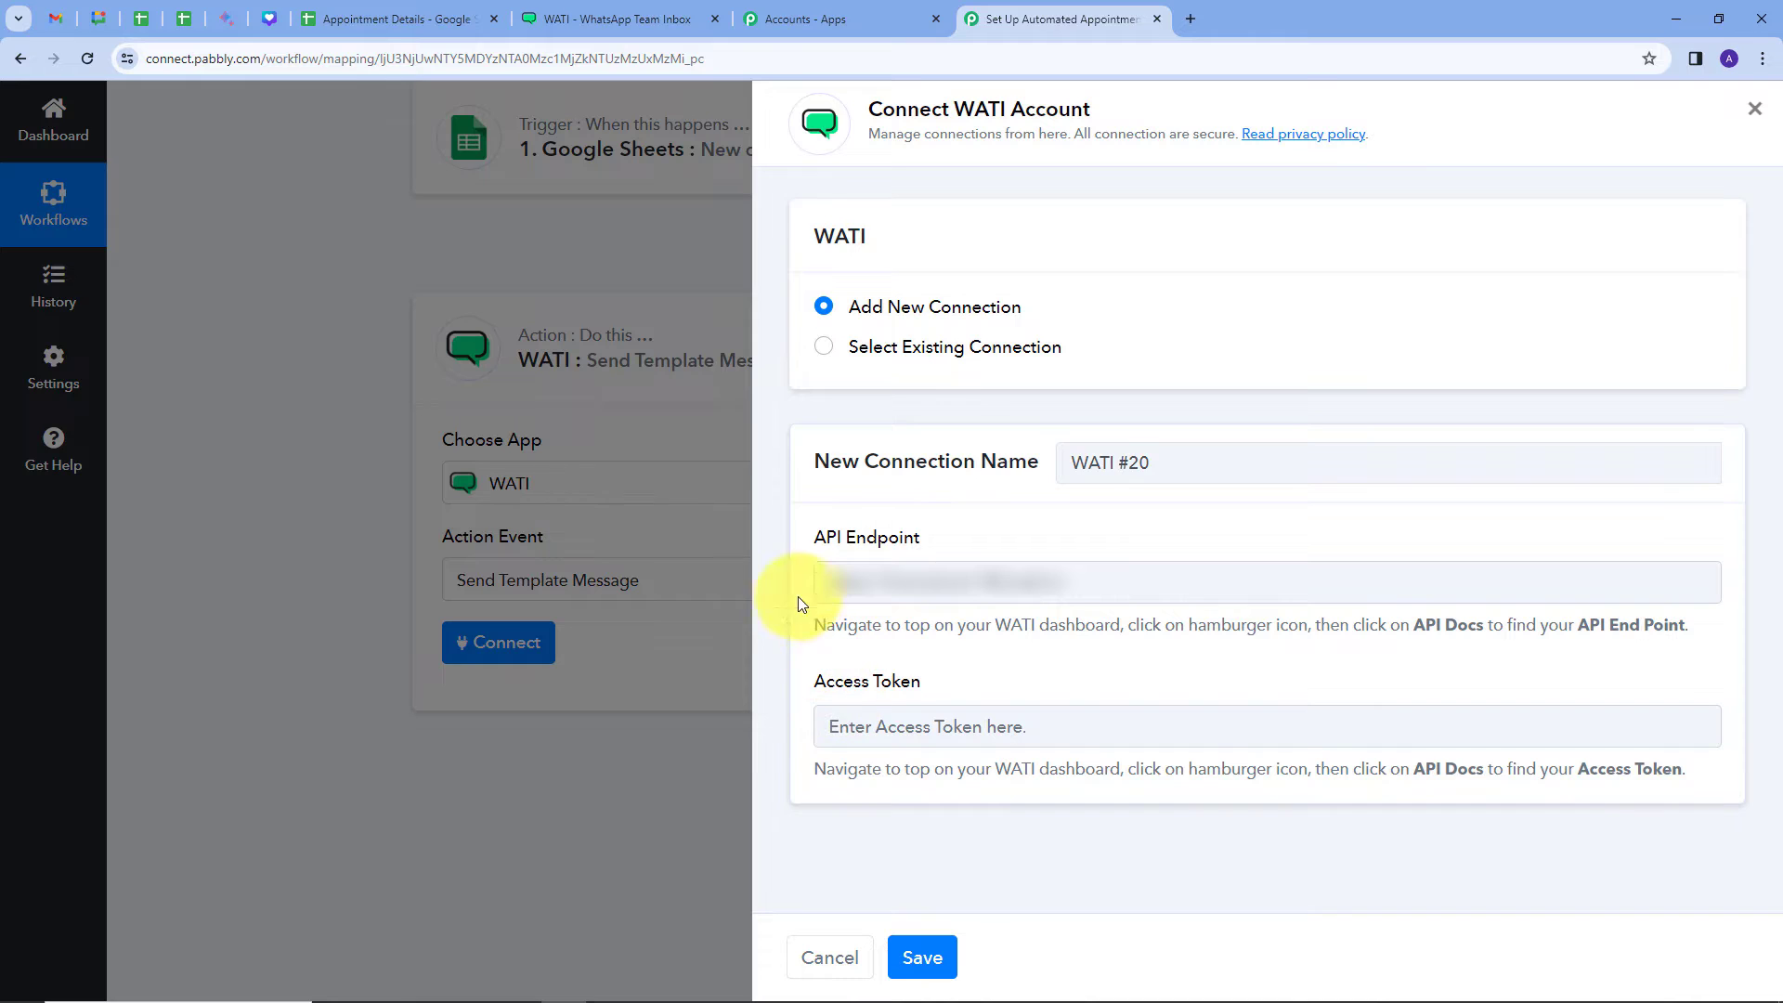
# Step: Copy the Access Token from WATI's API Docs, paste it in, and save the connection
pyautogui.click(592, 11)
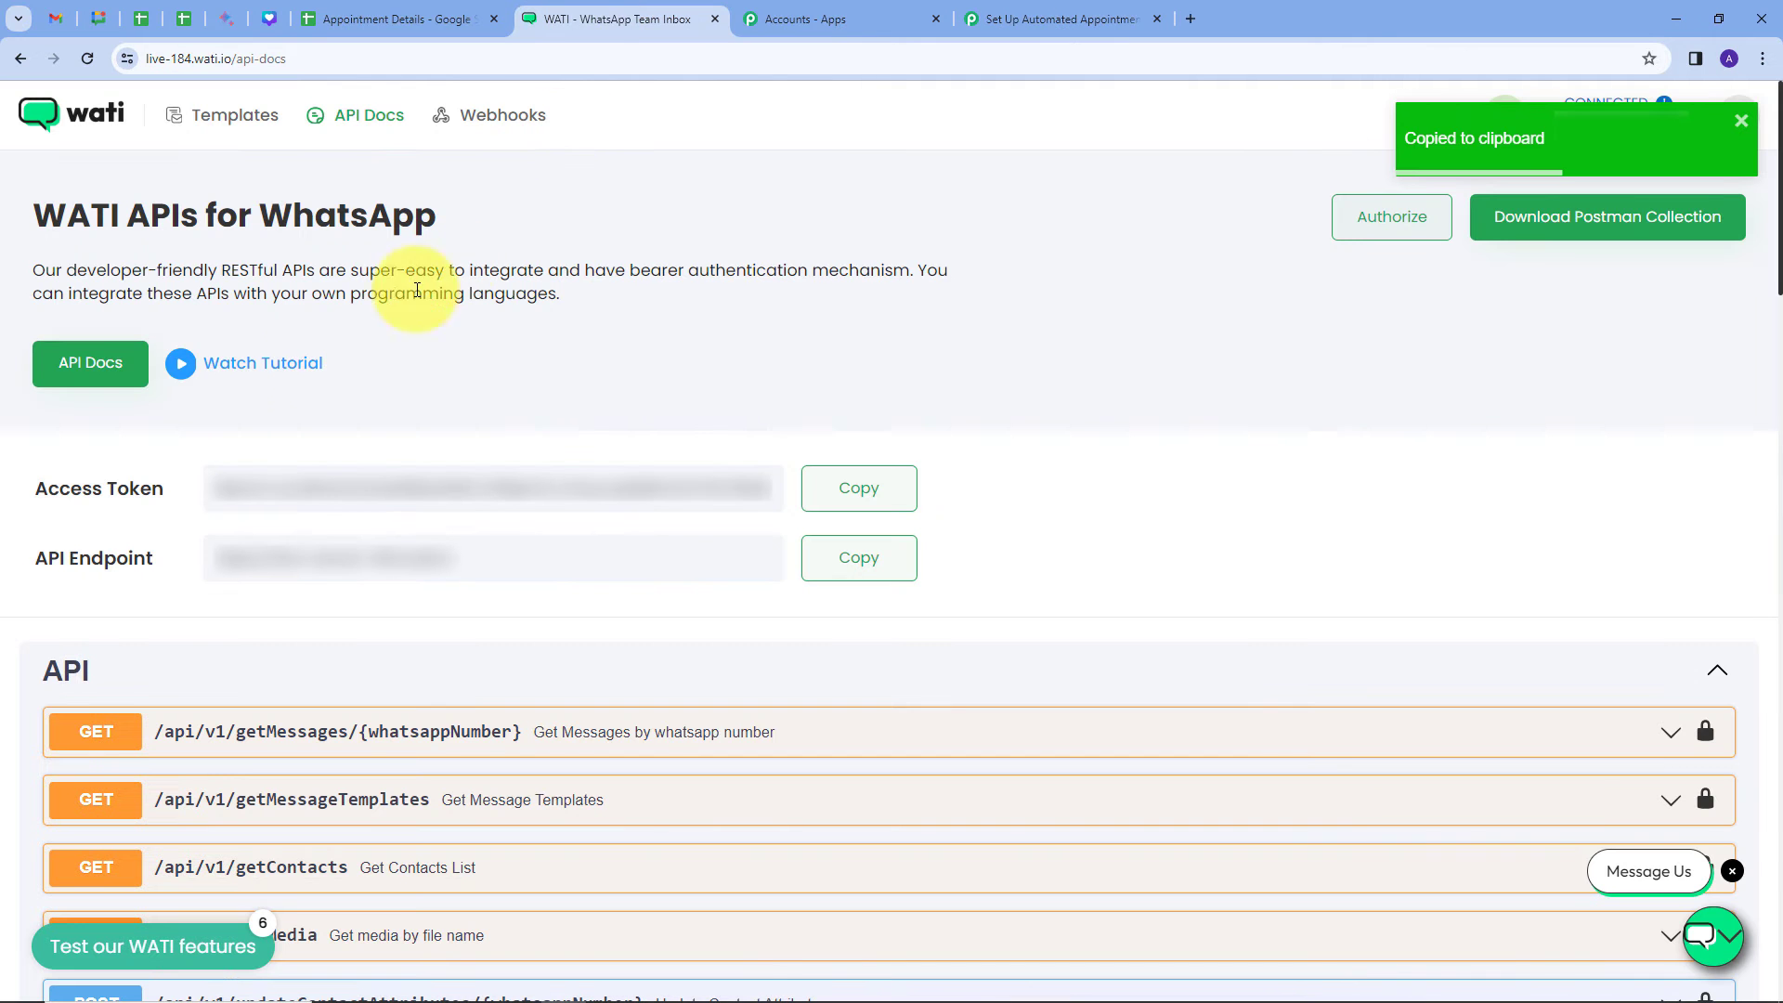
pyautogui.click(843, 491)
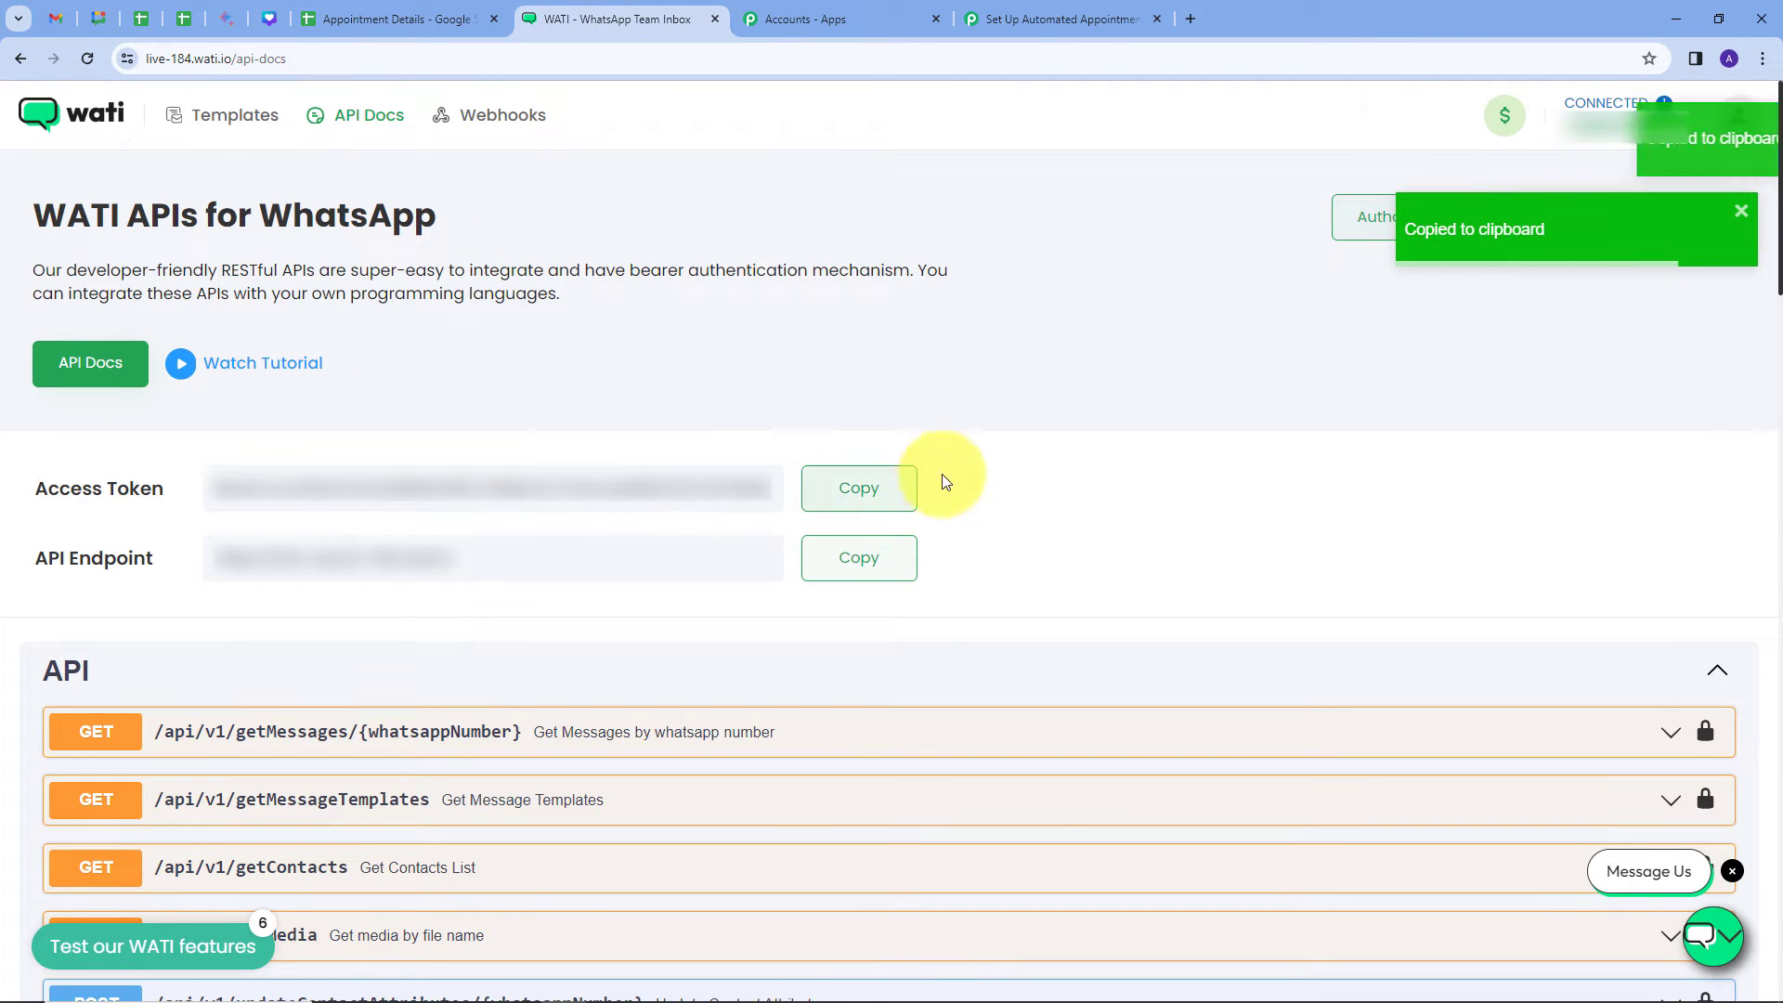
pyautogui.click(1023, 14)
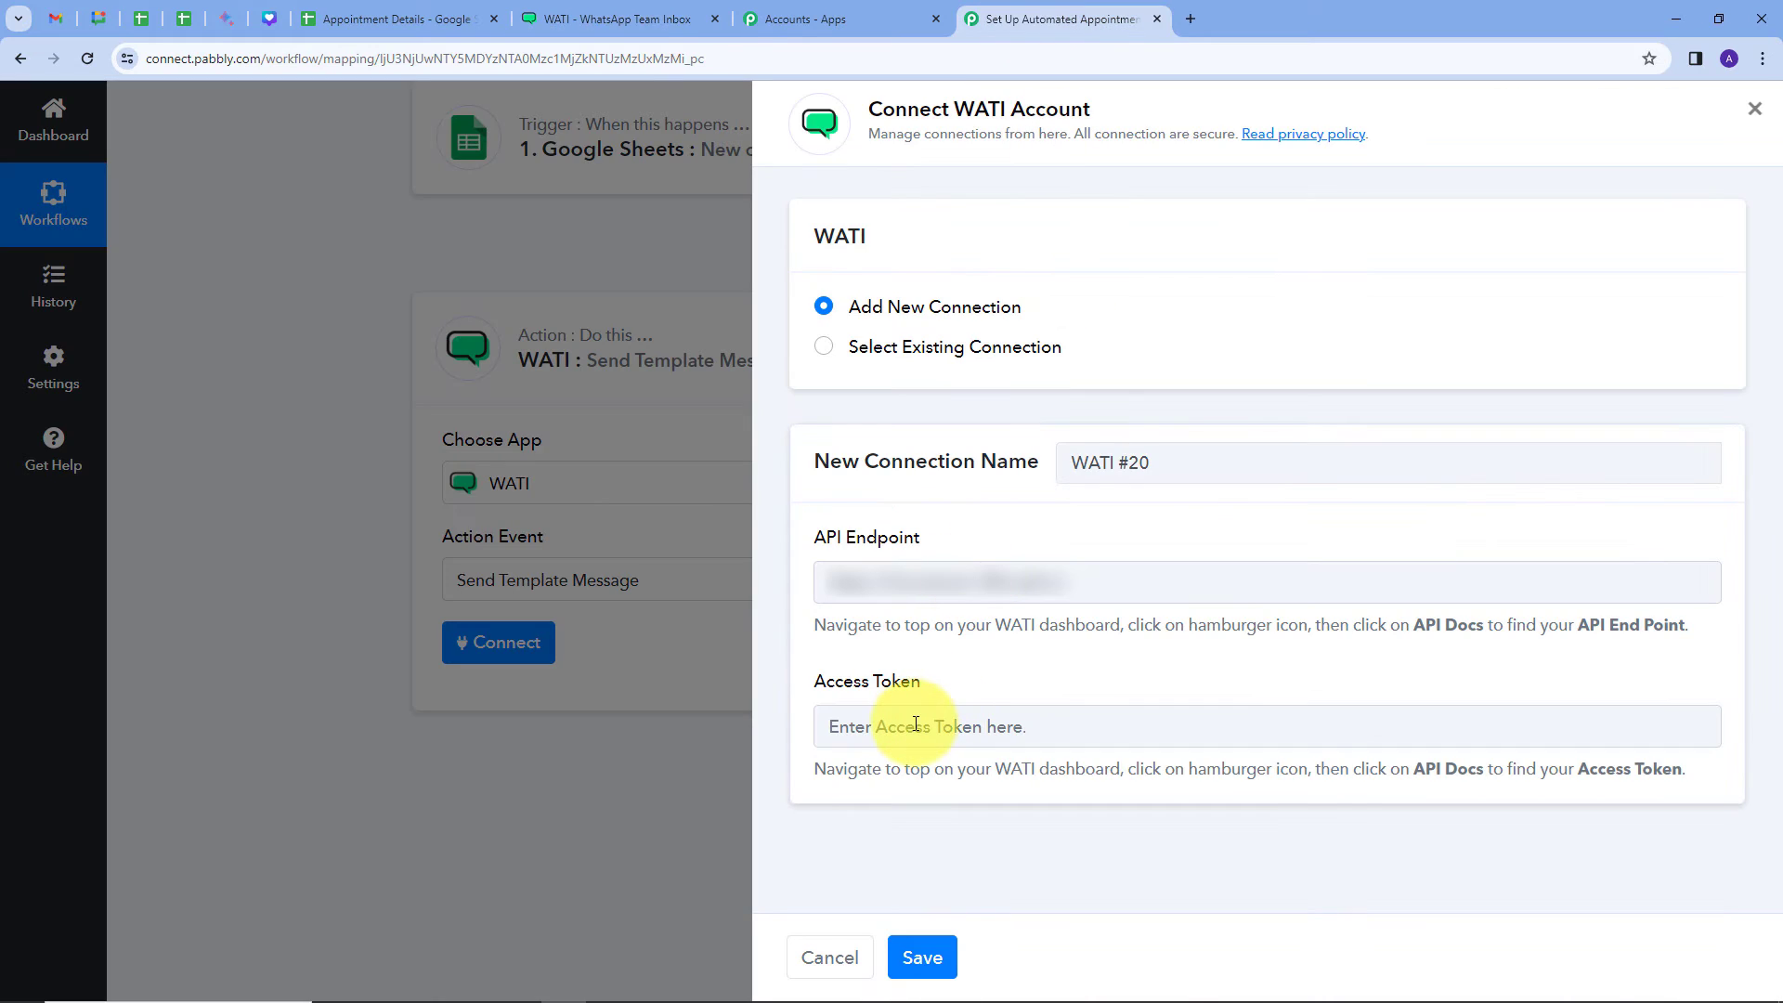
pyautogui.click(915, 724)
pyautogui.hotkey('ctrl', 'v')
pyautogui.click(963, 653)
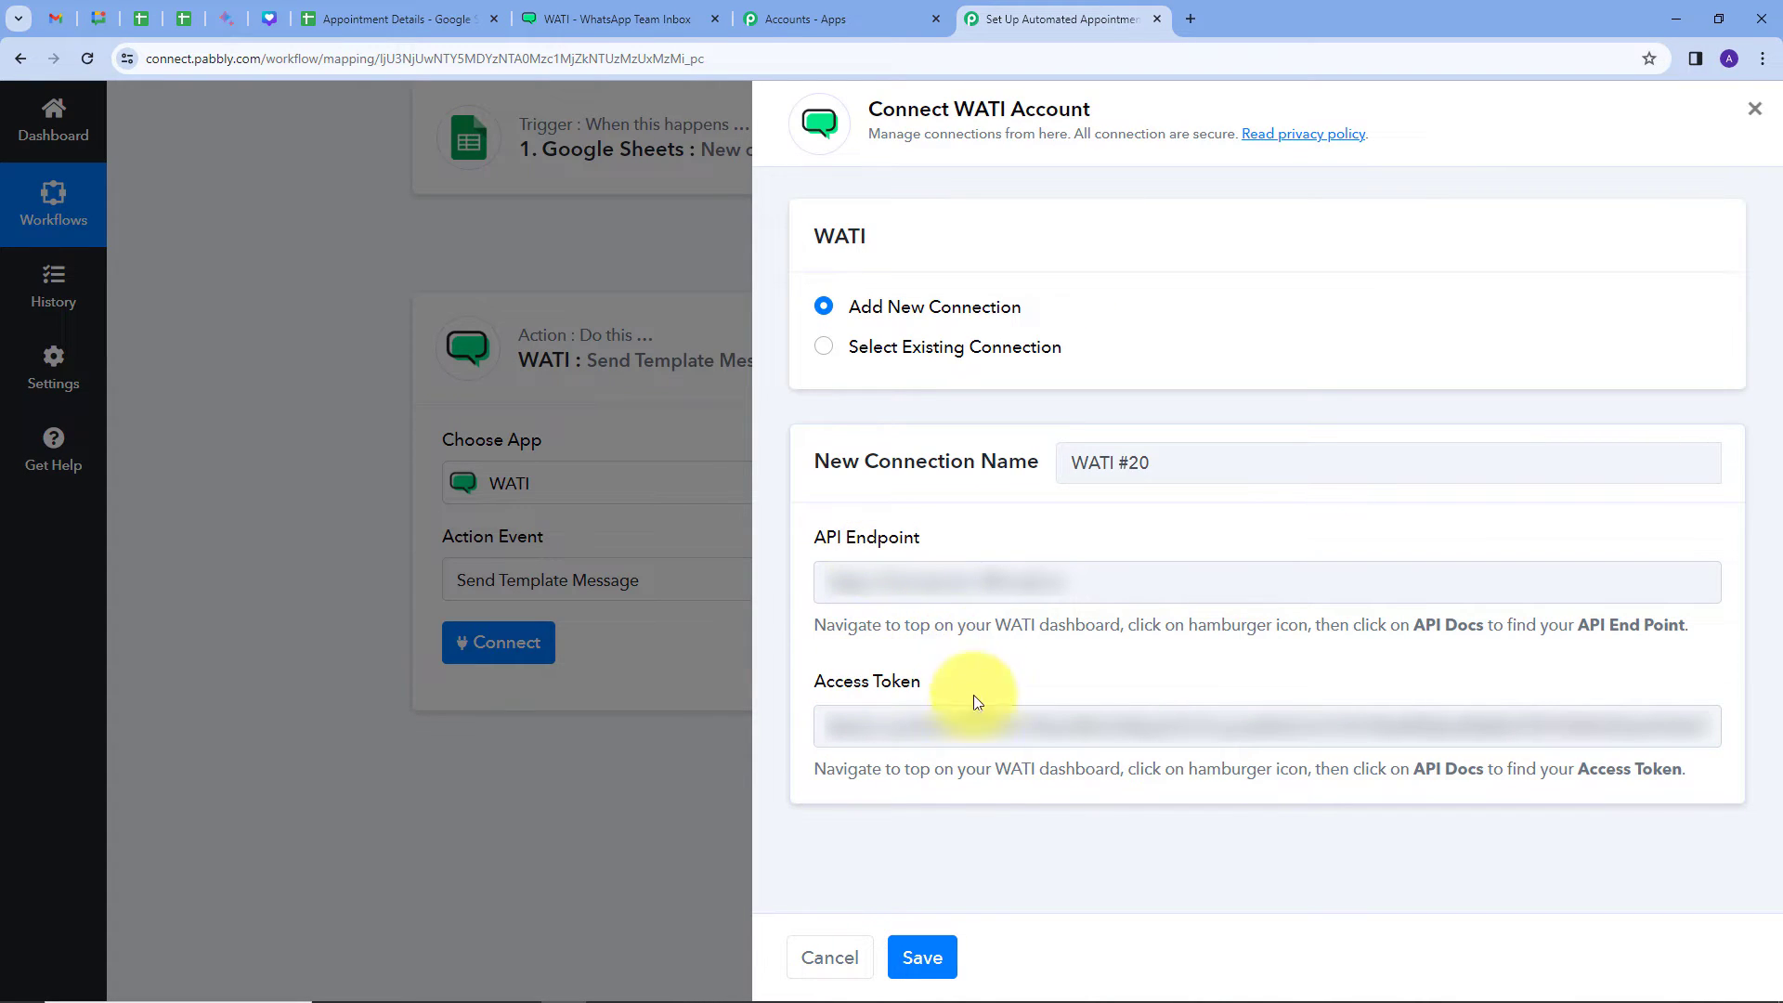
pyautogui.click(928, 962)
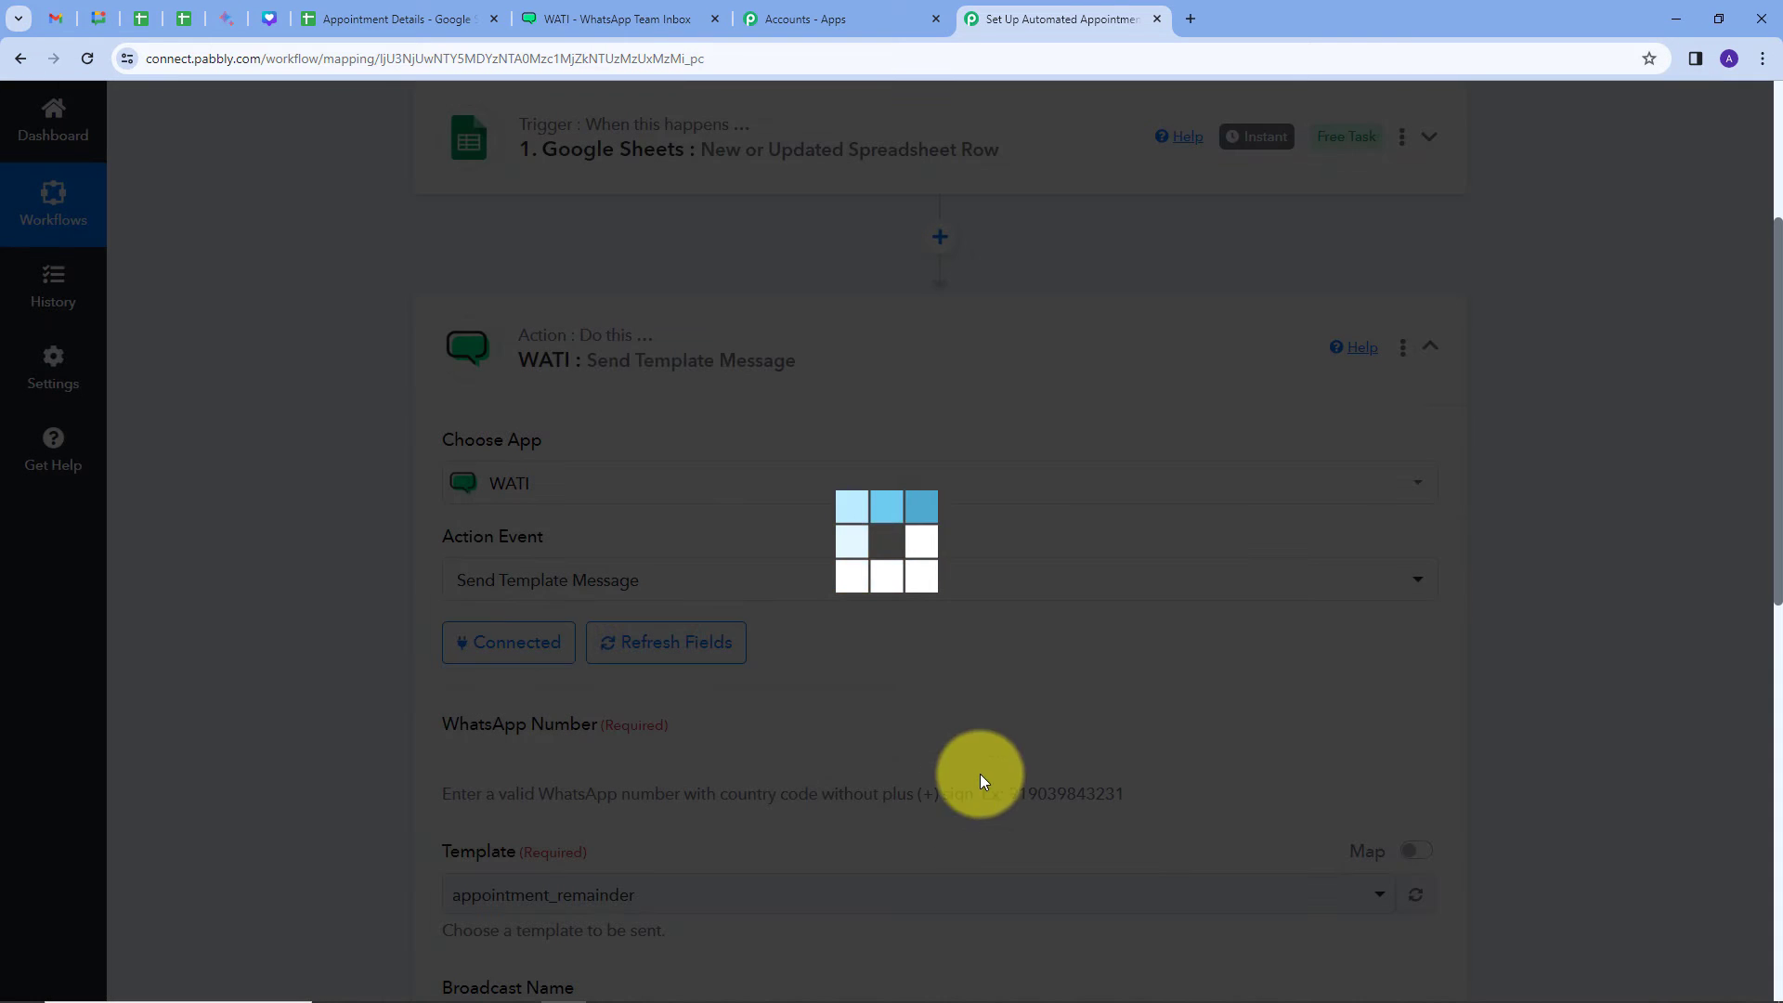
# Step: Map the Google Sheets row's Phone Number into the WATI WhatsApp Number field
pyautogui.scroll(-2, 968, 656)
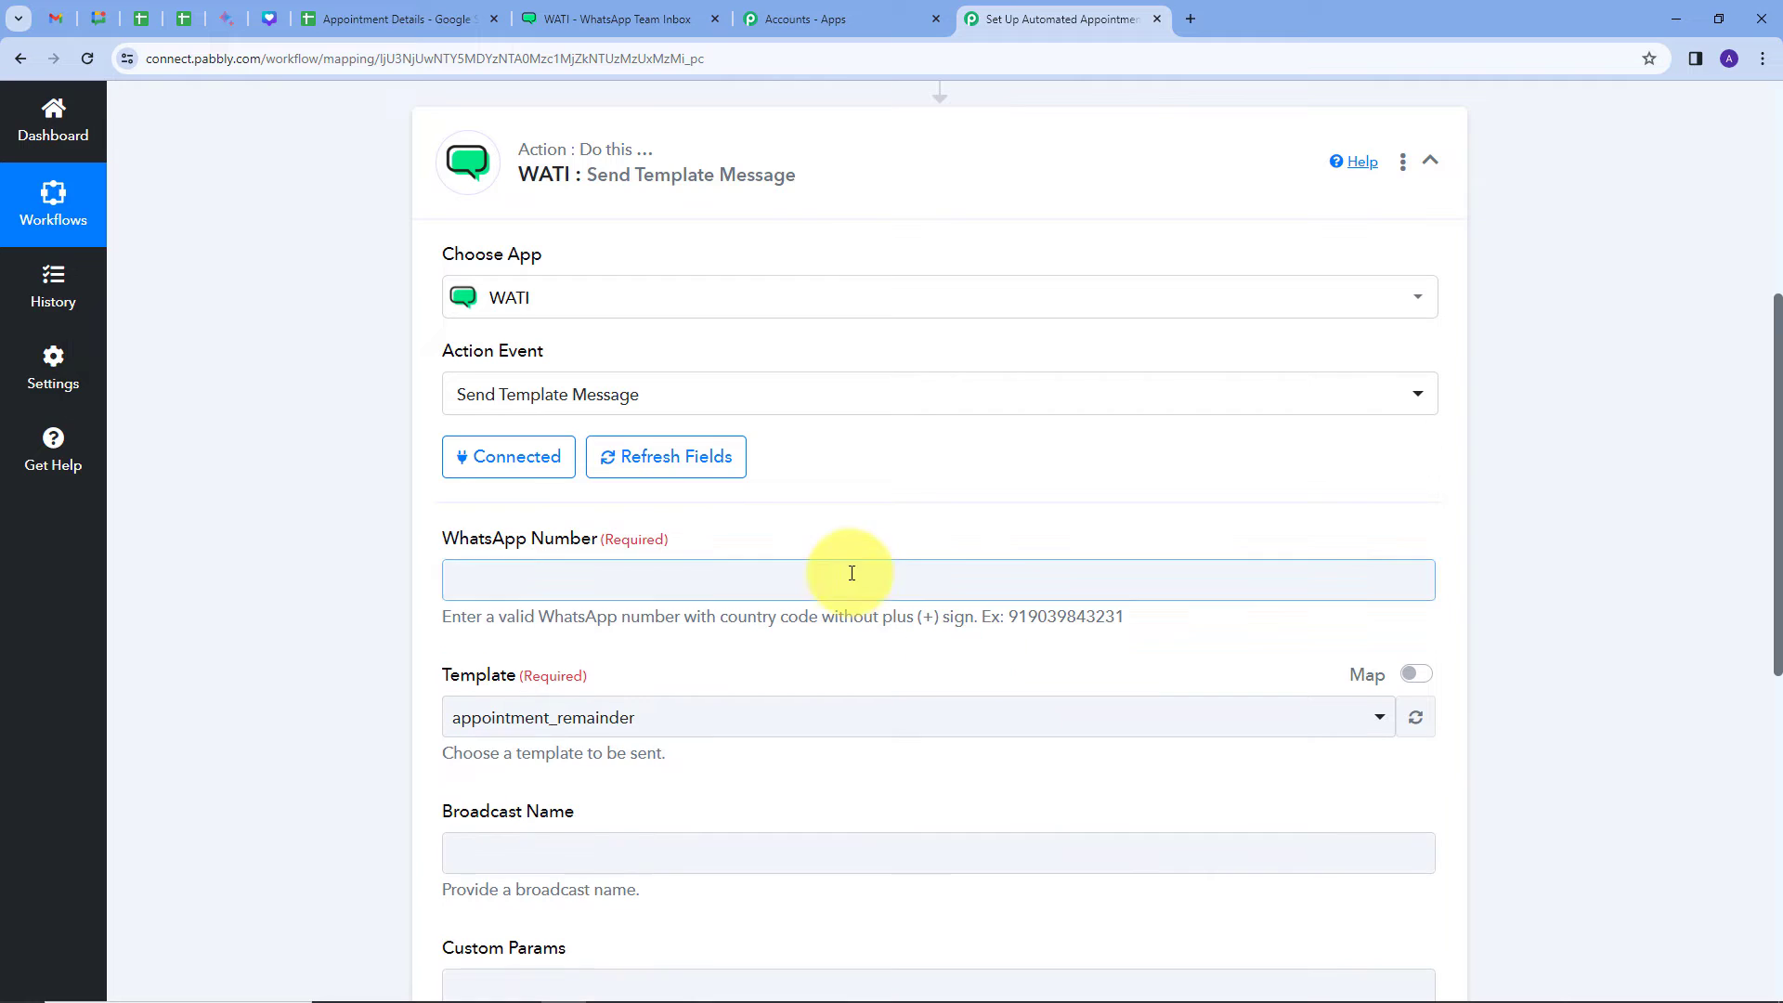
pyautogui.scroll(-2, 880, 517)
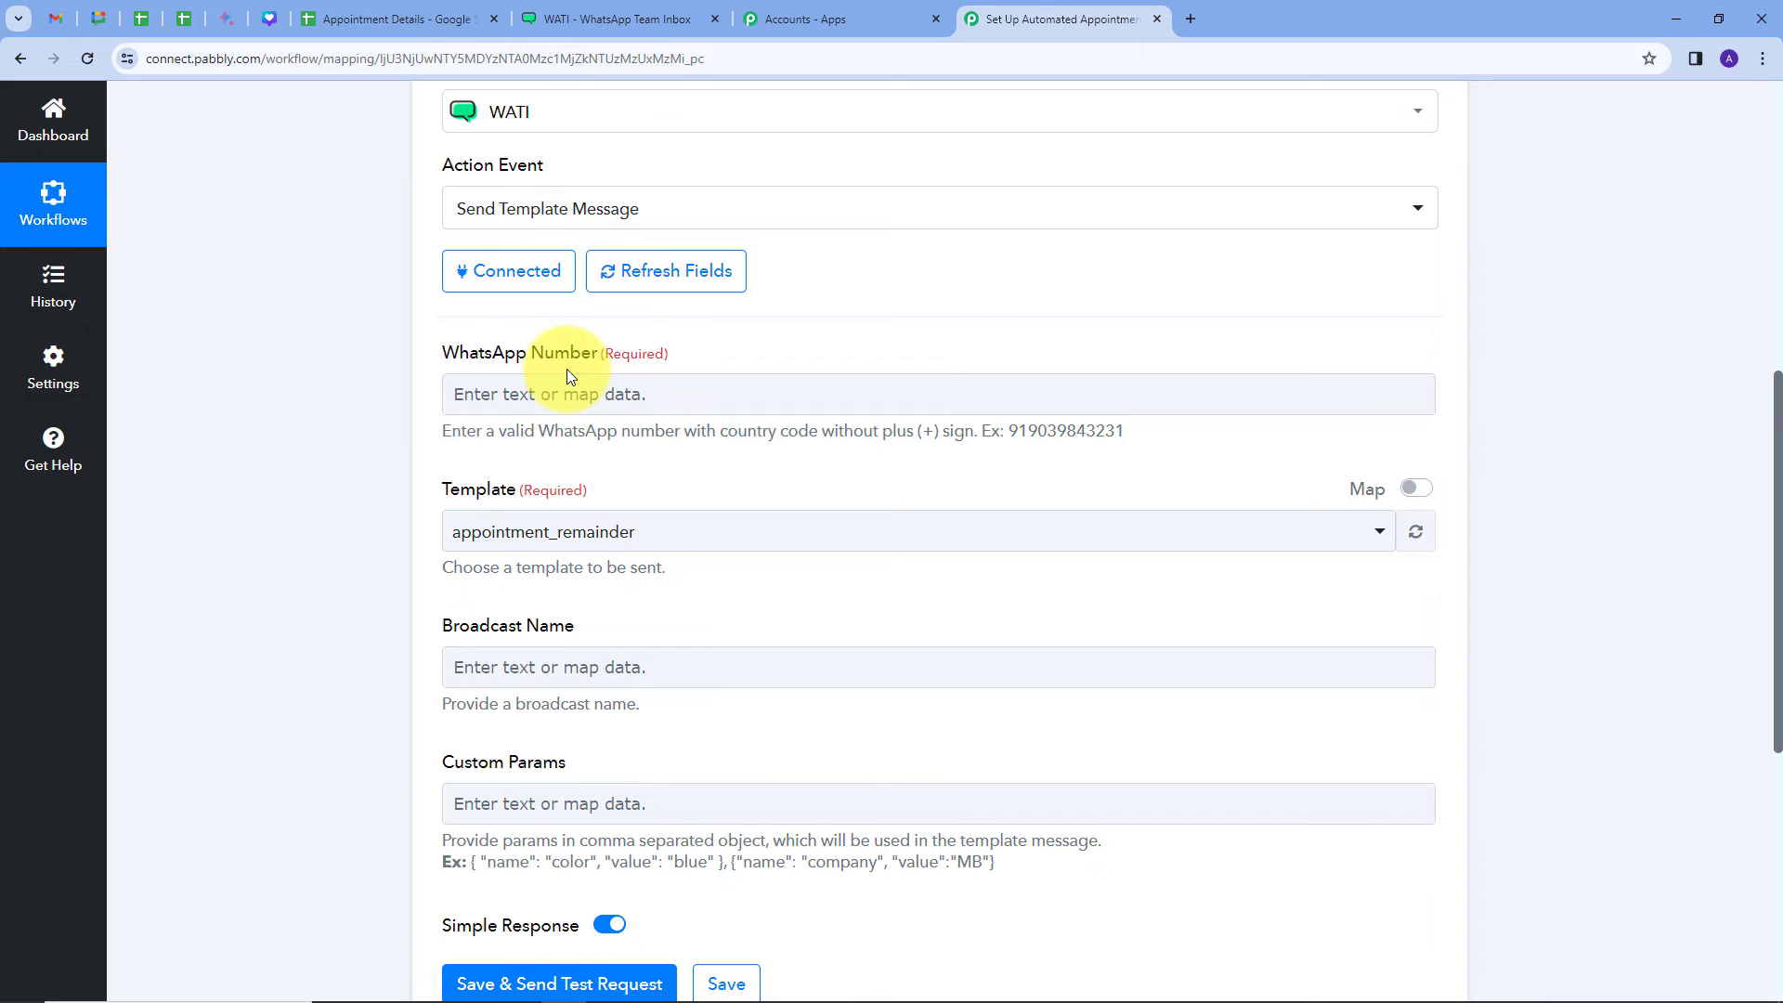
pyautogui.click(569, 392)
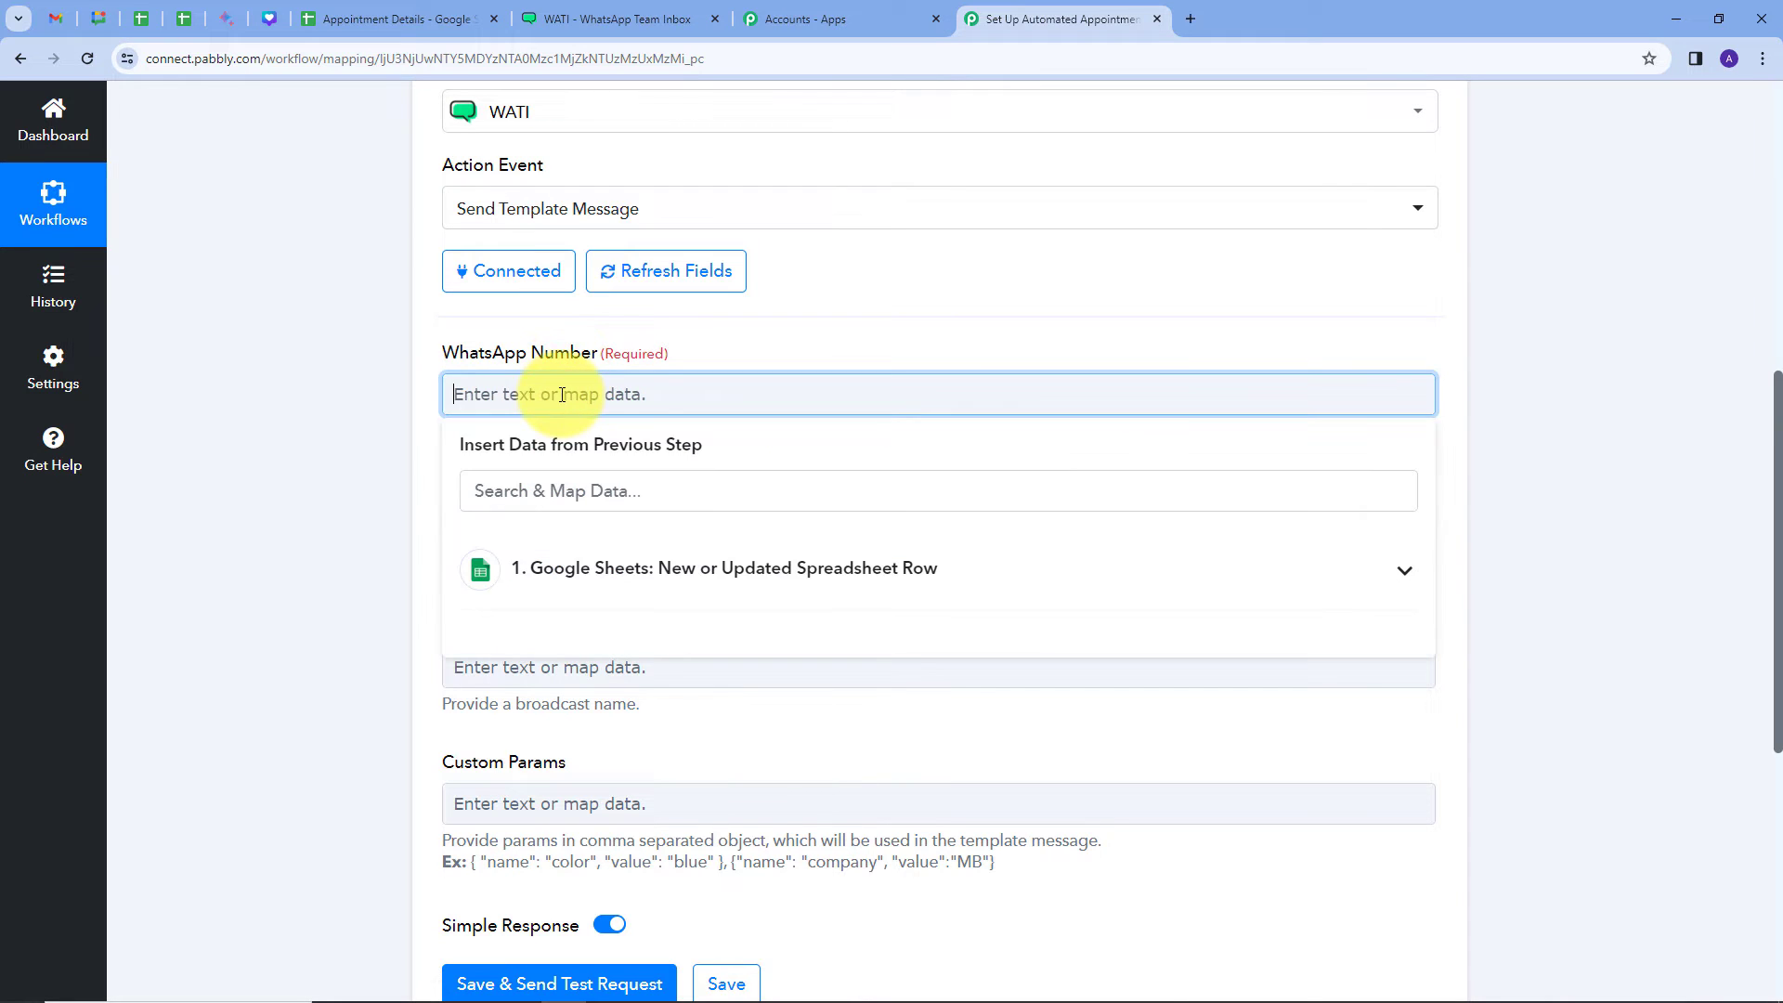
pyautogui.click(865, 576)
pyautogui.scroll(-2, 864, 569)
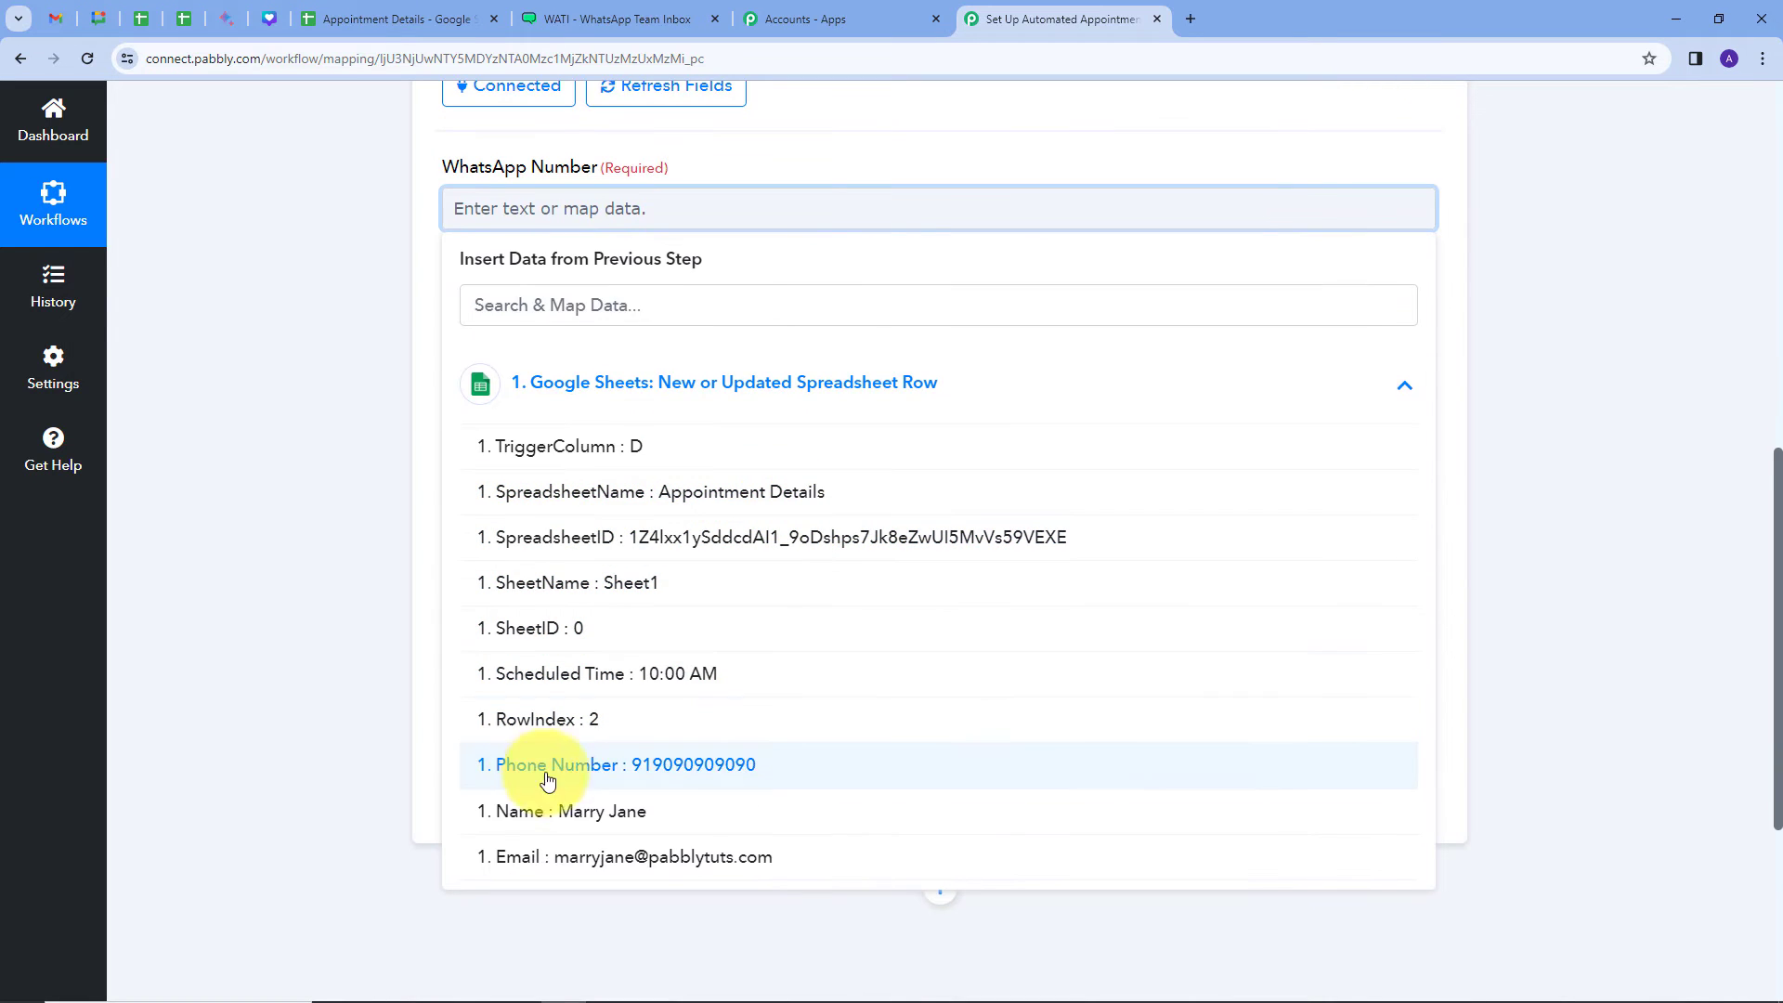
pyautogui.click(692, 778)
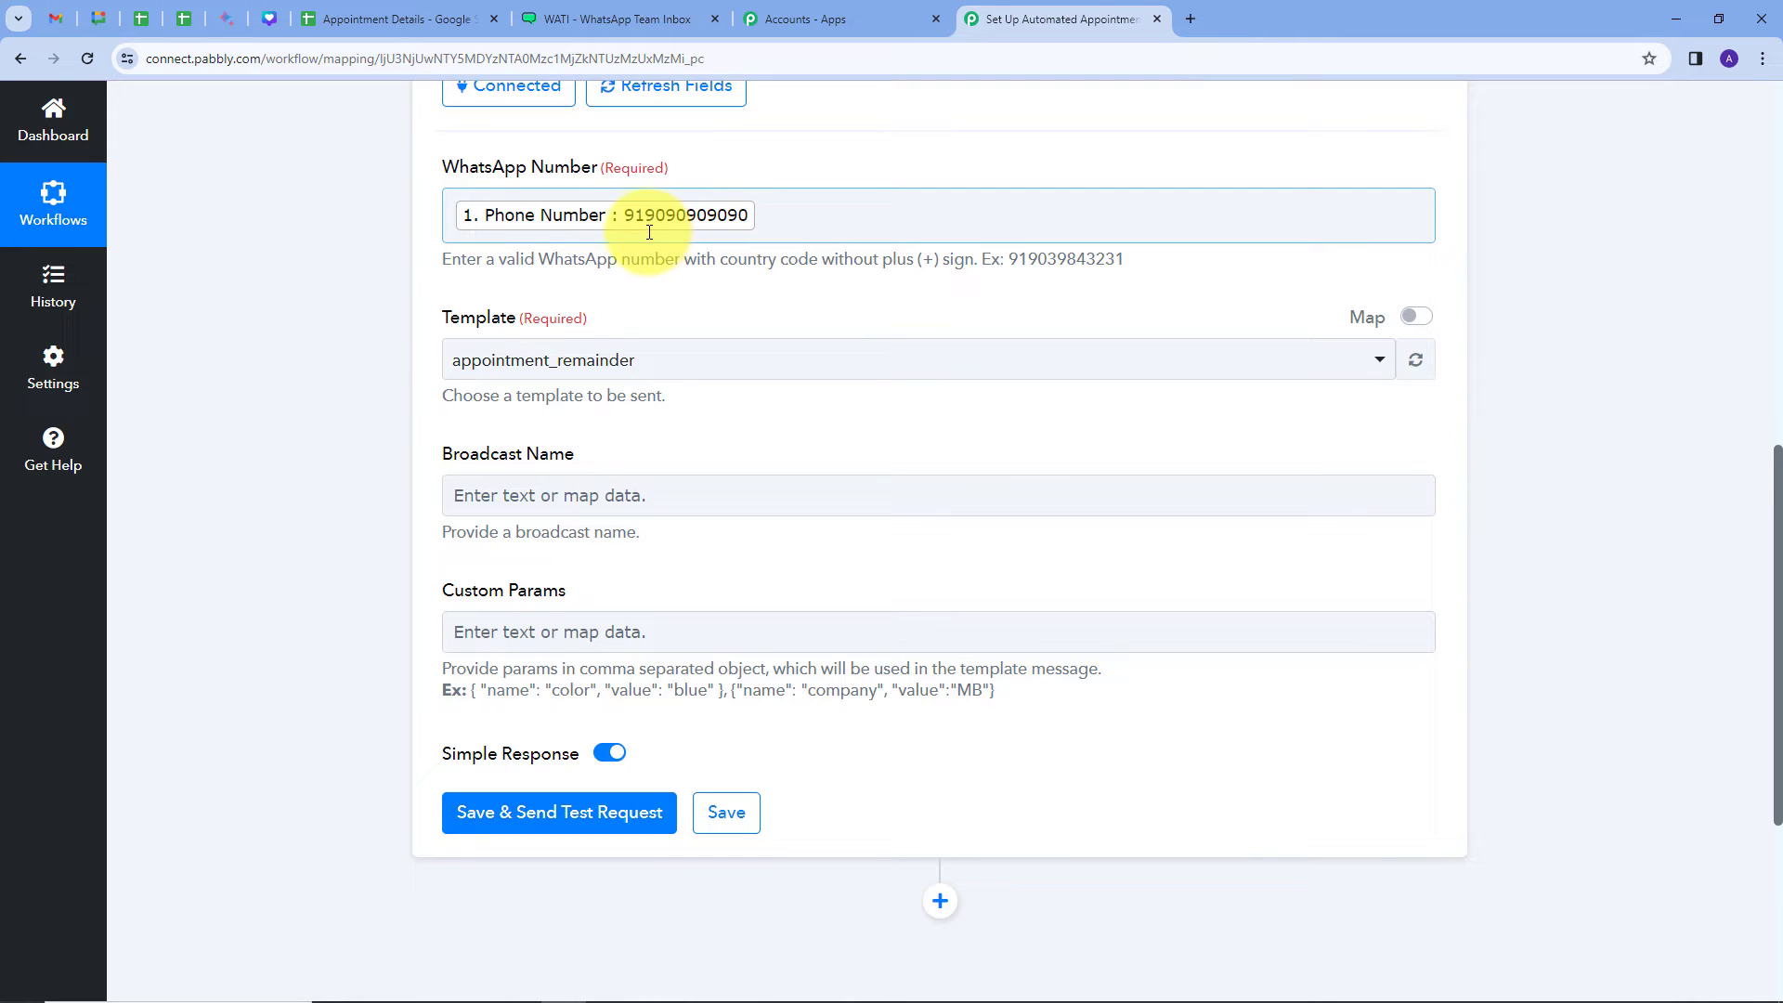
pyautogui.scroll(-1, 767, 244)
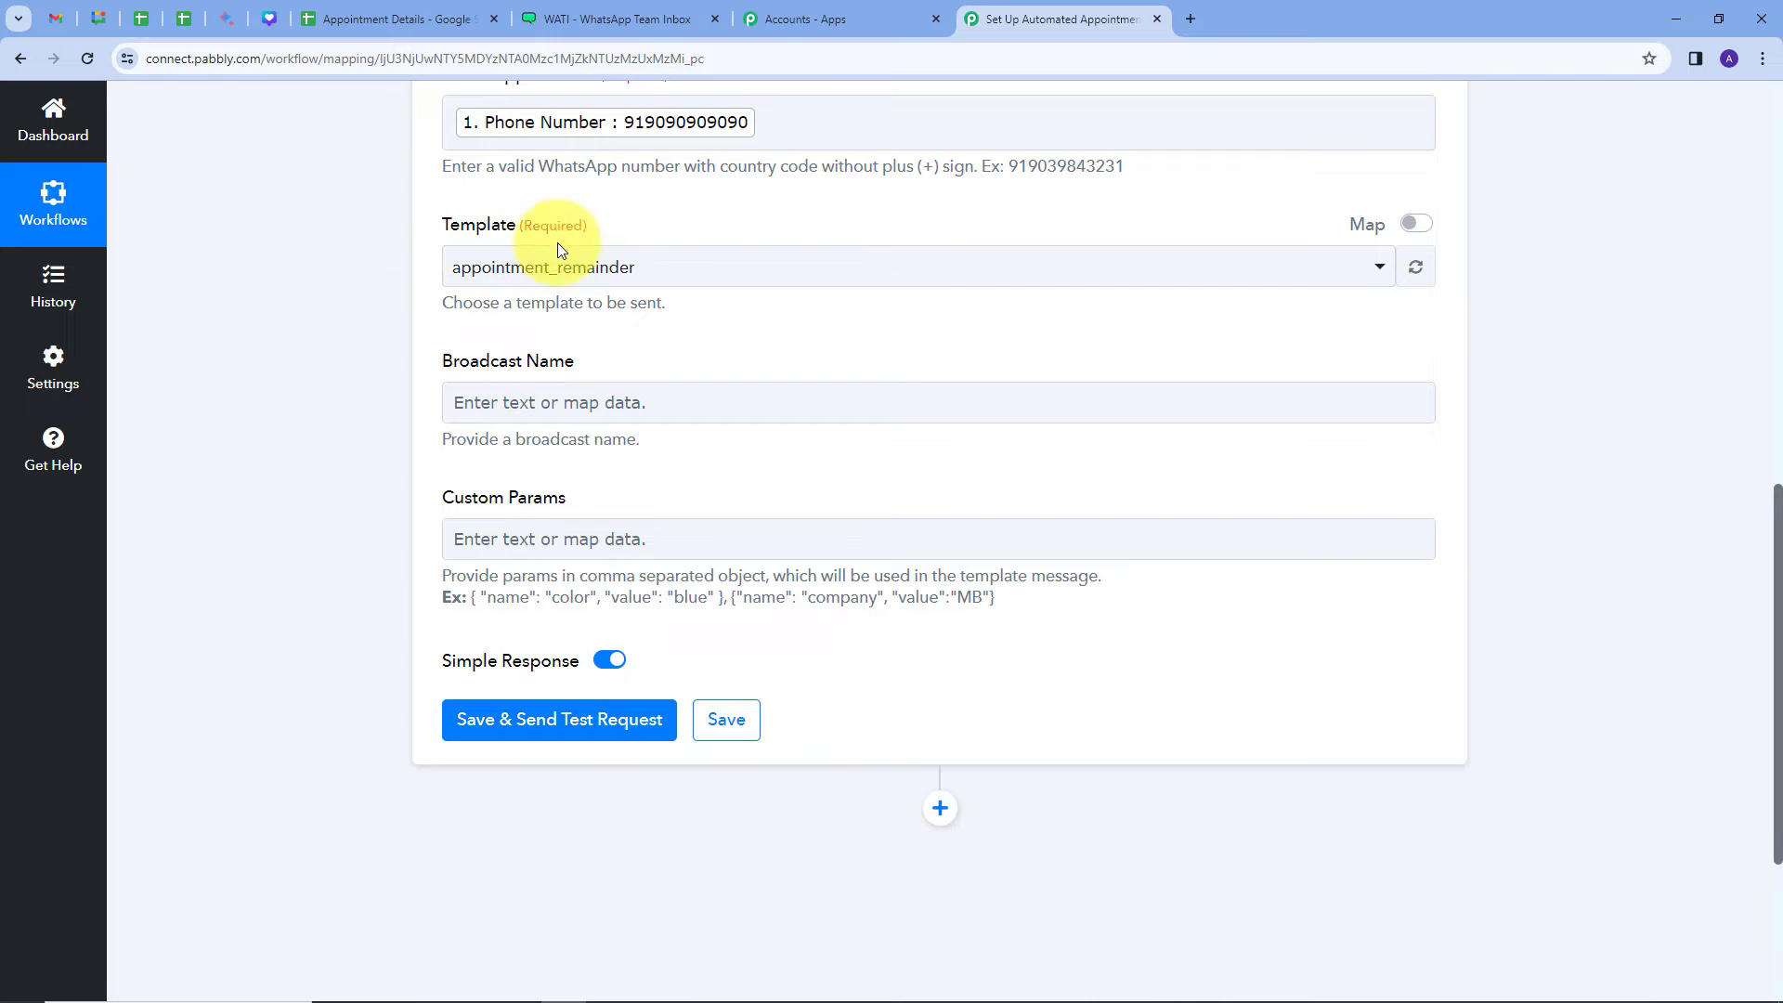
pyautogui.click(604, 11)
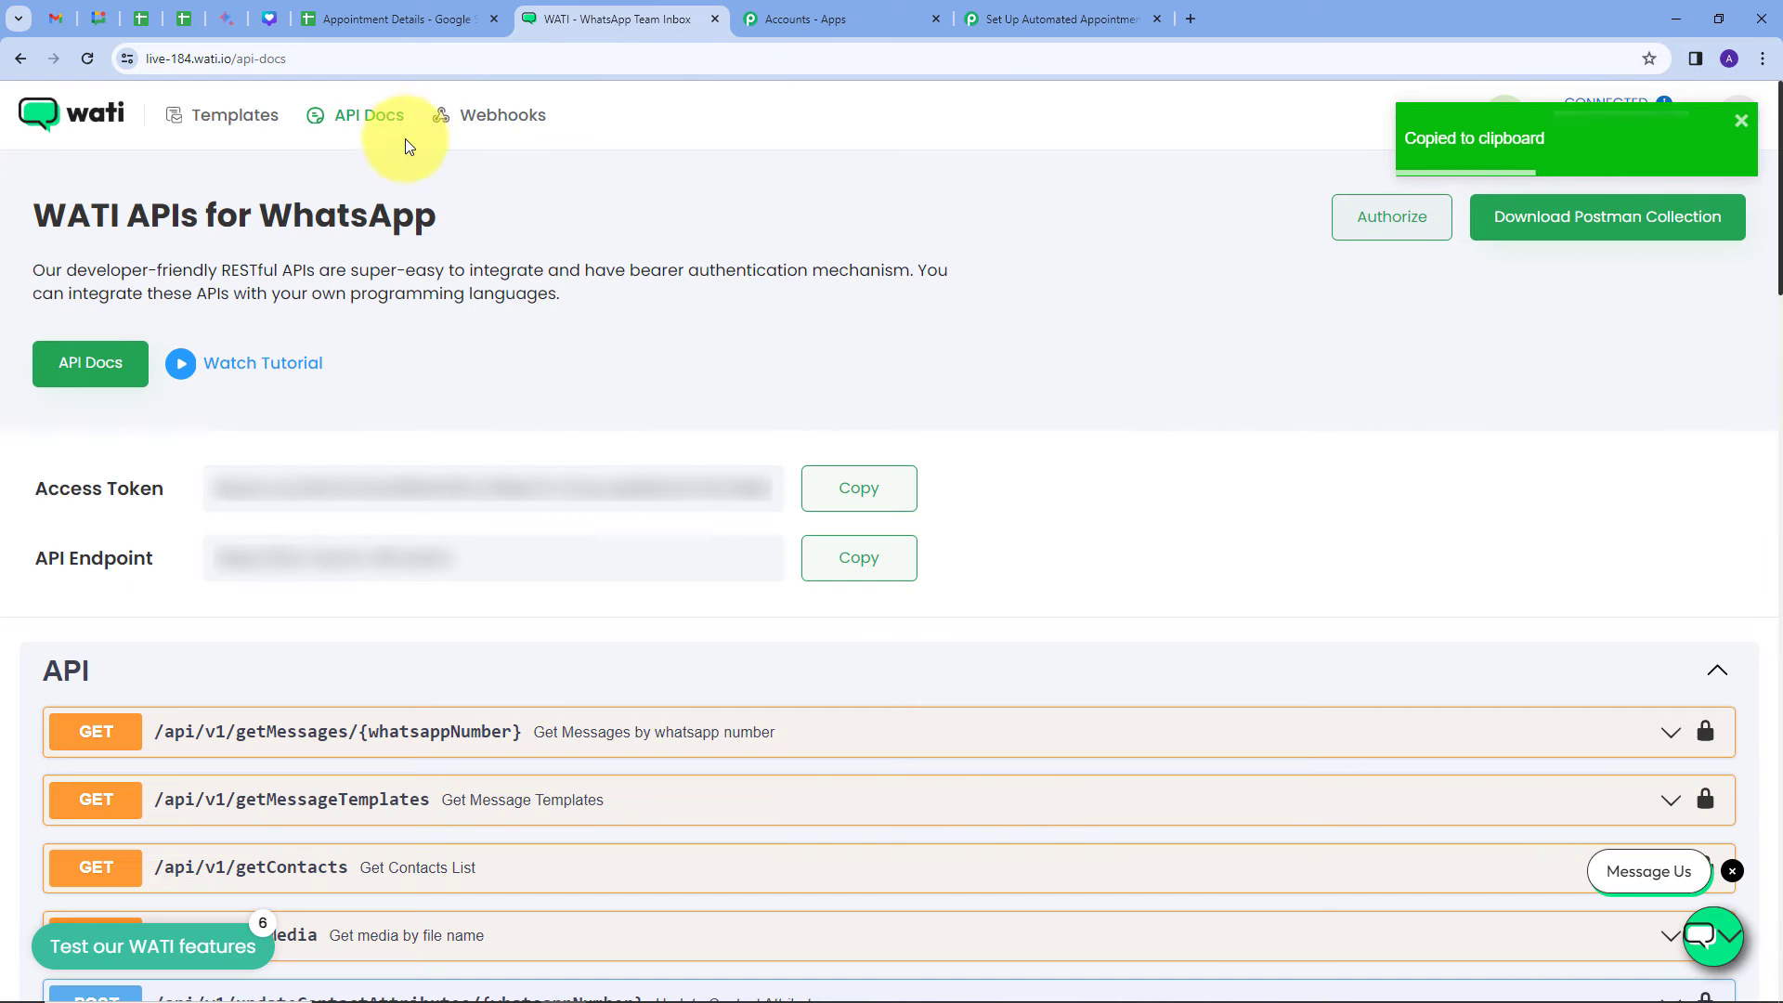
# Step: View the appointment_remainder template in WATI Templates, showing its {{name}} and {{time}} body
pyautogui.click(225, 135)
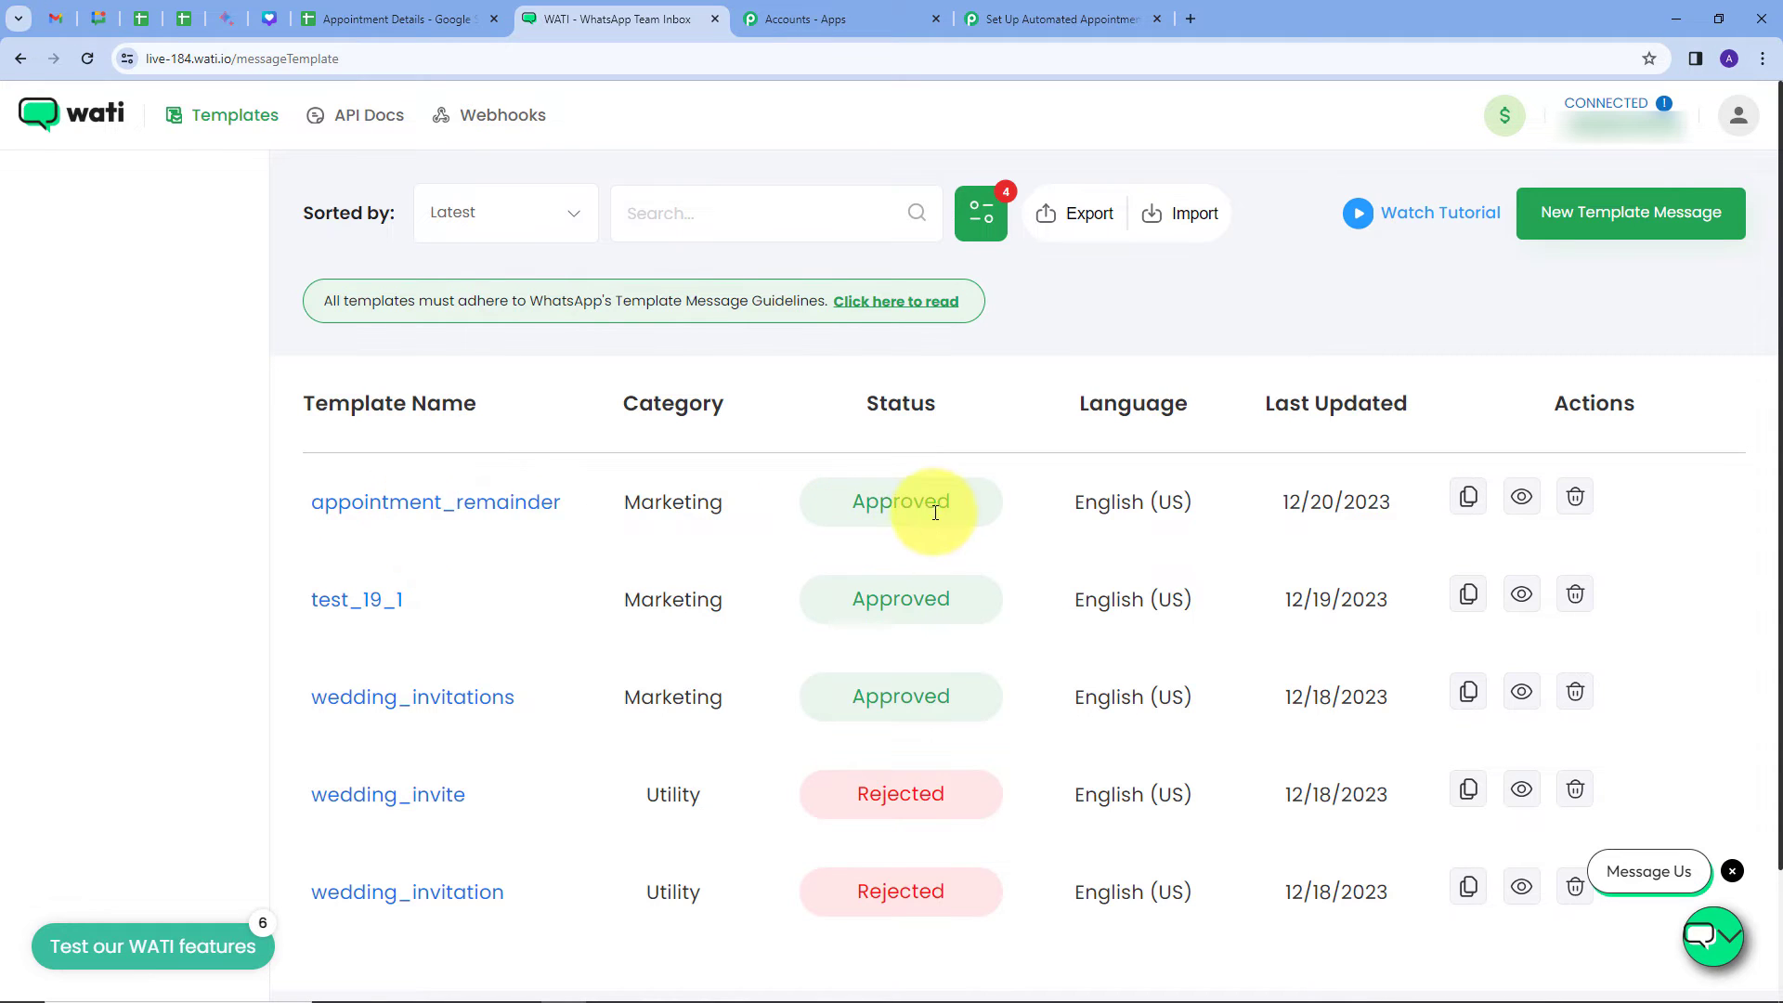
pyautogui.click(409, 511)
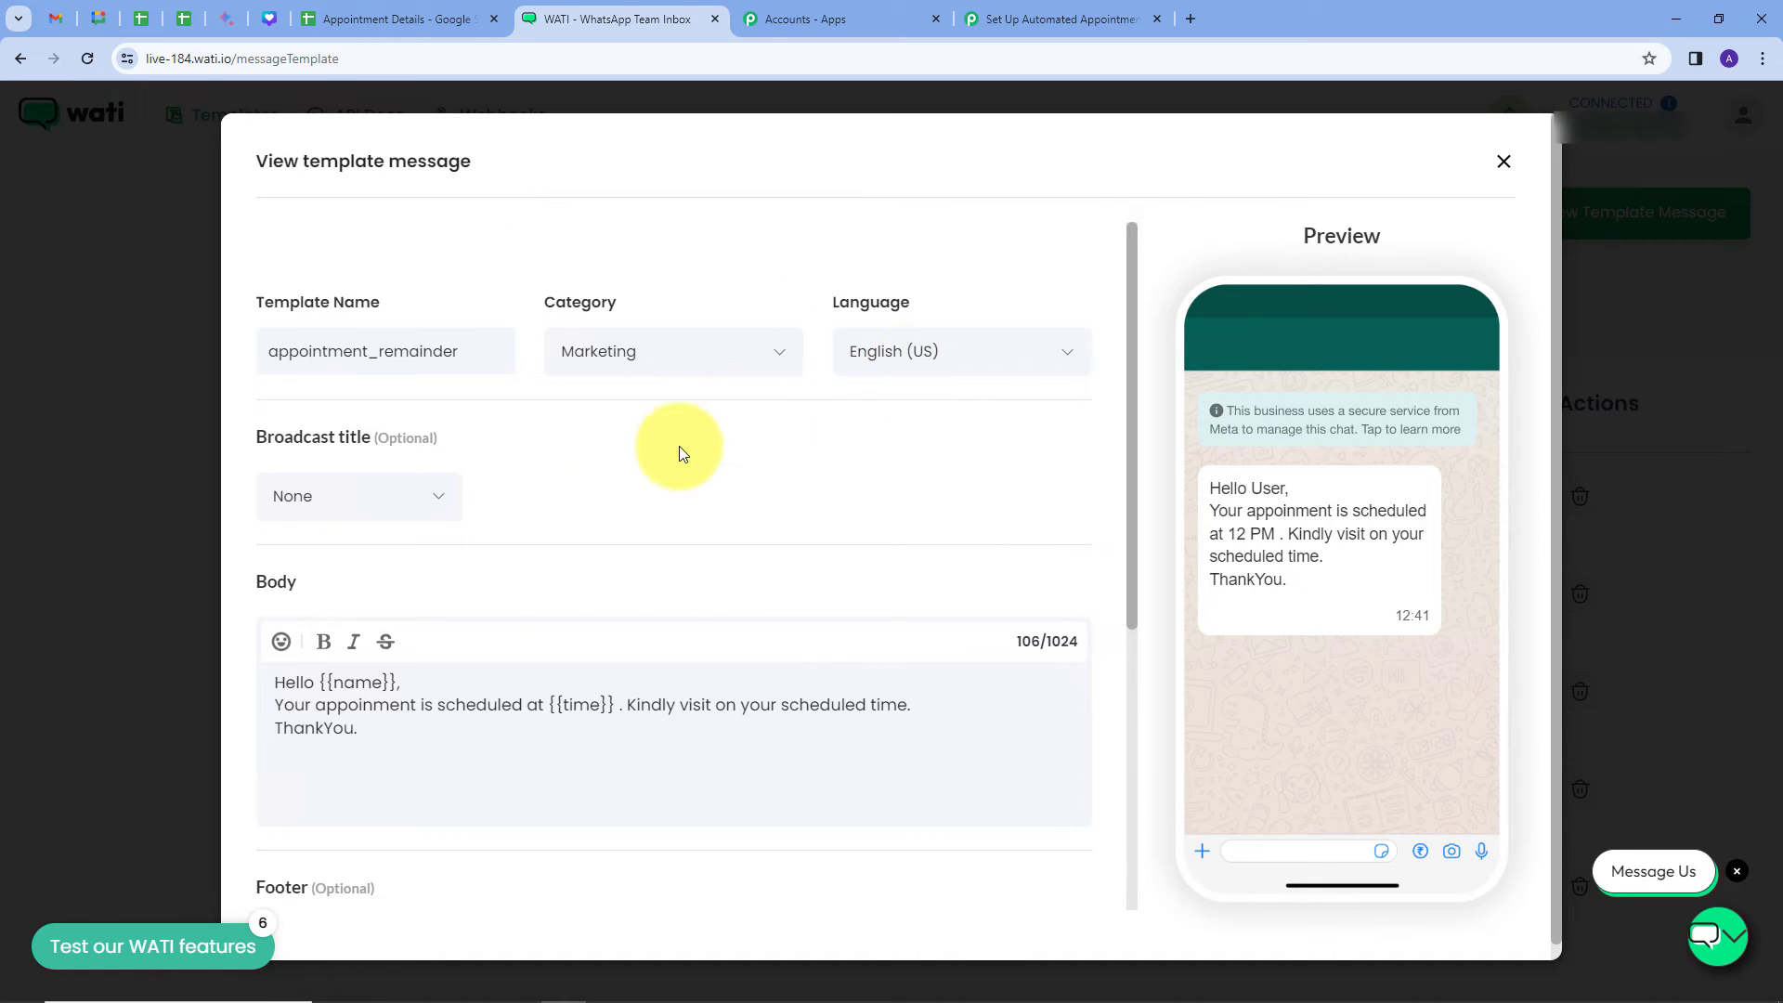
pyautogui.scroll(-2, 650, 427)
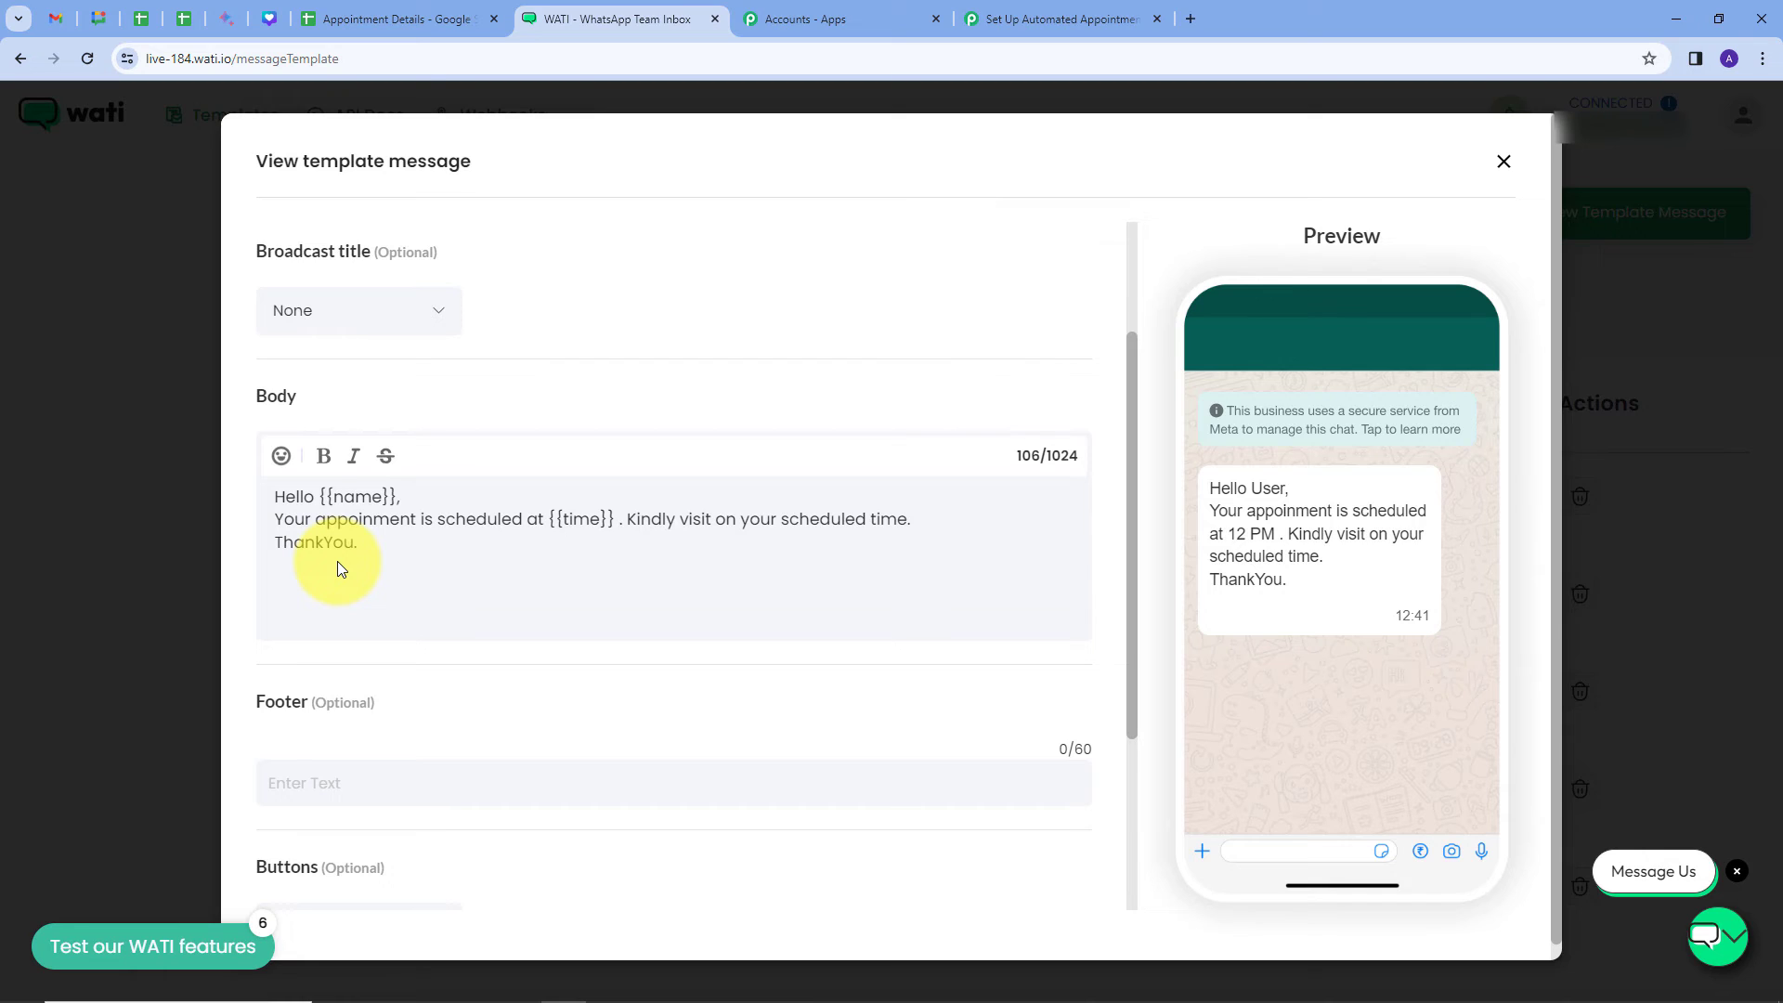
pyautogui.scroll(1, 399, 504)
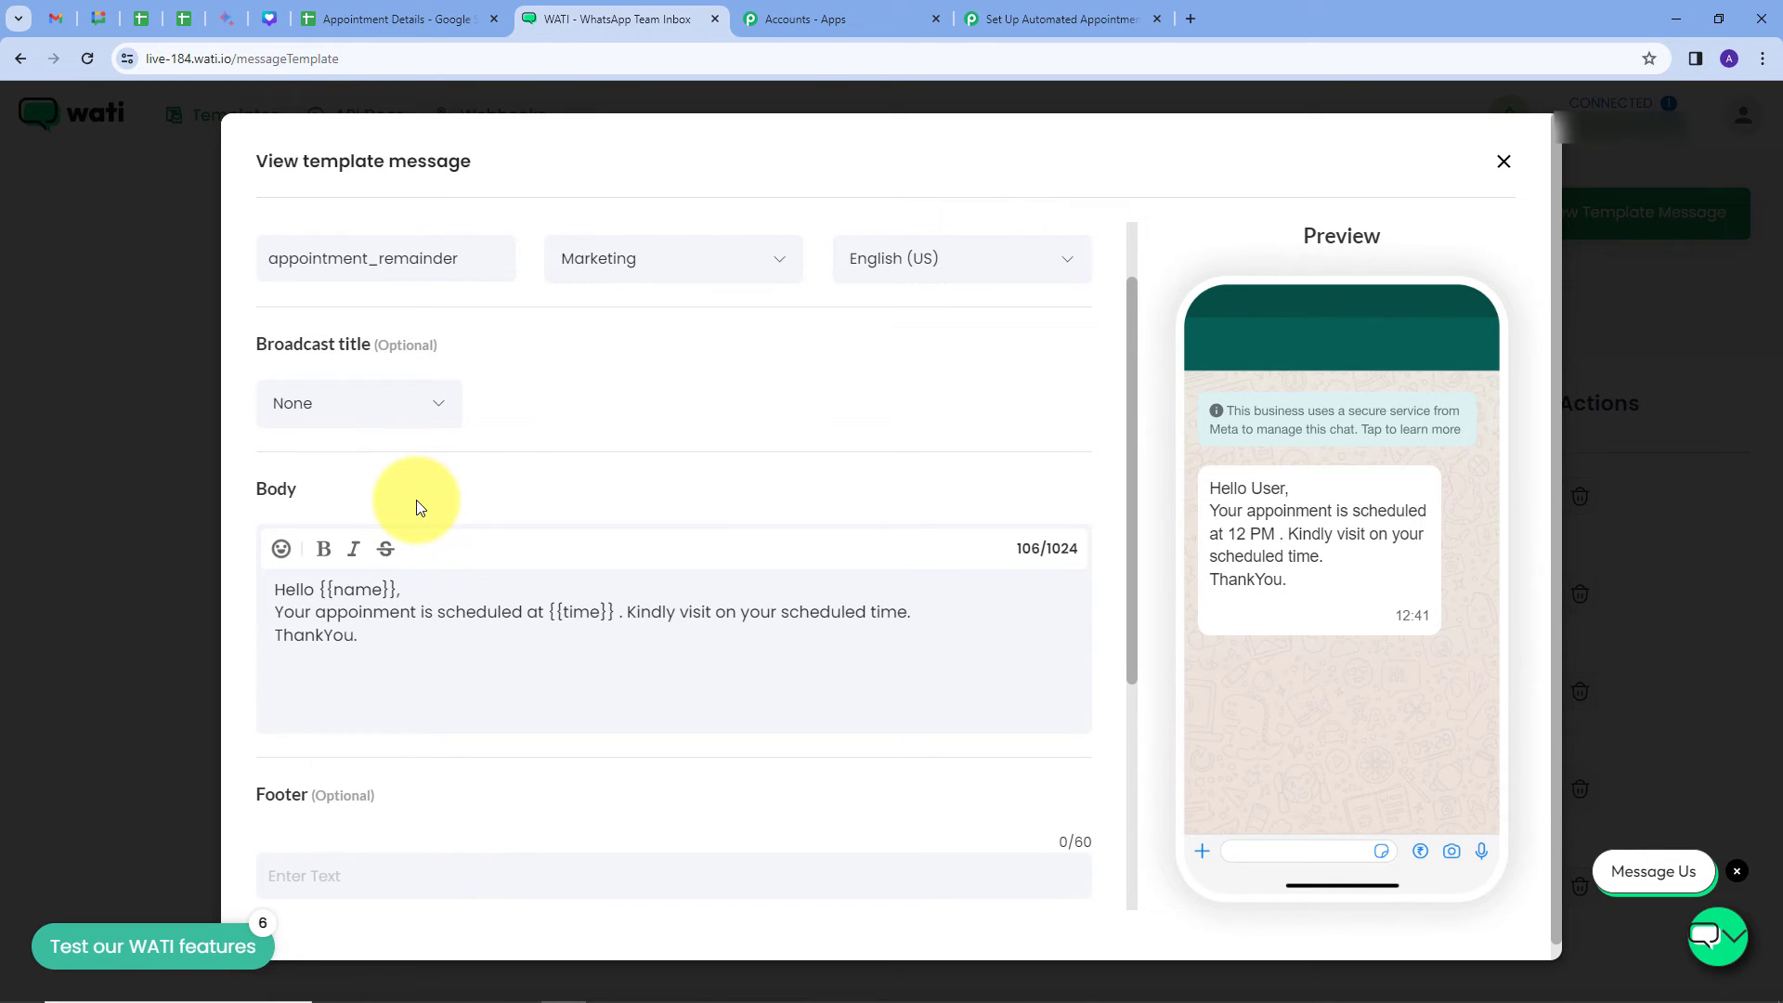
pyautogui.scroll(1, 416, 505)
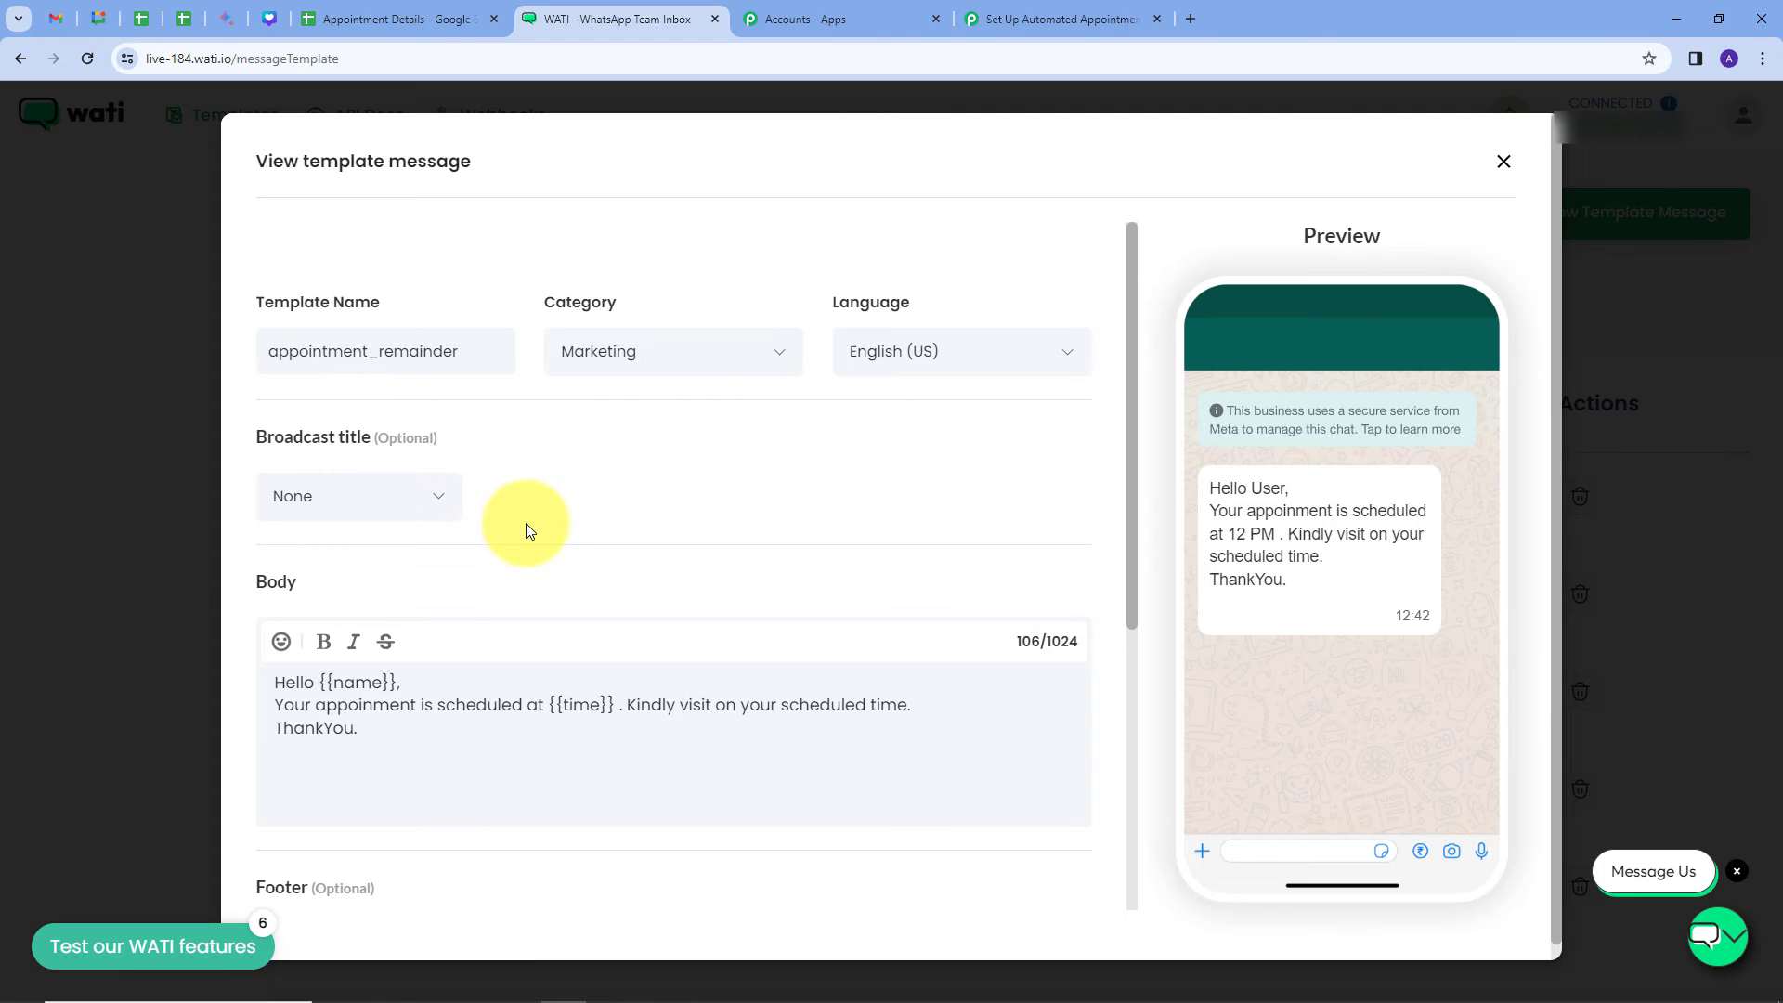
# Step: Reselect appointment_remainder in the WATI step's Template dropdown
pyautogui.click(1049, 15)
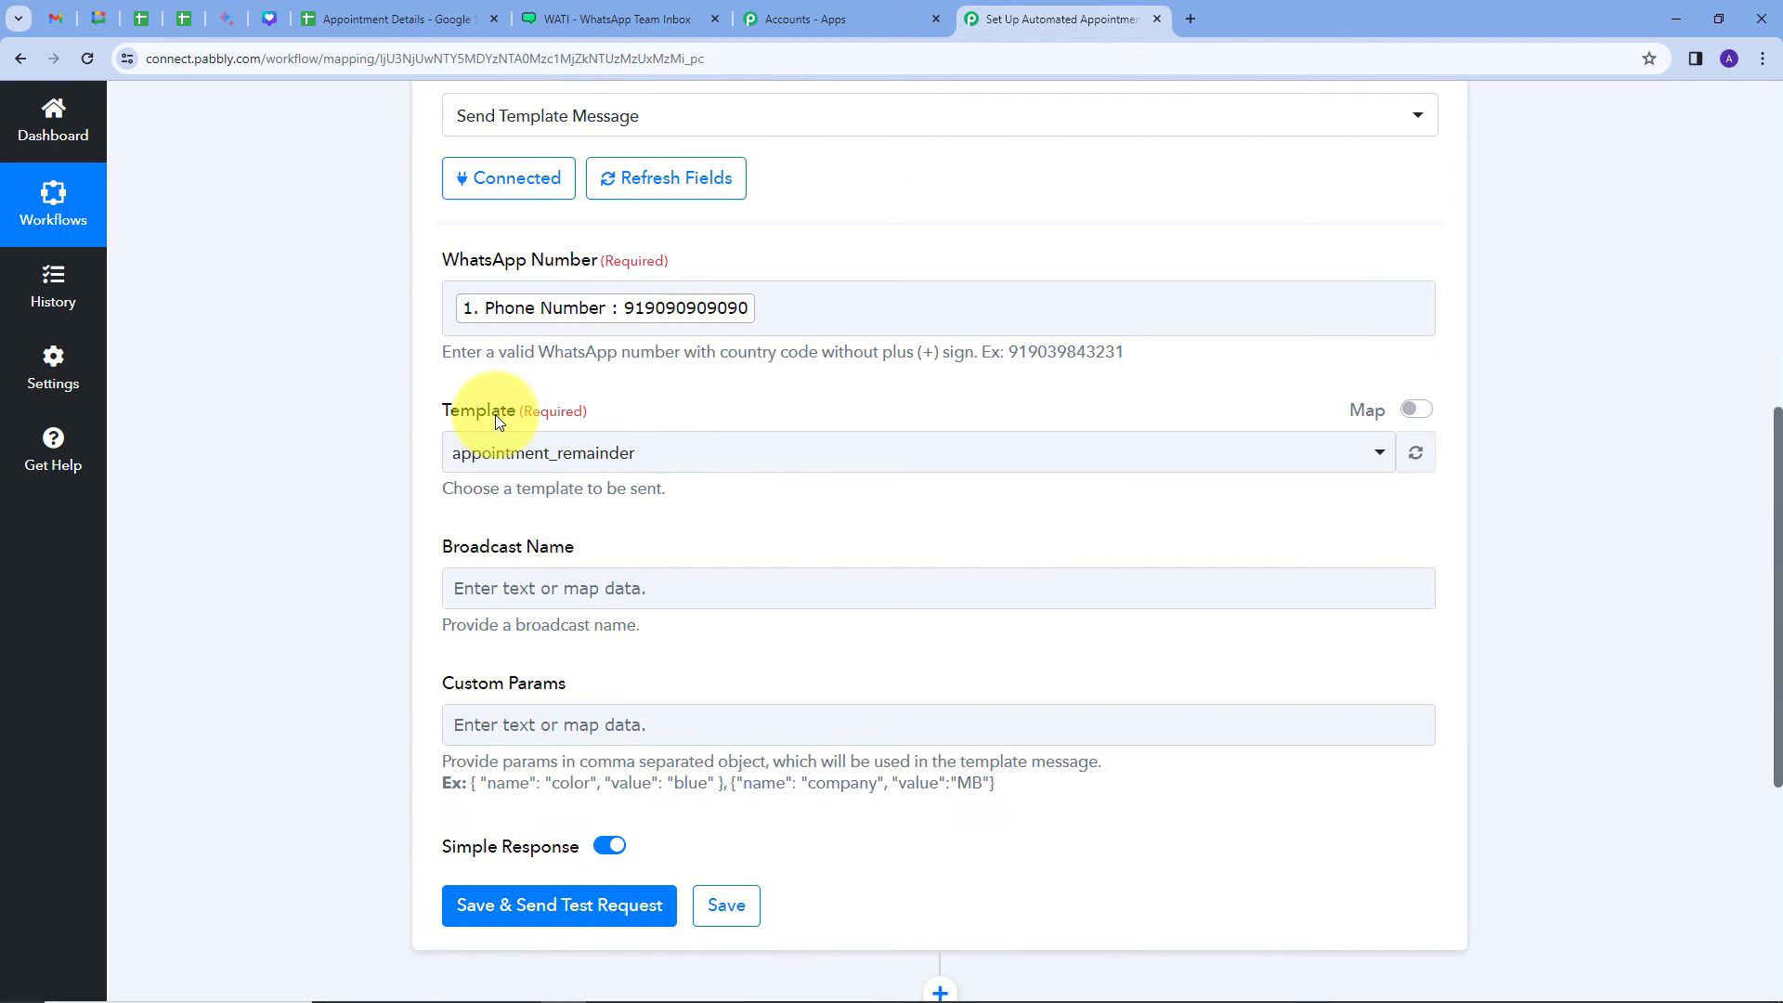
pyautogui.click(871, 455)
pyautogui.scroll(-2, 671, 581)
pyautogui.scroll(2, 670, 687)
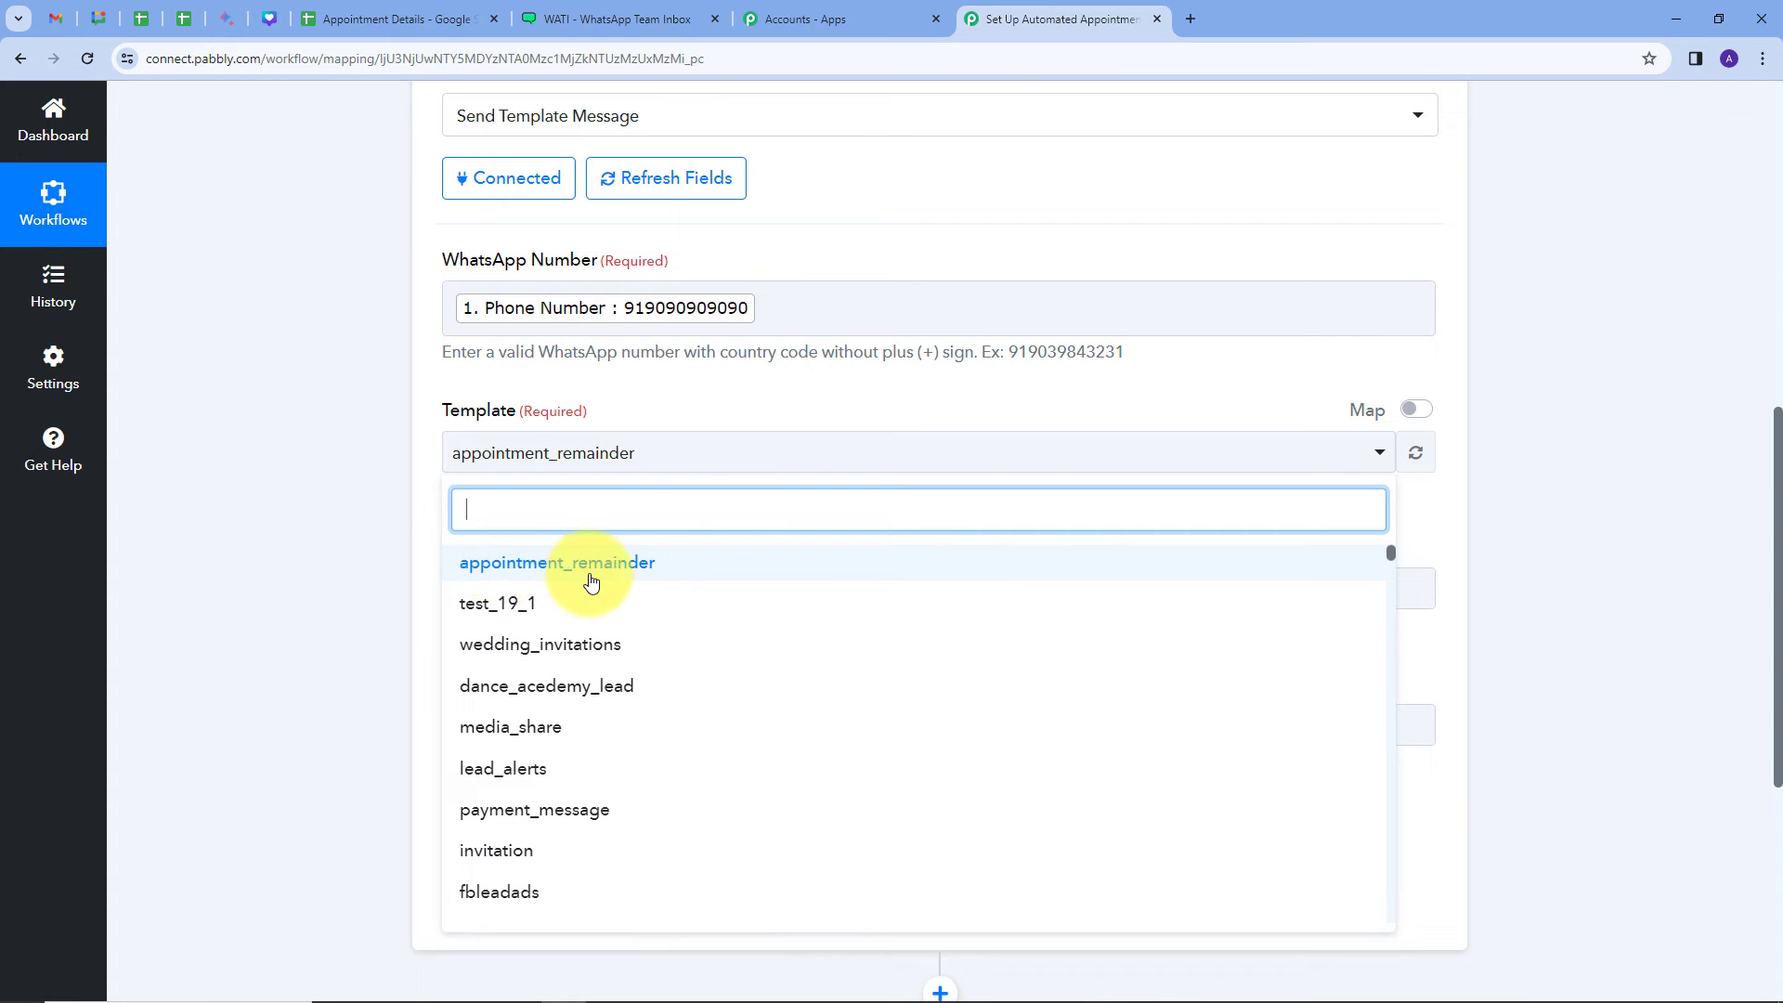
pyautogui.click(530, 571)
pyautogui.scroll(-1, 667, 392)
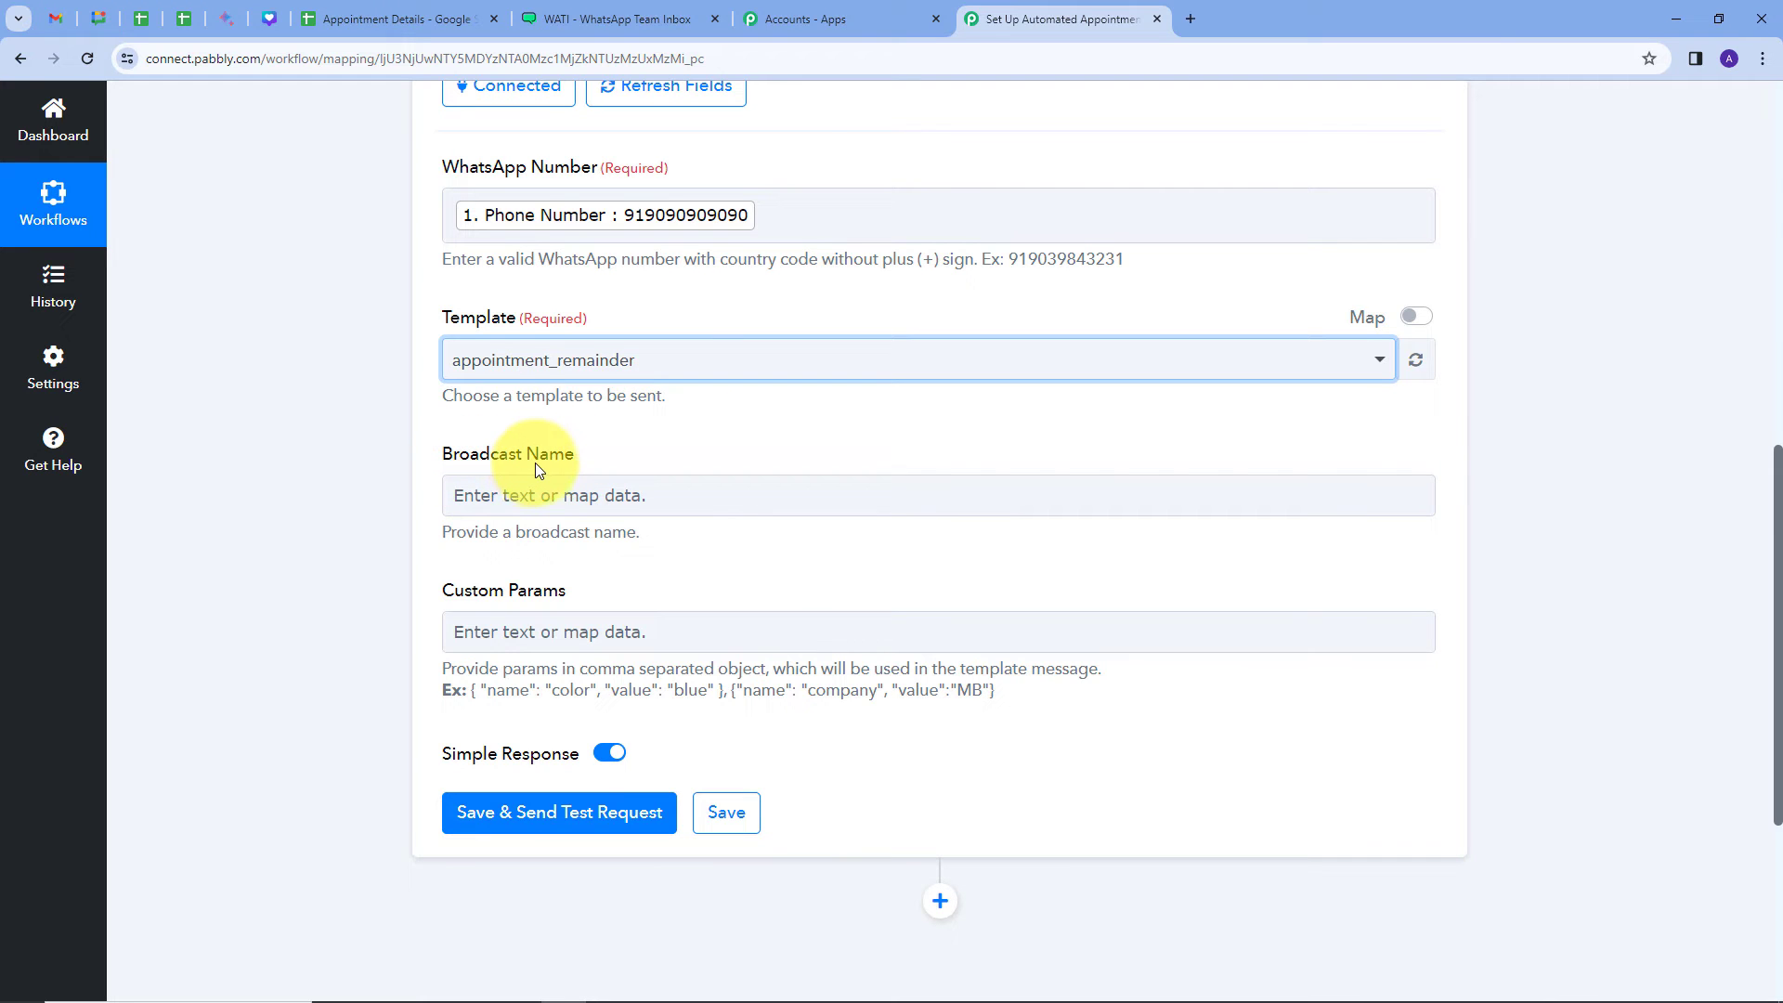
pyautogui.click(588, 17)
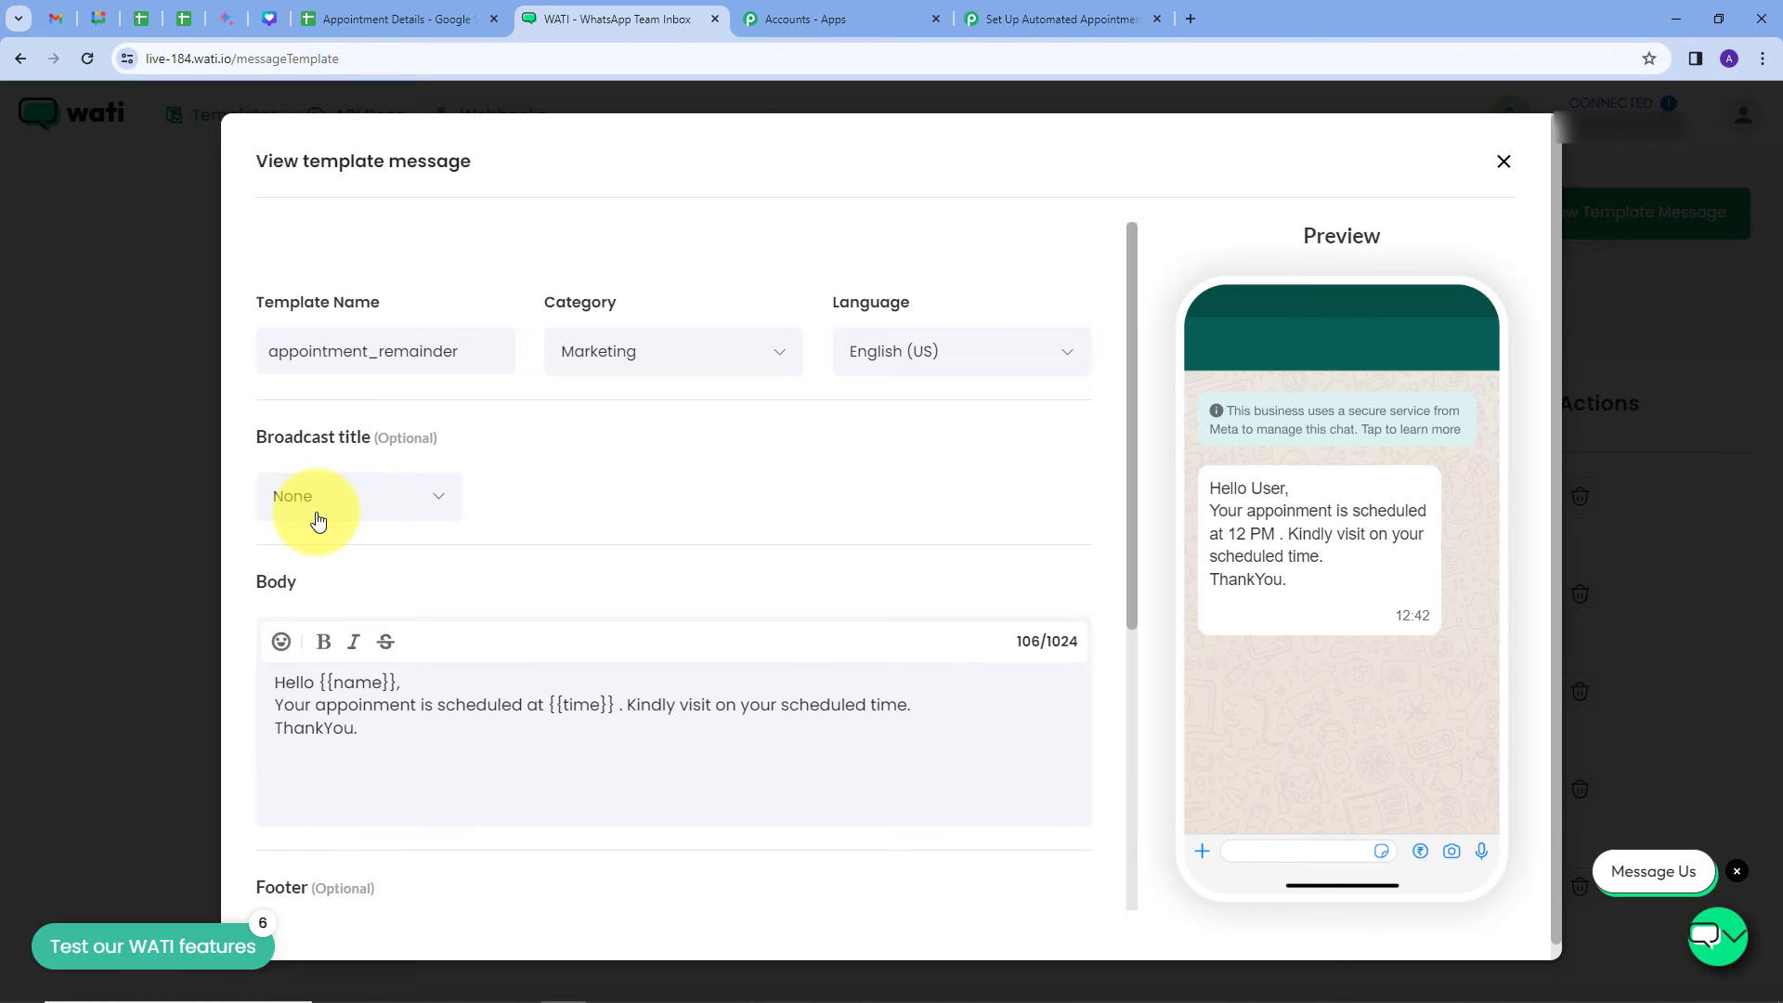
pyautogui.click(1014, 17)
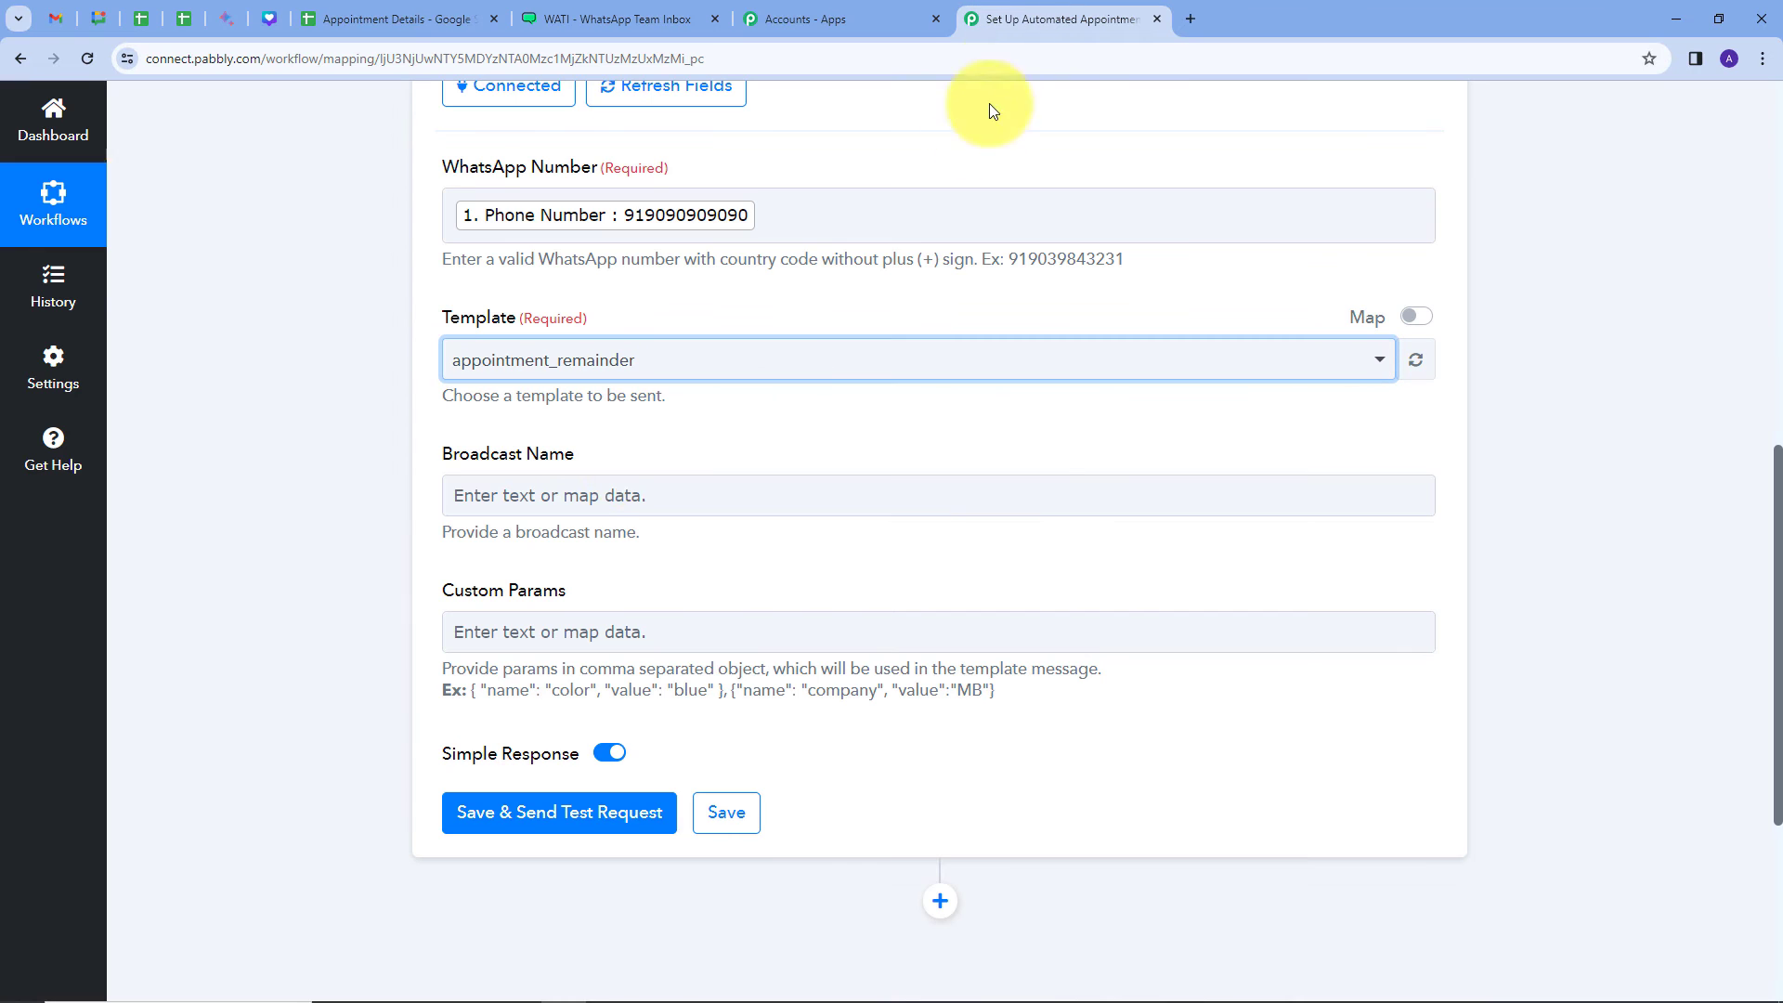
# Step: Set the Broadcast Name to None
pyautogui.click(597, 497)
pyautogui.write('No')
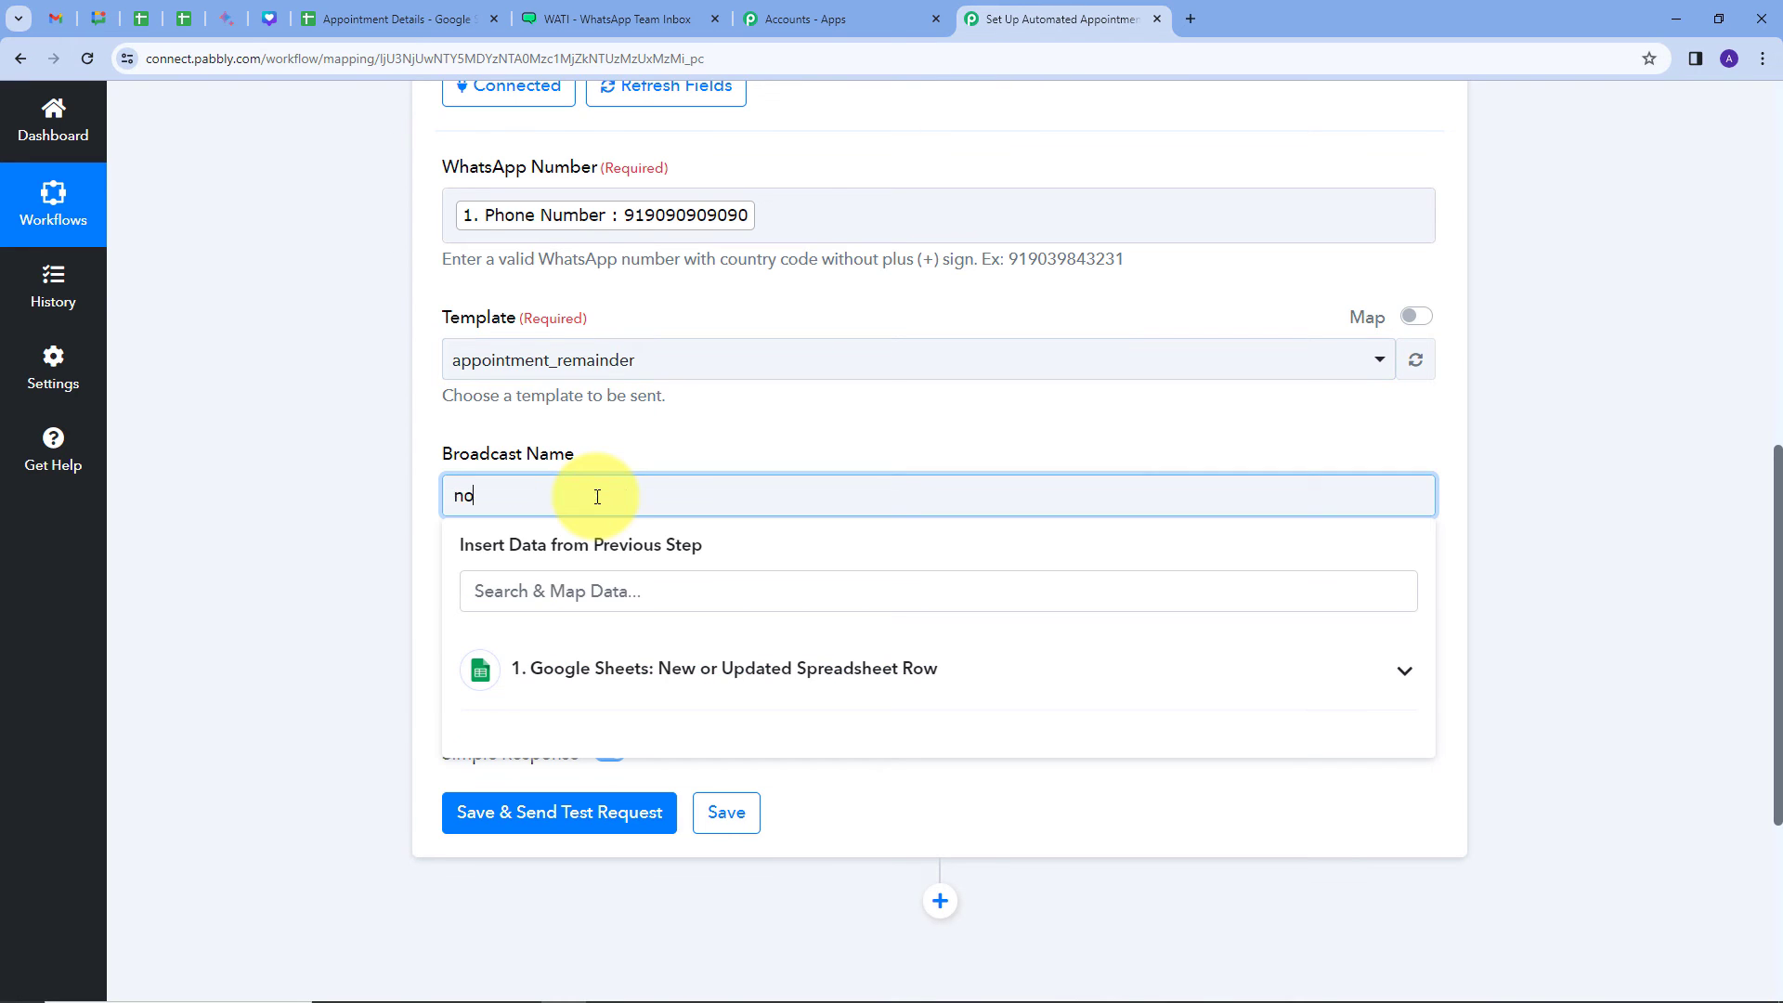
pyautogui.write('ne')
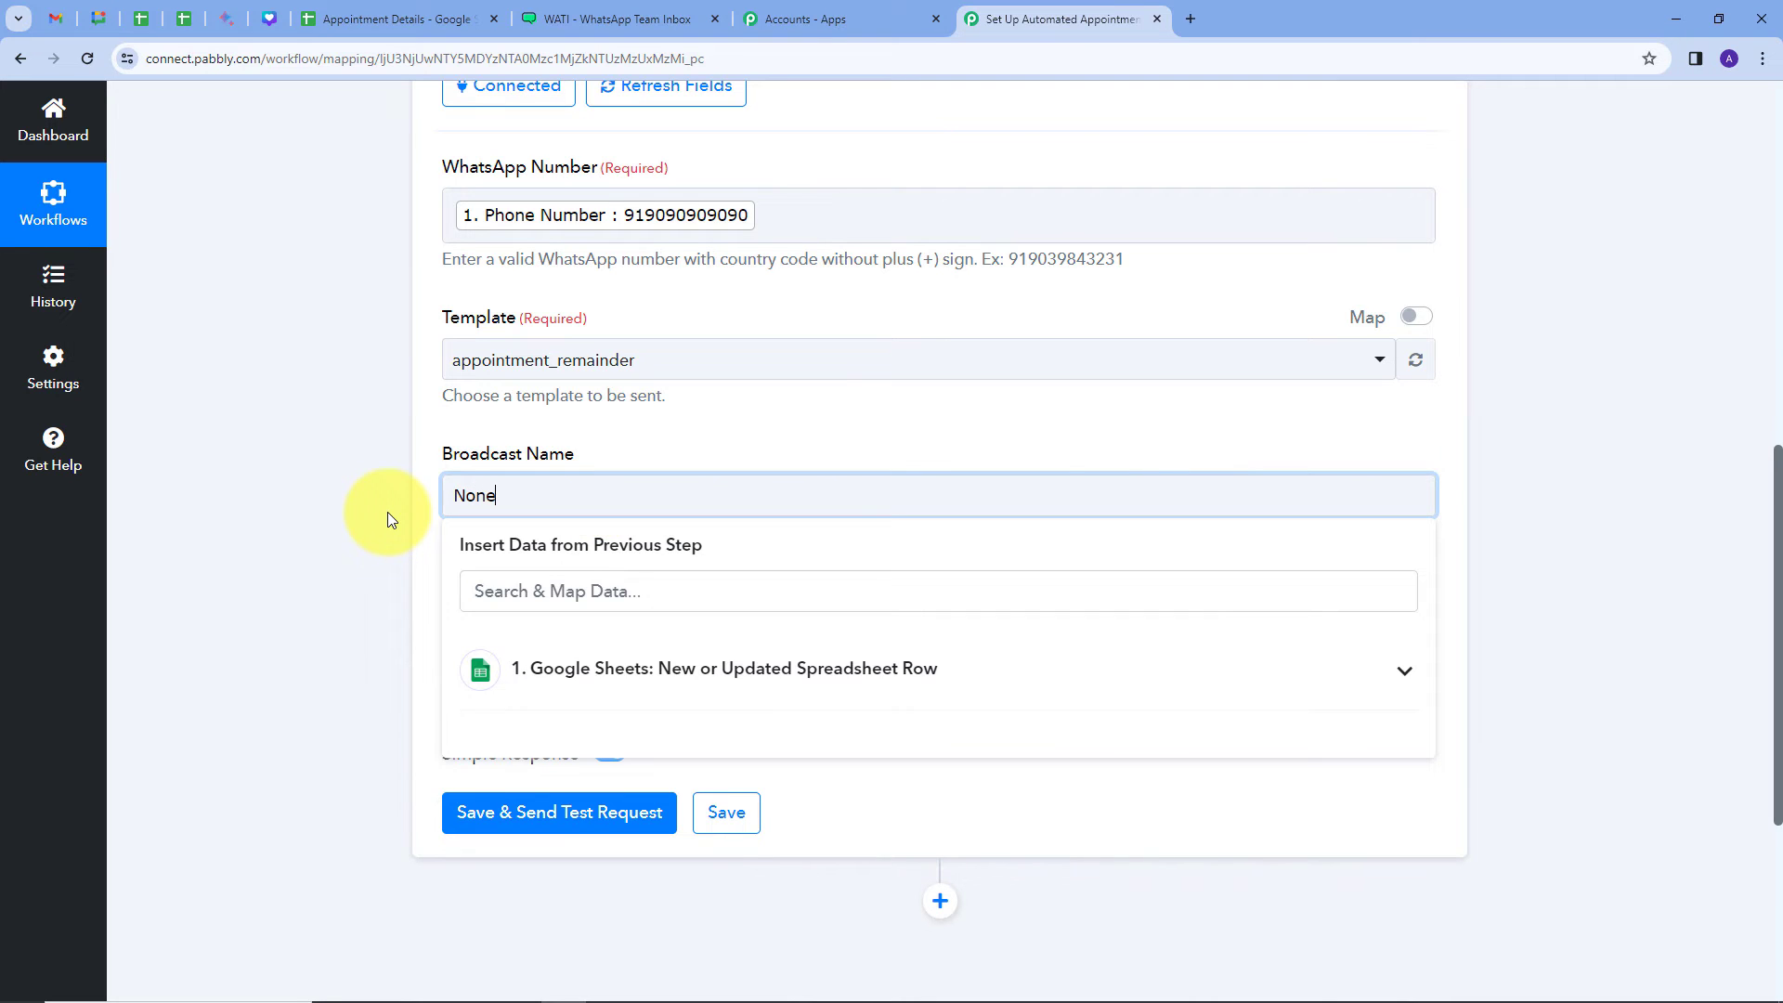
pyautogui.click(387, 512)
pyautogui.scroll(-1, 444, 509)
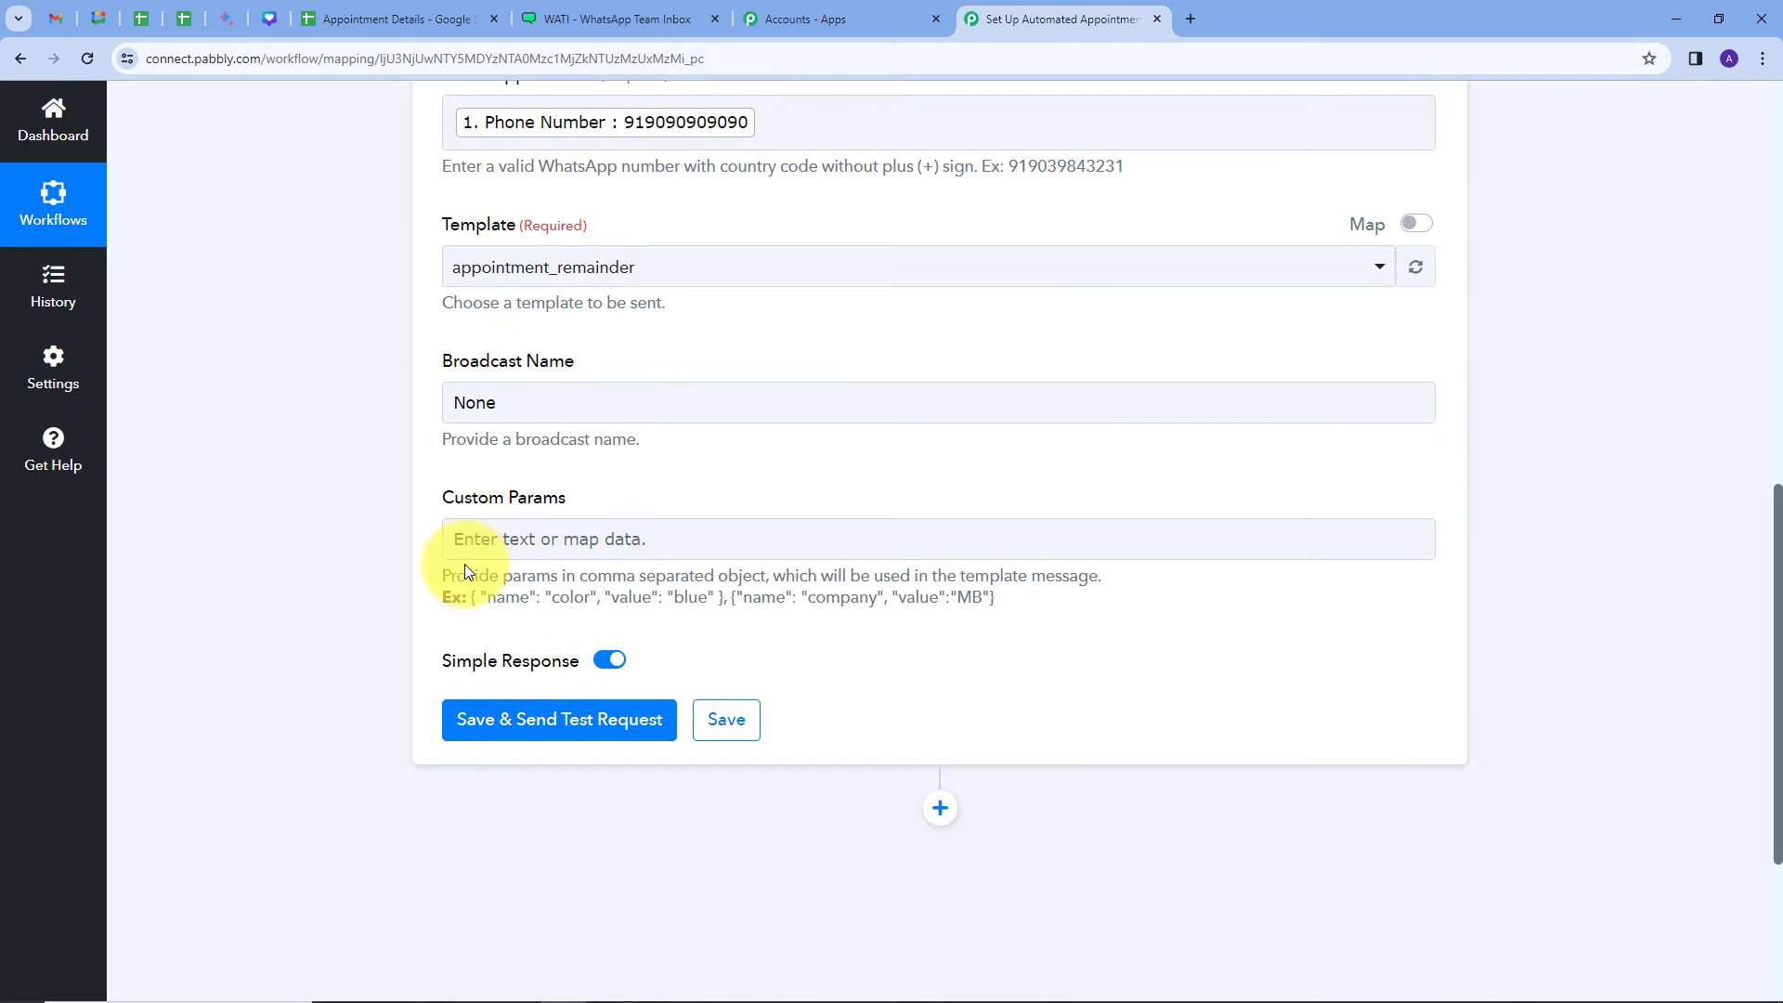
# Step: Paste the first example parameter object into Custom Params
pyautogui.moveTo(471, 598); pyautogui.dragTo(727, 627)
pyautogui.hotkey('ctrl', 'c')
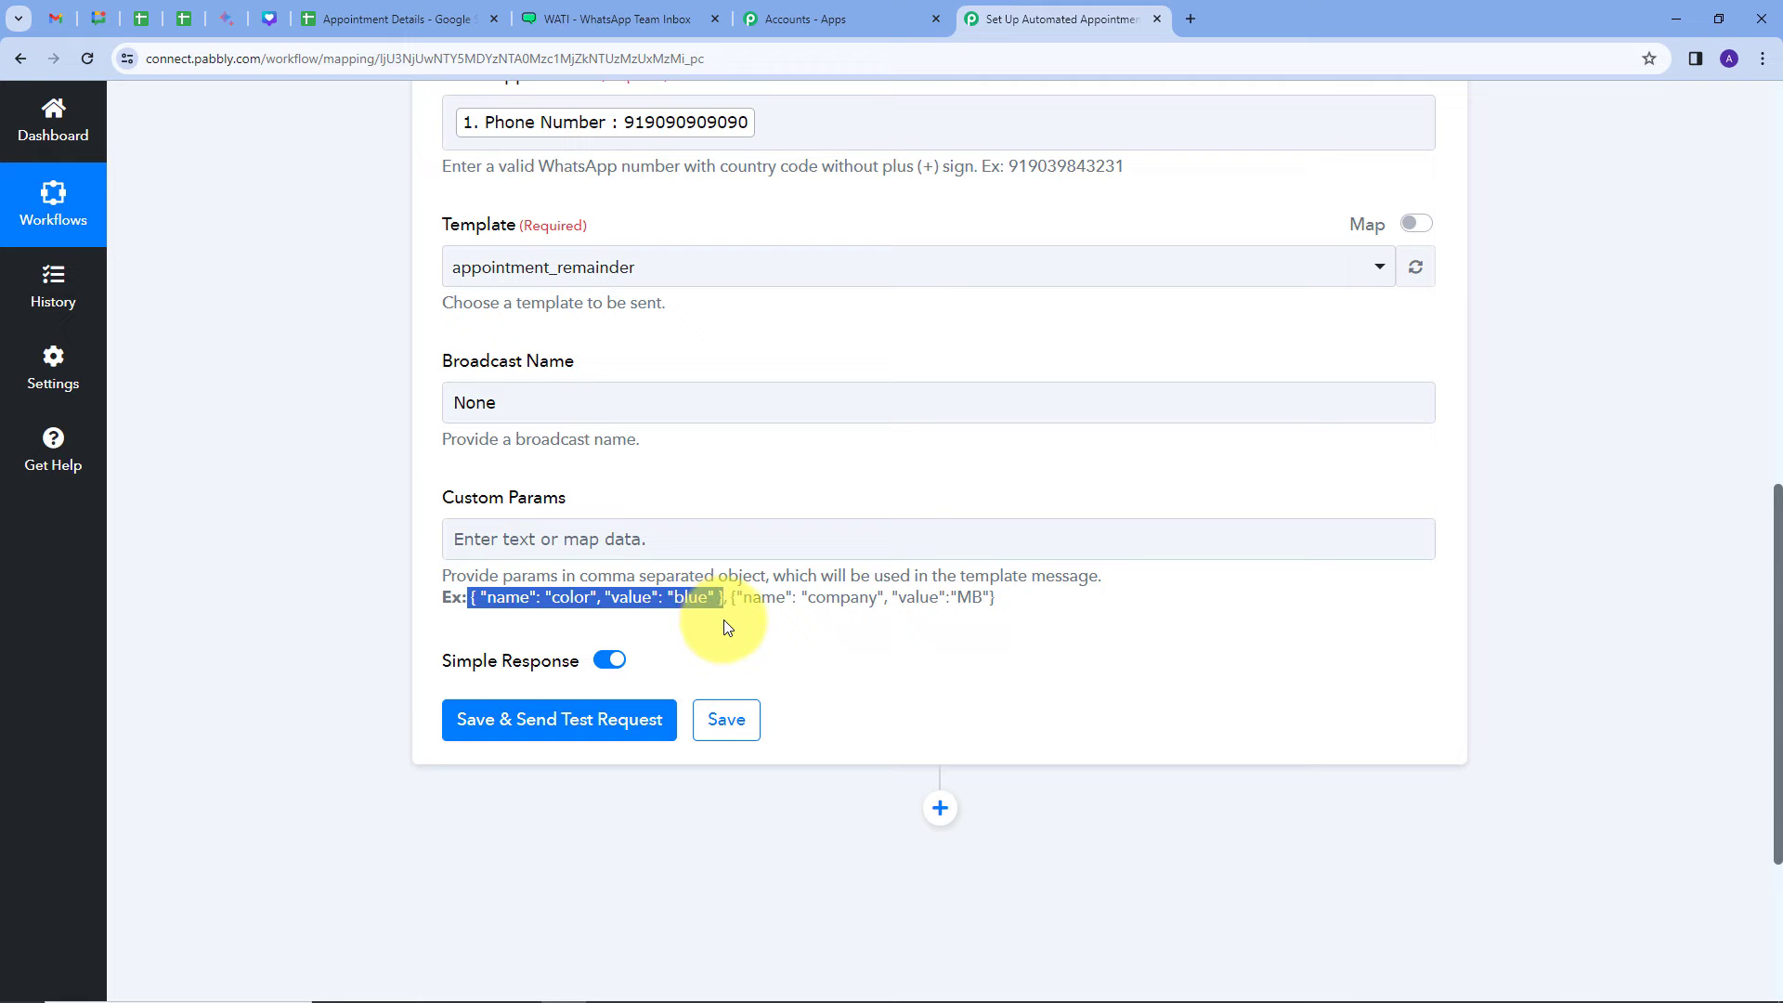
pyautogui.click(592, 541)
pyautogui.hotkey('ctrl', 'v')
pyautogui.click(628, 491)
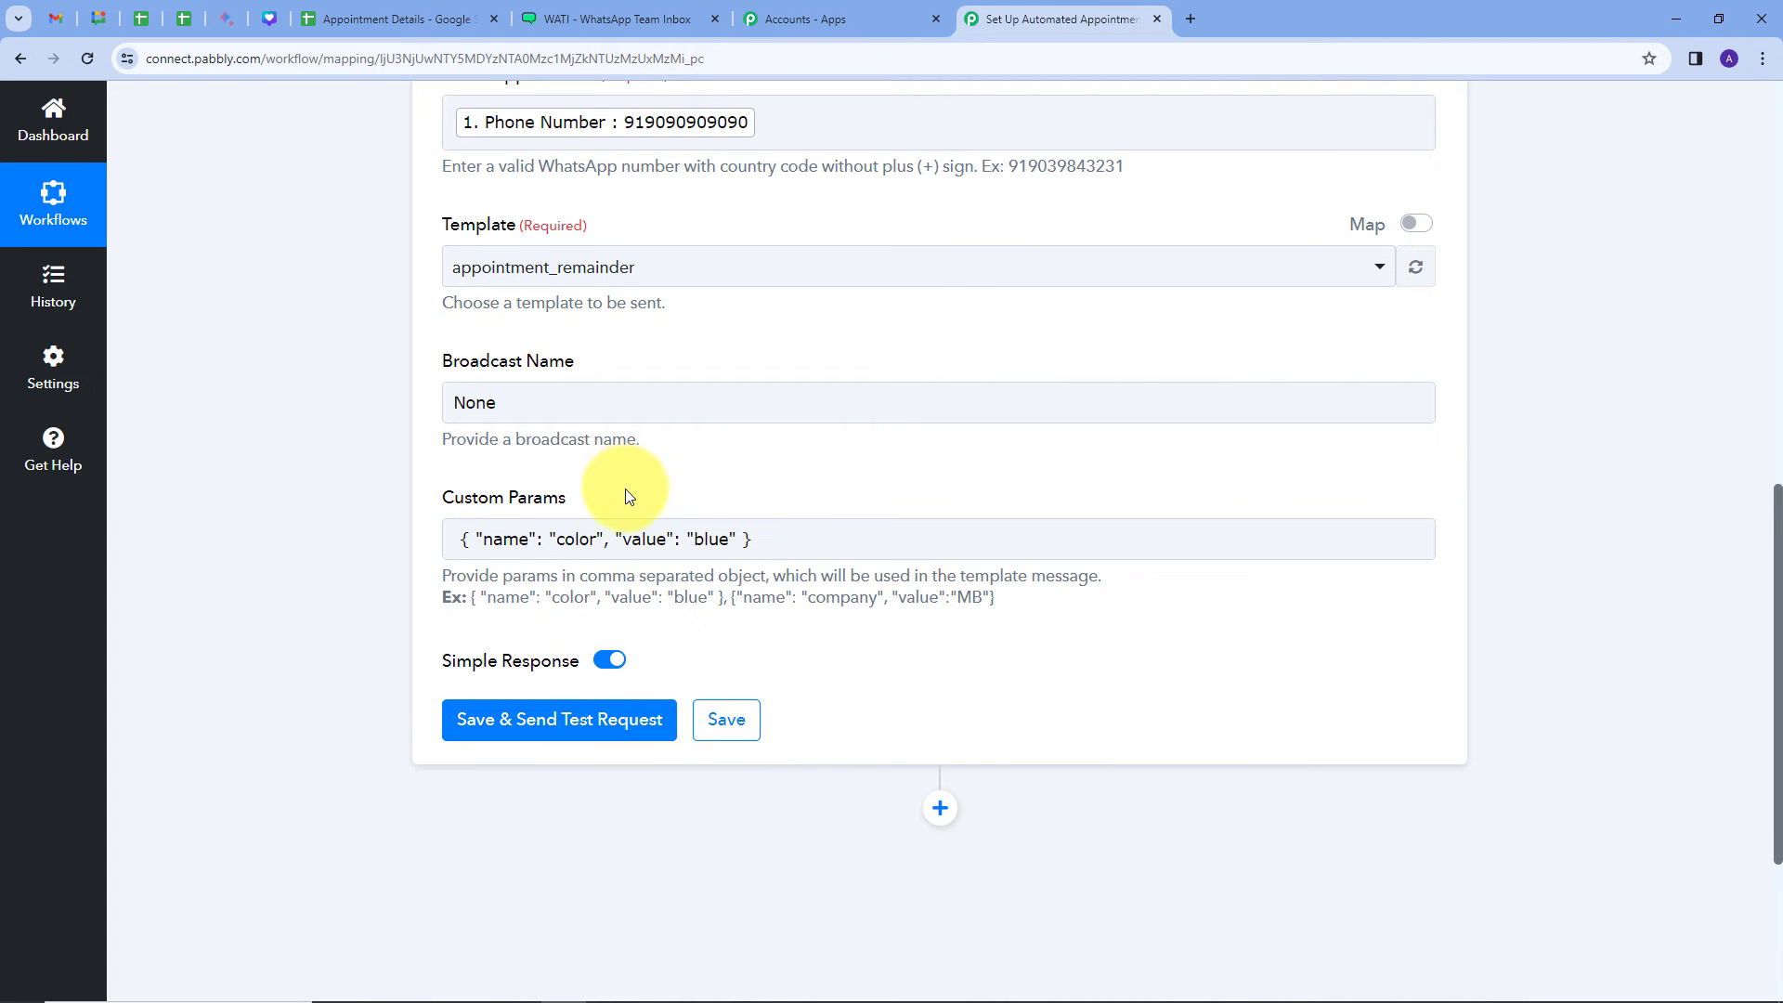
pyautogui.click(604, 19)
pyautogui.scroll(-2, 585, 466)
pyautogui.scroll(-1, 585, 474)
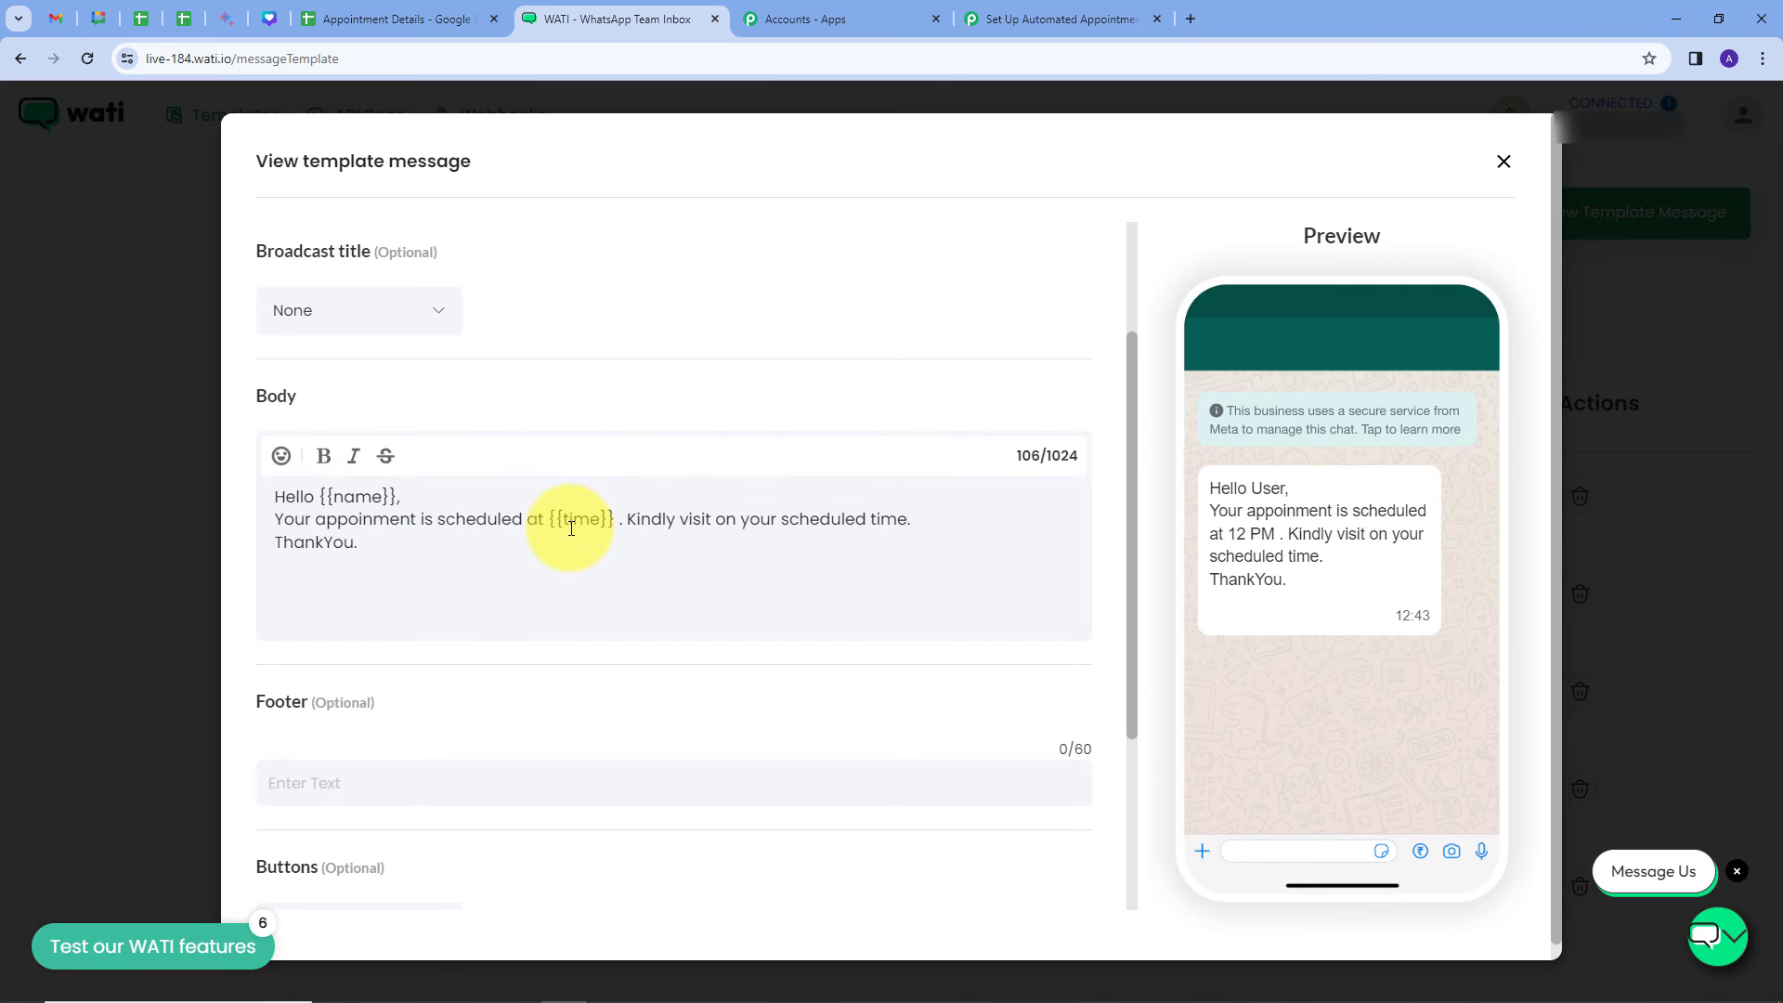
pyautogui.click(999, 19)
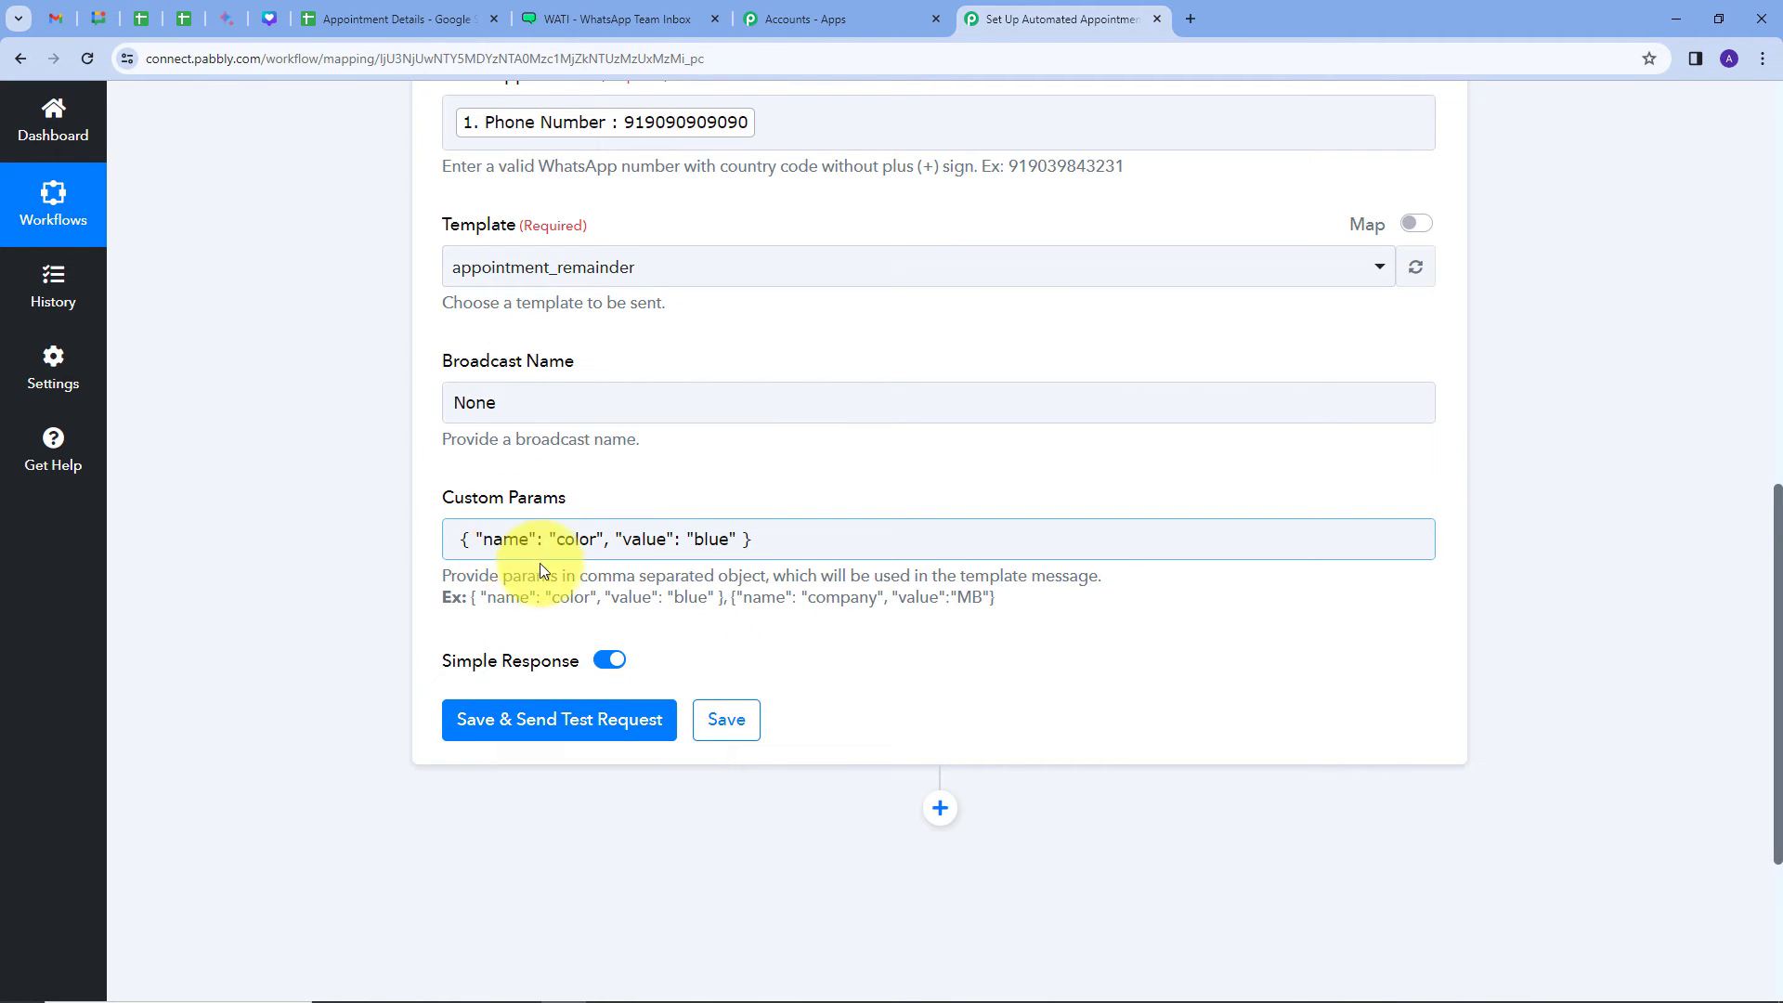
# Step: Rename the parameter from color to name and clear the value blue
pyautogui.doubleClick(558, 543)
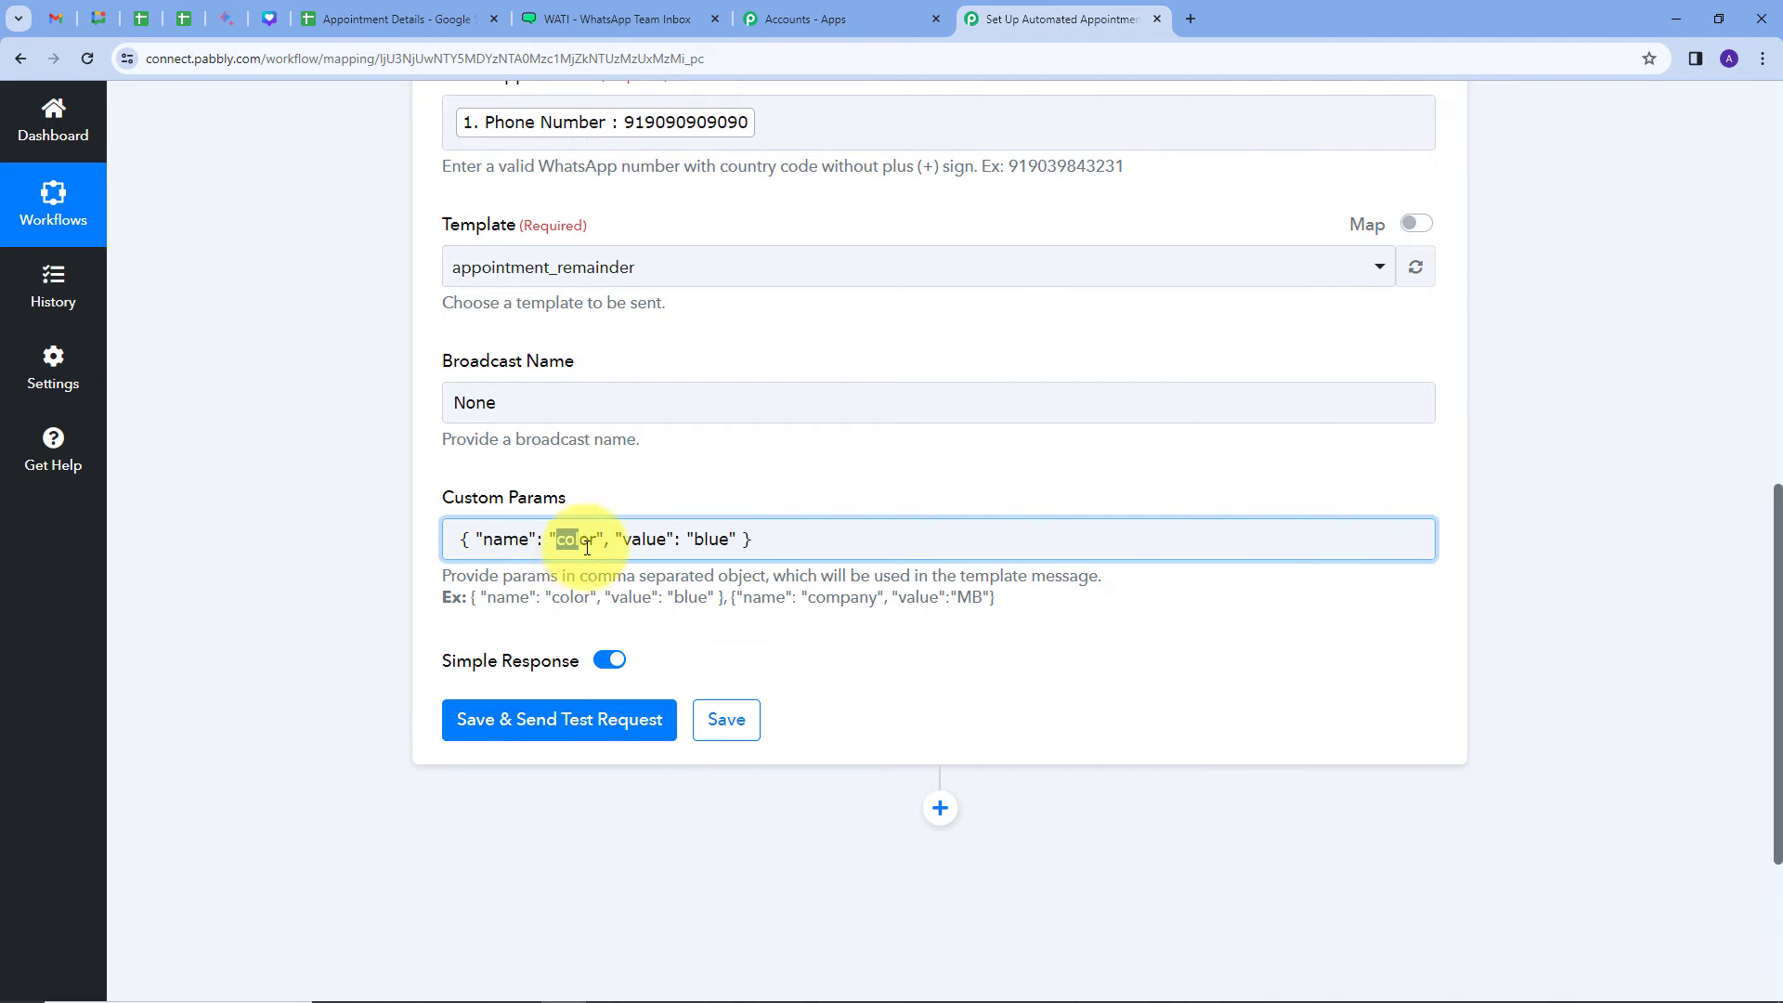
pyautogui.press('BackSpace')
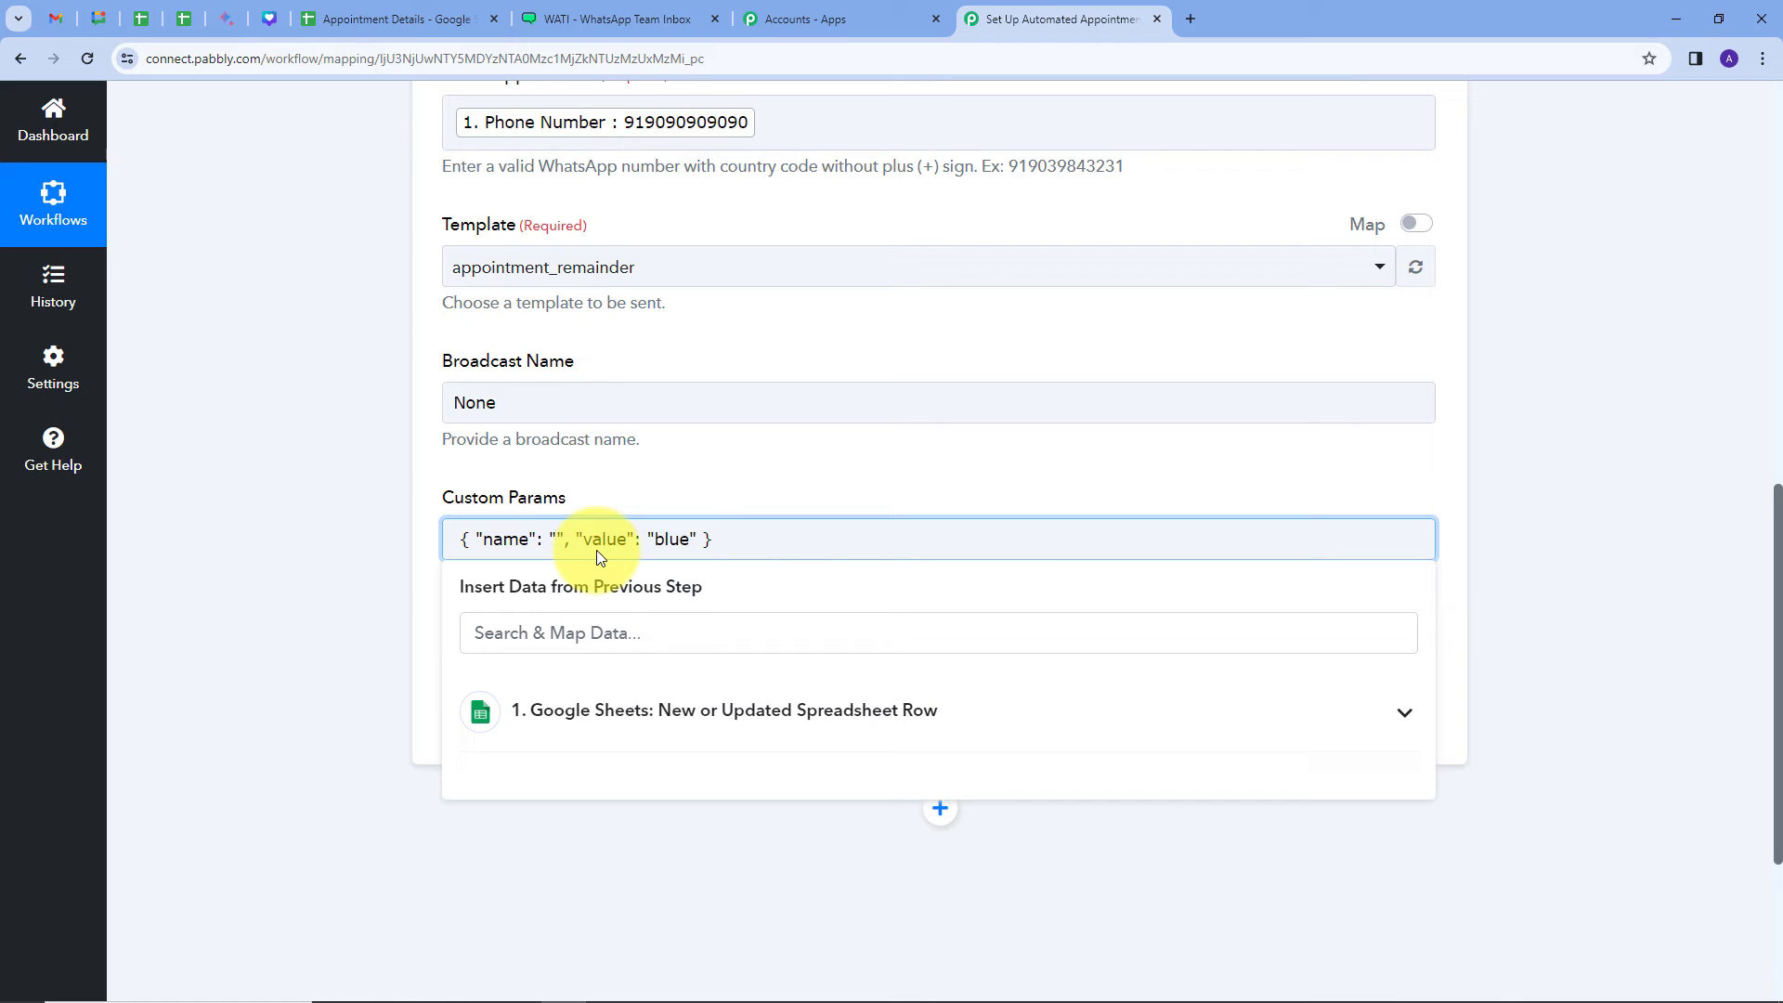
pyautogui.write('name')
pyautogui.moveTo(700, 541); pyautogui.dragTo(733, 542)
pyautogui.press('BackSpace')
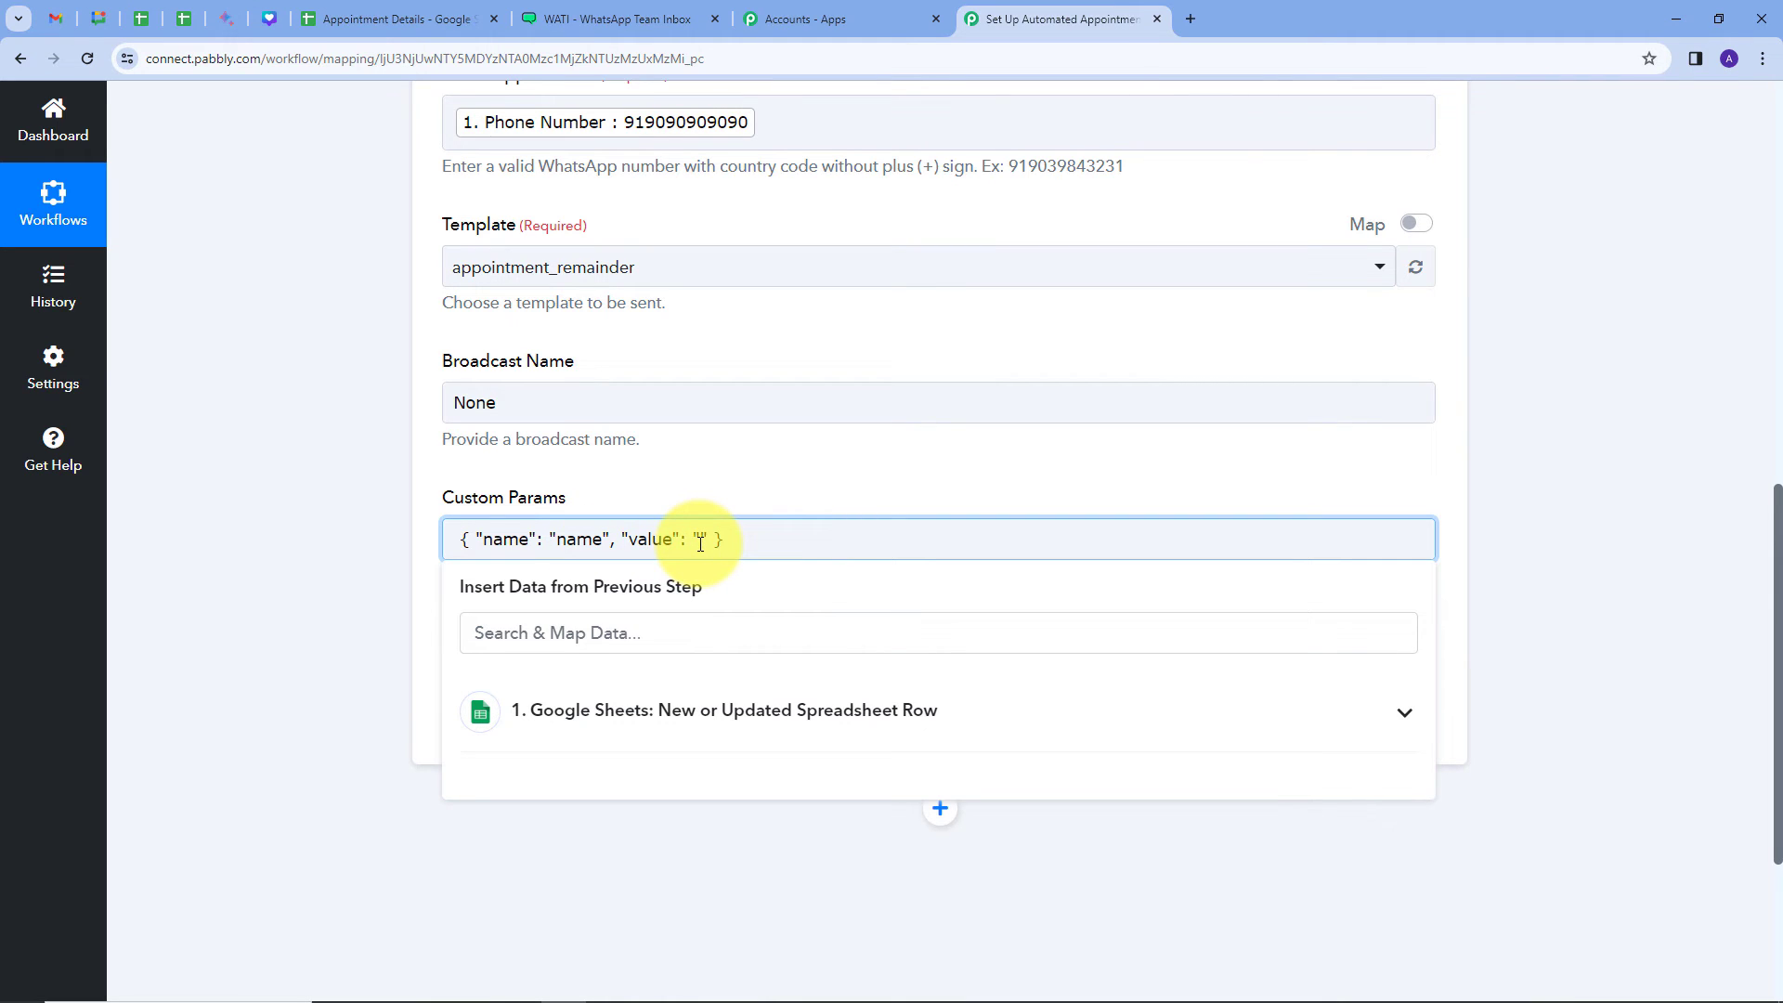
# Step: Map the sheet row's Name field into the name parameter's value
pyautogui.click(1147, 721)
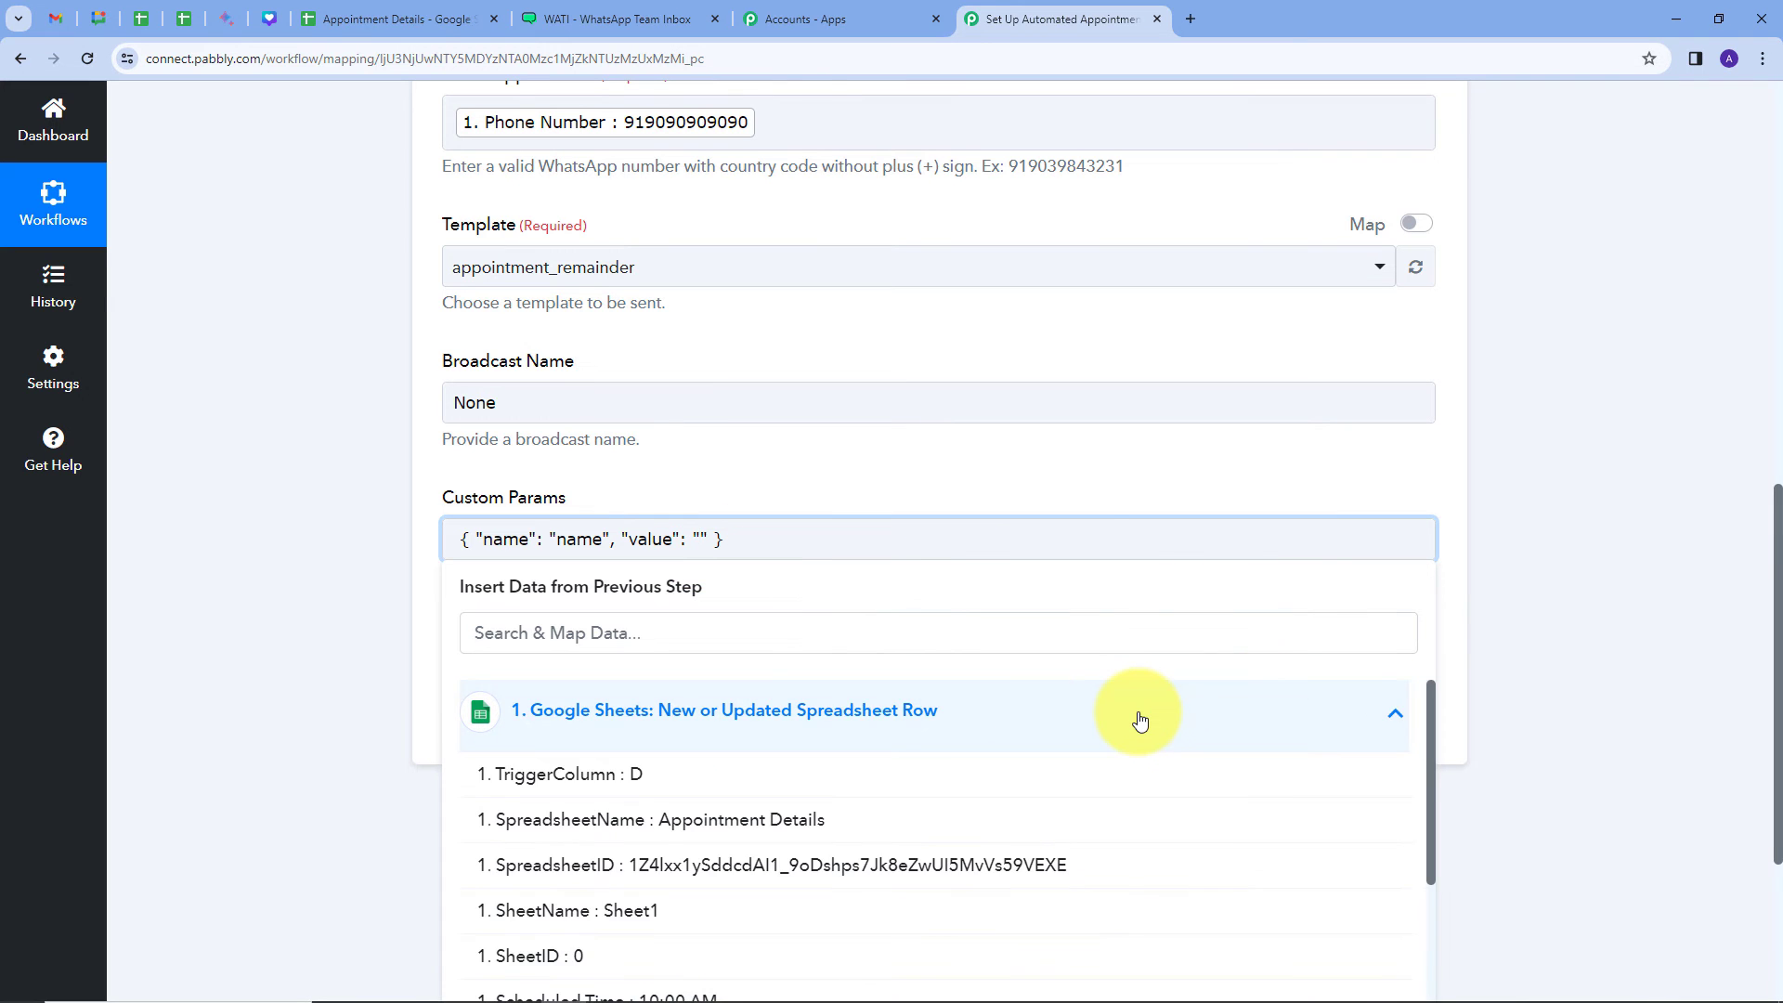
pyautogui.scroll(-3, 856, 628)
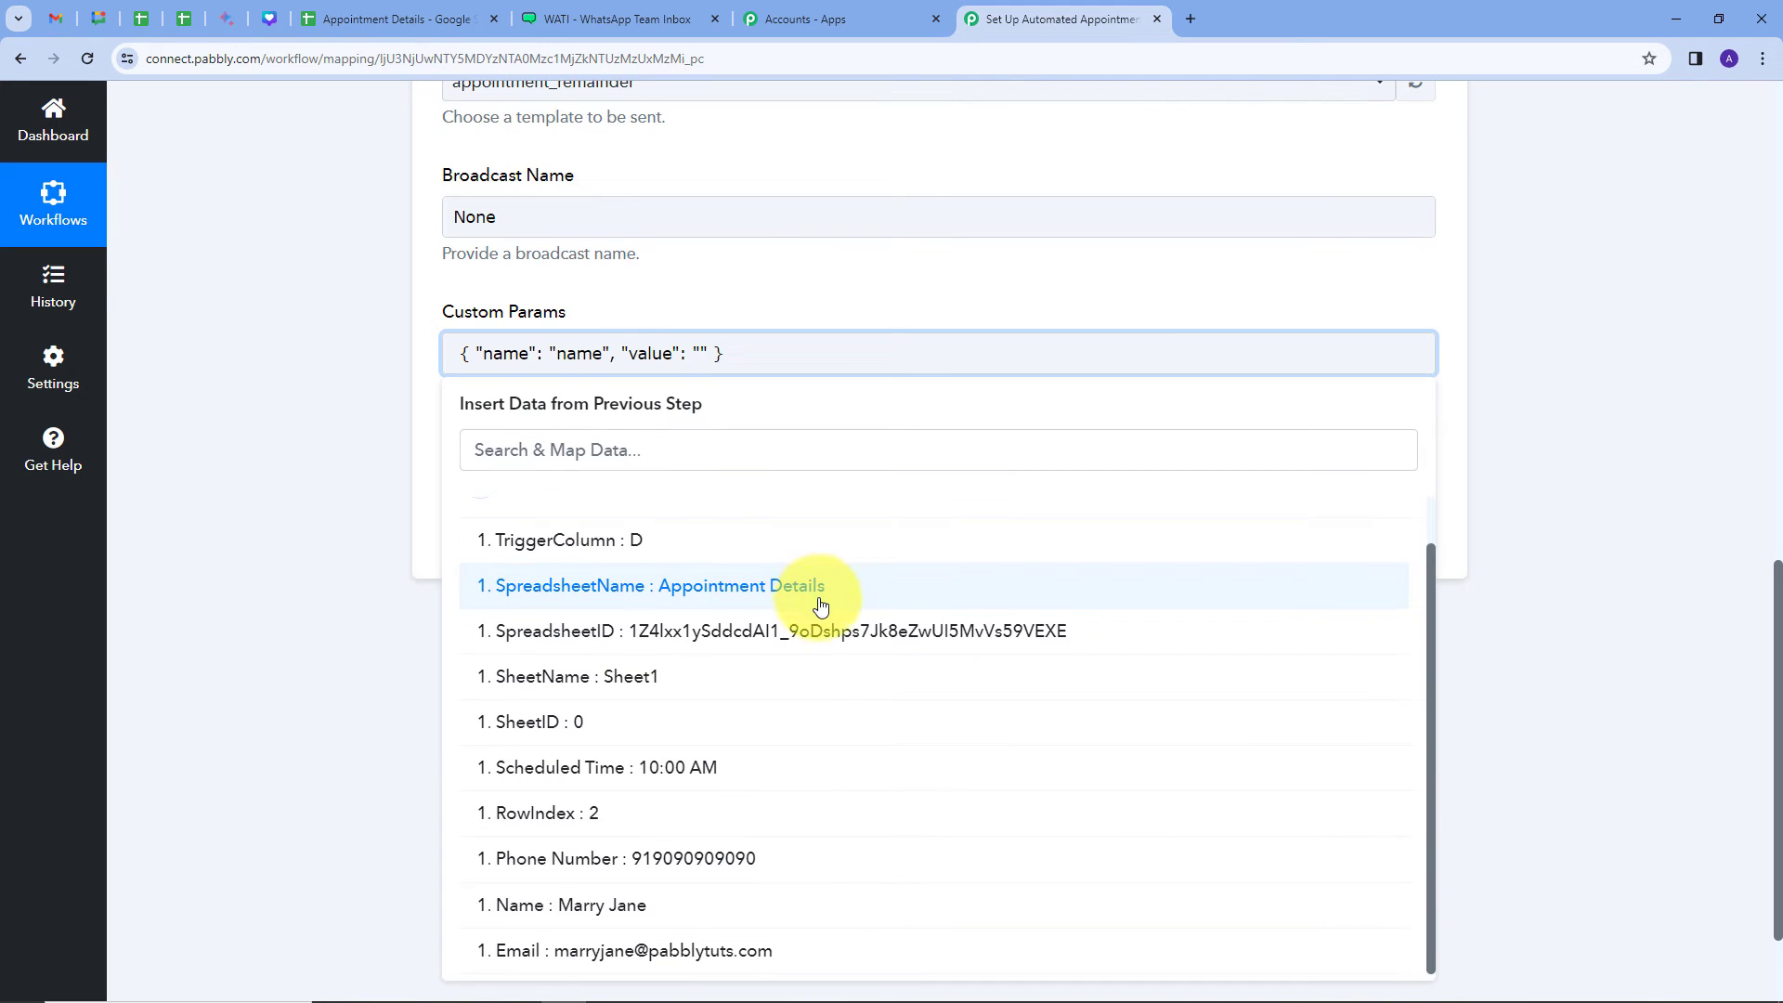
pyautogui.click(527, 915)
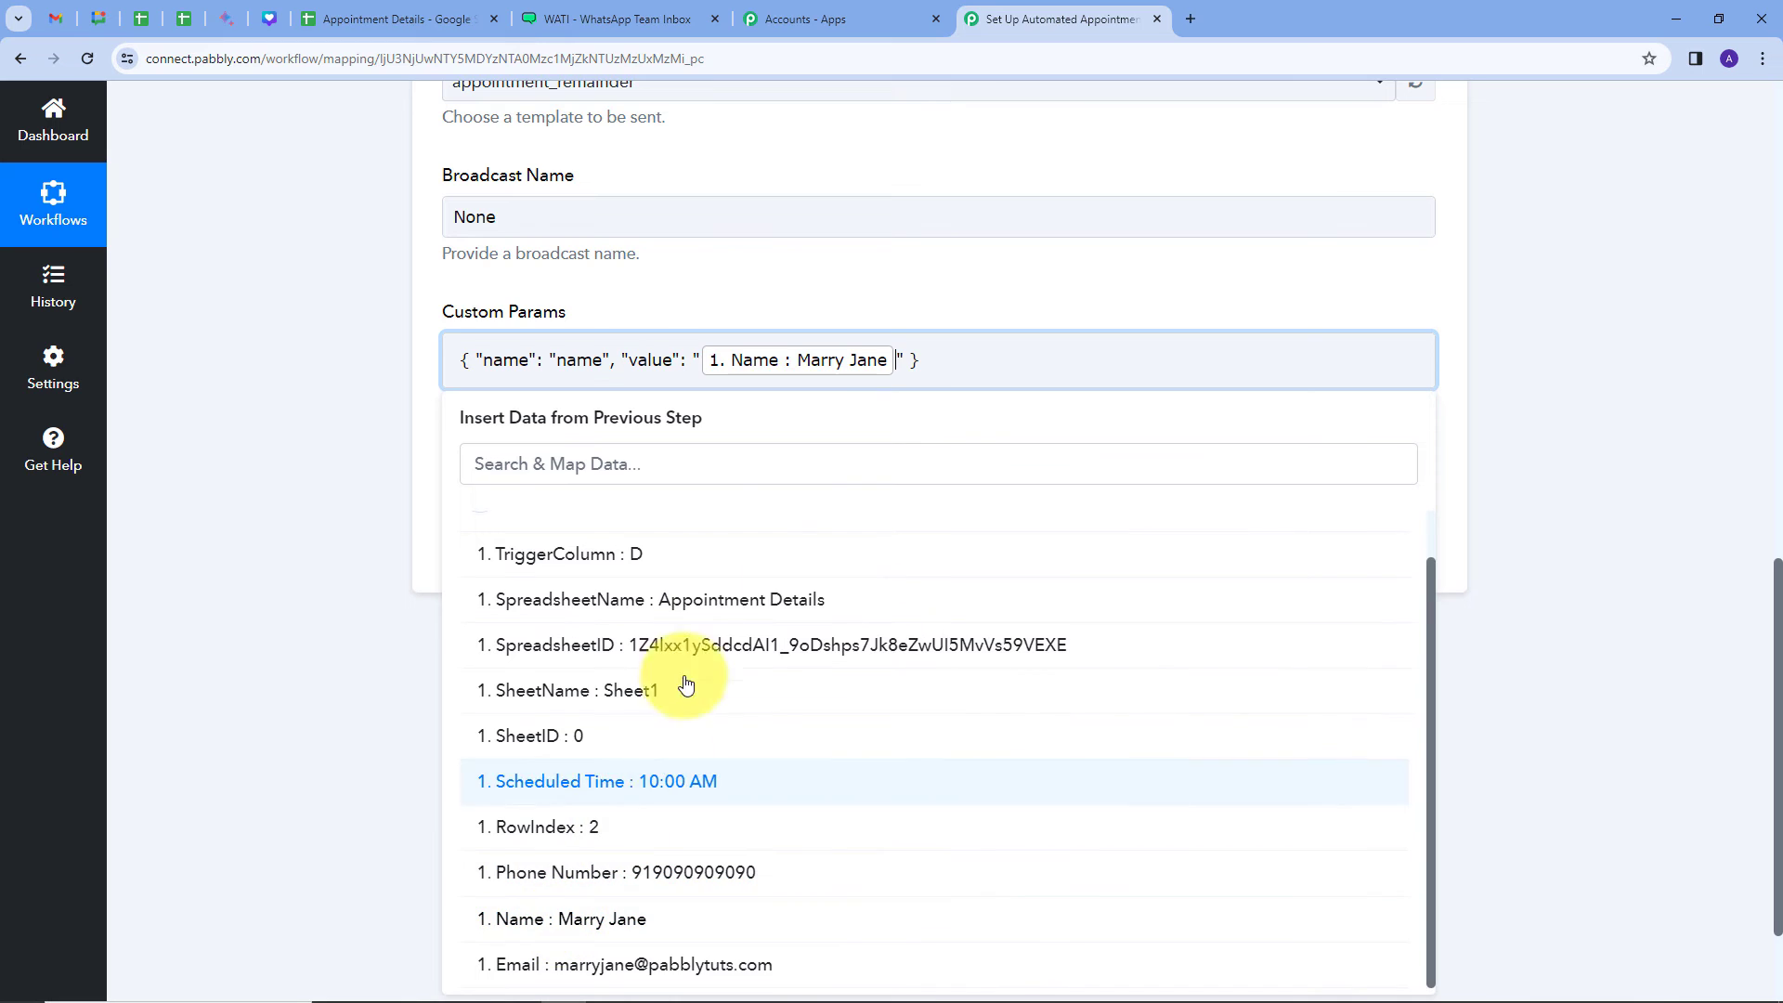
pyautogui.click(817, 318)
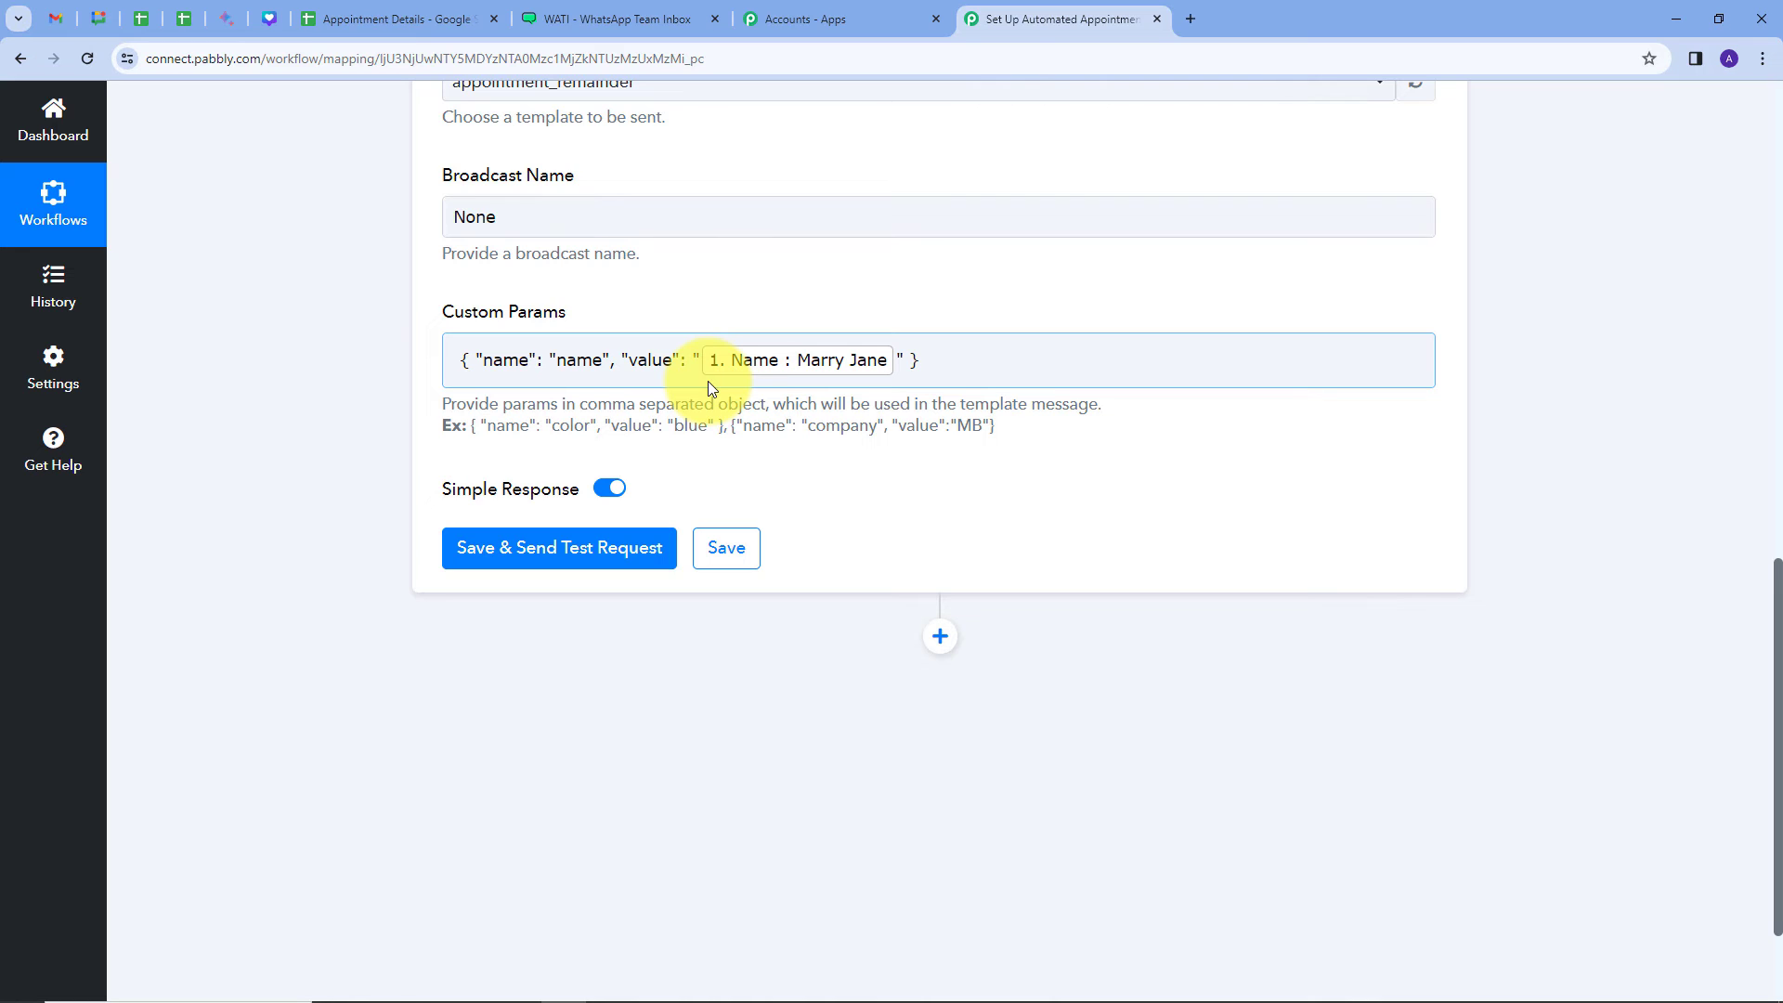
# Step: Add a comma and paste a second example parameter object into Custom Params
pyautogui.click(932, 364)
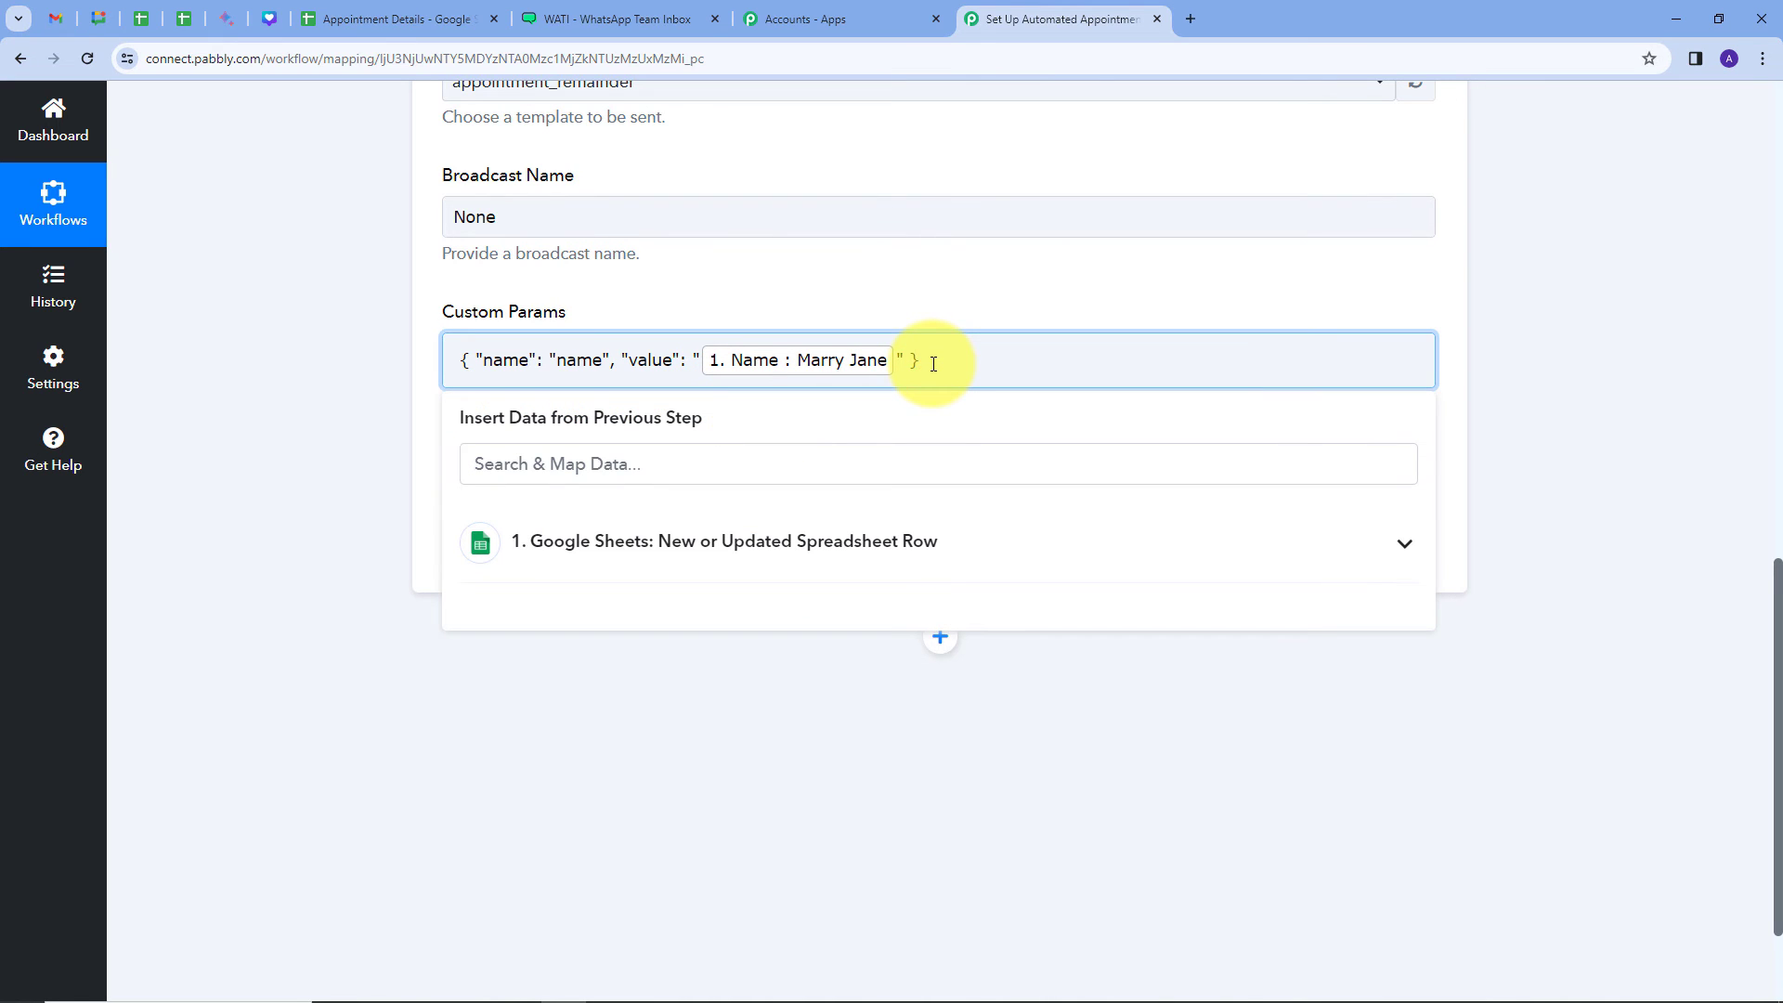
pyautogui.write(',')
pyautogui.click(928, 267)
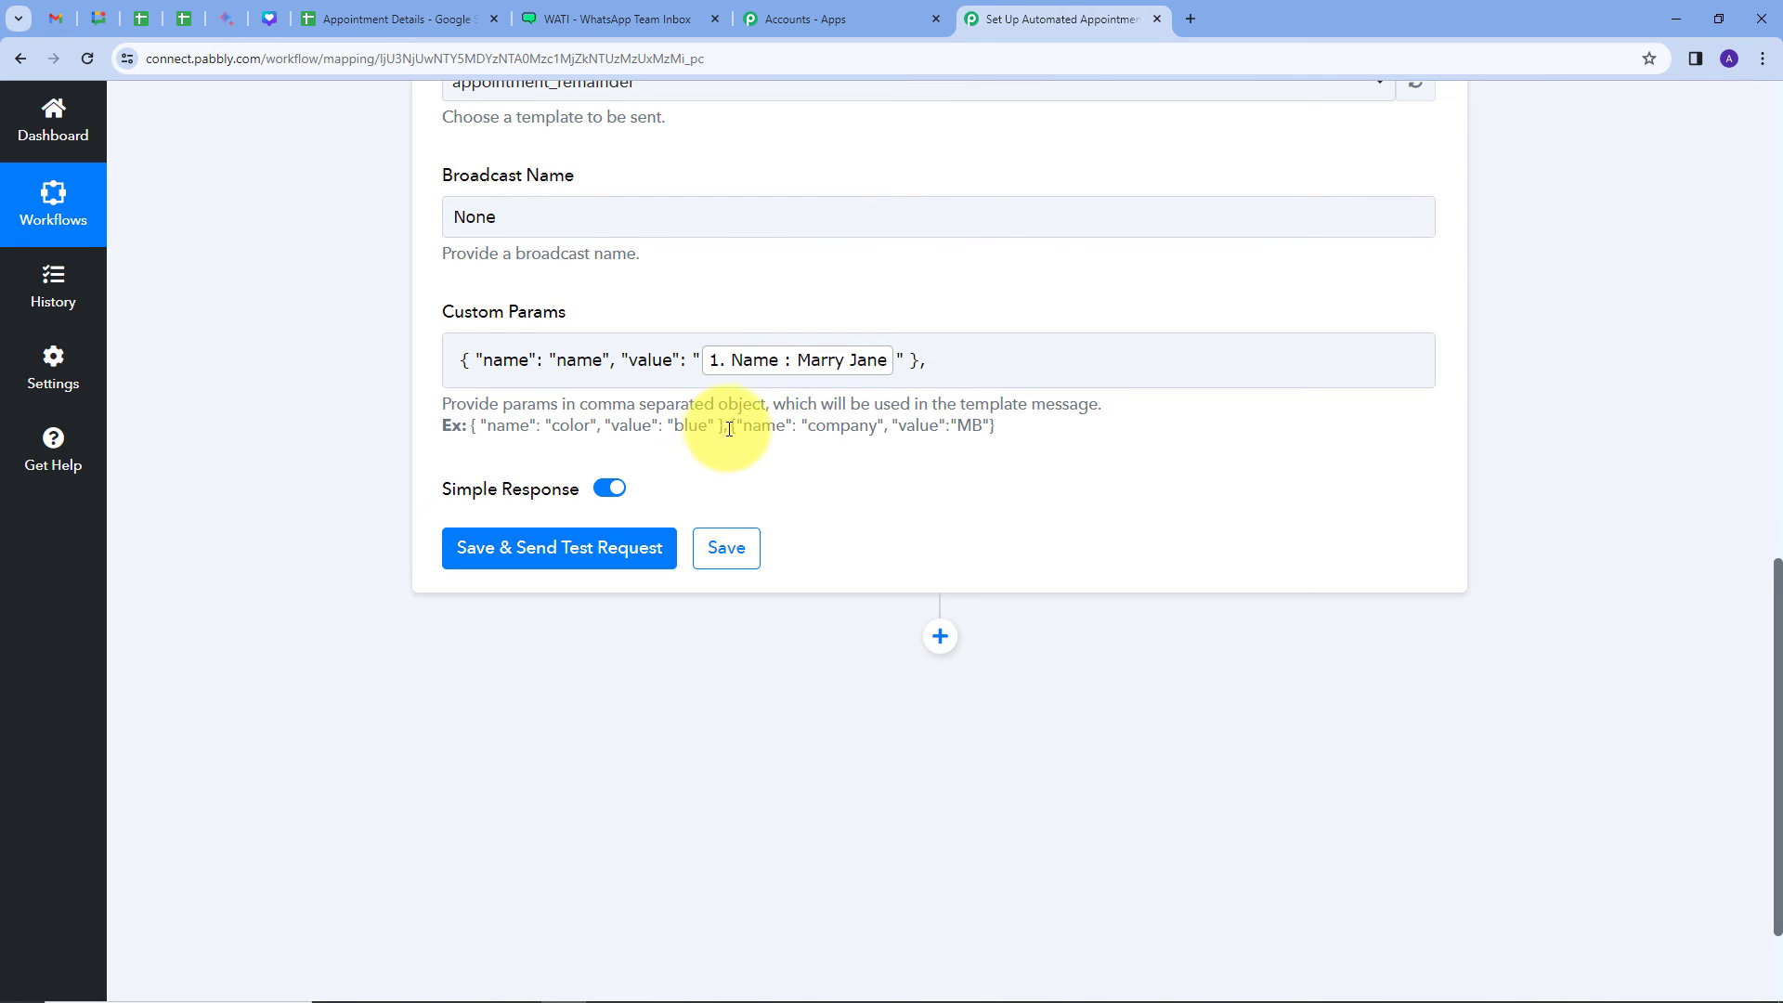
pyautogui.moveTo(732, 426); pyautogui.dragTo(997, 445)
pyautogui.hotkey('ctrl', 'c')
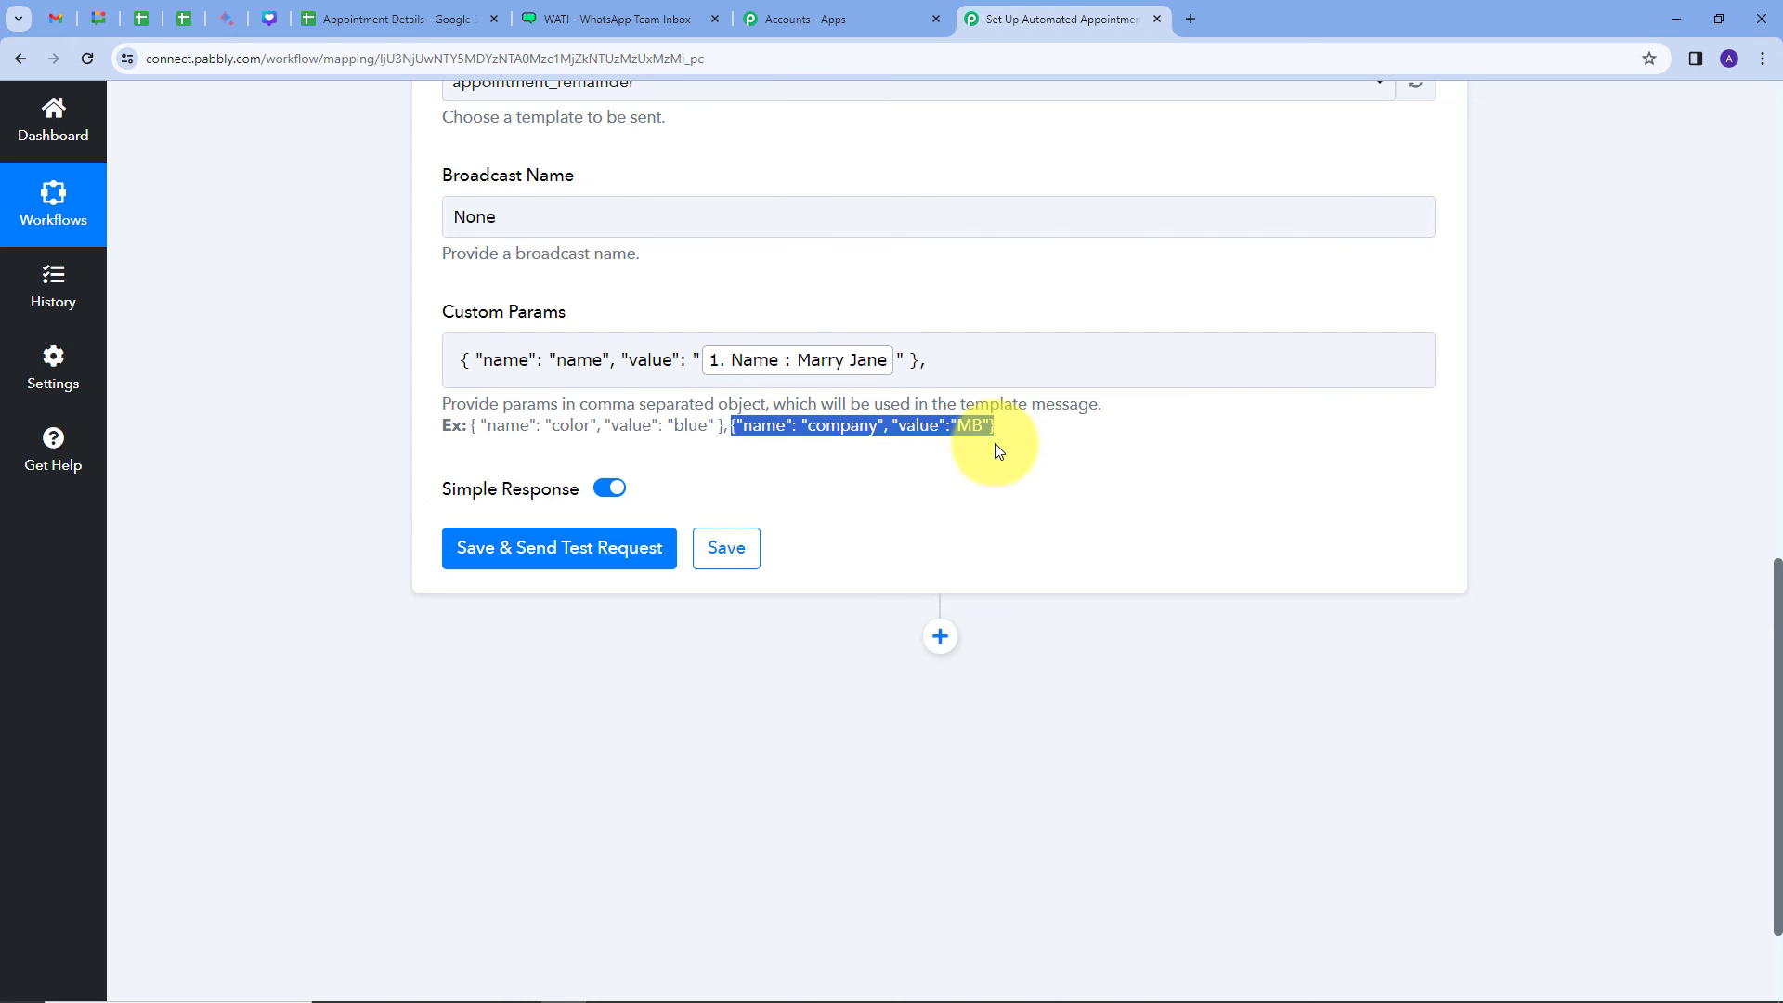
pyautogui.click(944, 362)
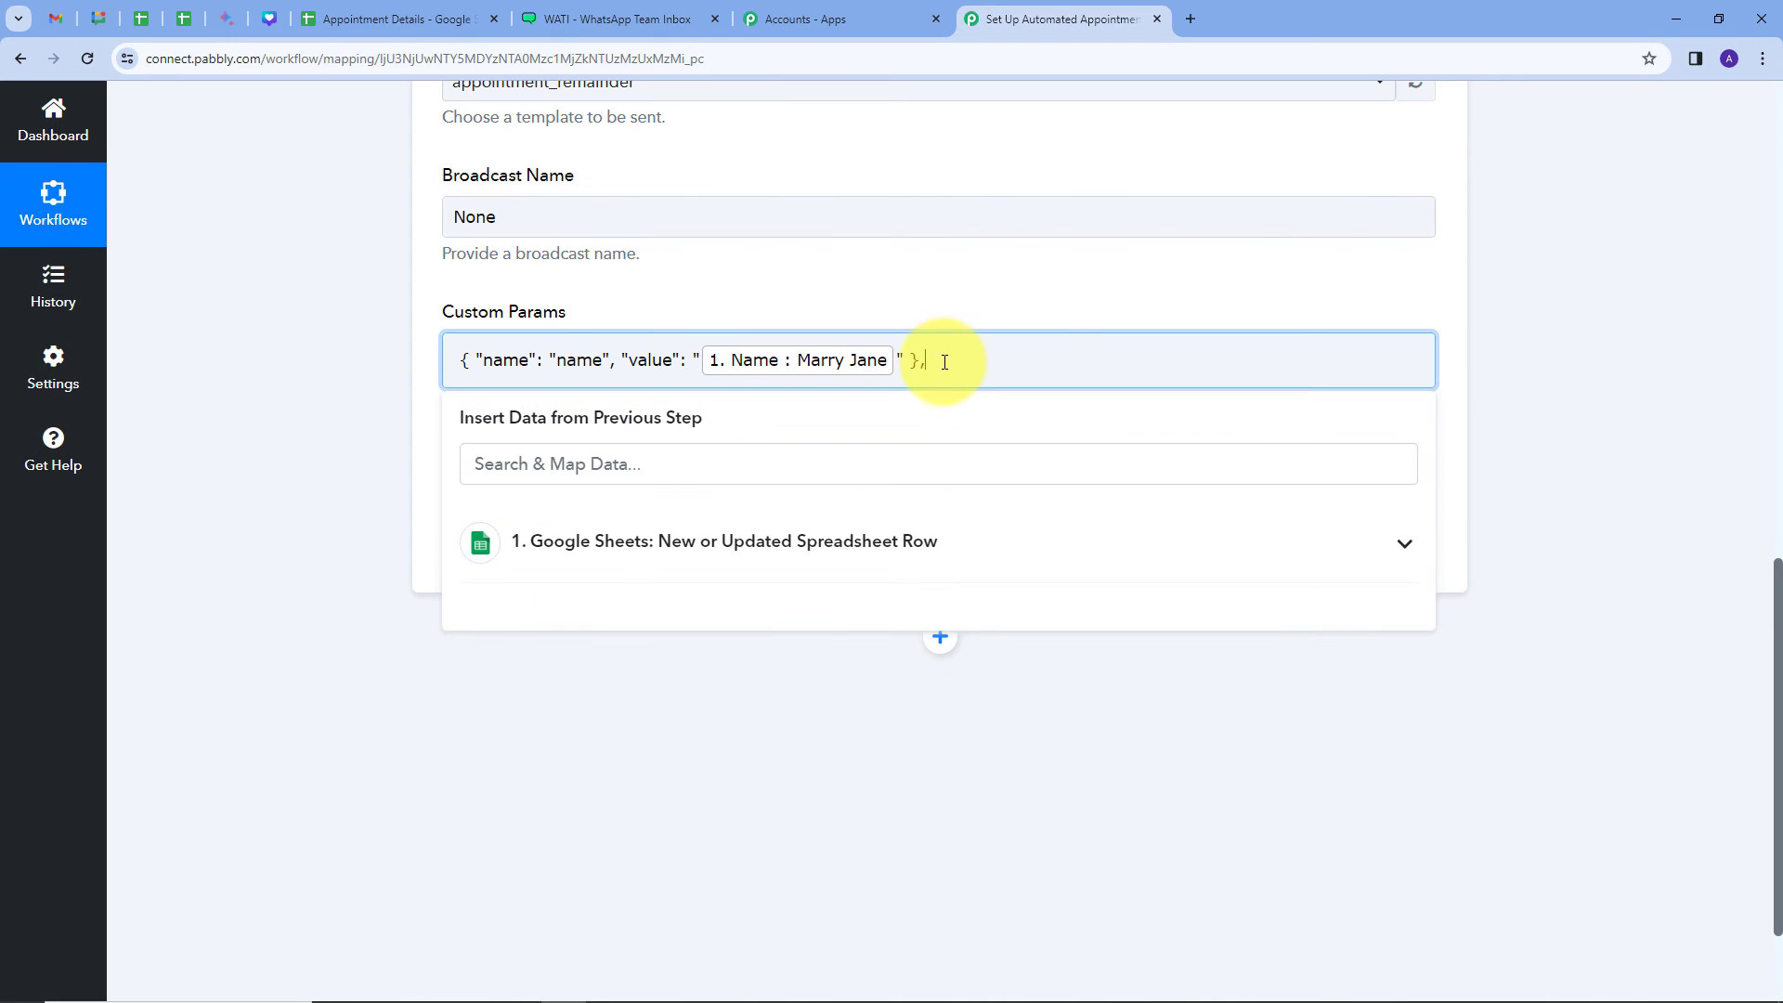
pyautogui.hotkey('ctrl', 'v')
pyautogui.click(955, 299)
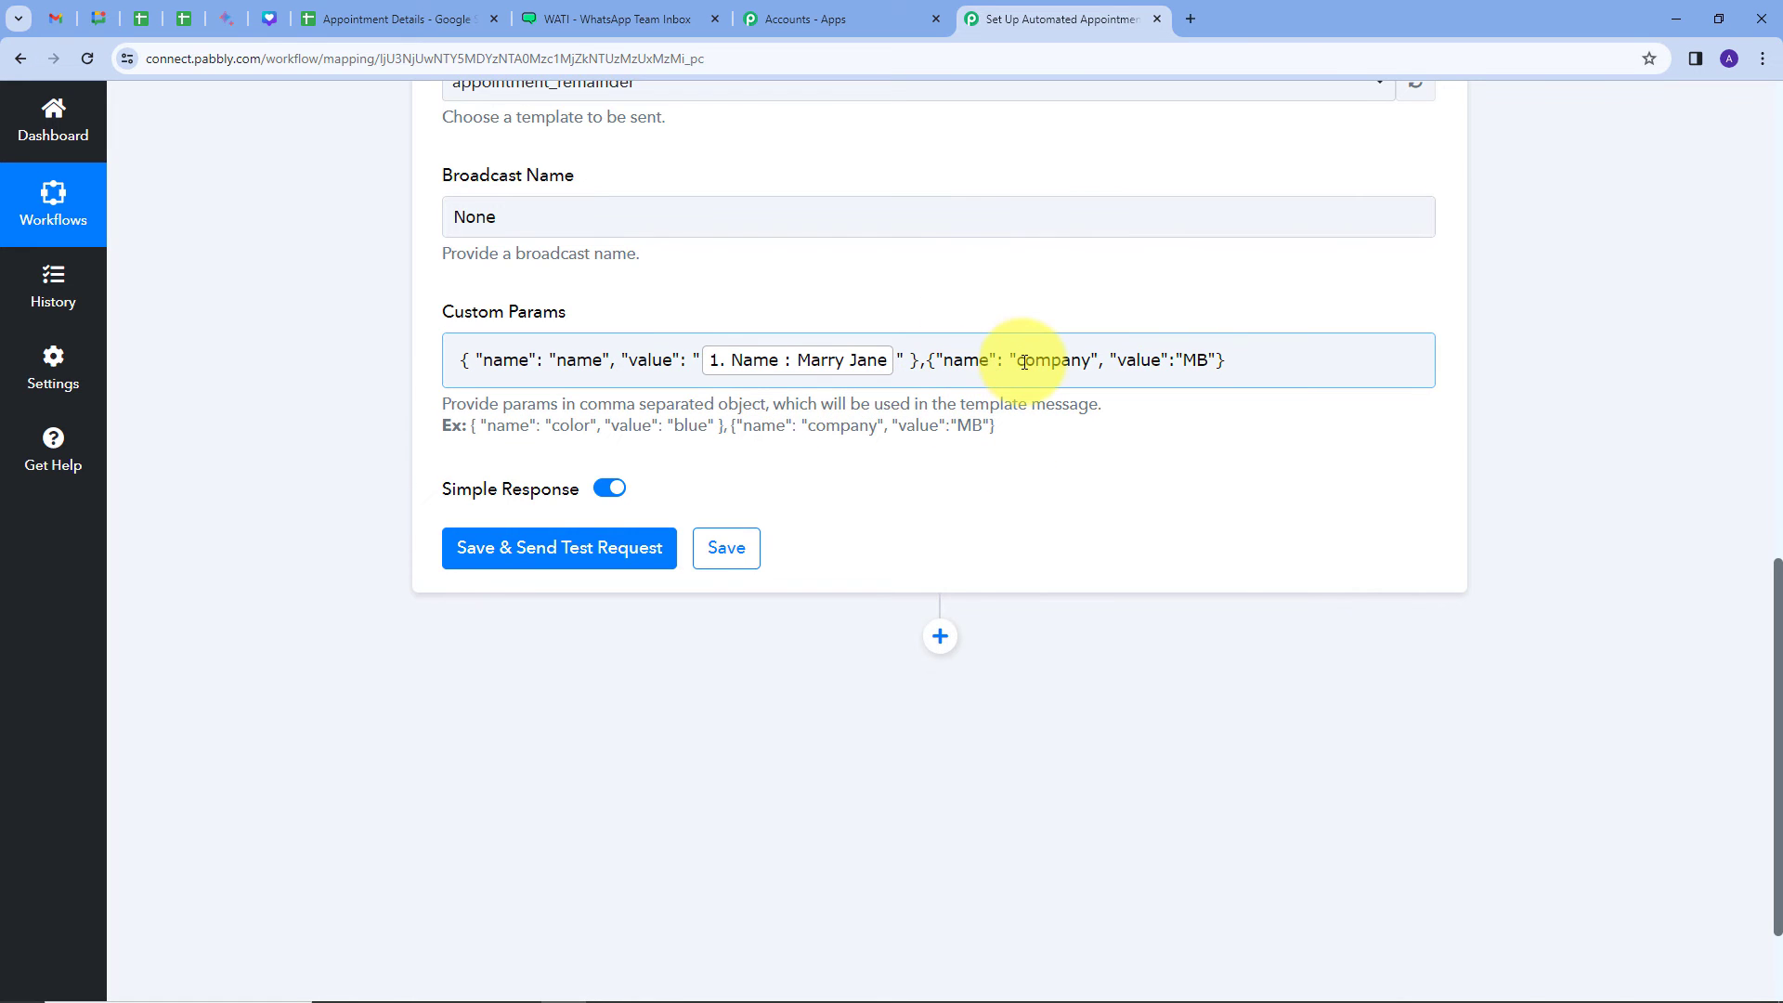
# Step: Rename company to time and replace MB with the sheet's Scheduled Time field
pyautogui.moveTo(1019, 364); pyautogui.dragTo(1091, 374)
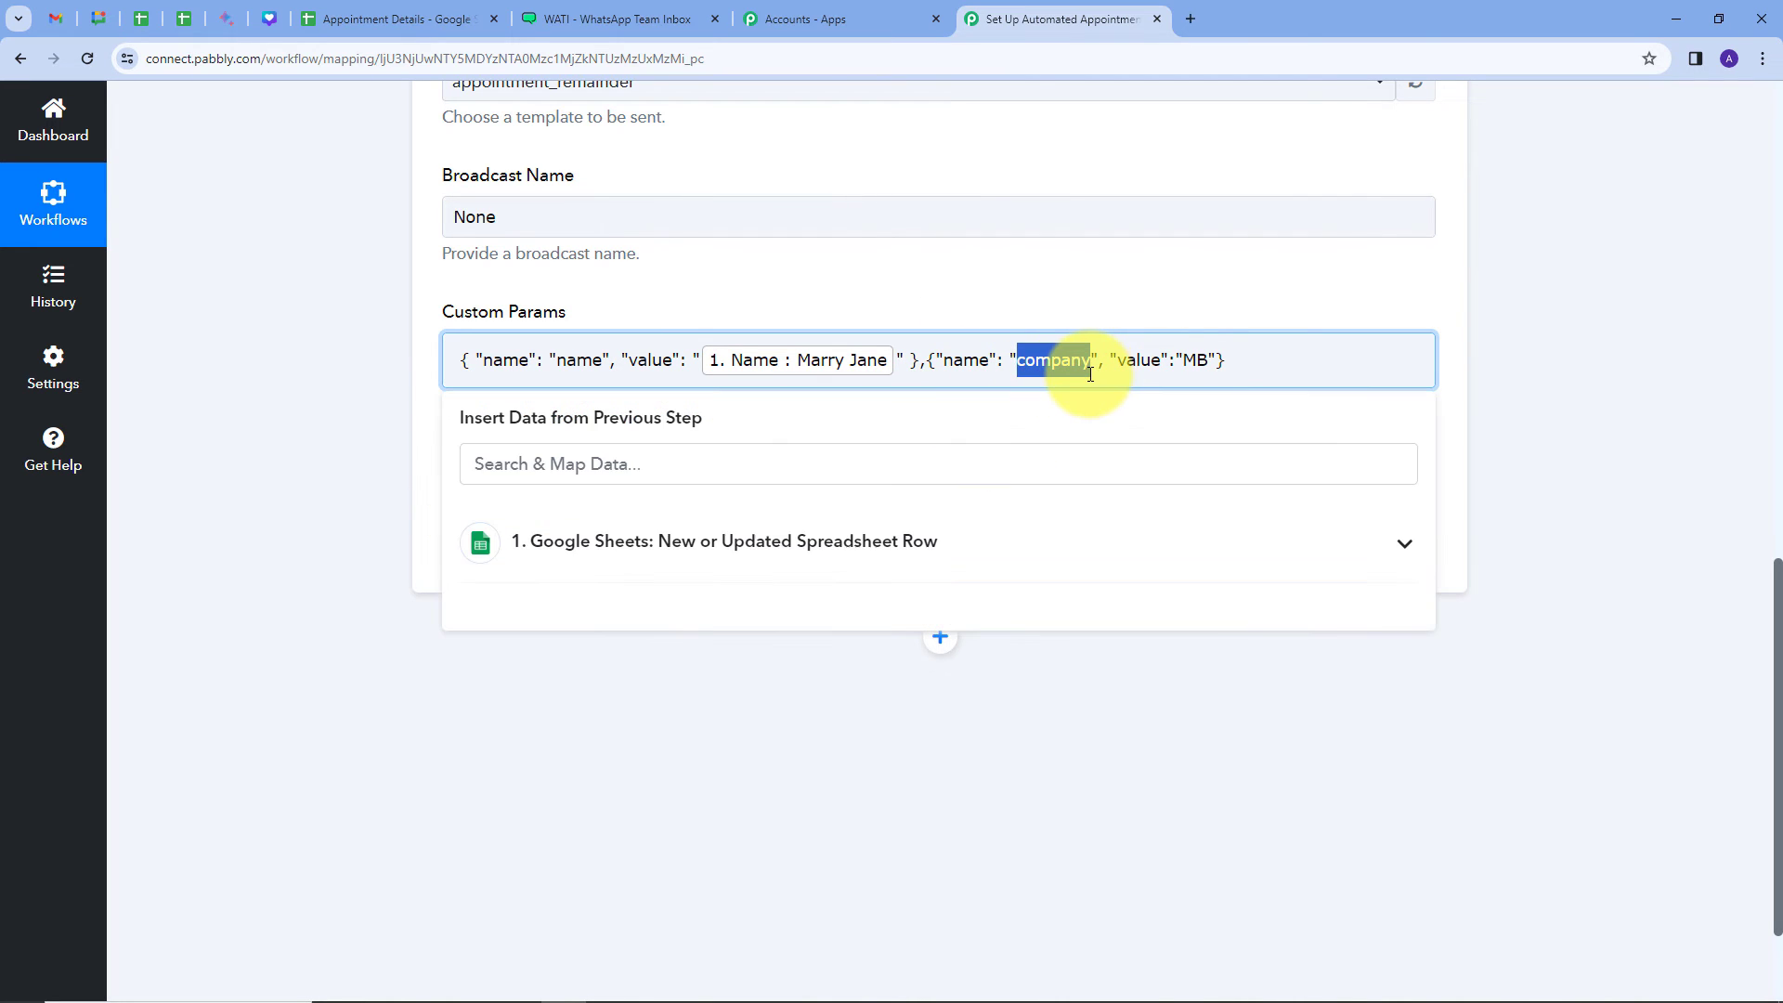
pyautogui.press('BackSpace')
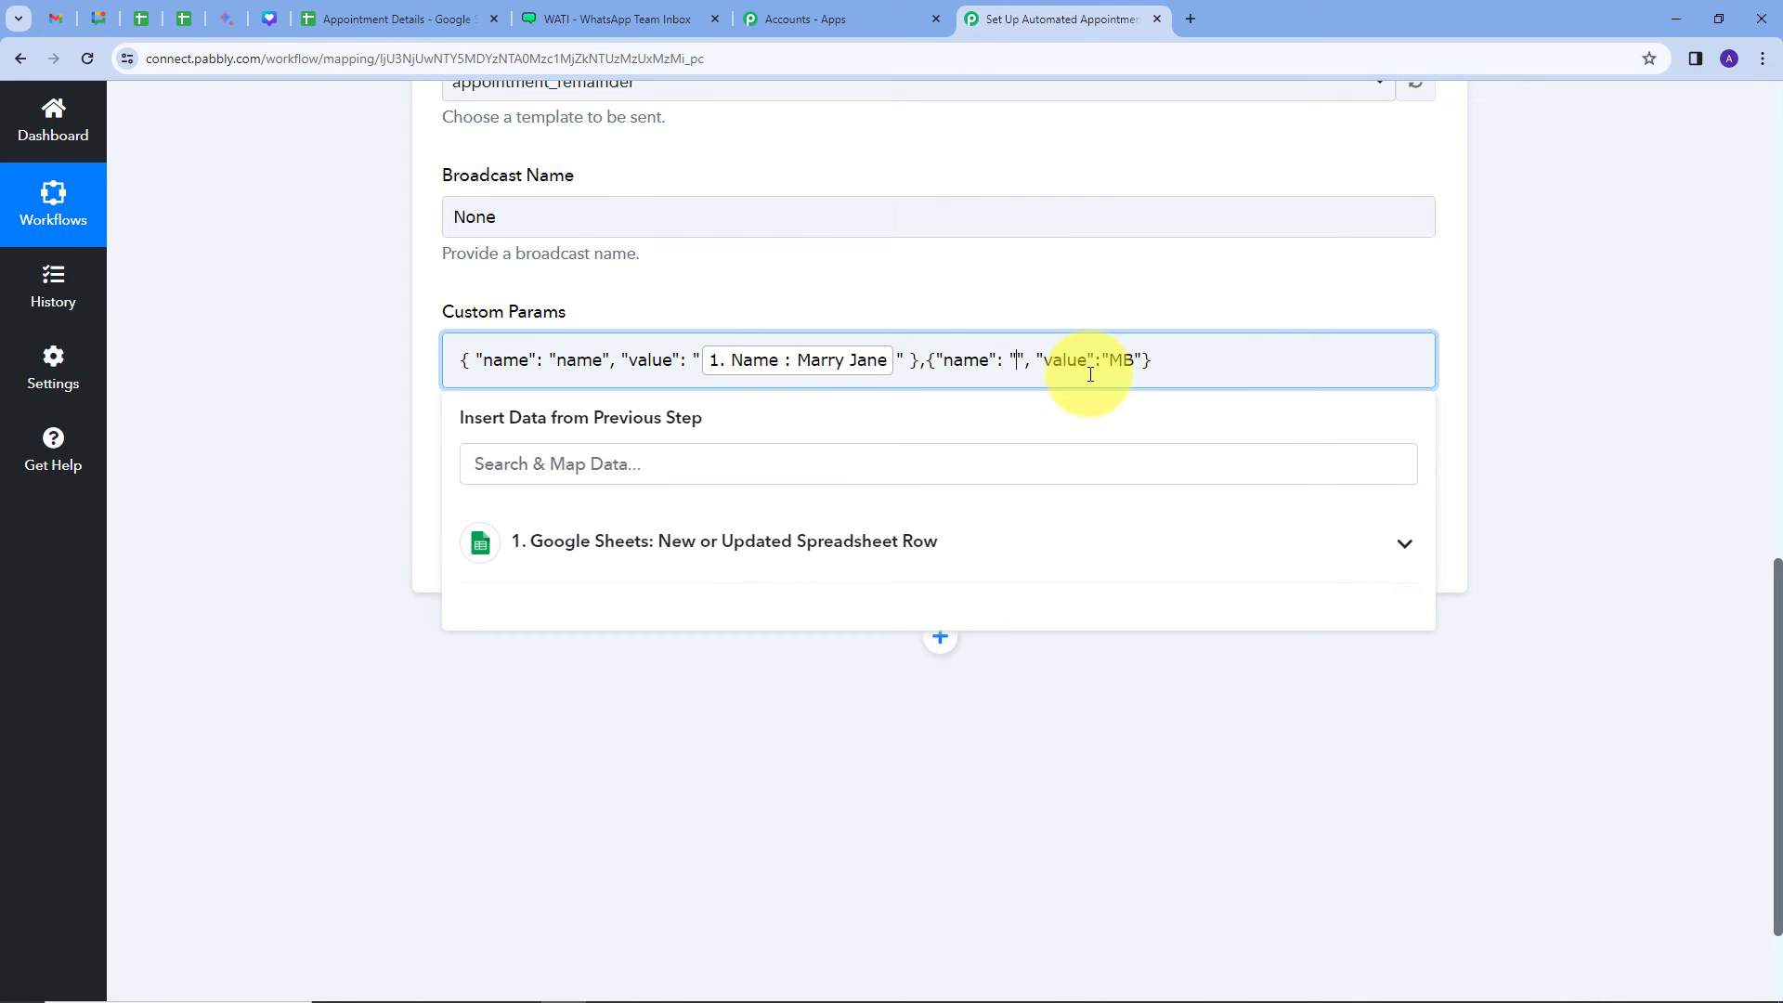
pyautogui.write('time')
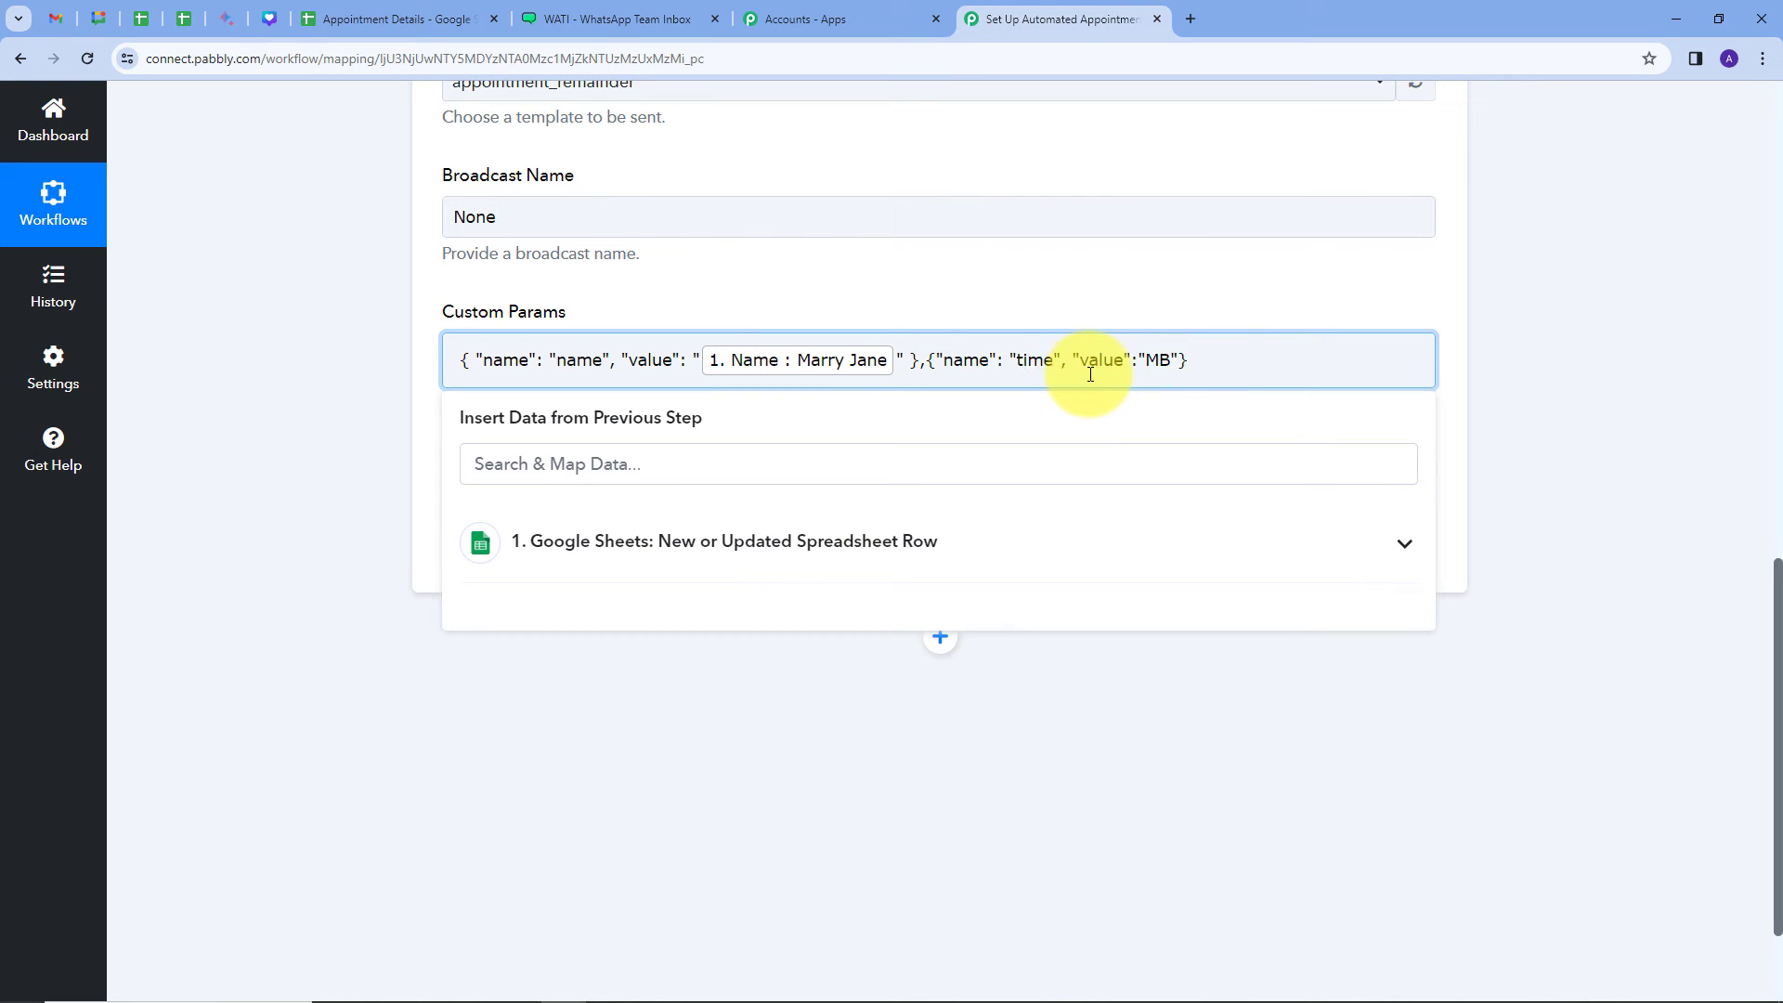
pyautogui.moveTo(1145, 362); pyautogui.dragTo(1170, 369)
pyautogui.press('BackSpace')
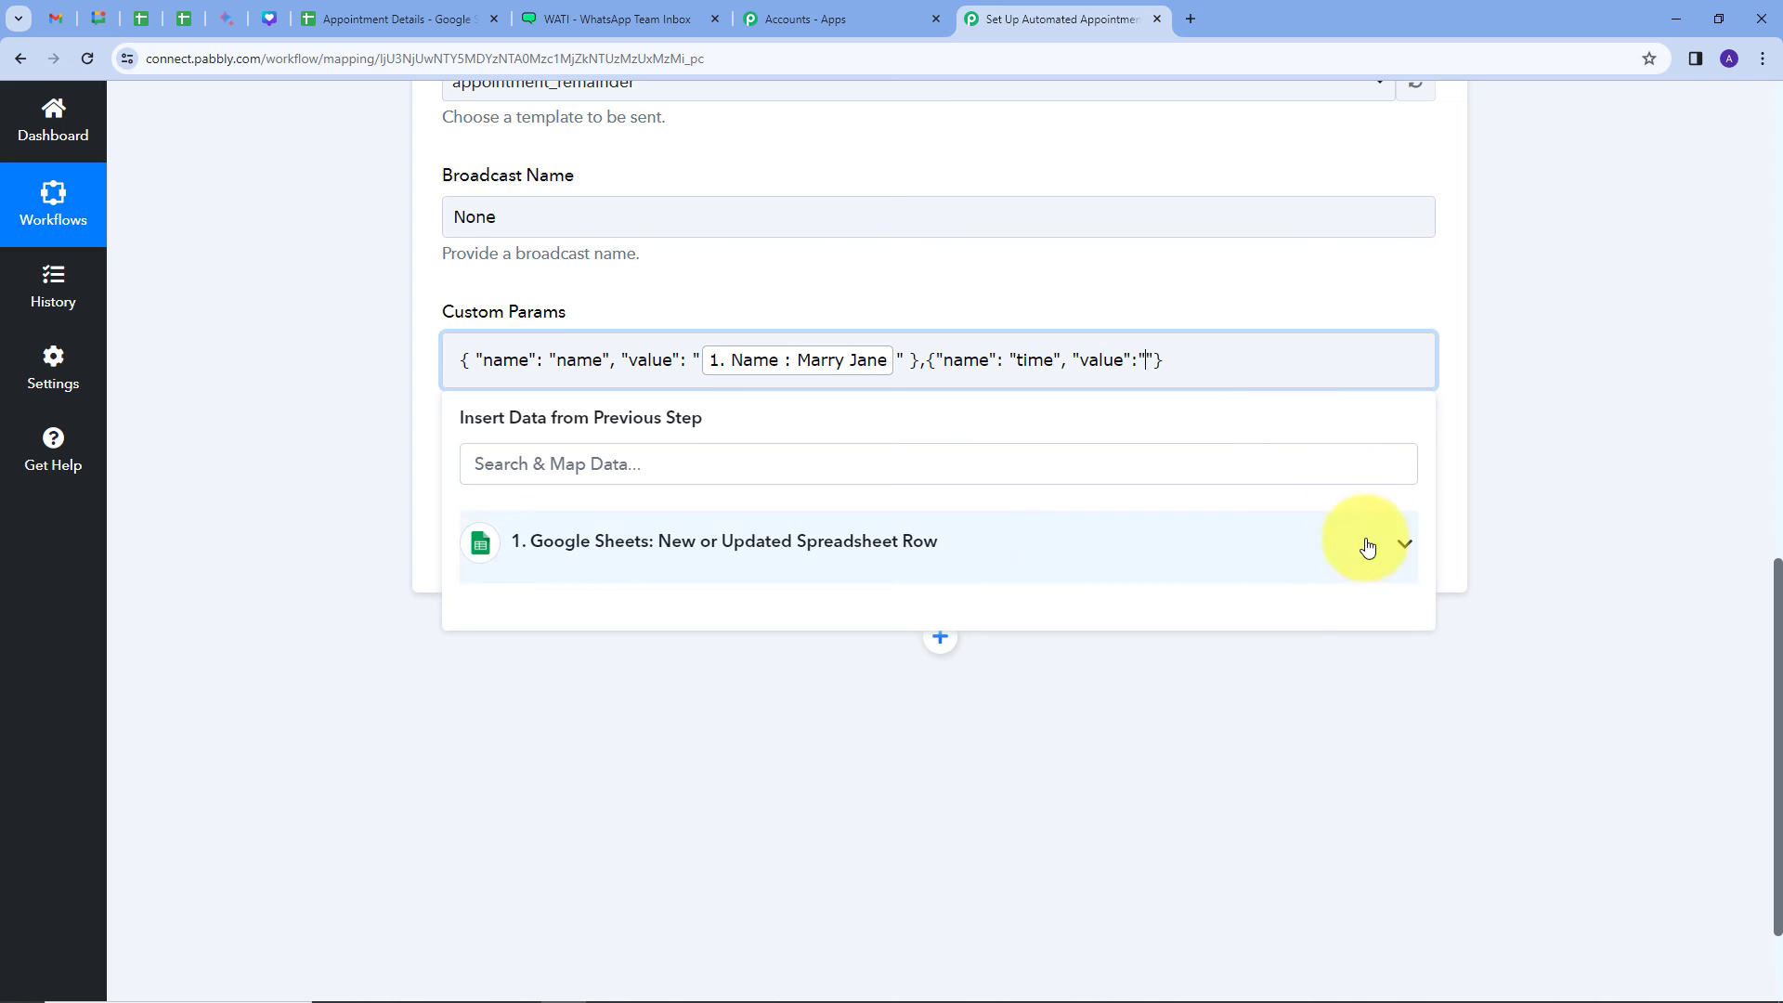
pyautogui.click(1082, 552)
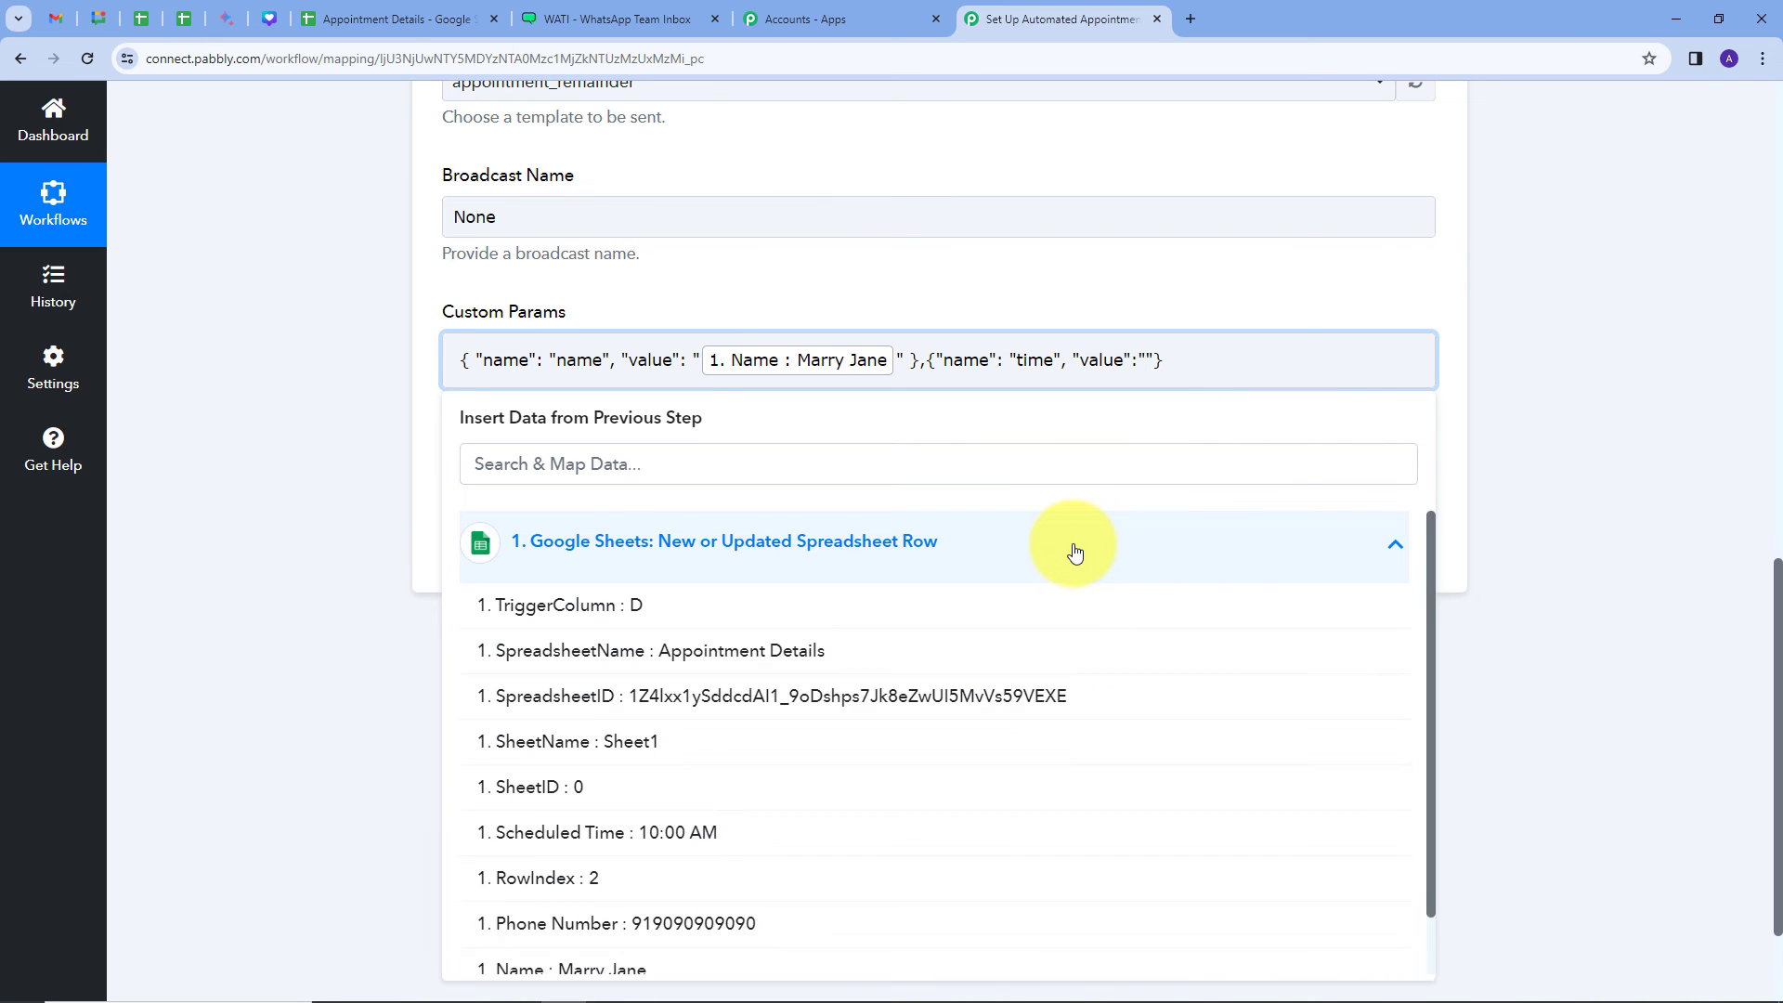
pyautogui.scroll(-1, 744, 580)
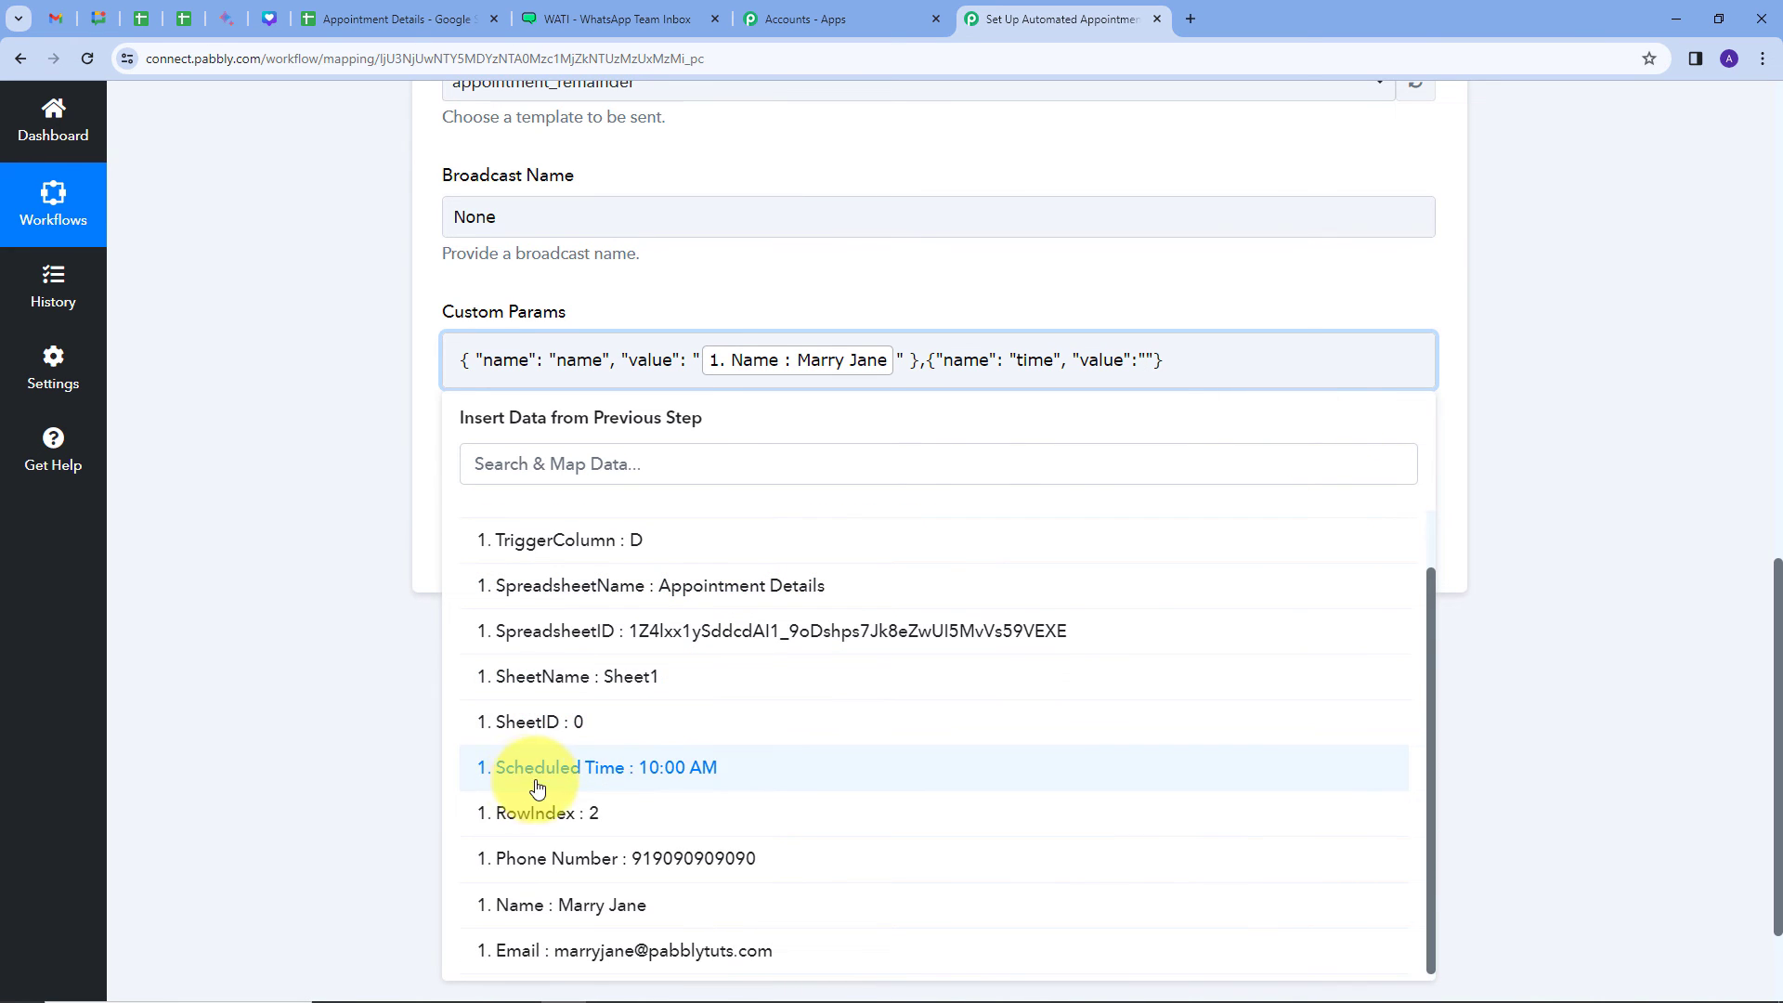
pyautogui.click(675, 776)
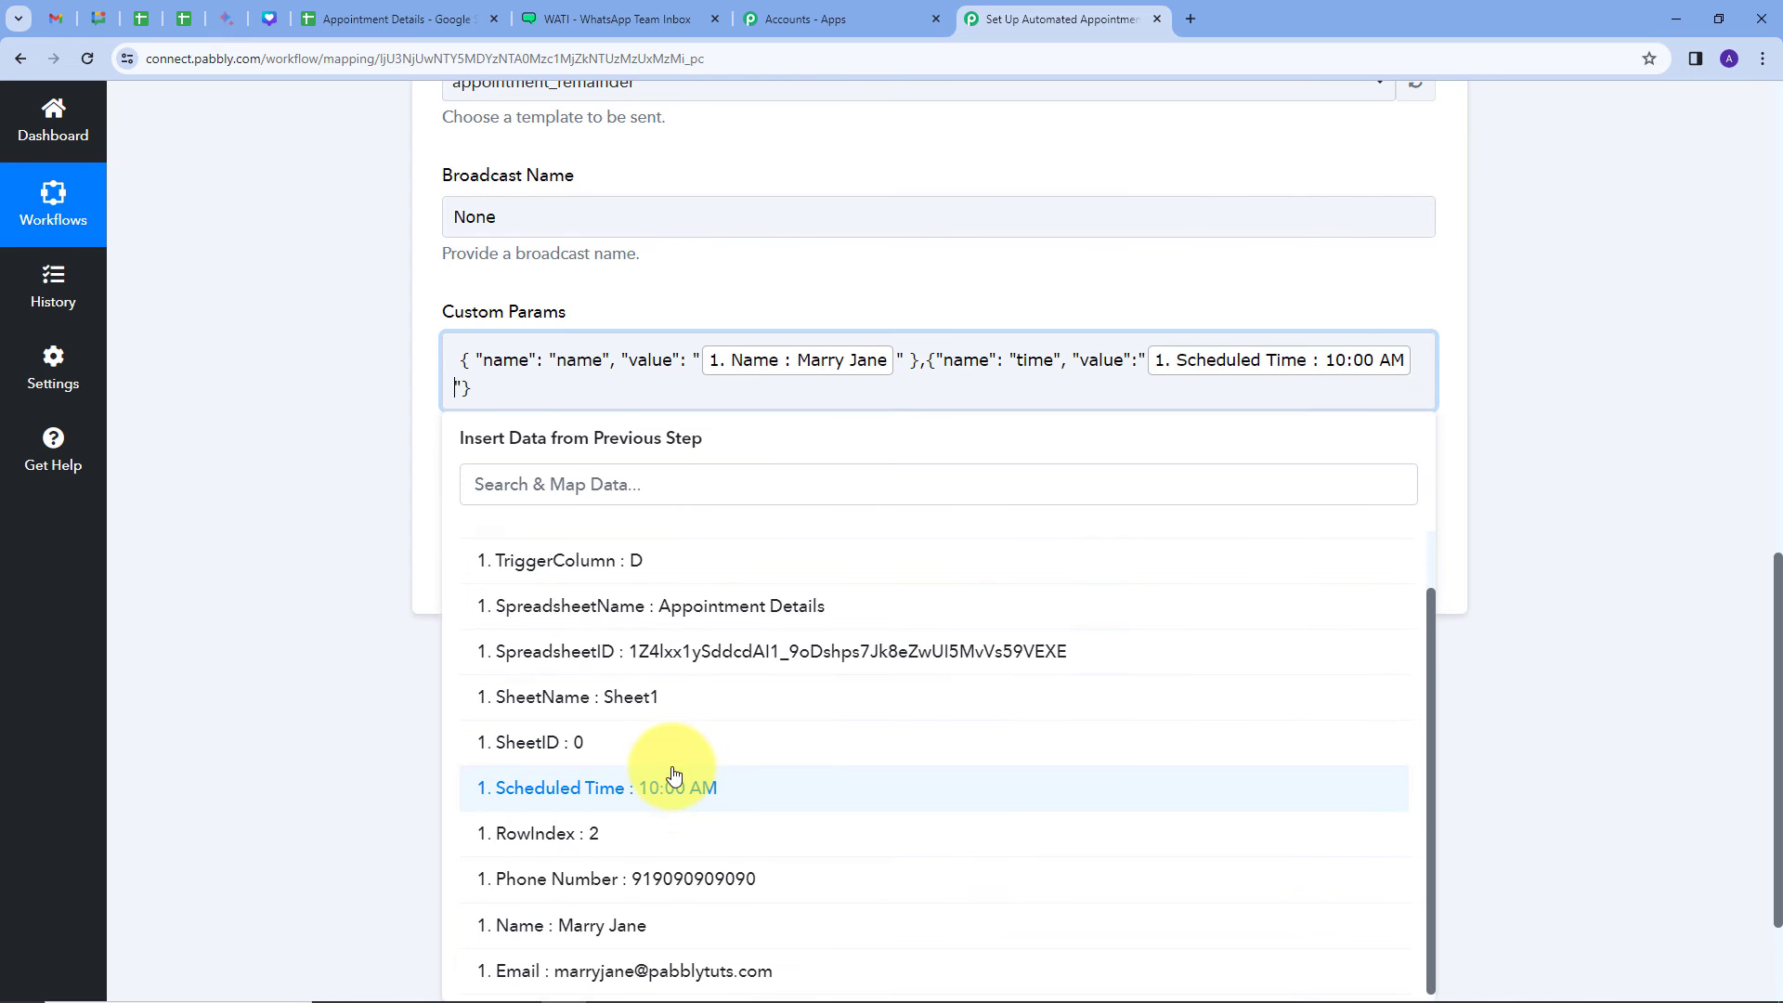
pyautogui.click(1254, 295)
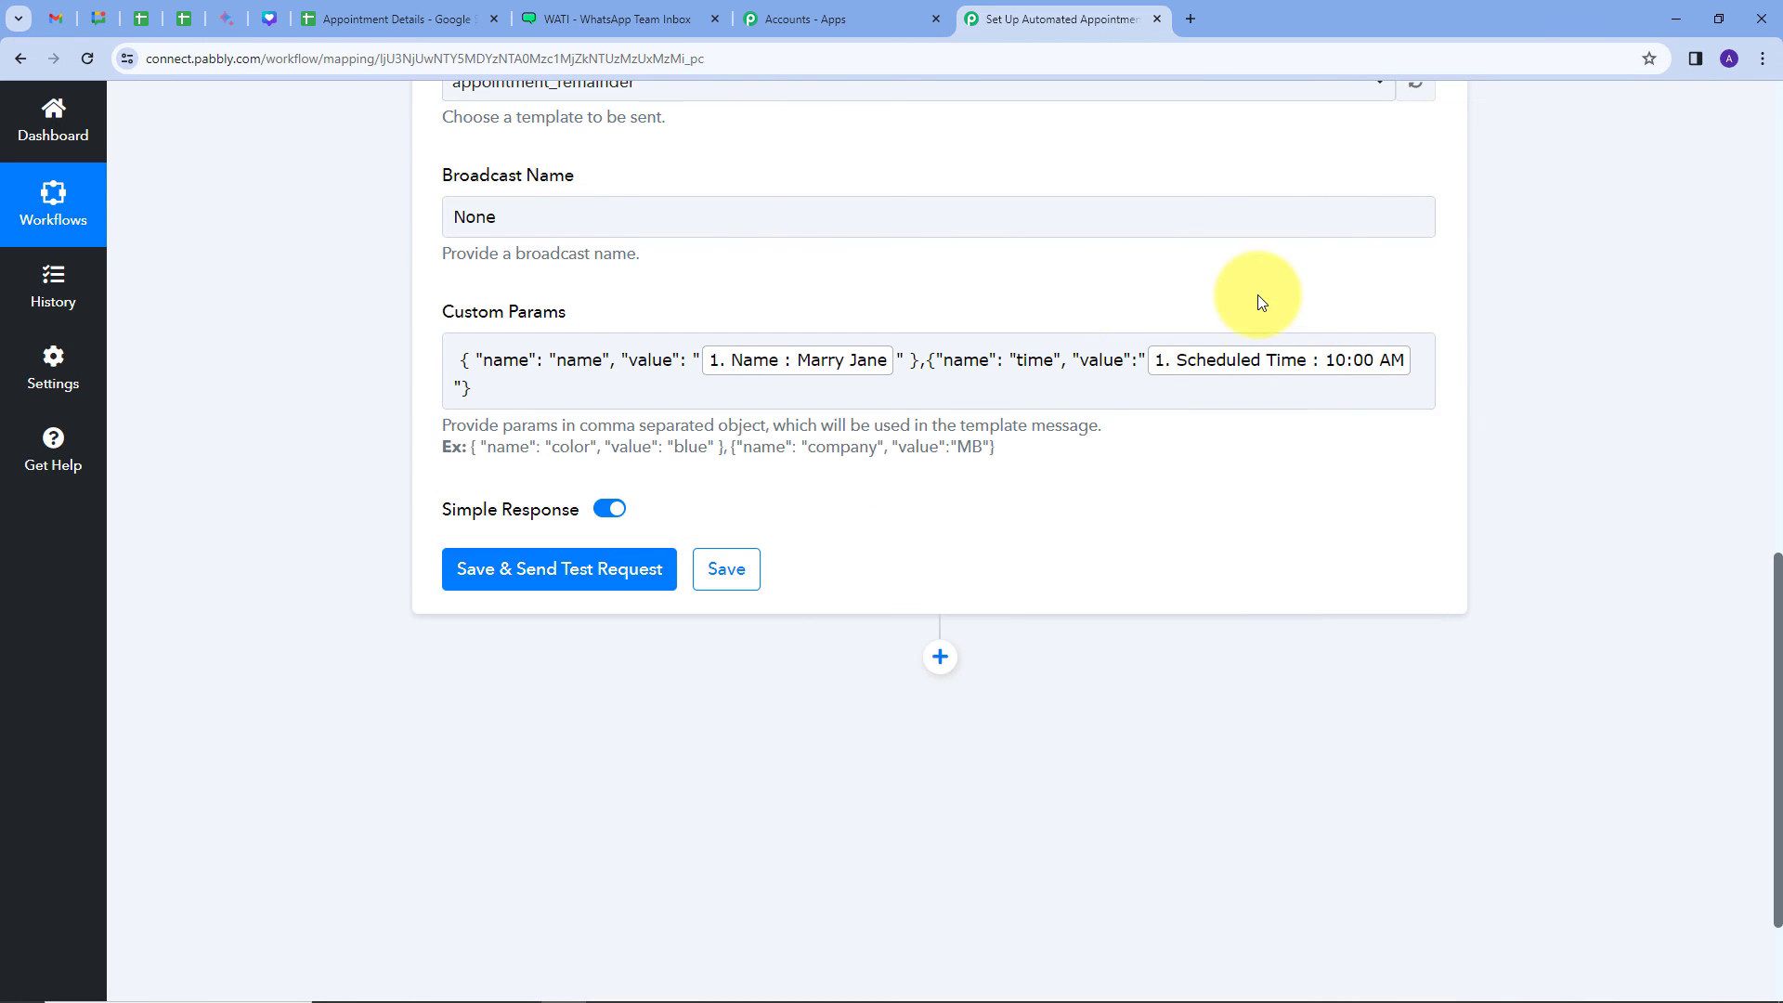
# Step: Save the WATI step and test it, returning appointment_remainder with name and 10:00 AM parameters
pyautogui.click(525, 388)
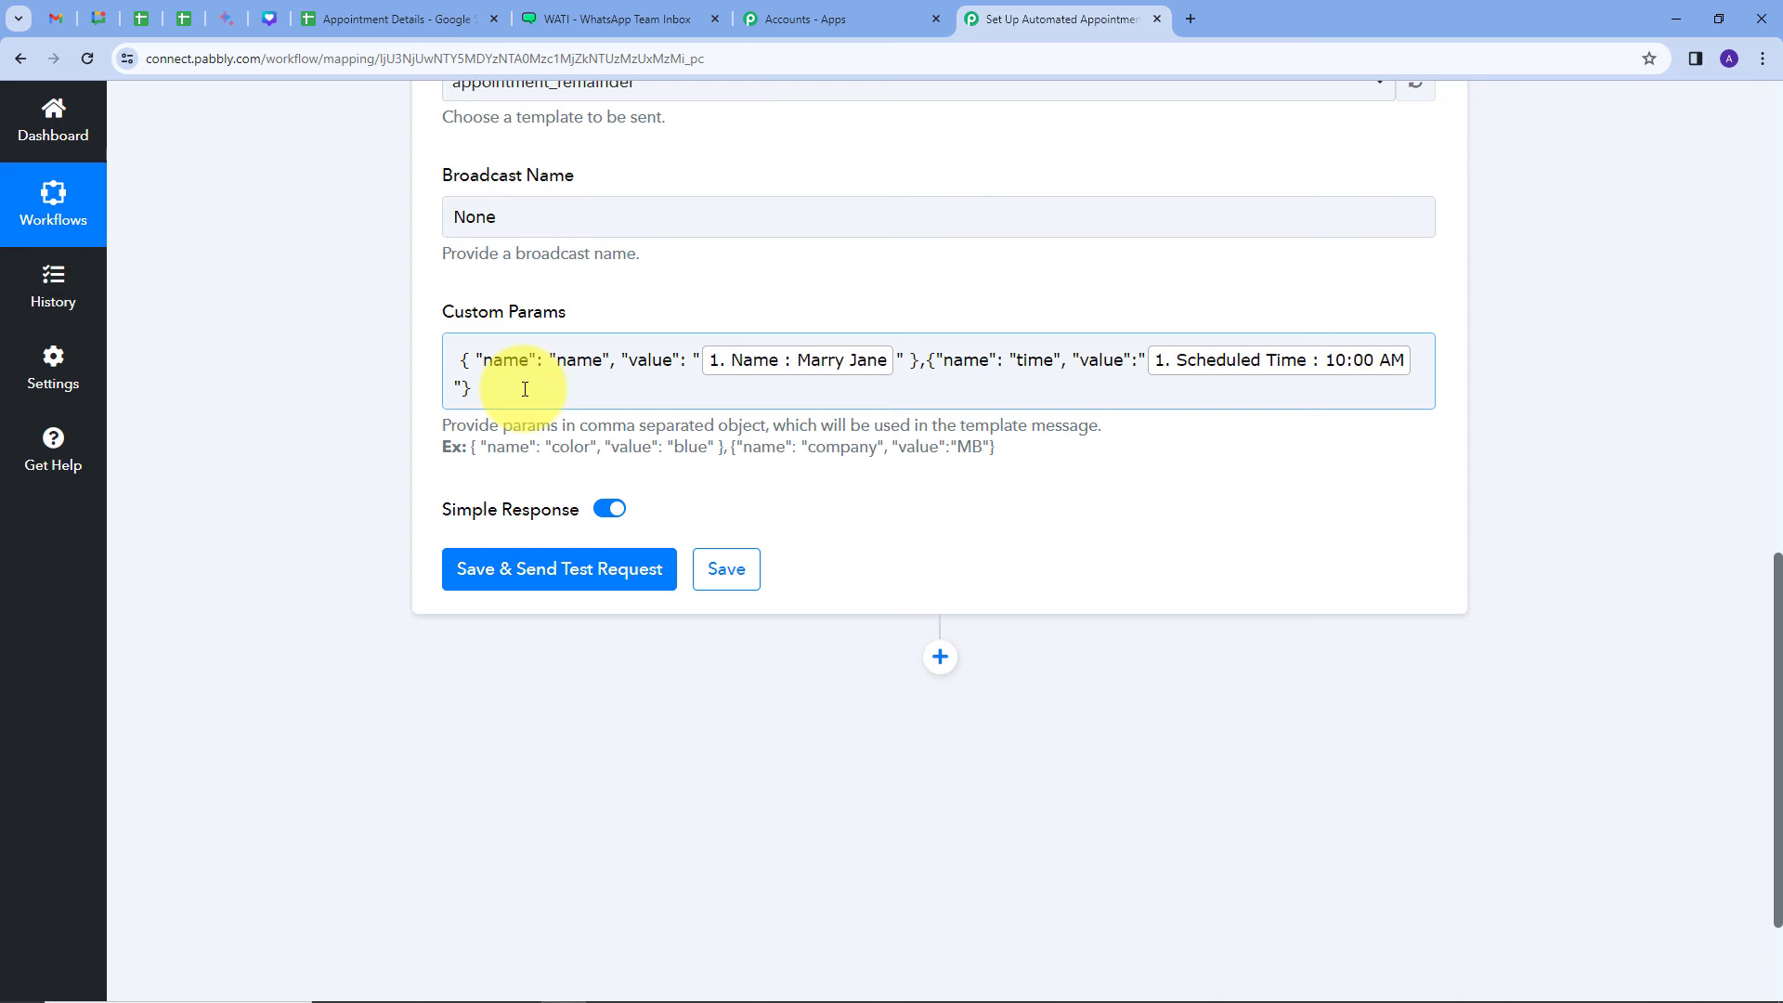
pyautogui.click(525, 388)
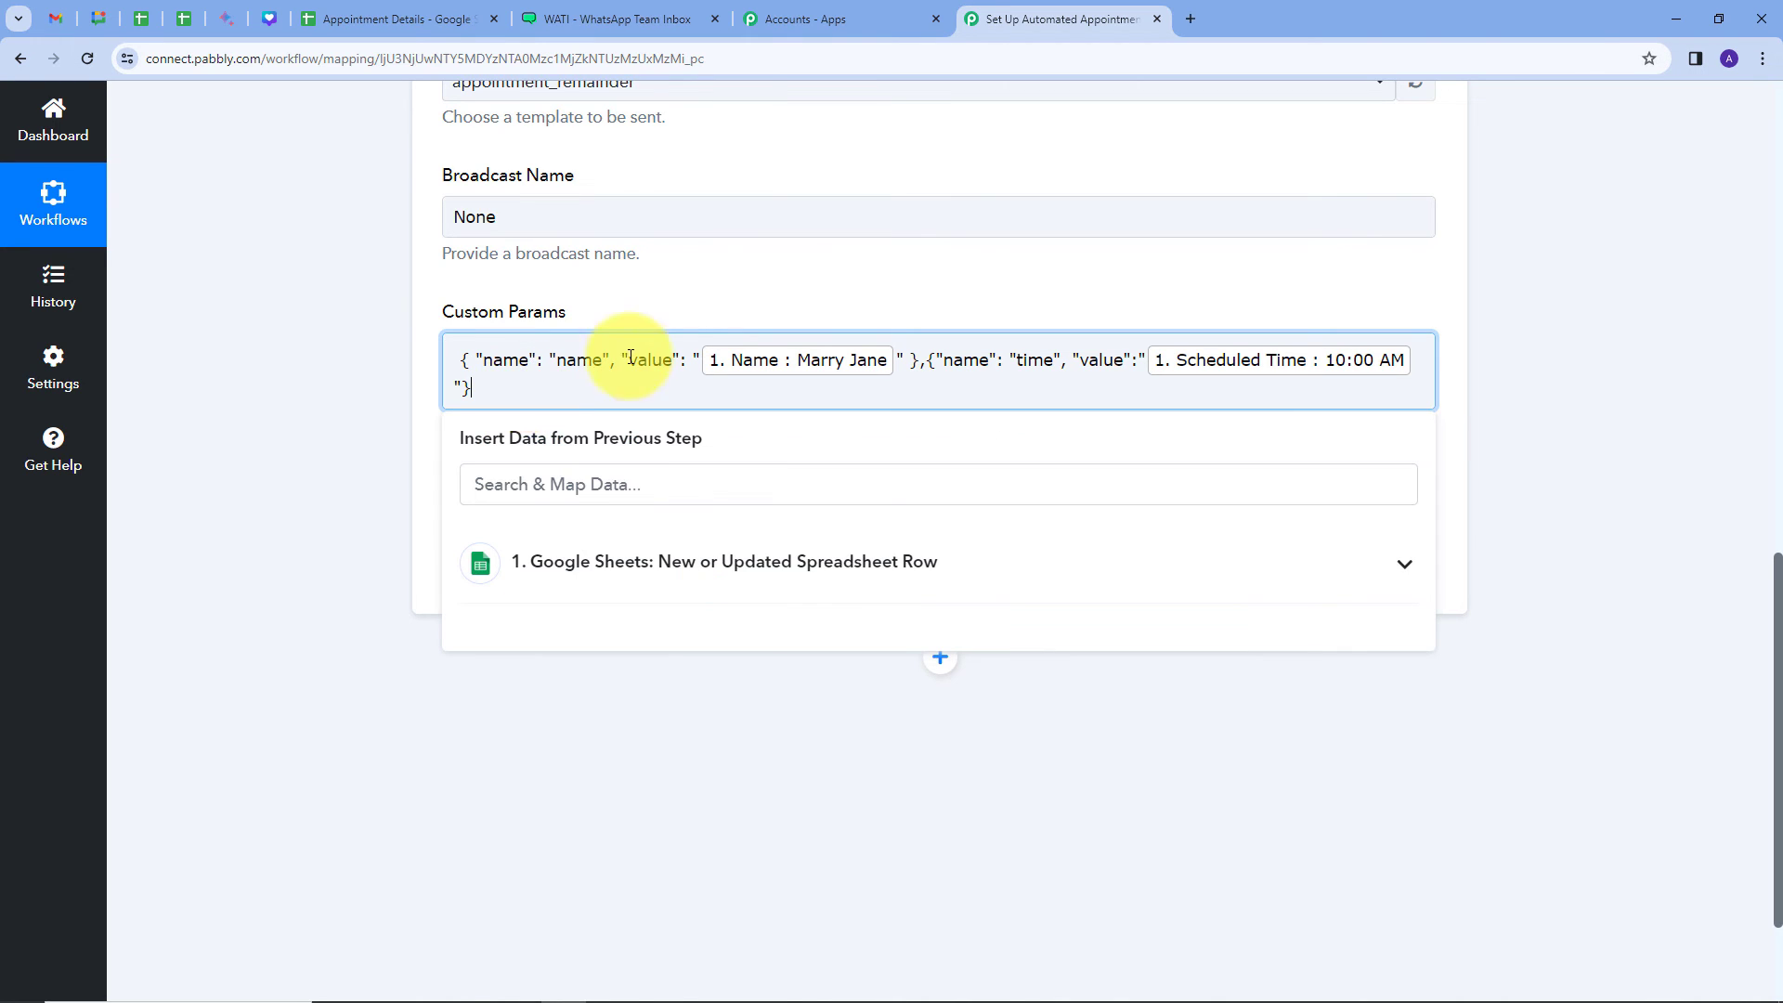
pyautogui.click(729, 455)
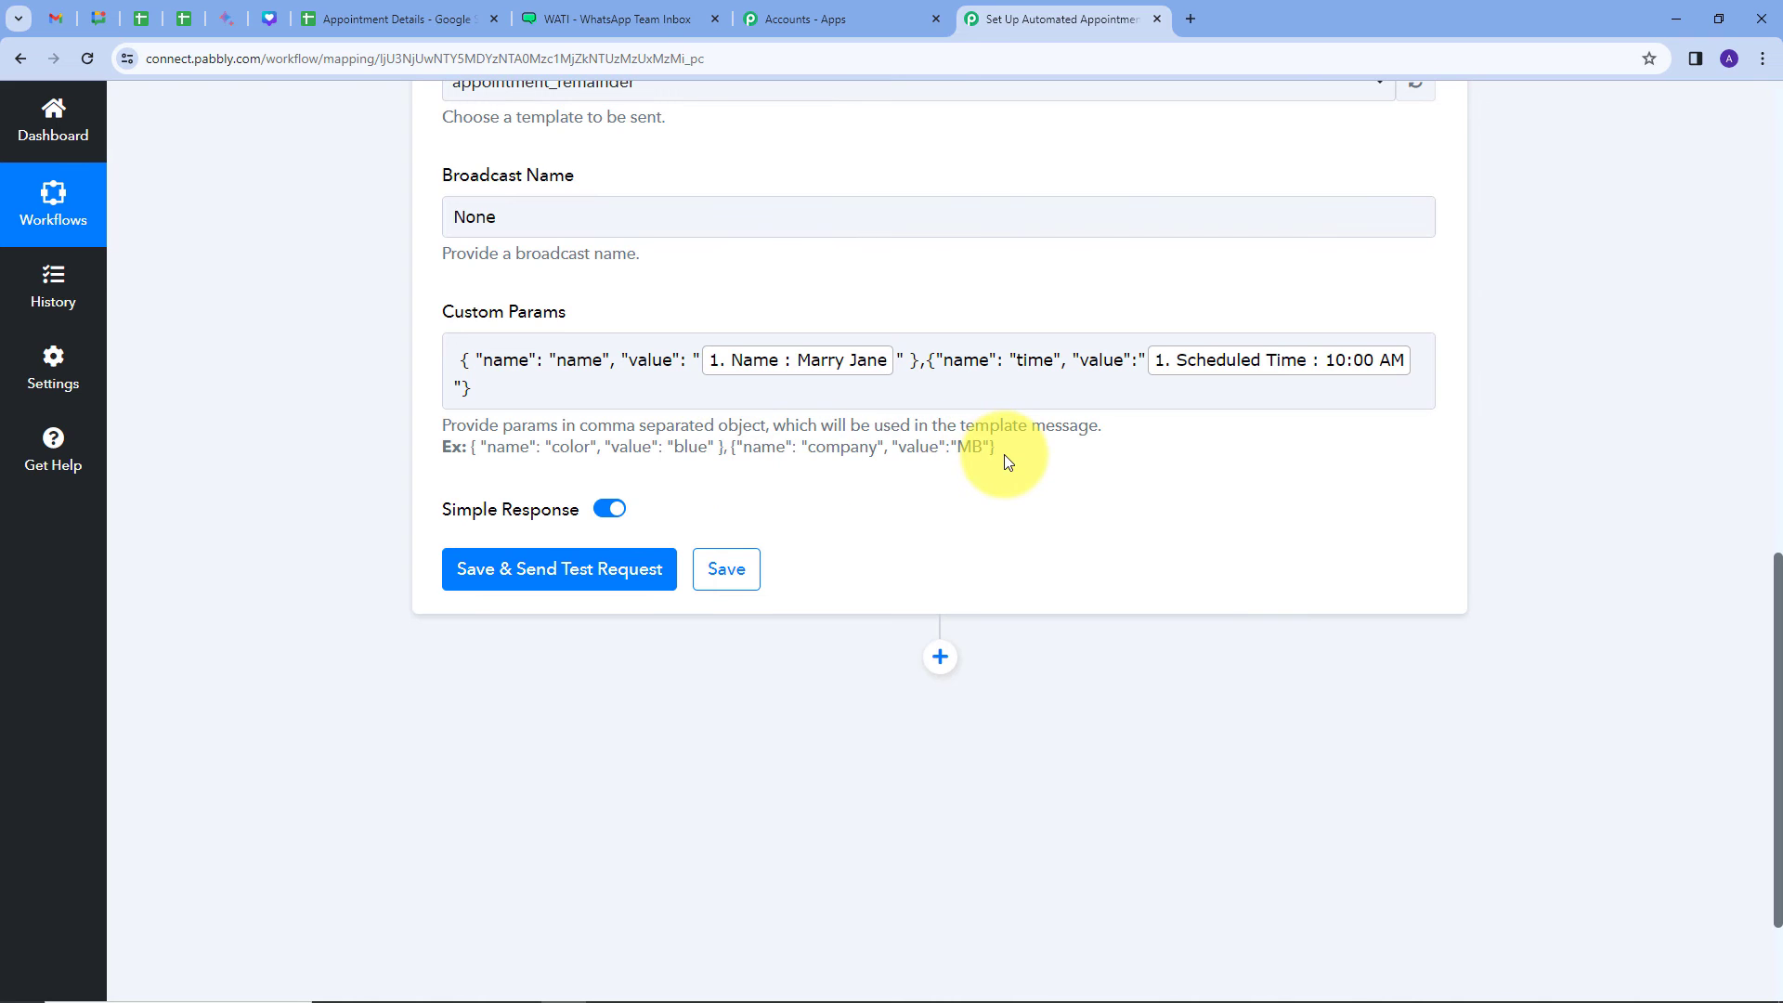
pyautogui.scroll(4, 684, 290)
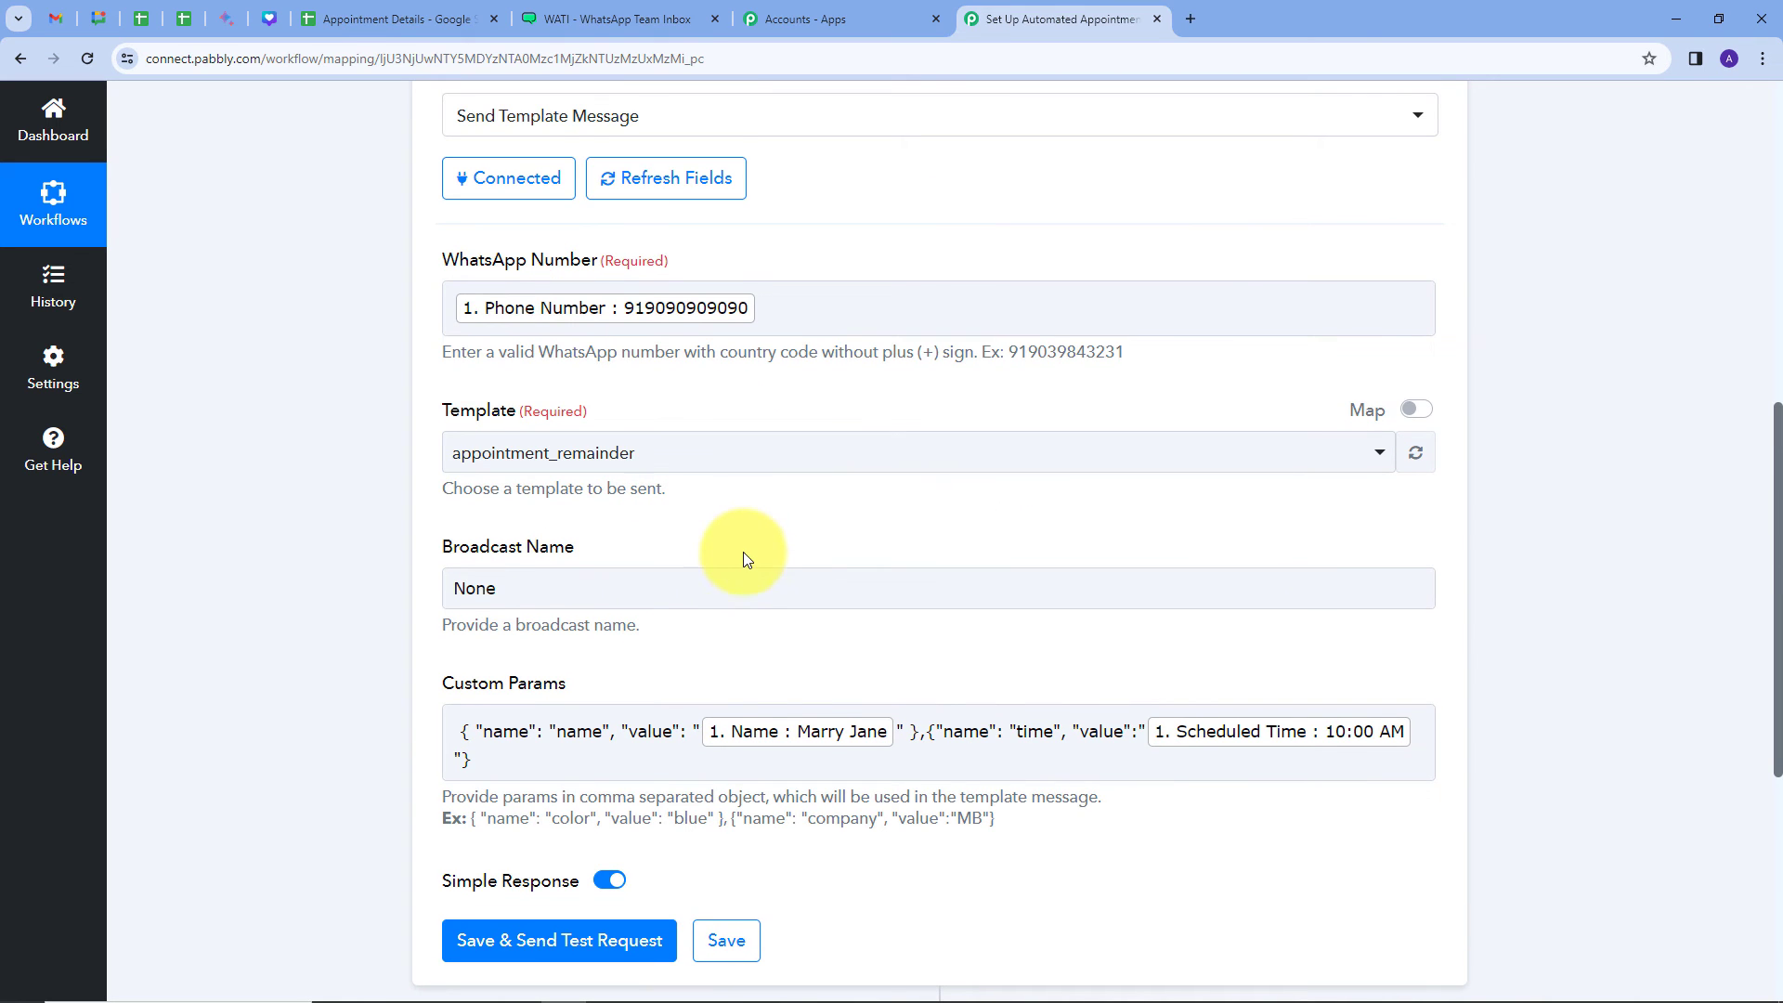
pyautogui.scroll(-3, 722, 526)
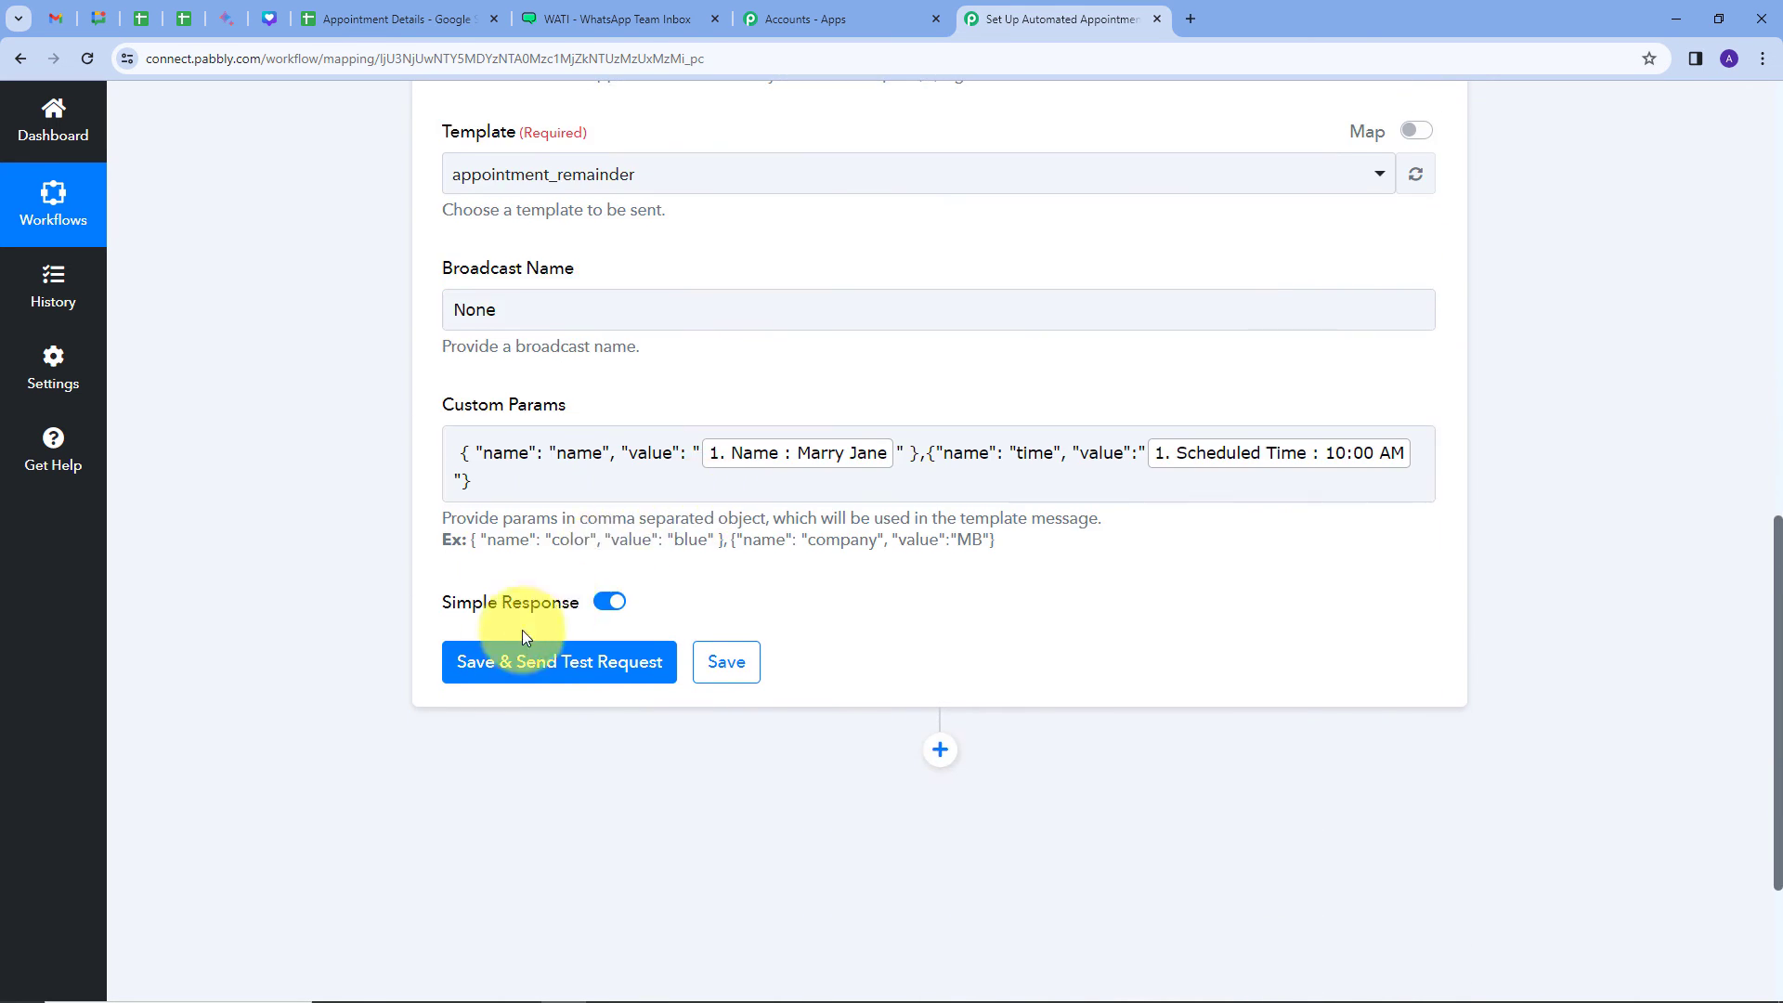
pyautogui.click(492, 662)
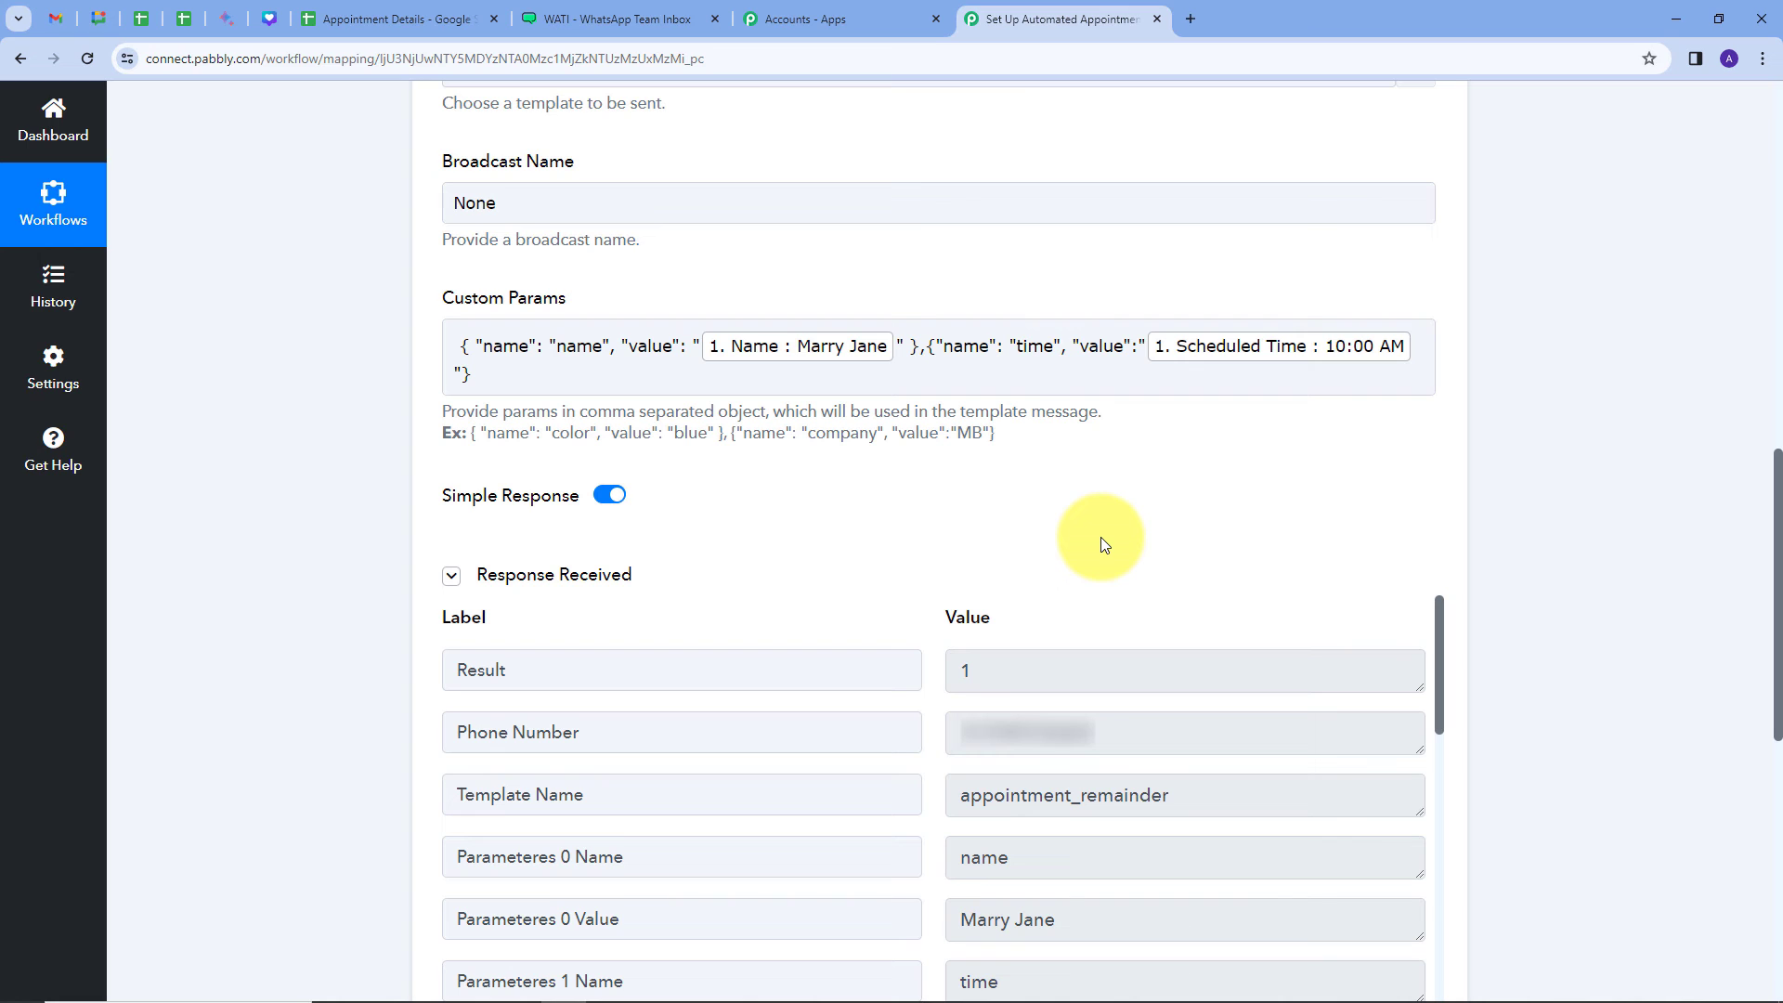
pyautogui.scroll(-2, 1105, 522)
pyautogui.scroll(-1, 1035, 518)
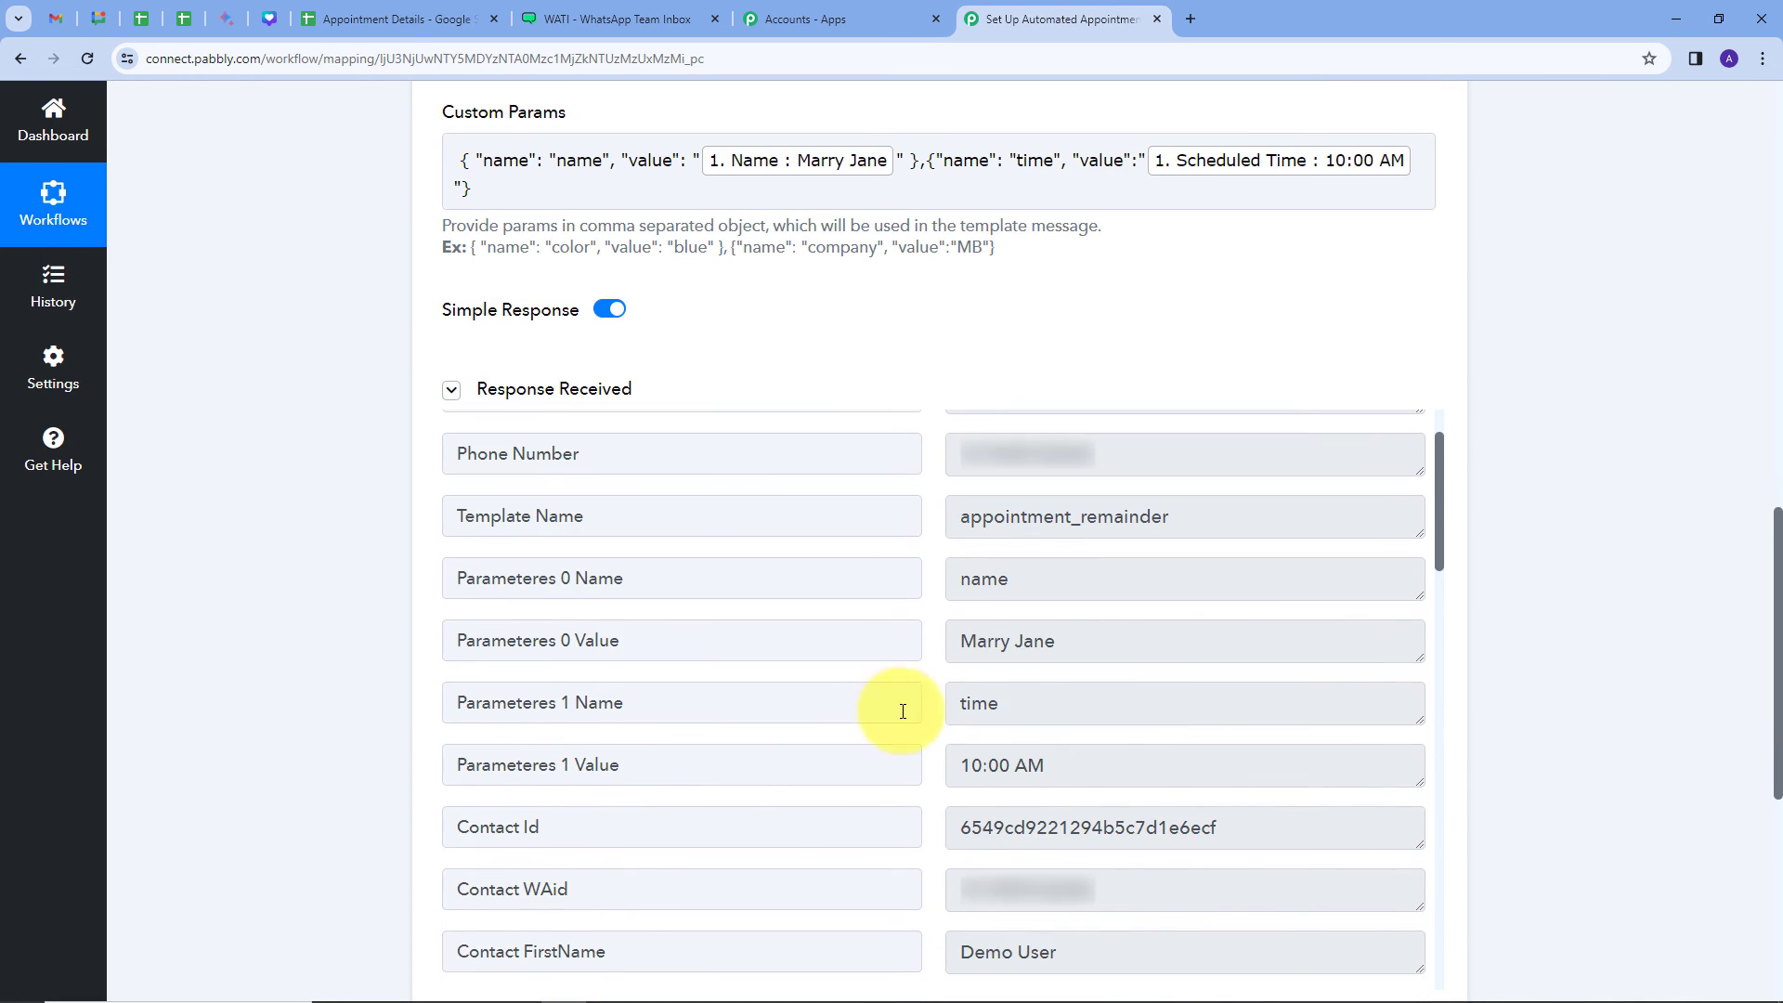
pyautogui.moveTo(968, 826); pyautogui.dragTo(1280, 828)
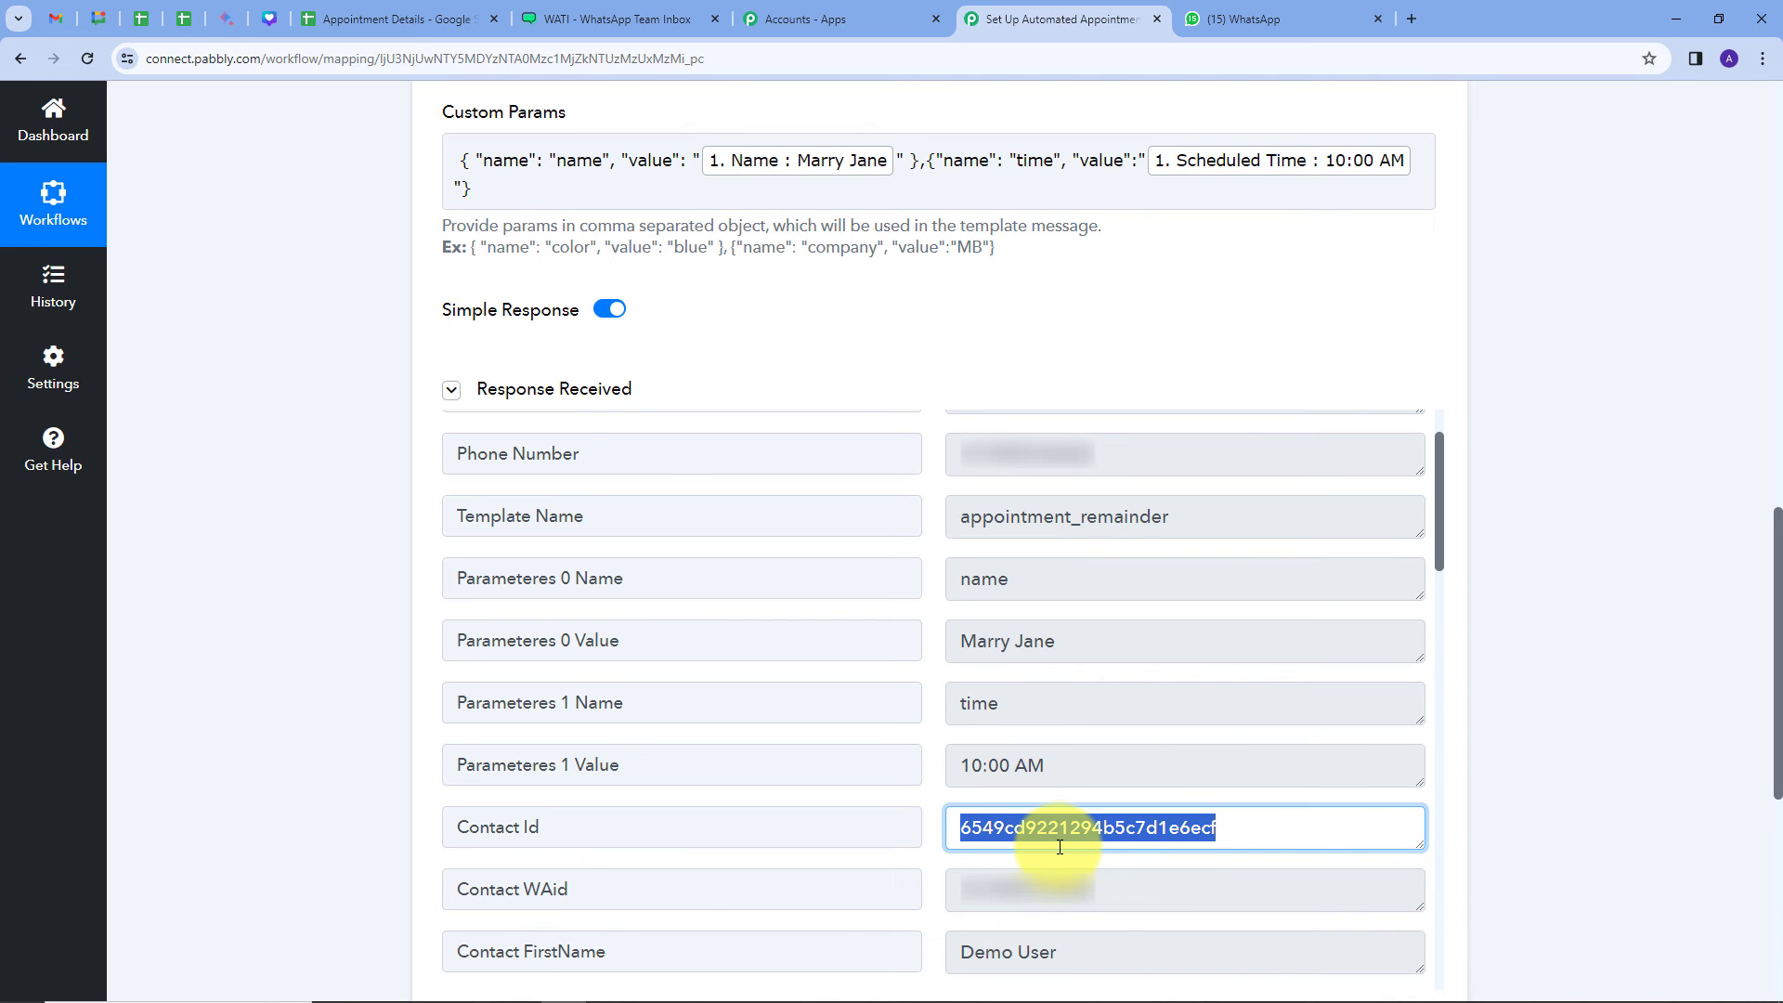
# Step: Confirm the 10:00 AM appointment reminder arrived in the archived WhatsApp Web chat
pyautogui.click(1249, 20)
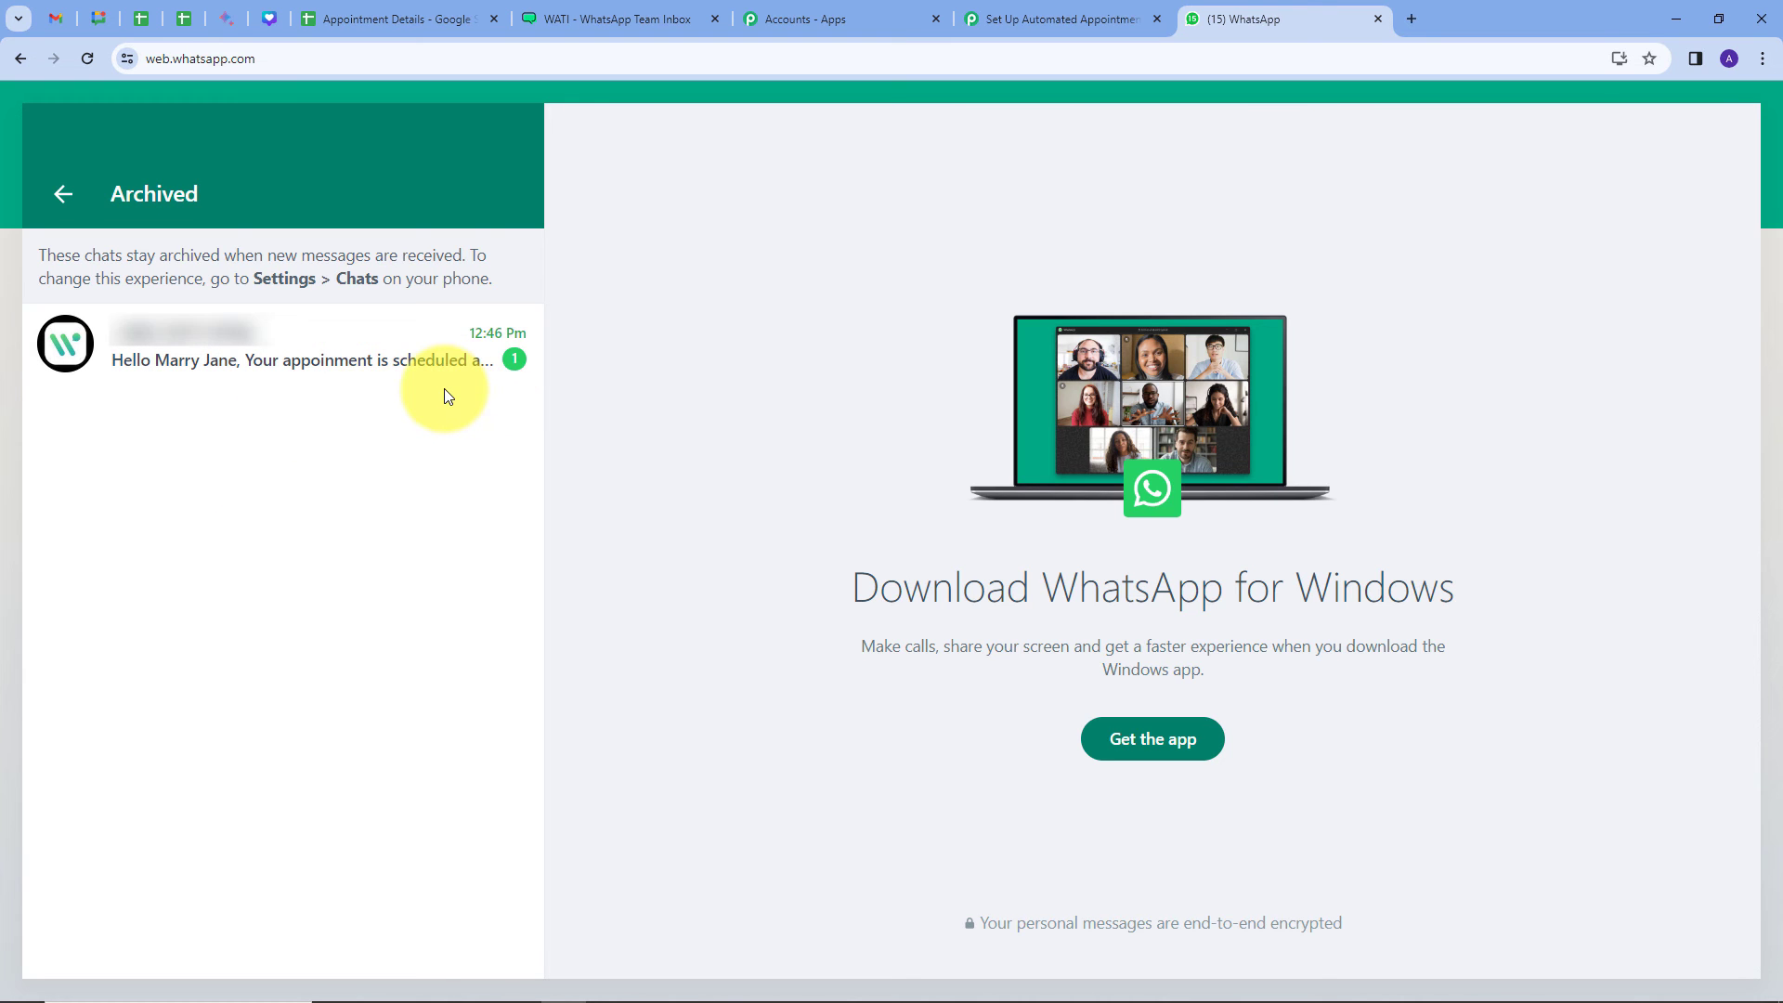
pyautogui.click(318, 348)
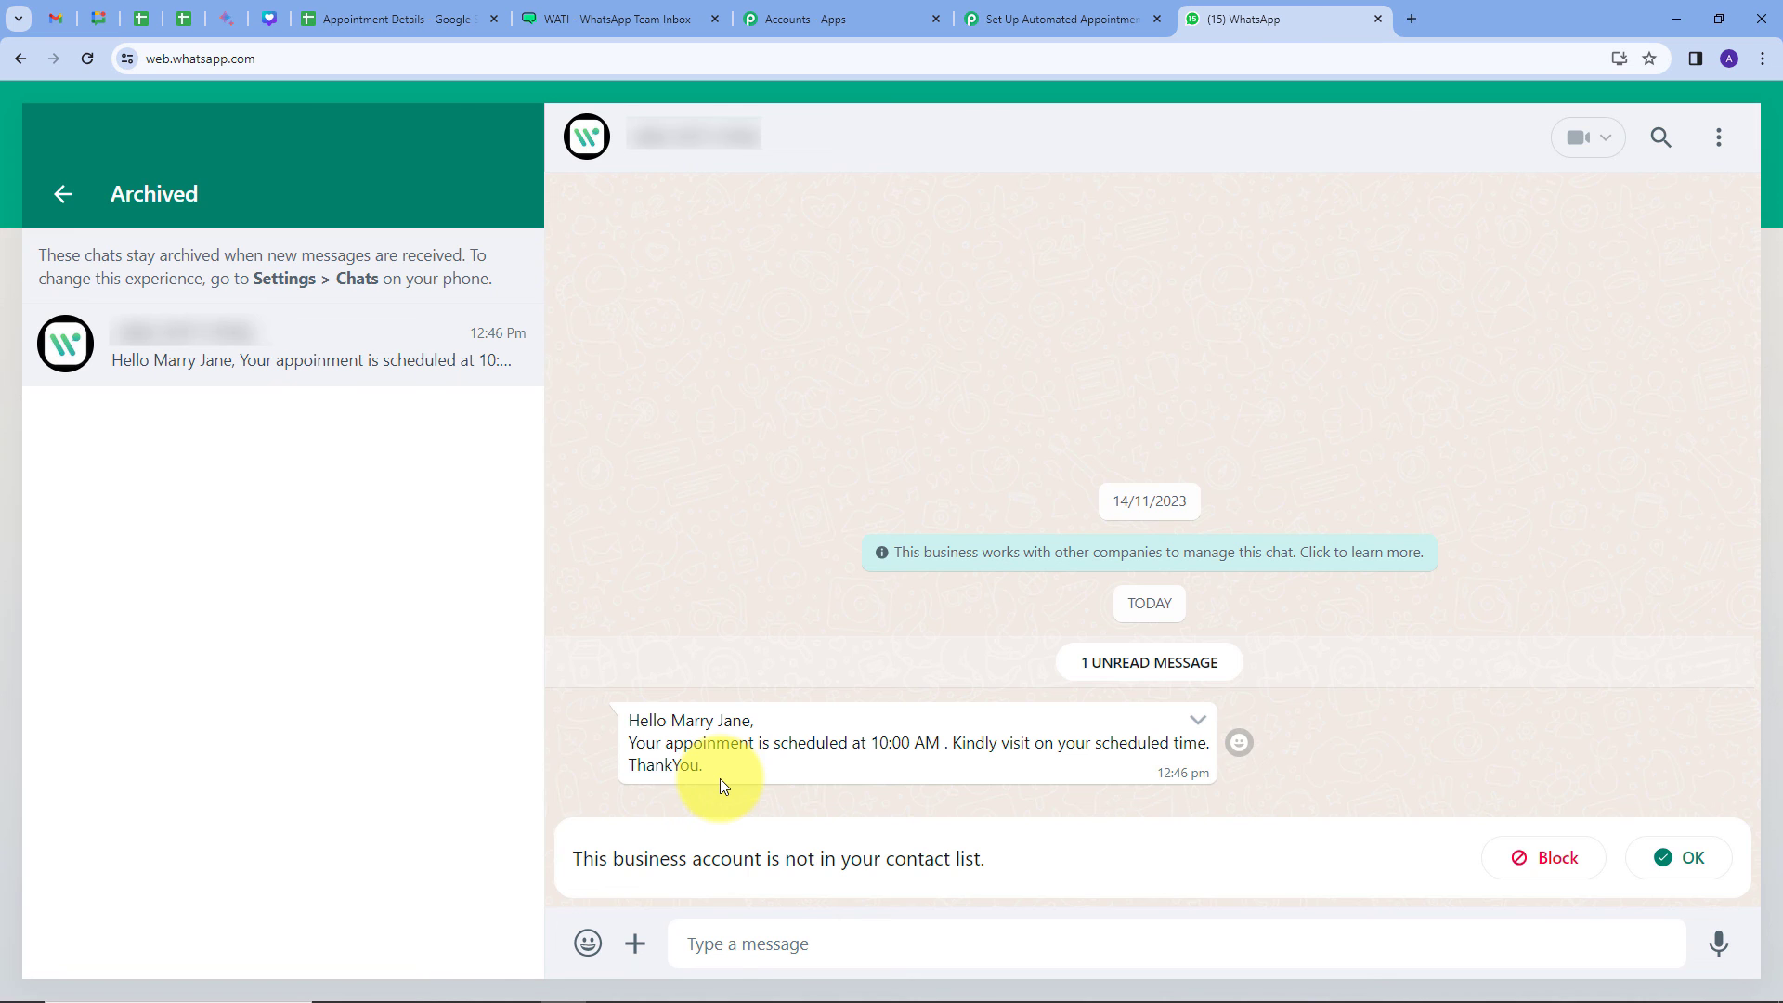
pyautogui.click(1015, 18)
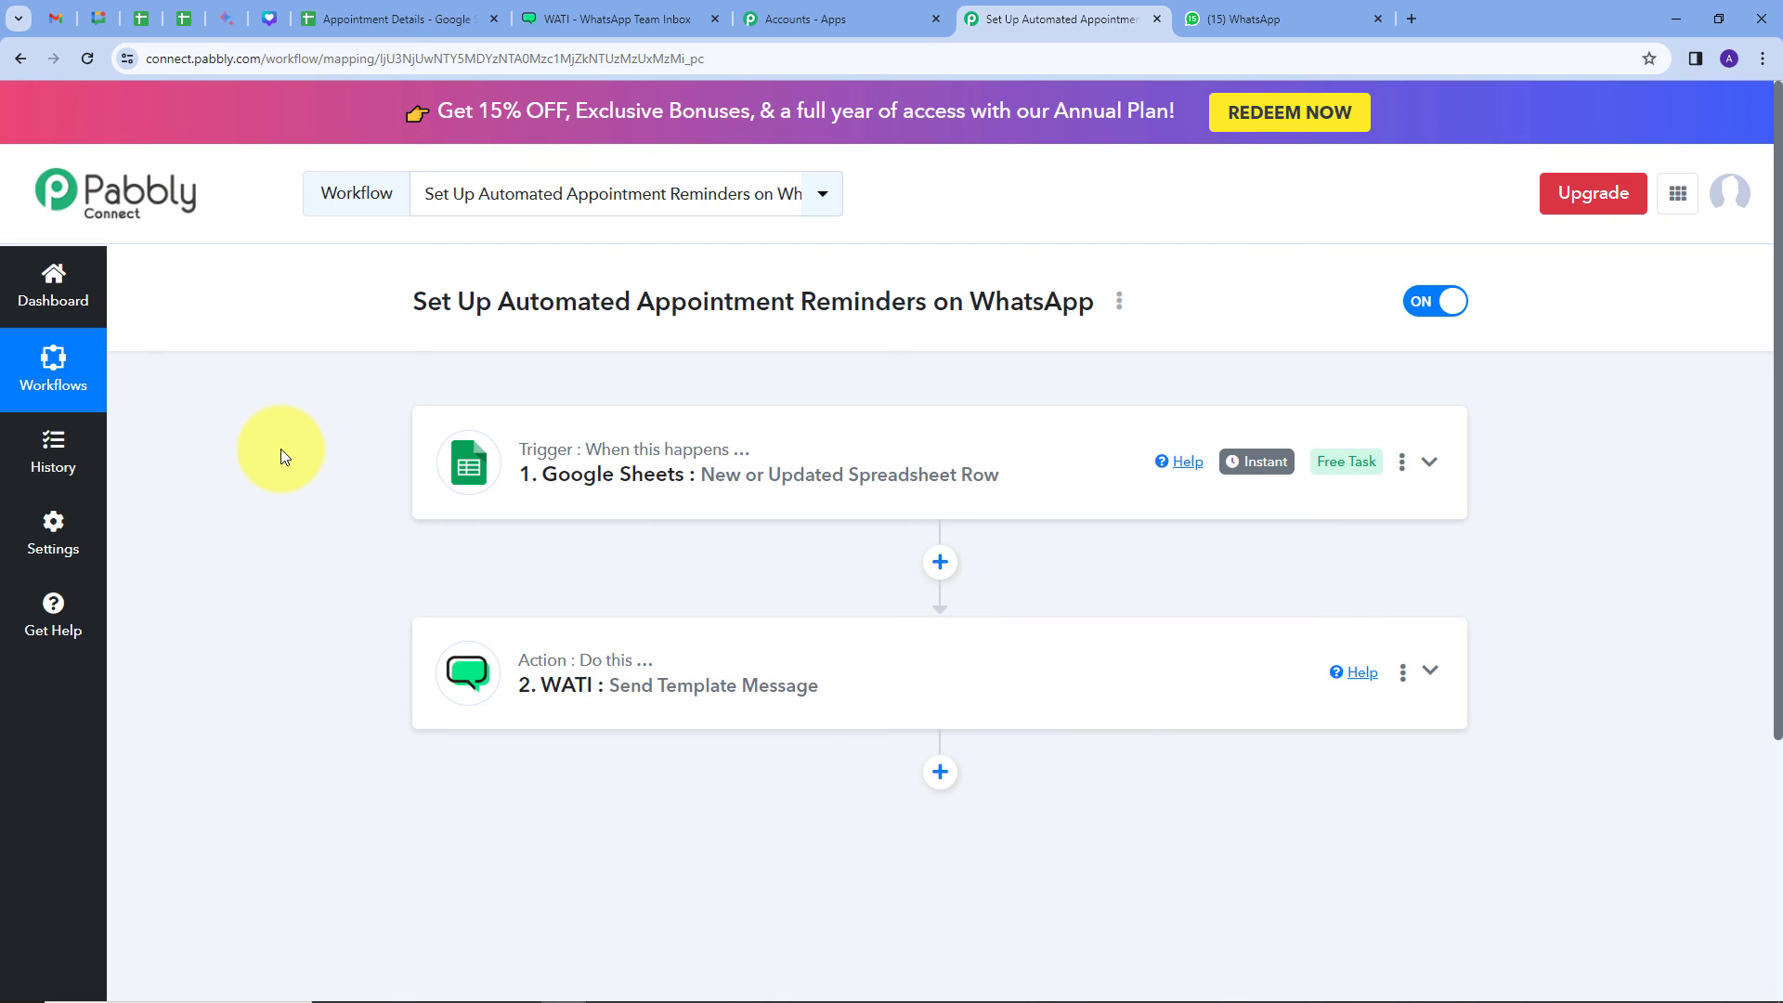